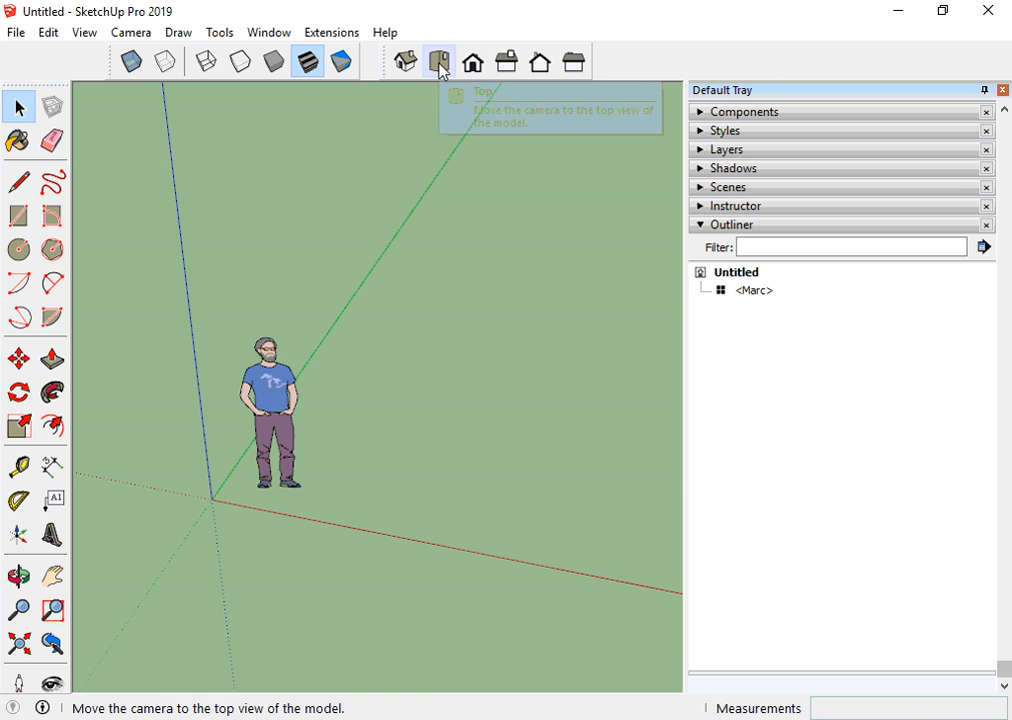
- Draw a 3 m by 2 m rectangle on the ground in top view, beyond the figure
click(440, 65)
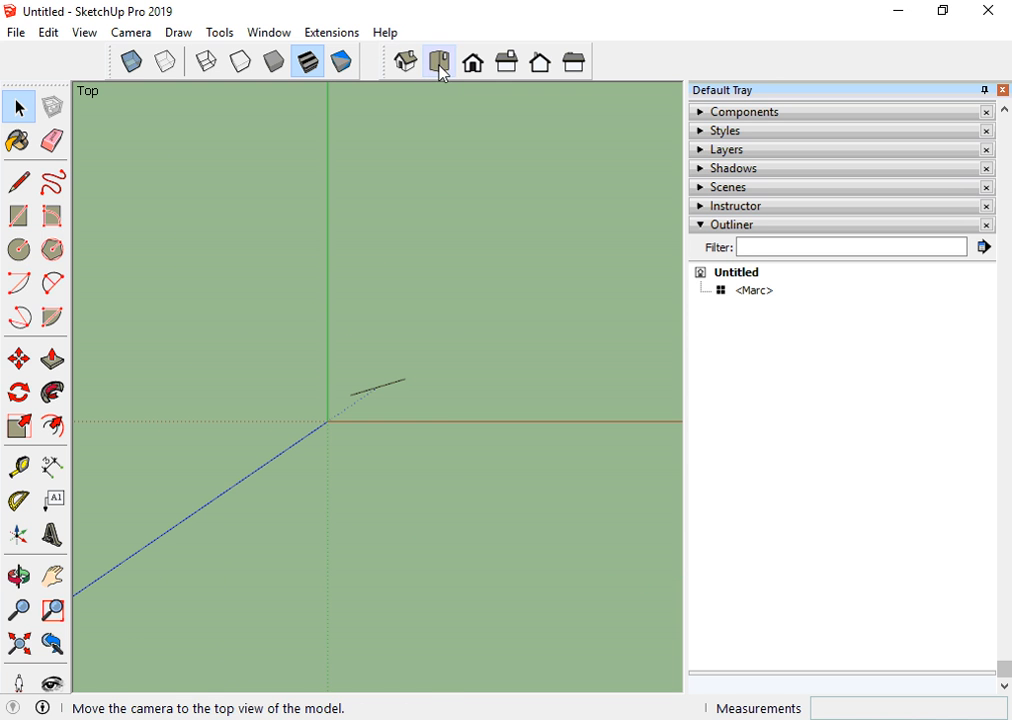
click(24, 220)
click(426, 269)
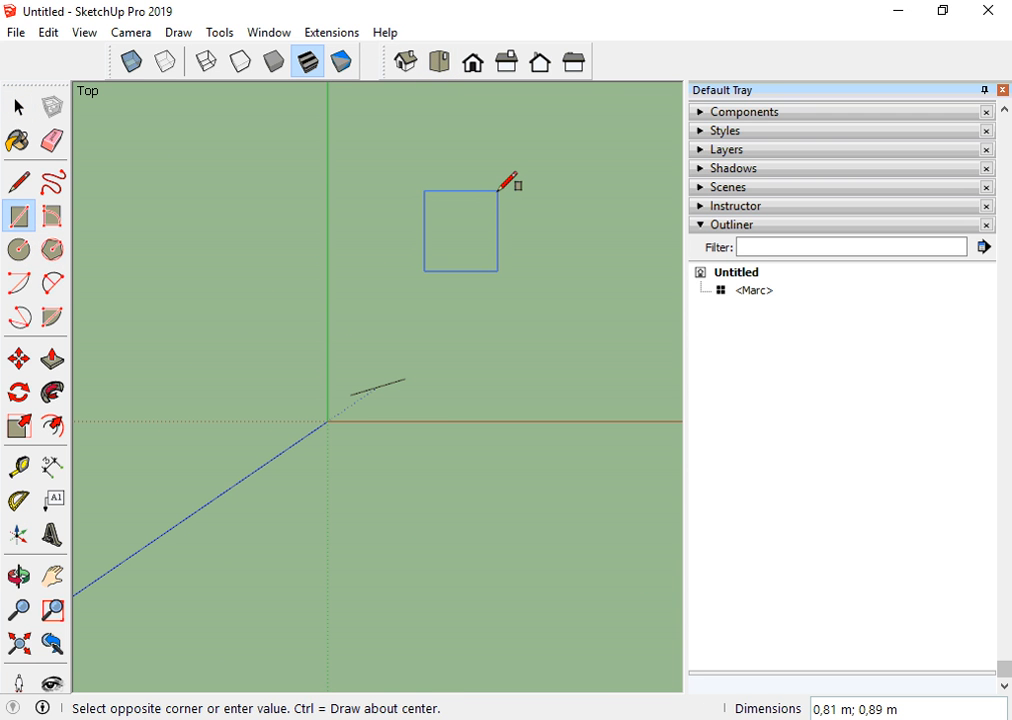
text(3;2)
key(Return)
- Offset the rectangle's outline outward by 0,1 m to form the wall thickness
scroll(240, 276, down, 3)
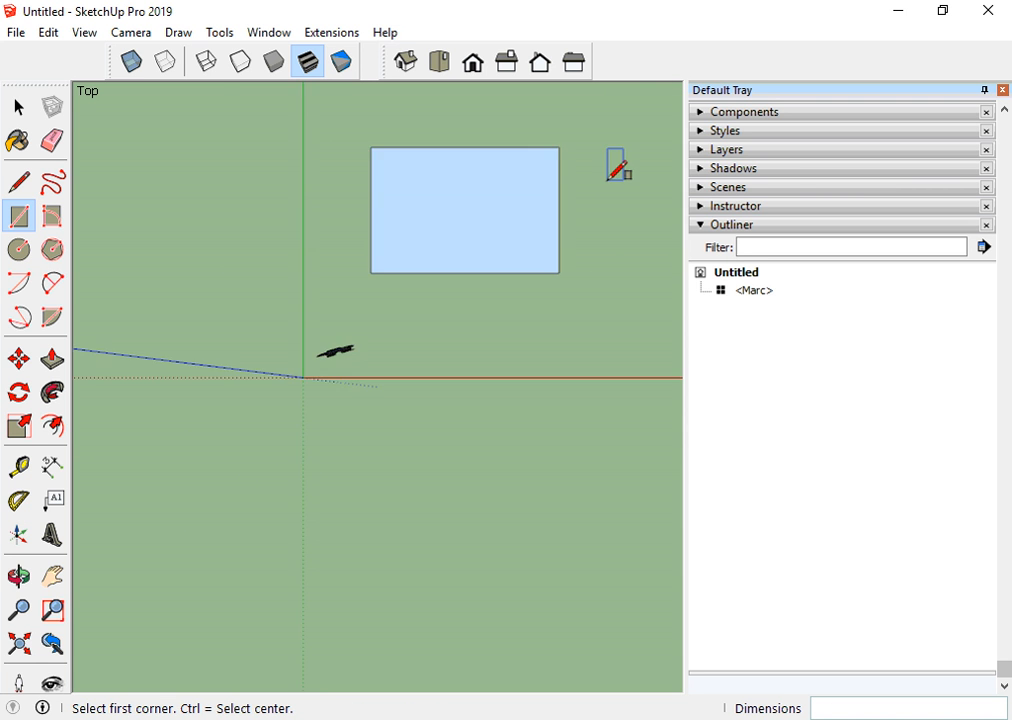
scroll(607, 179, up, 2)
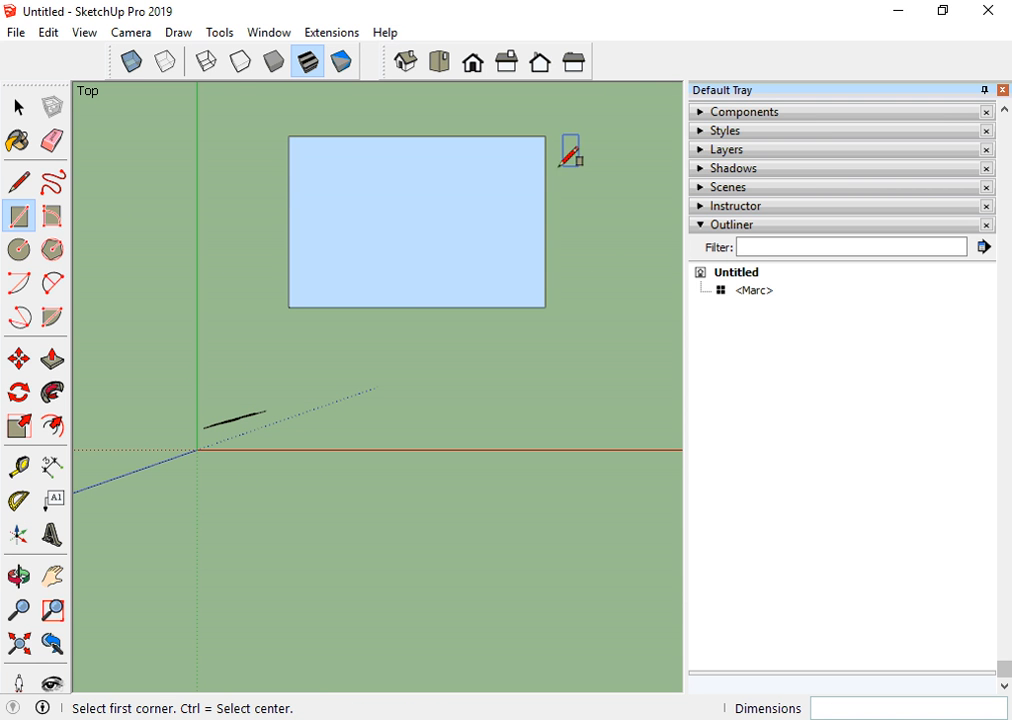
click(52, 426)
scroll(403, 192, up, 1)
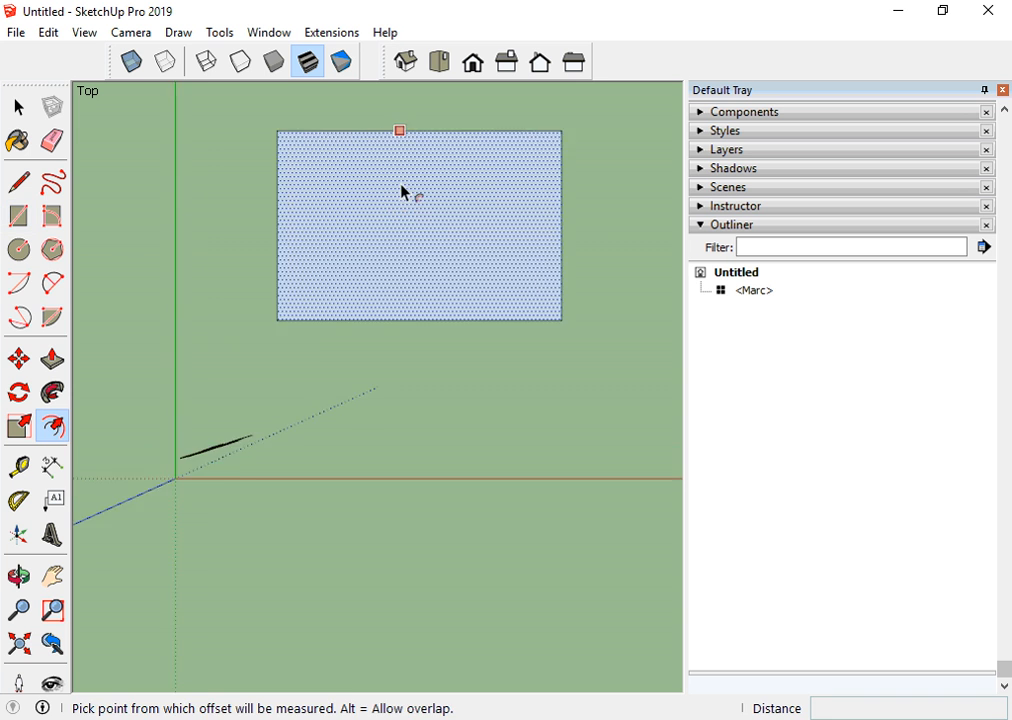
scroll(328, 253, down, 1)
scroll(533, 100, up, 3)
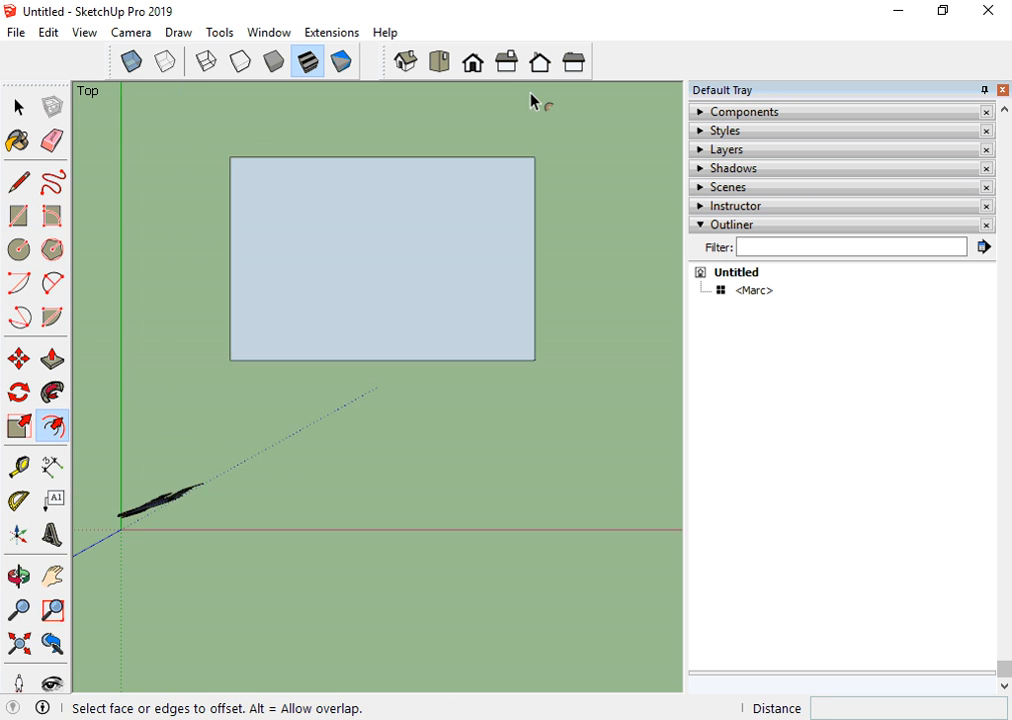
click(503, 210)
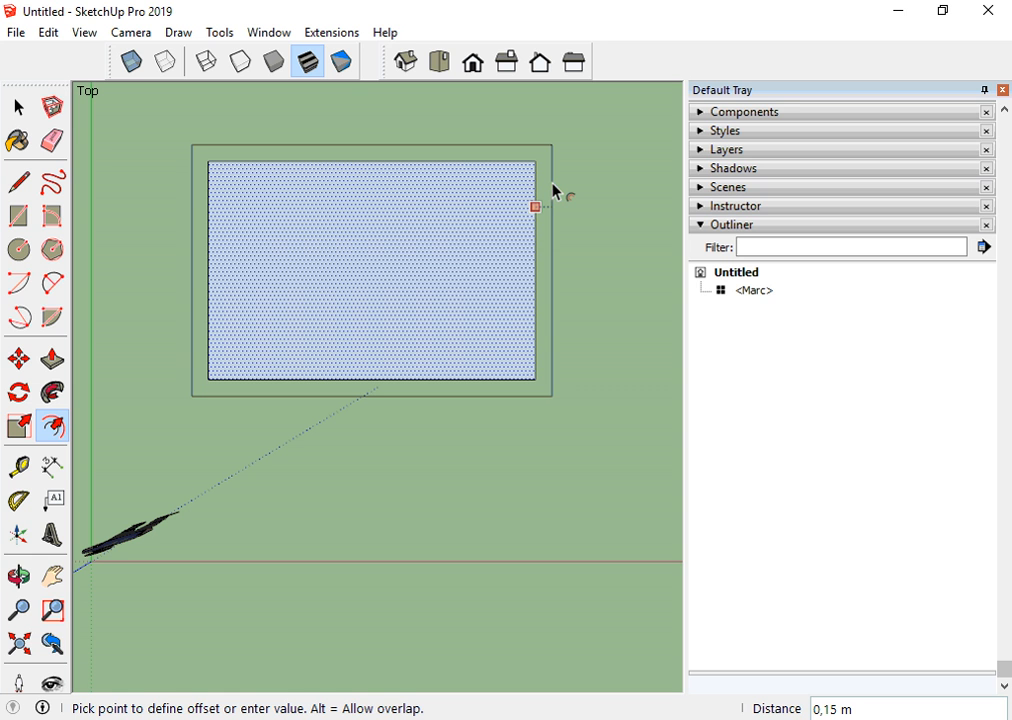
text(0,1)
key(Return)
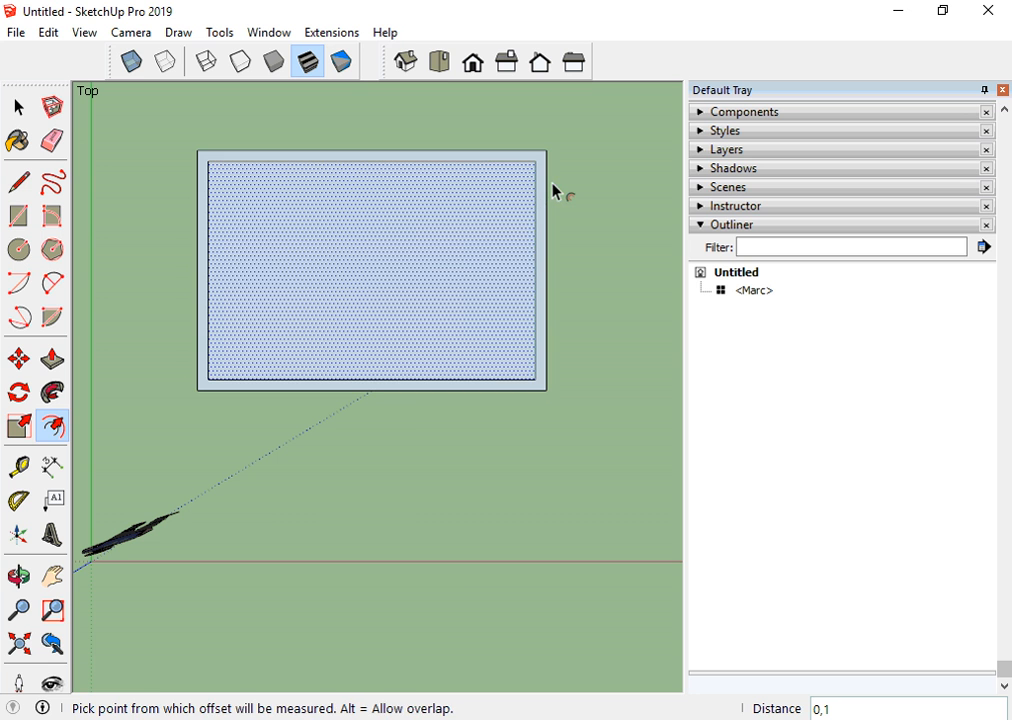
key(Escape)
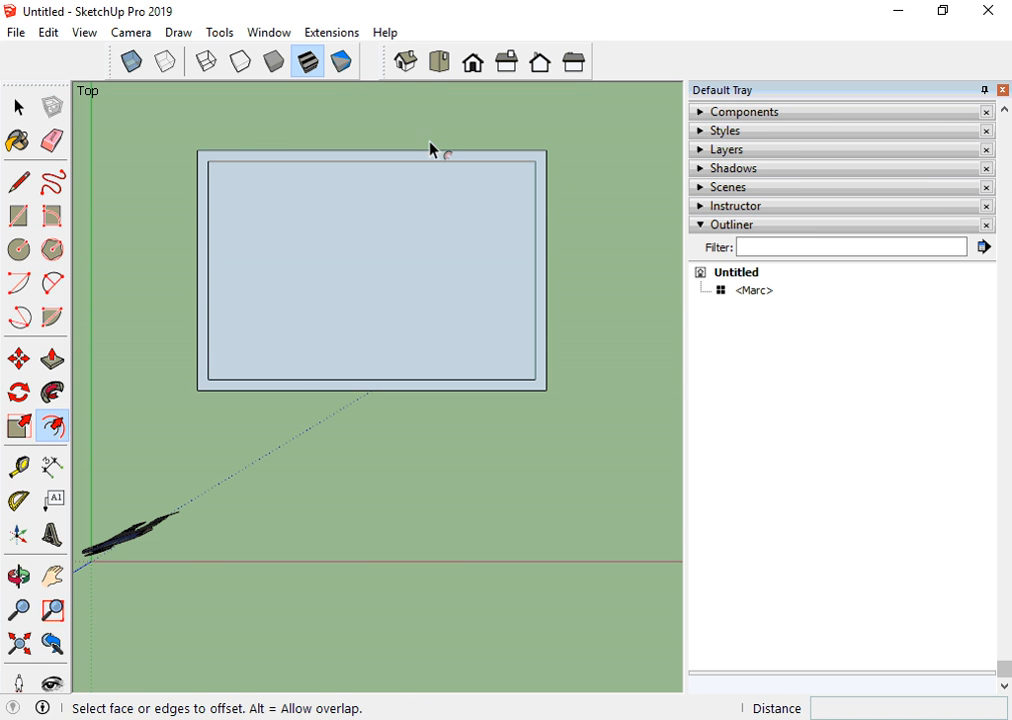
- Move the outer right-hand edge of the wall outline 0,1 m outward along the red axis
click(32, 106)
scroll(540, 155, up, 2)
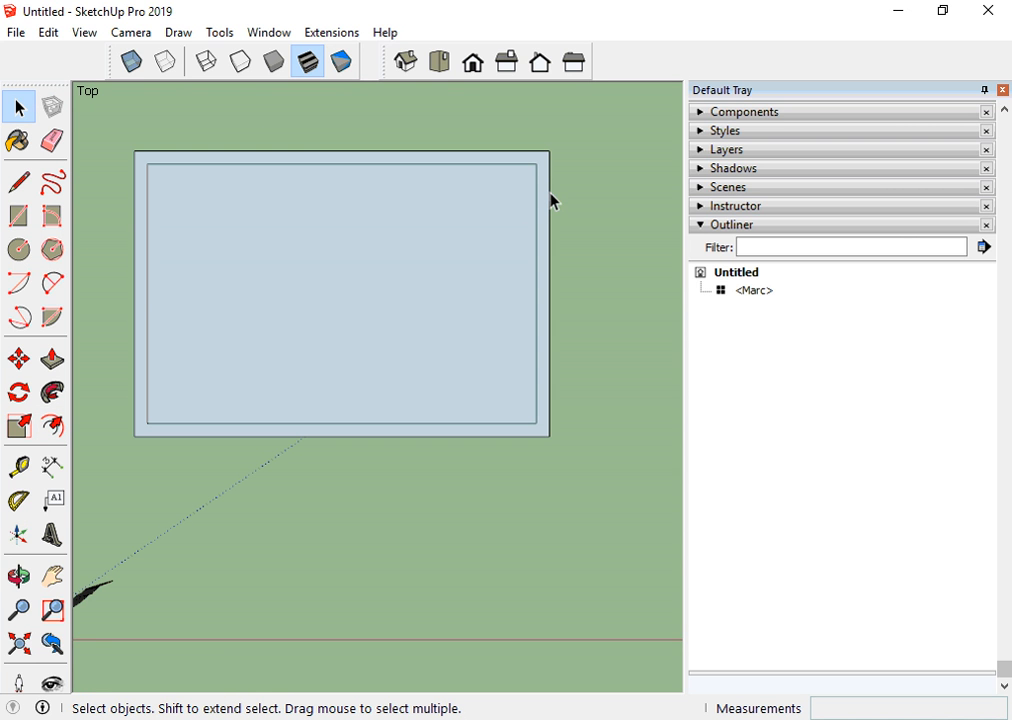
click(549, 195)
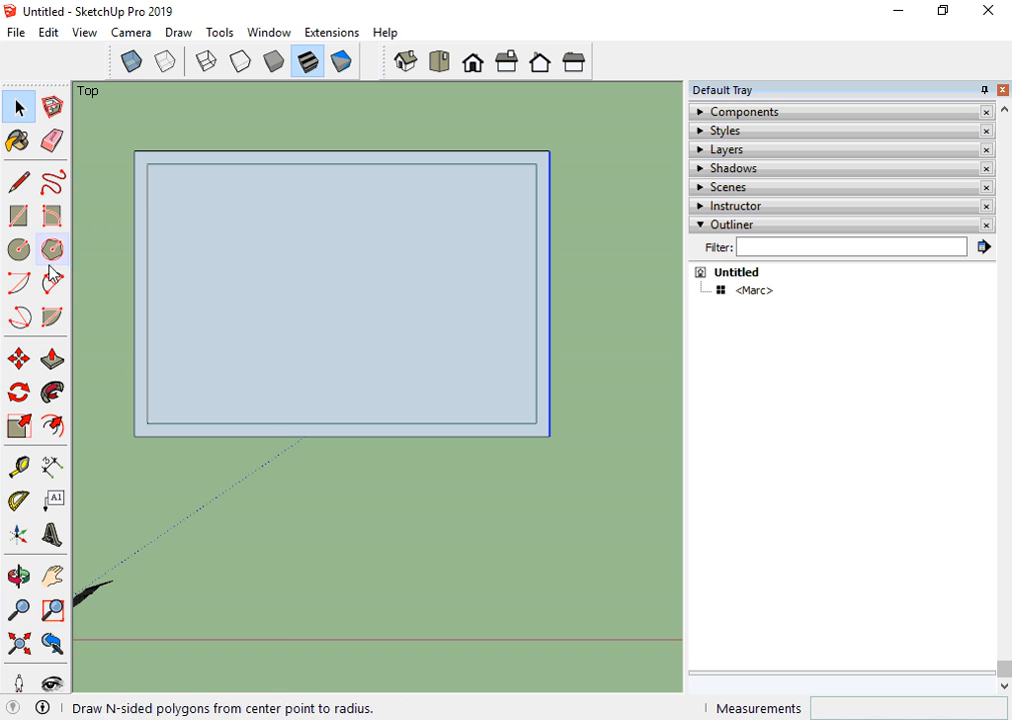
click(24, 366)
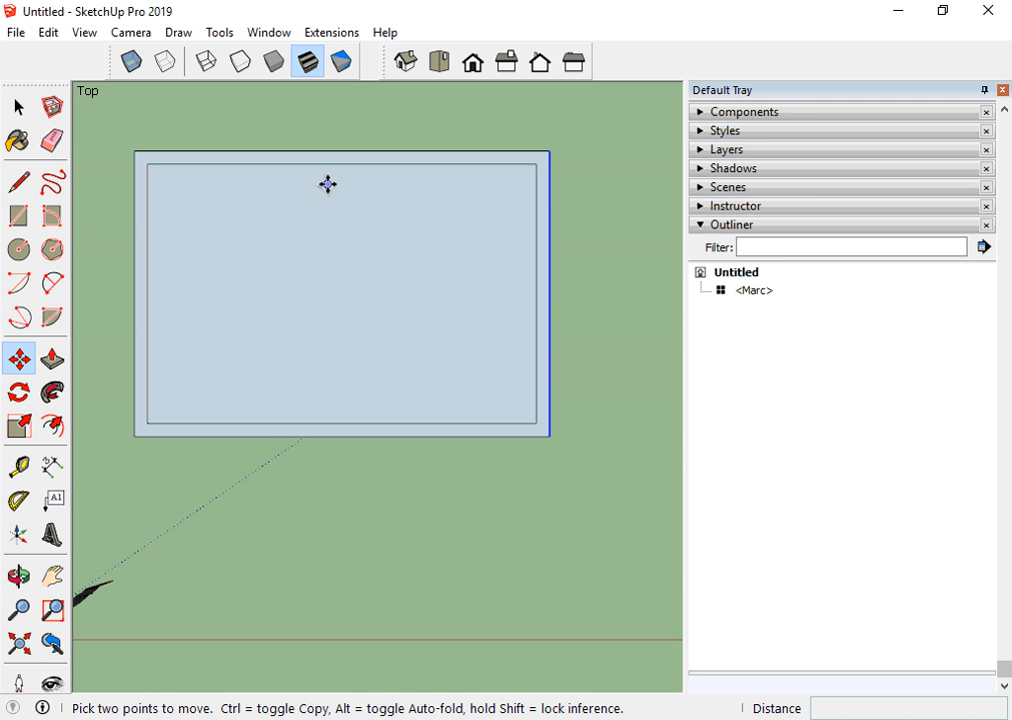
click(546, 151)
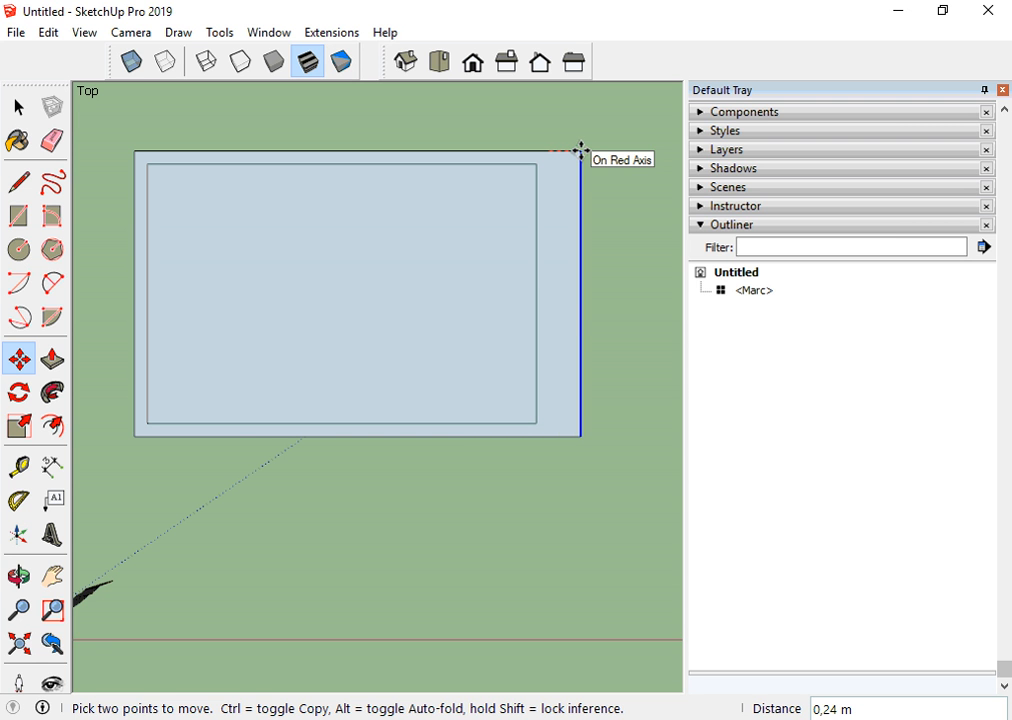
text(0,1)
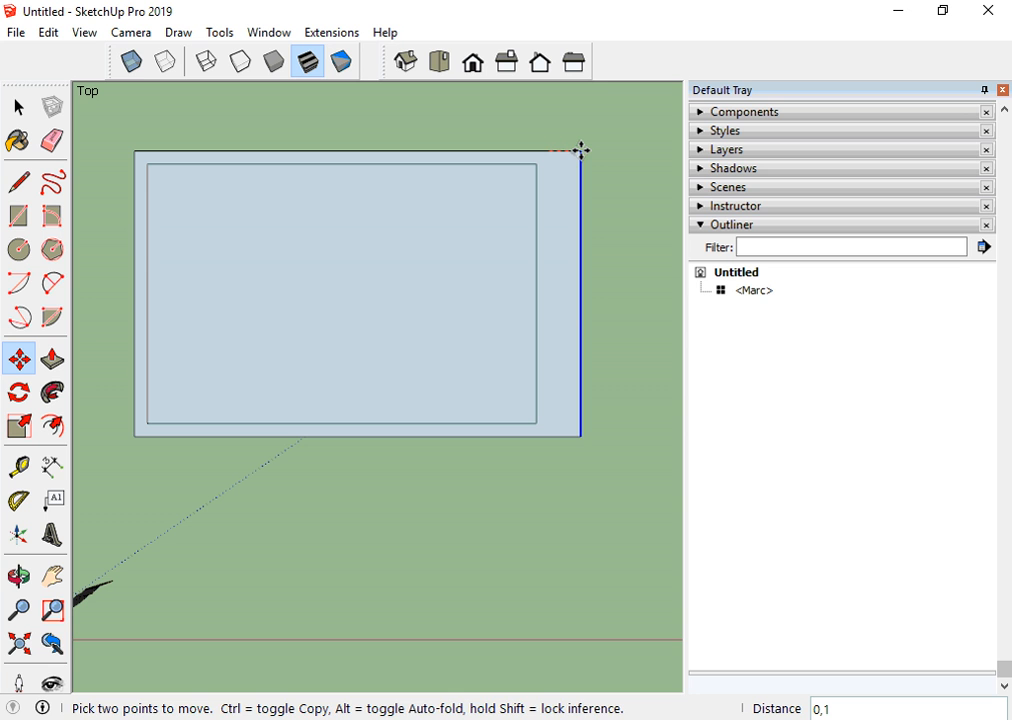
key(Return)
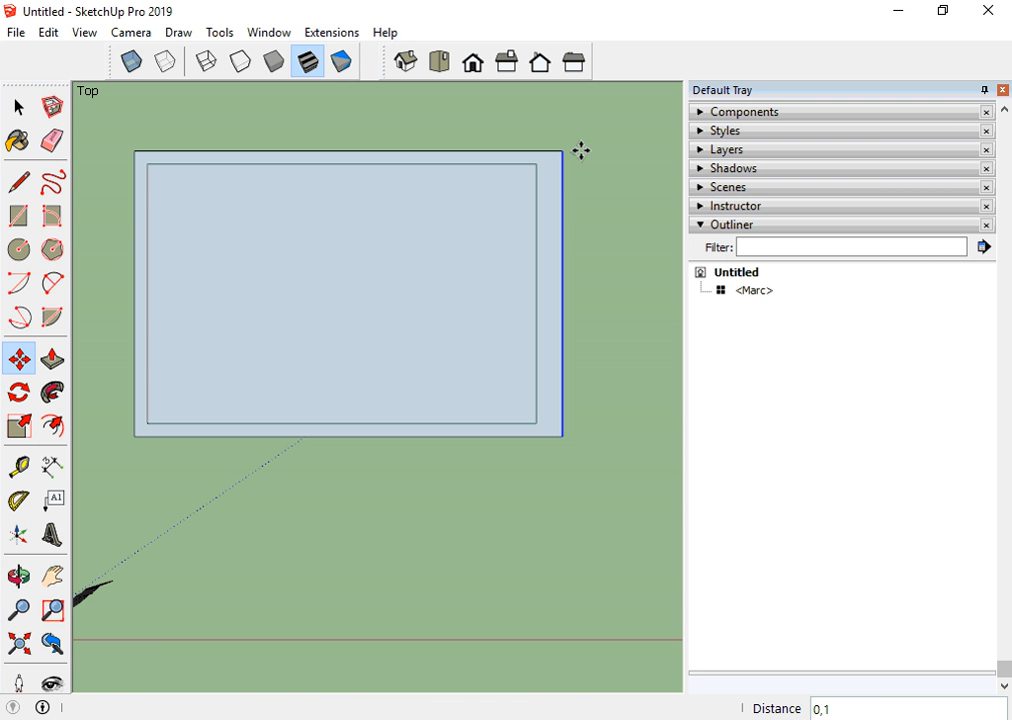
click(18, 465)
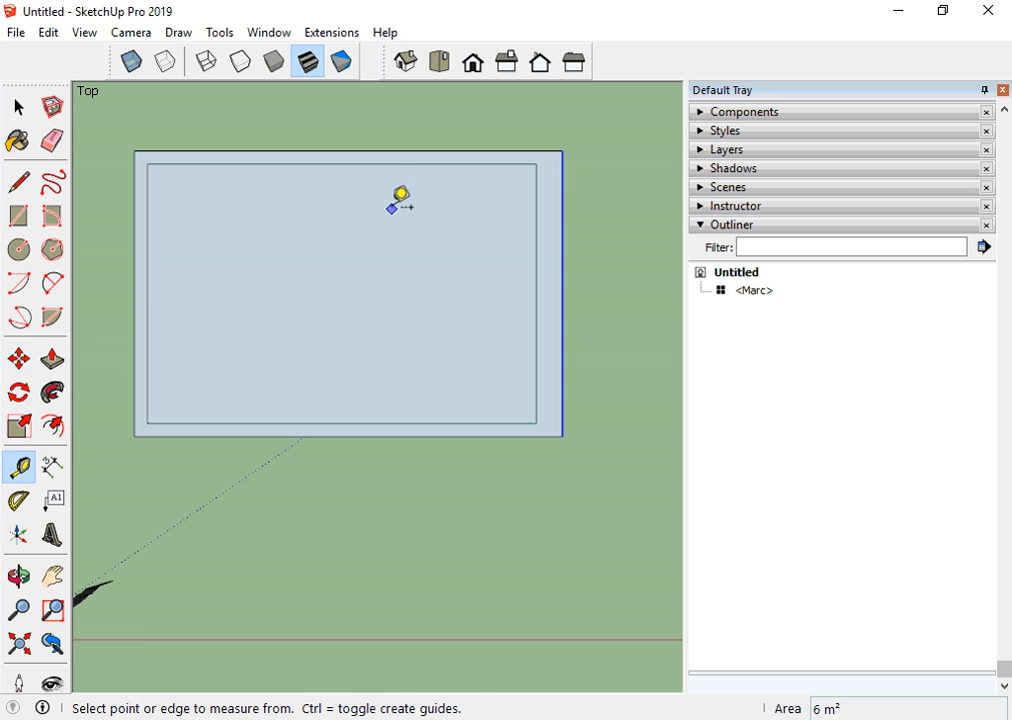
click(400, 162)
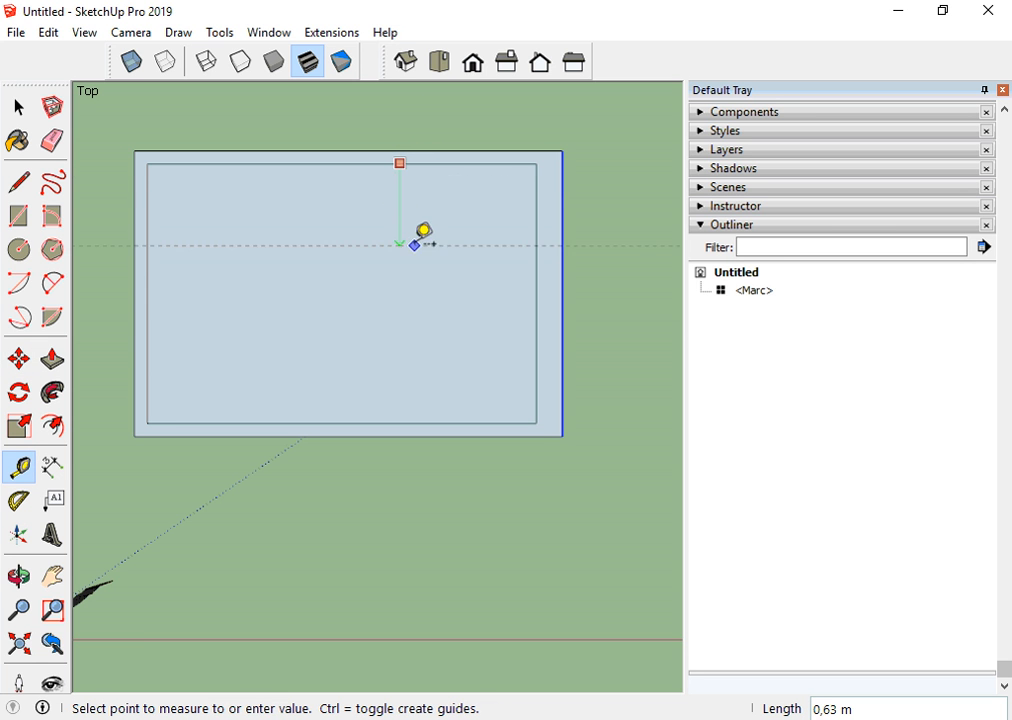
key(Escape)
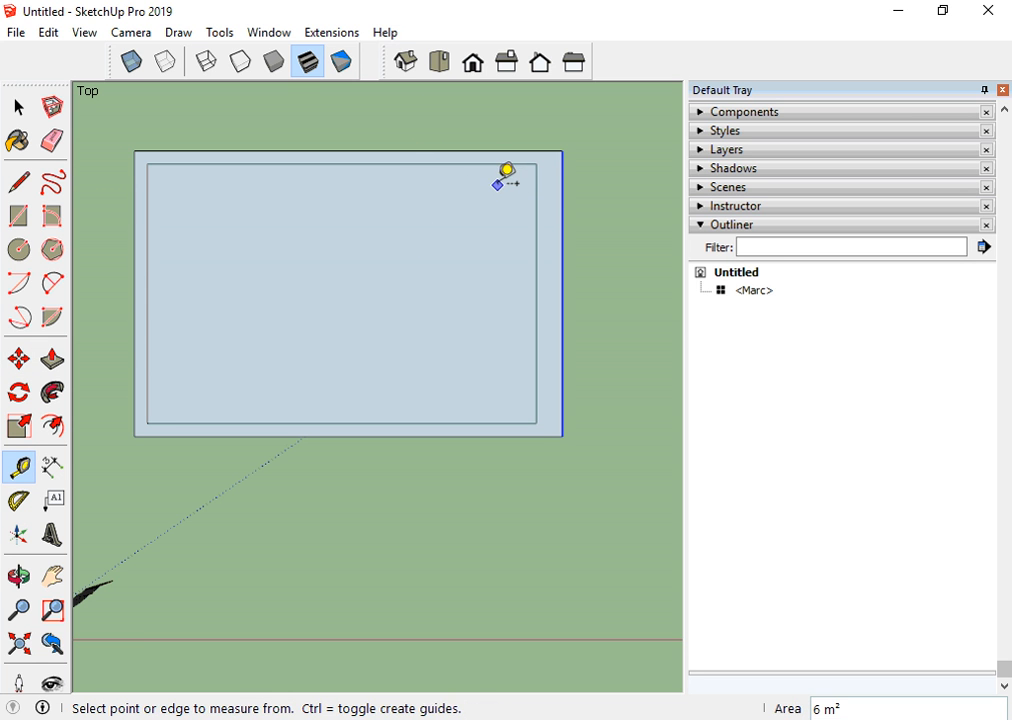
key(space)
- Make the wall strip between the two outlines, including its edges, a component named Paredes
scroll(581, 214, down, 1)
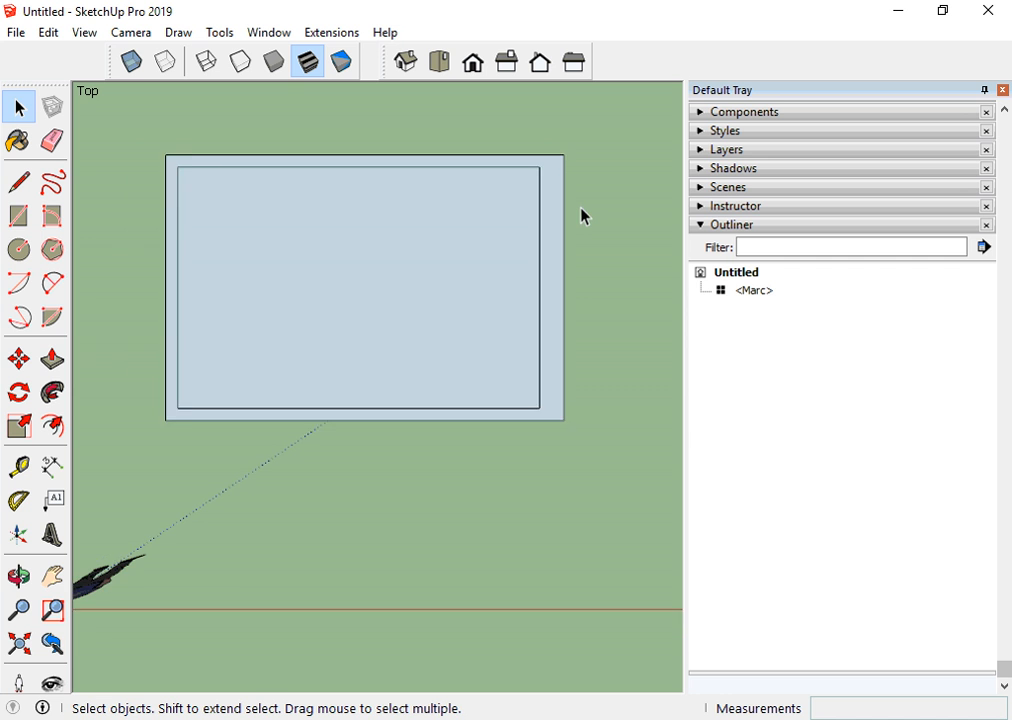
scroll(581, 214, down, 1)
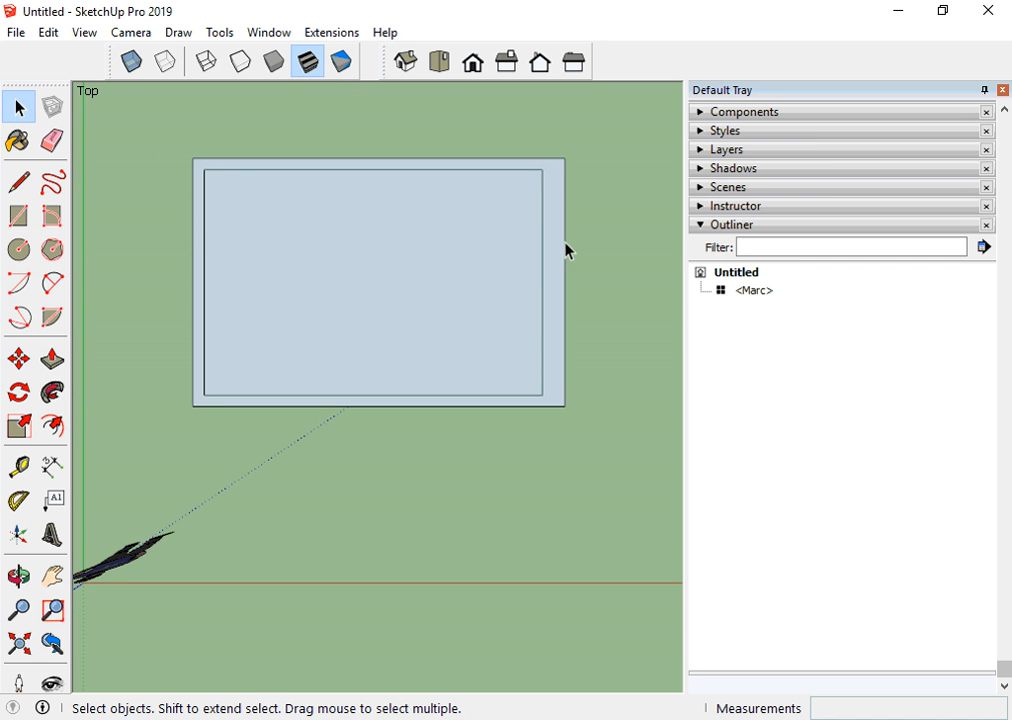
scroll(560, 210, up, 1)
click(557, 210)
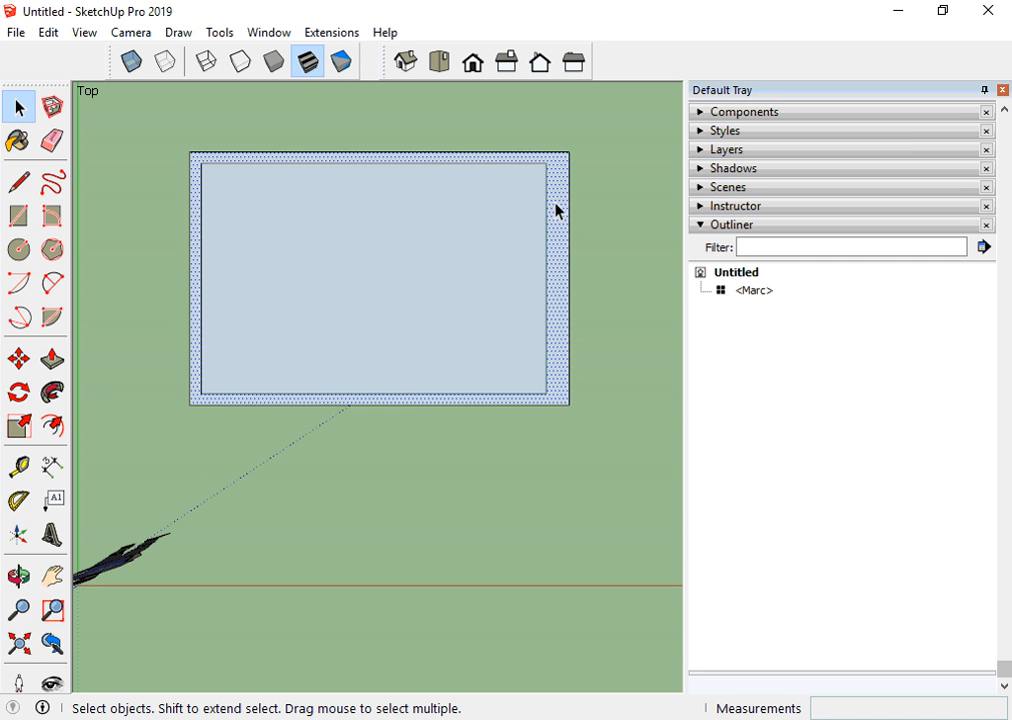
double_click(557, 210)
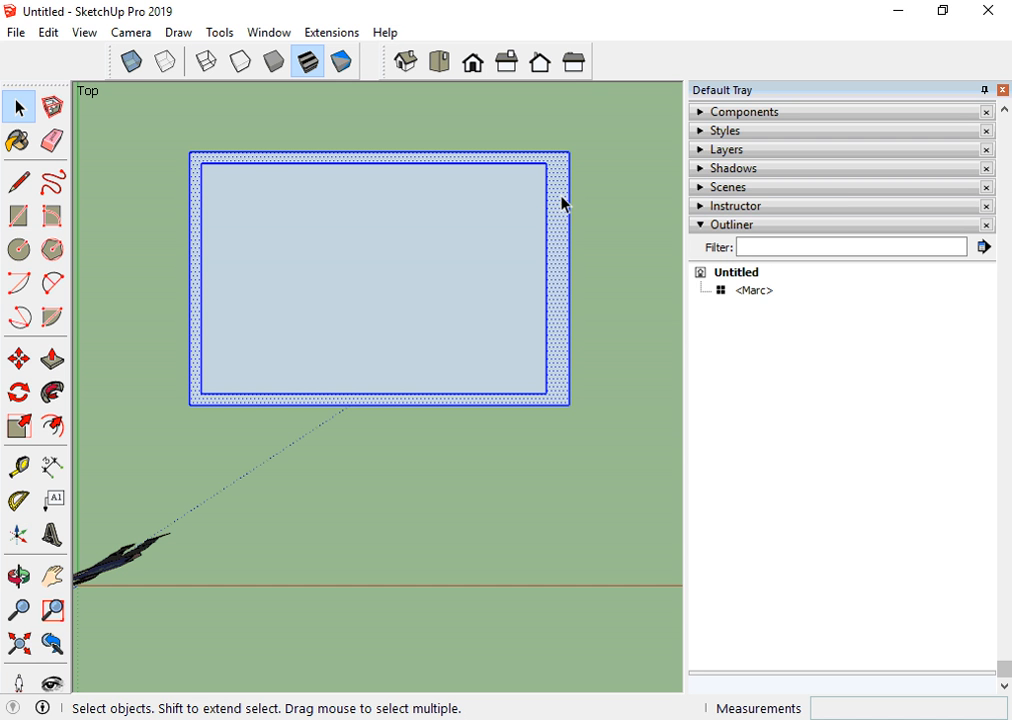
right_click(561, 203)
click(646, 339)
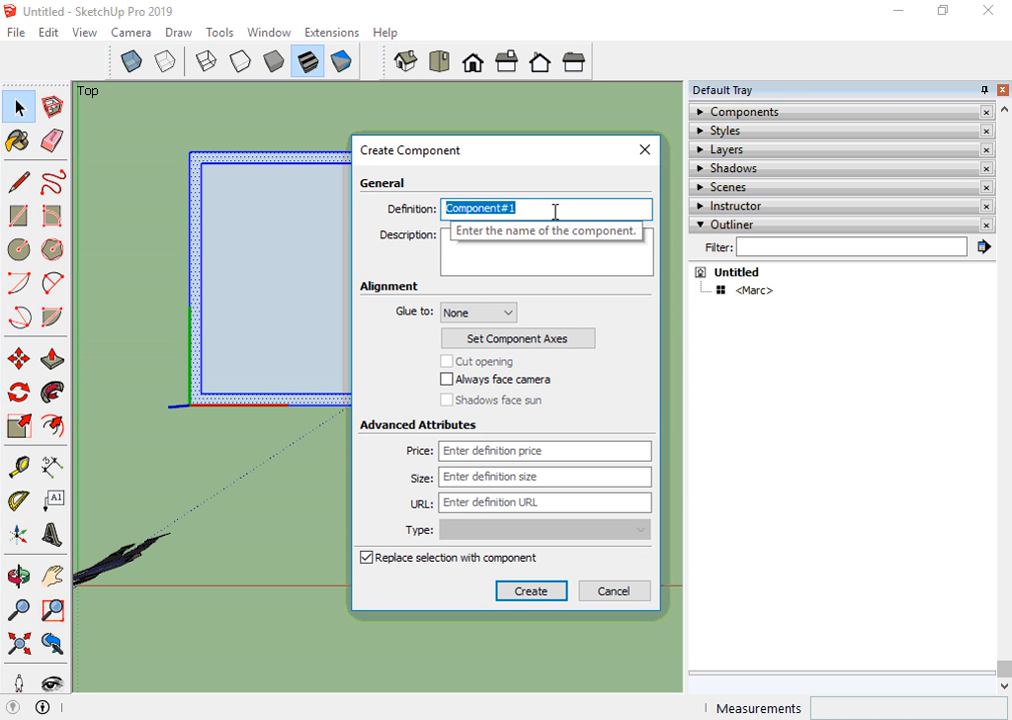
text(Paredes)
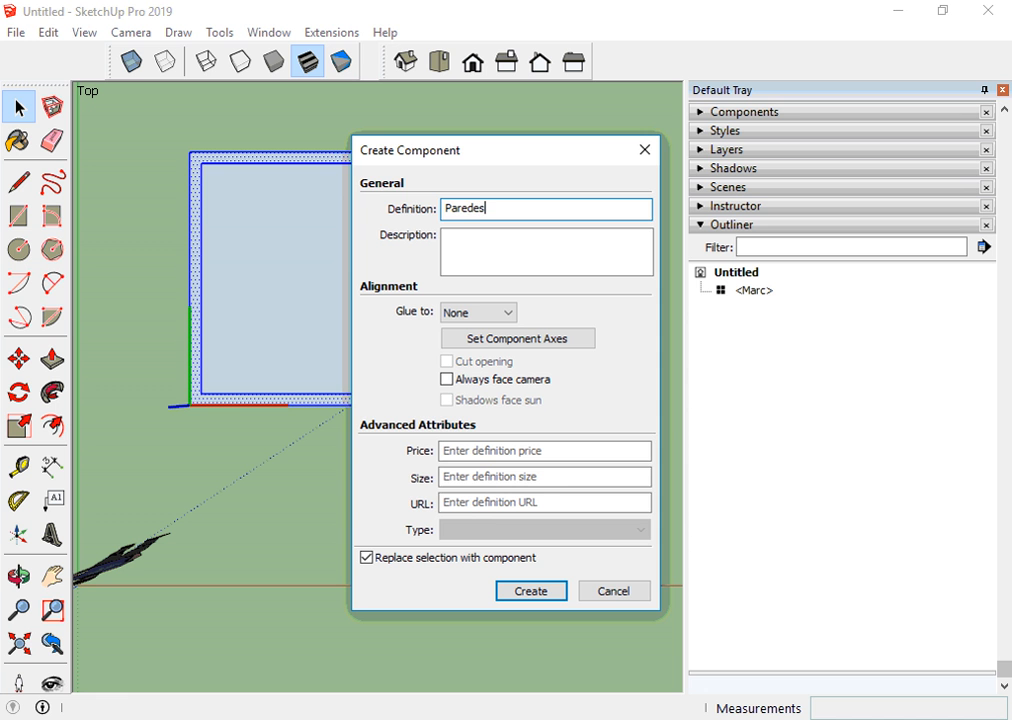
click(536, 592)
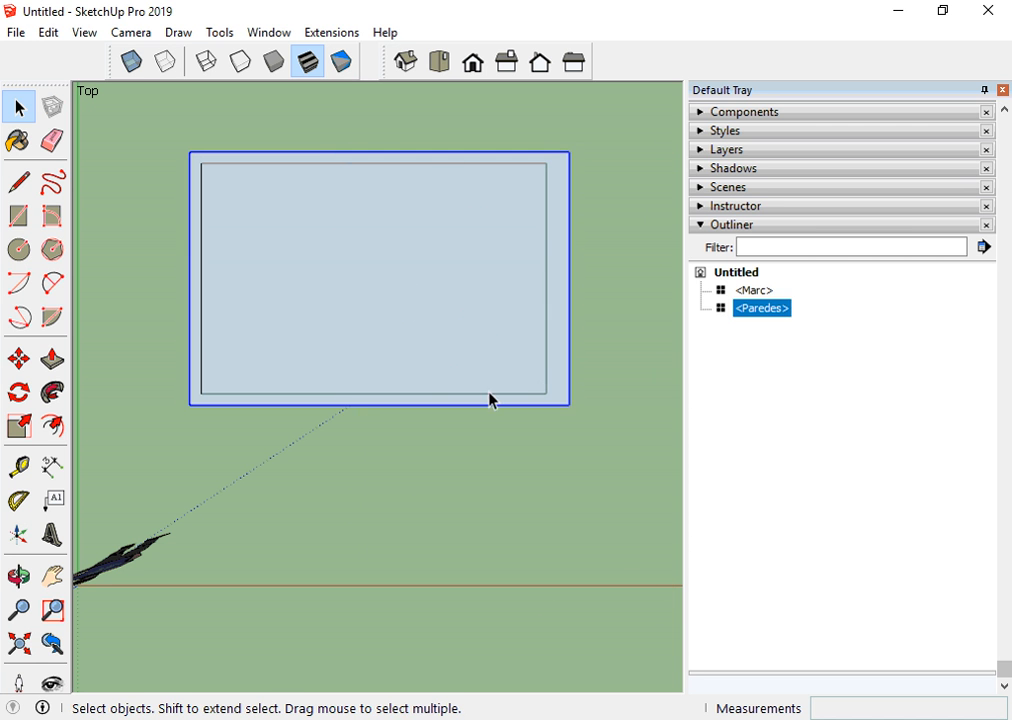
- Make the inner floor face with its edges a component named Piso
double_click(463, 310)
right_click(463, 310)
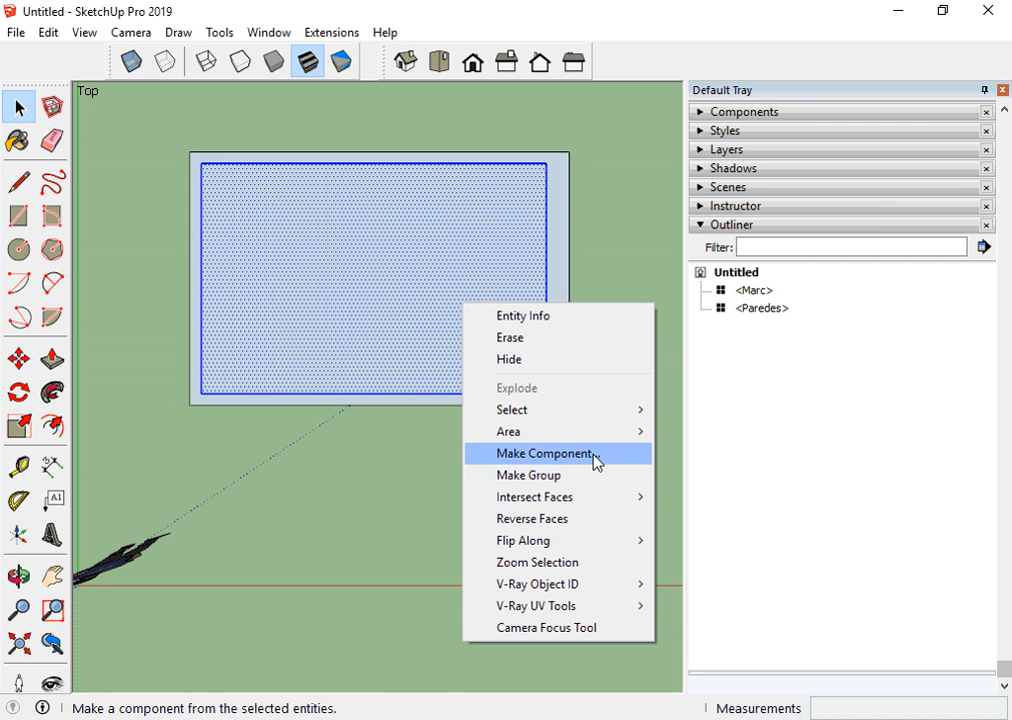
click(545, 453)
text(Pi)
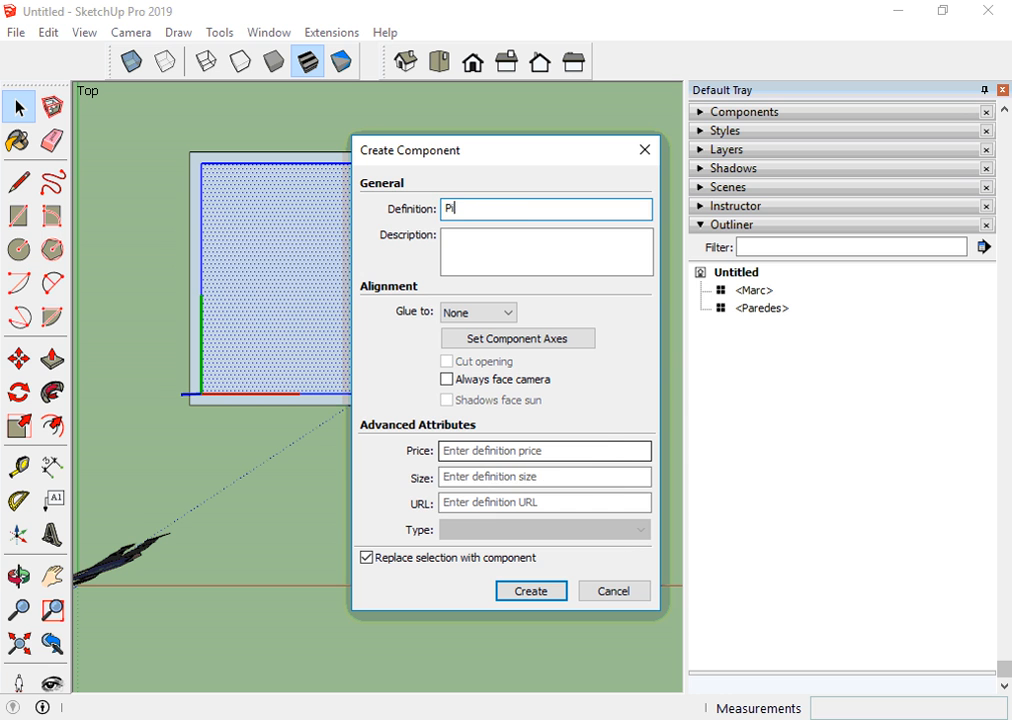
text(so)
click(531, 591)
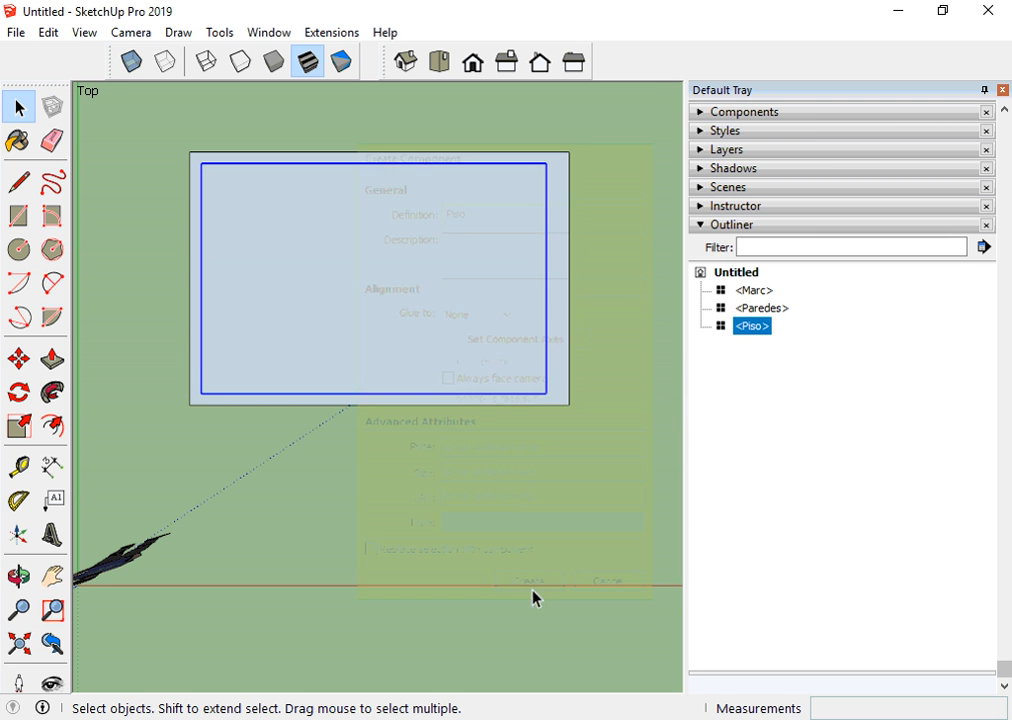
middle_drag(504, 501, 542, 391)
click(552, 394)
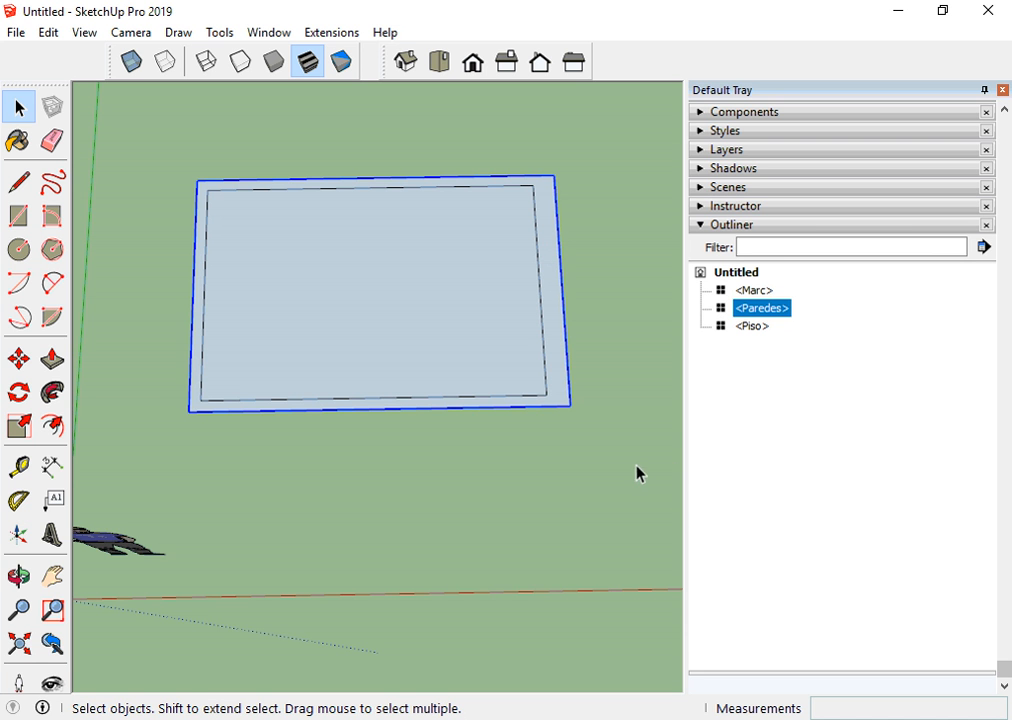
middle_drag(576, 364, 556, 449)
- Draw a smaller freehand rectangle on the ground beside the right-hand wall
scroll(490, 427, down, 3)
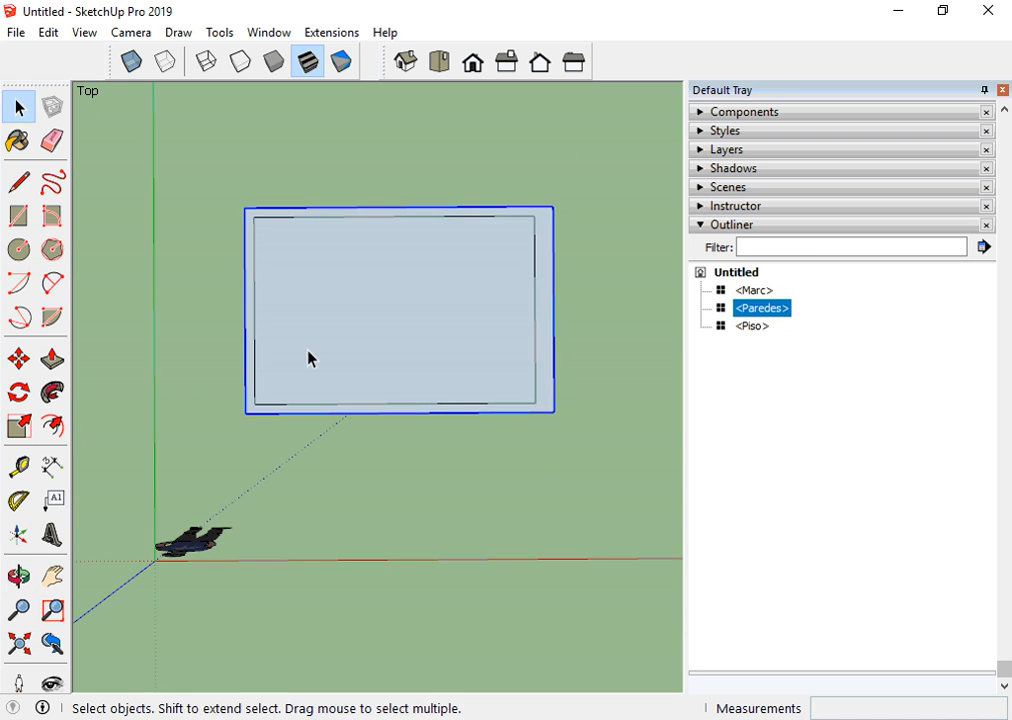
key(r)
click(526, 263)
click(627, 334)
key(space)
- Move the small rectangle's right-hand edge 0,3 m outward along the red axis
scroll(280, 215, up, 1)
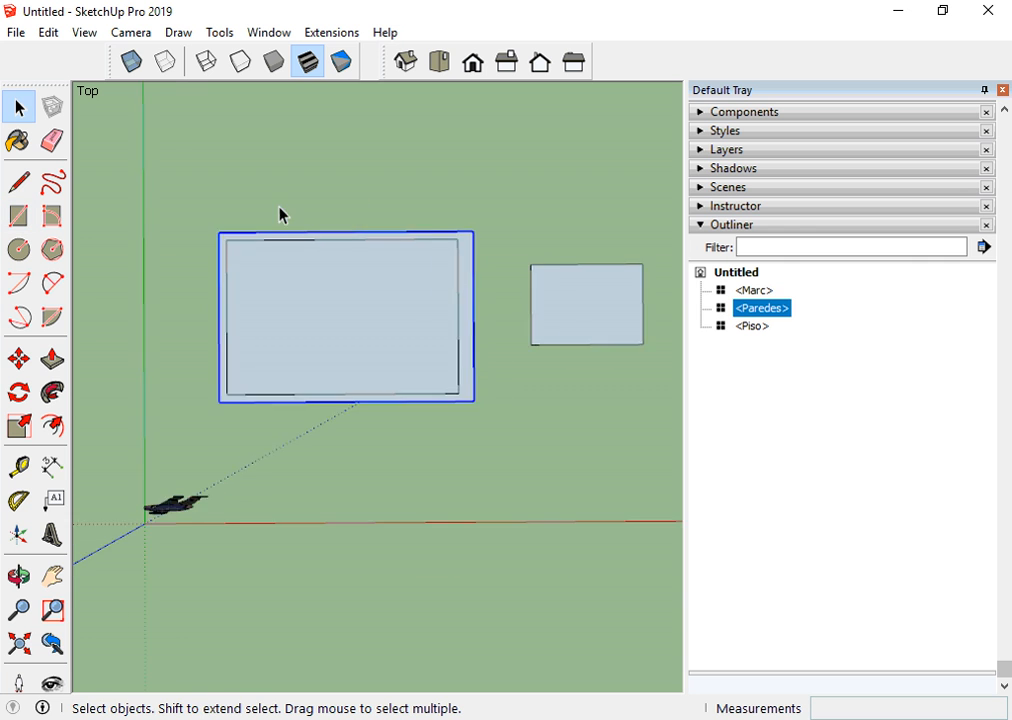
scroll(280, 215, down, 2)
scroll(525, 276, up, 3)
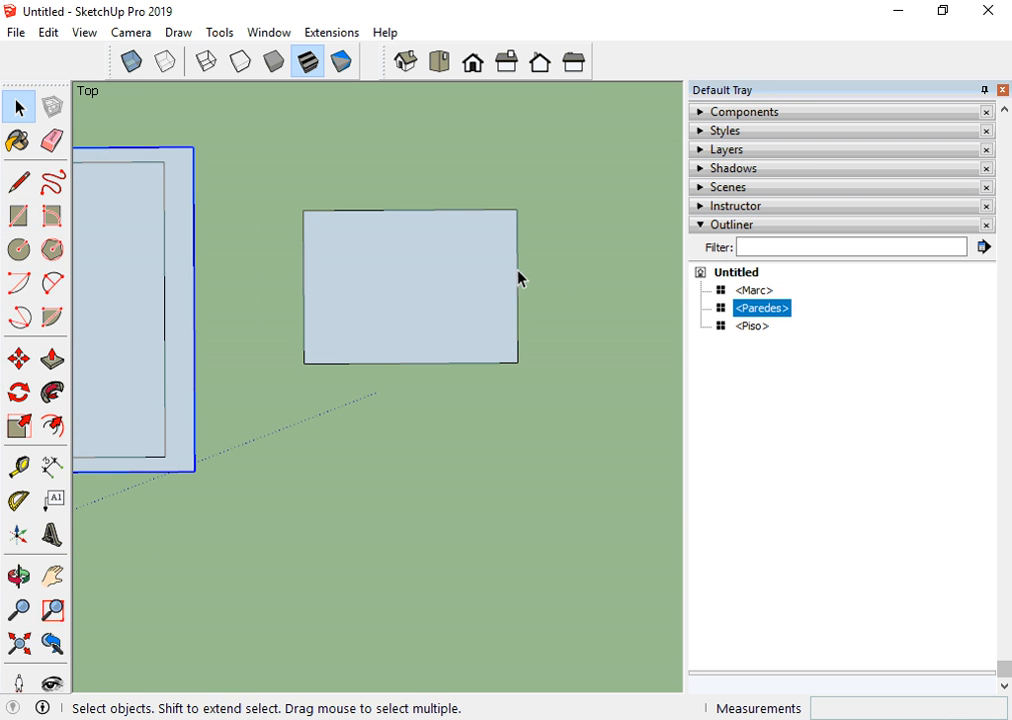
click(517, 280)
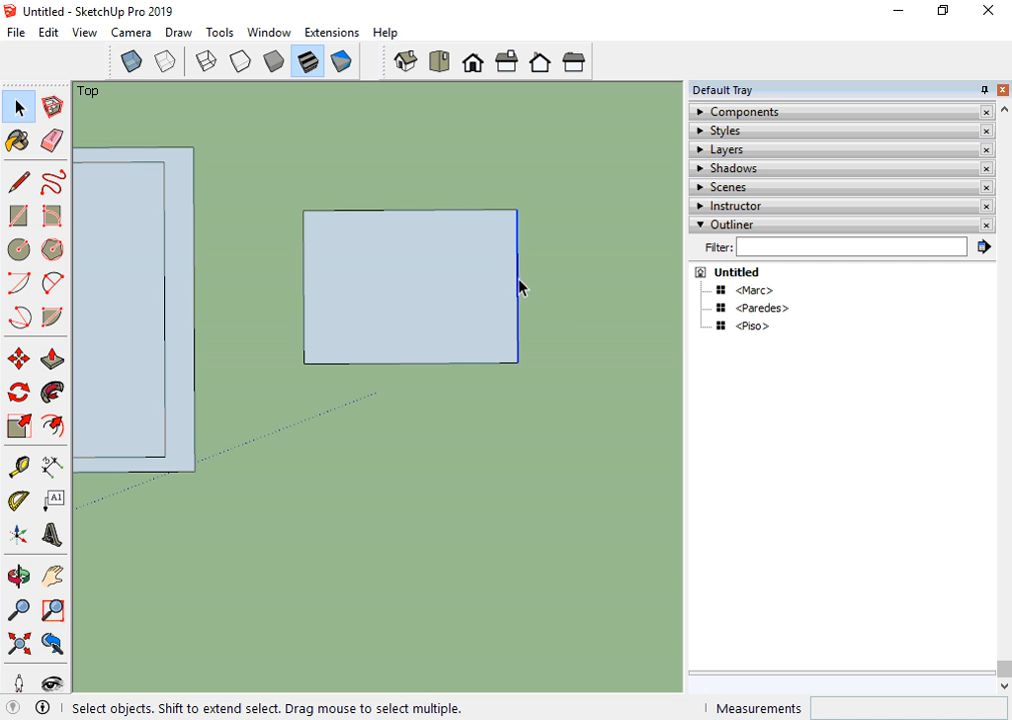
click(18, 358)
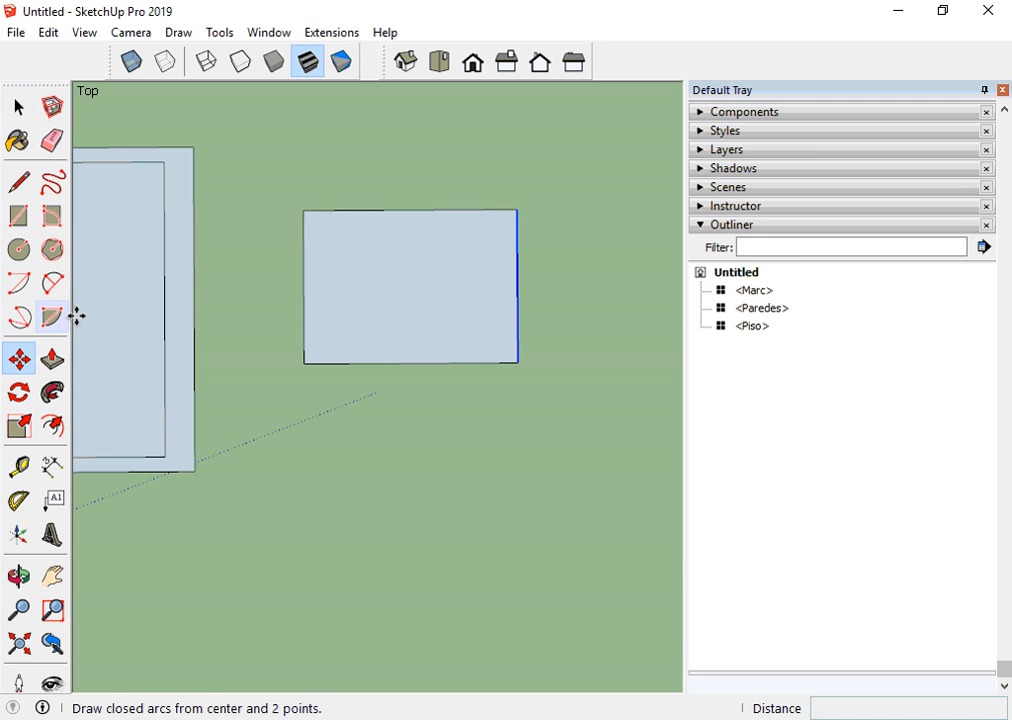
click(516, 210)
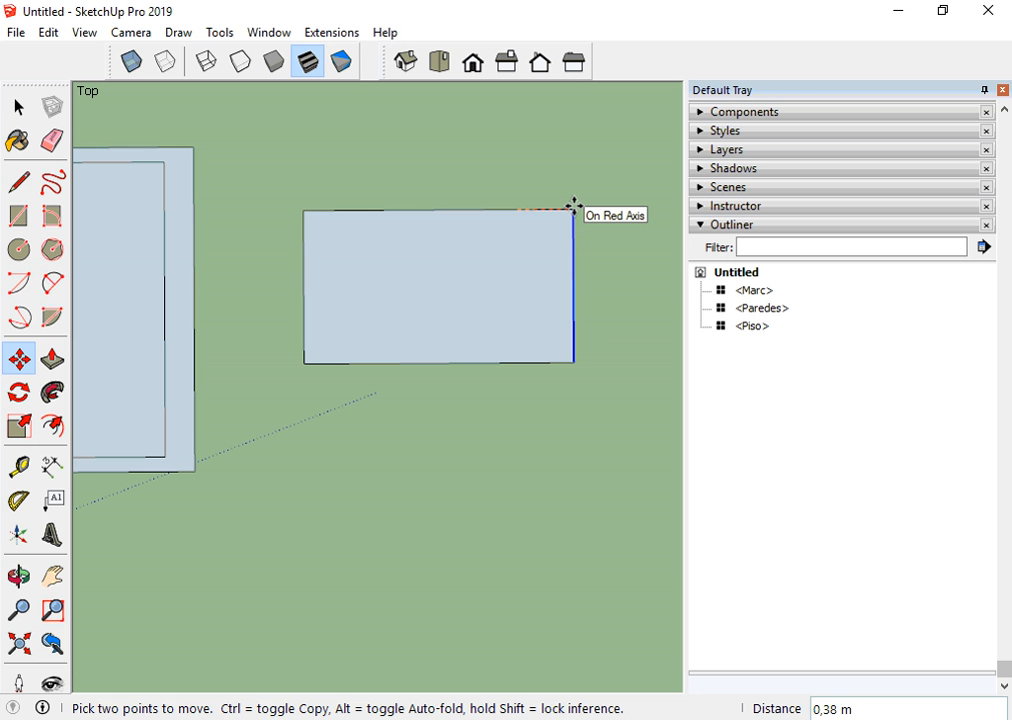
text(0,3)
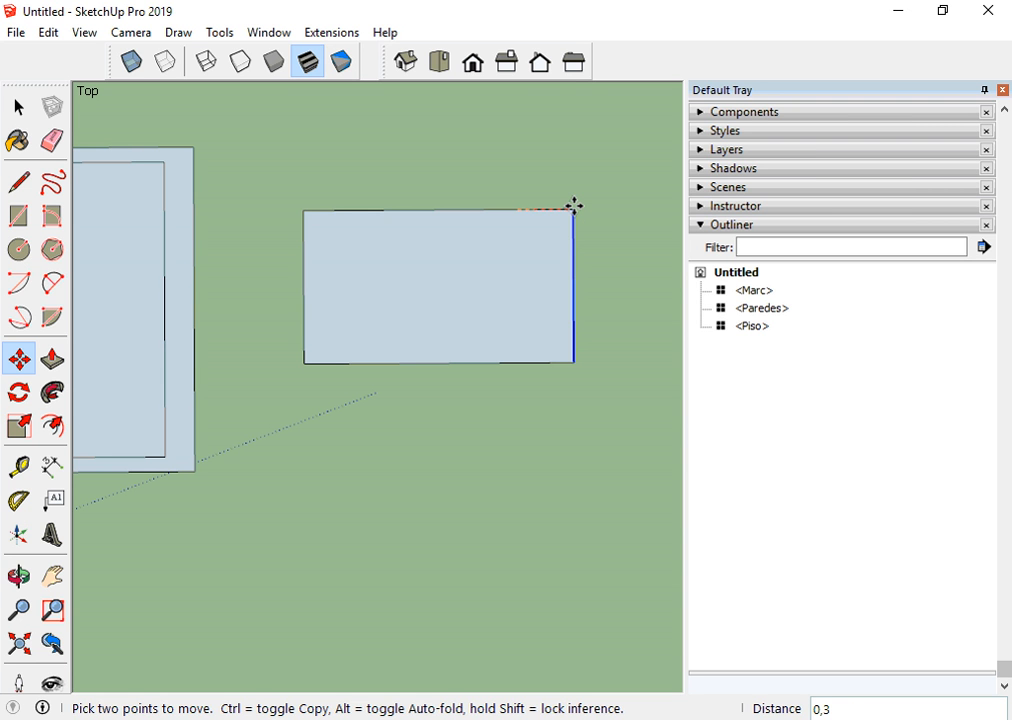
key(Return)
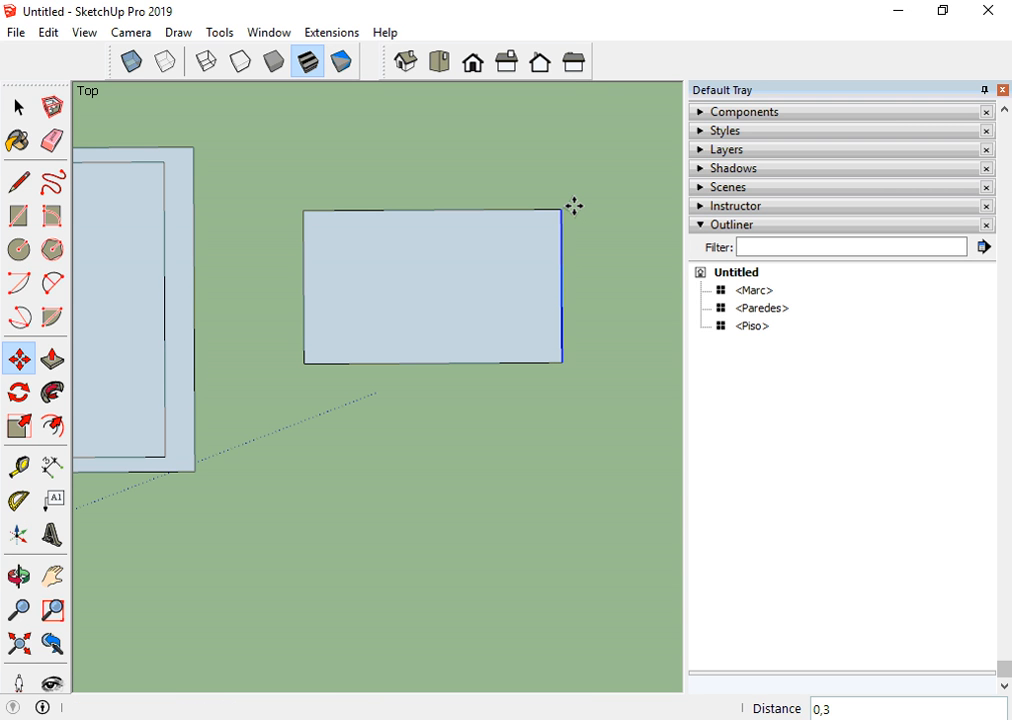
scroll(573, 206, down, 2)
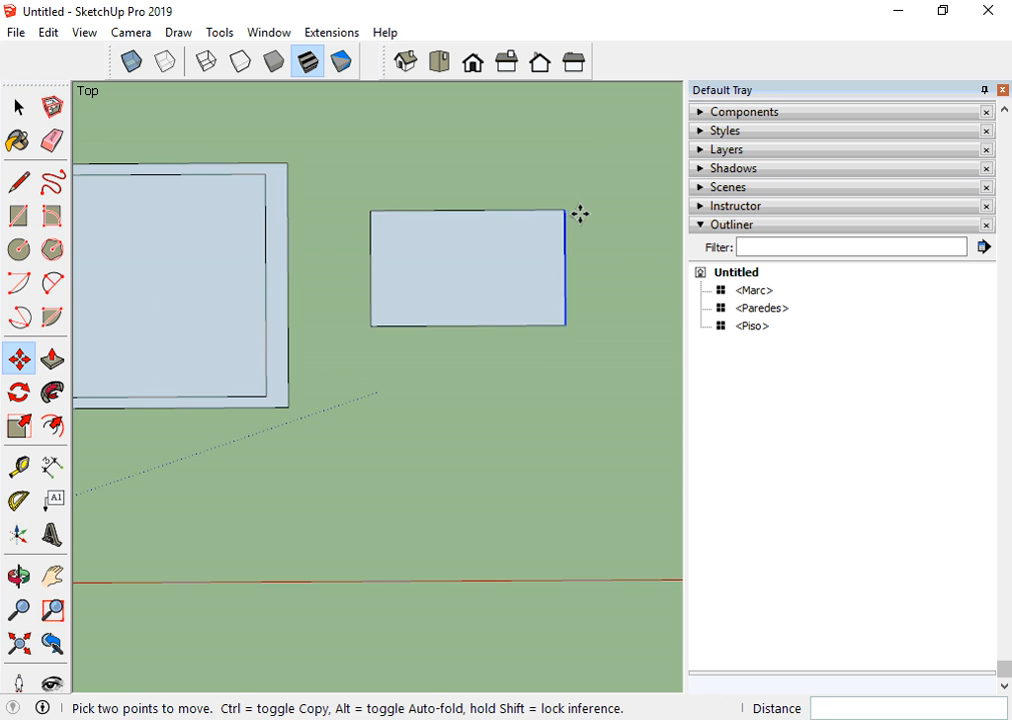
- Delete the small rectangle beside the room, including its face and edges
key(space)
scroll(630, 235, down, 3)
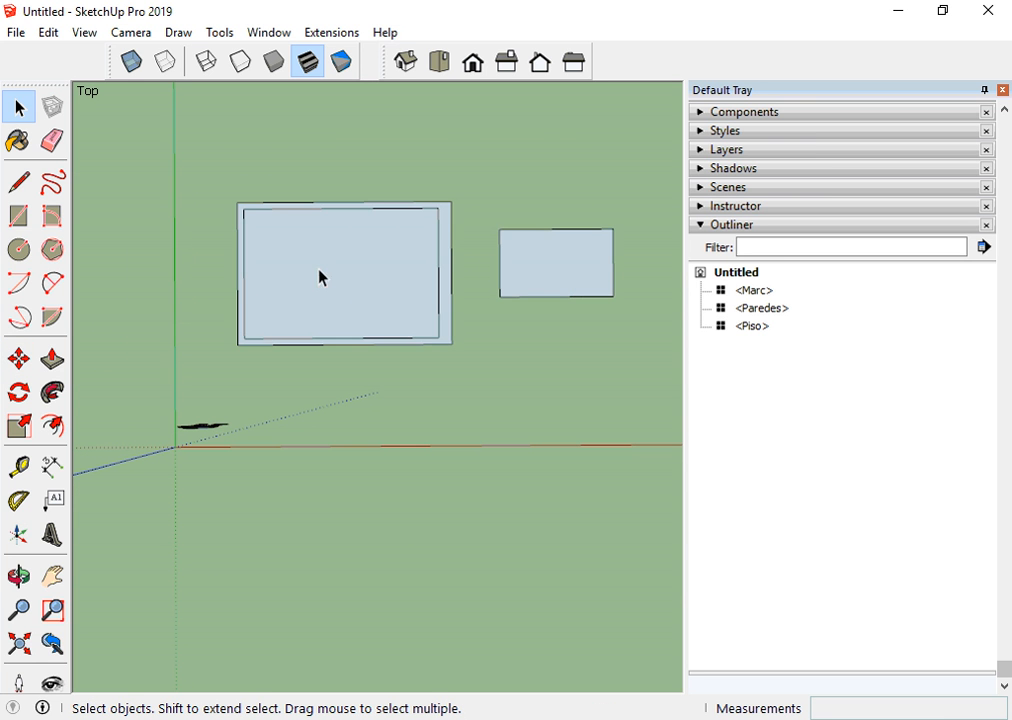
click(440, 268)
click(601, 268)
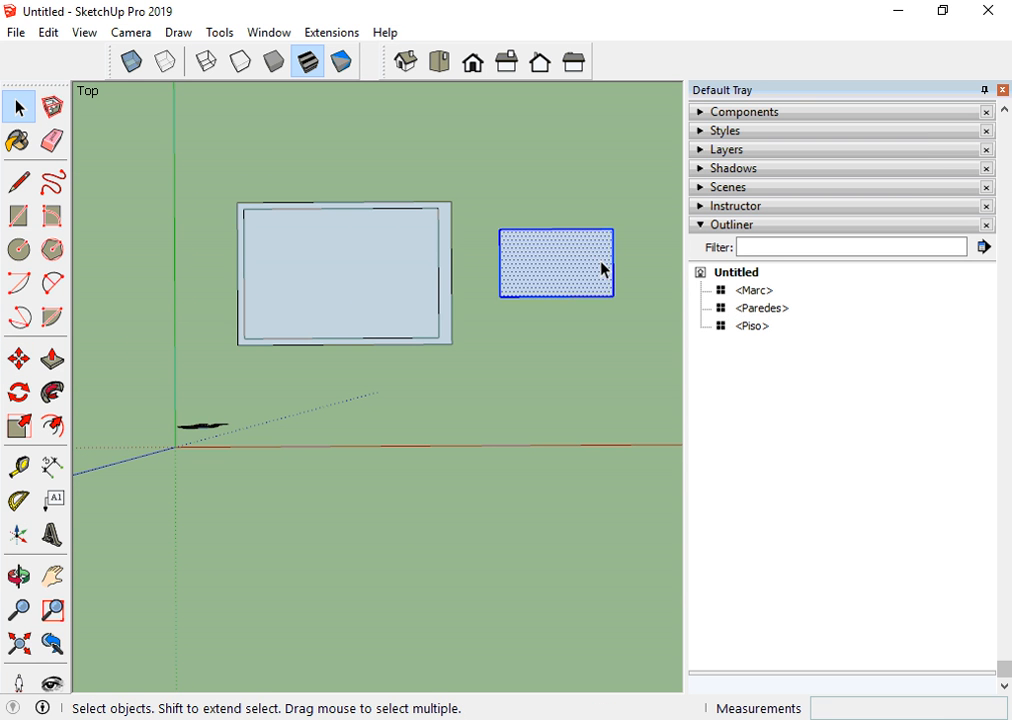
key(Delete)
- Select the Piso component and view the floor plan at an angle and from the top
click(373, 280)
scroll(155, 258, up, 1)
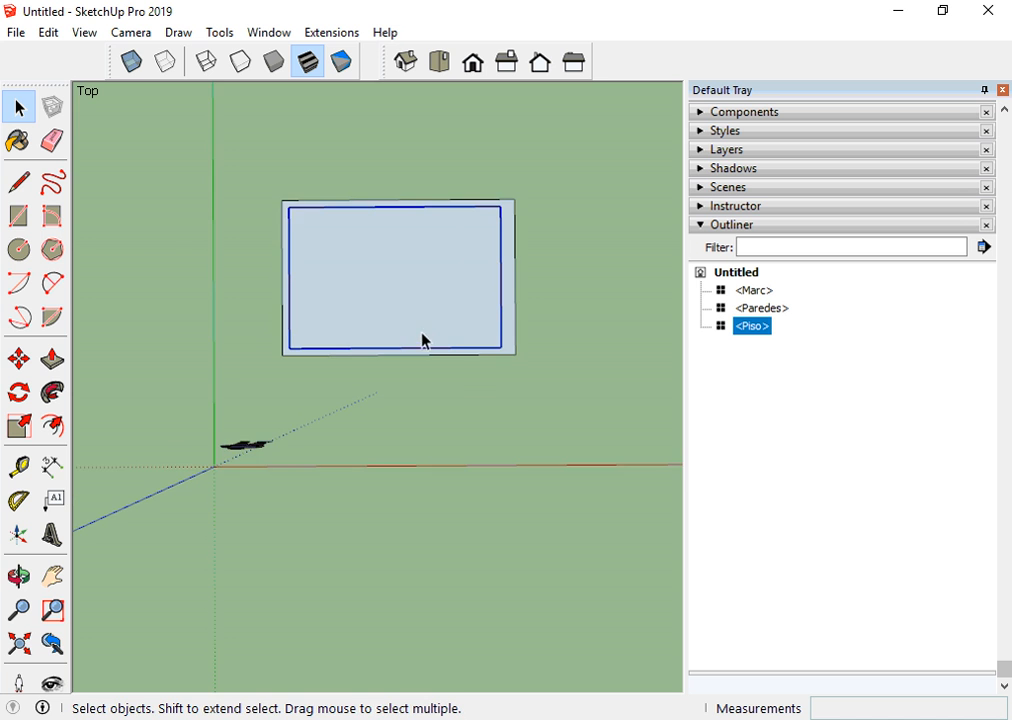
middle_drag(428, 358, 402, 282)
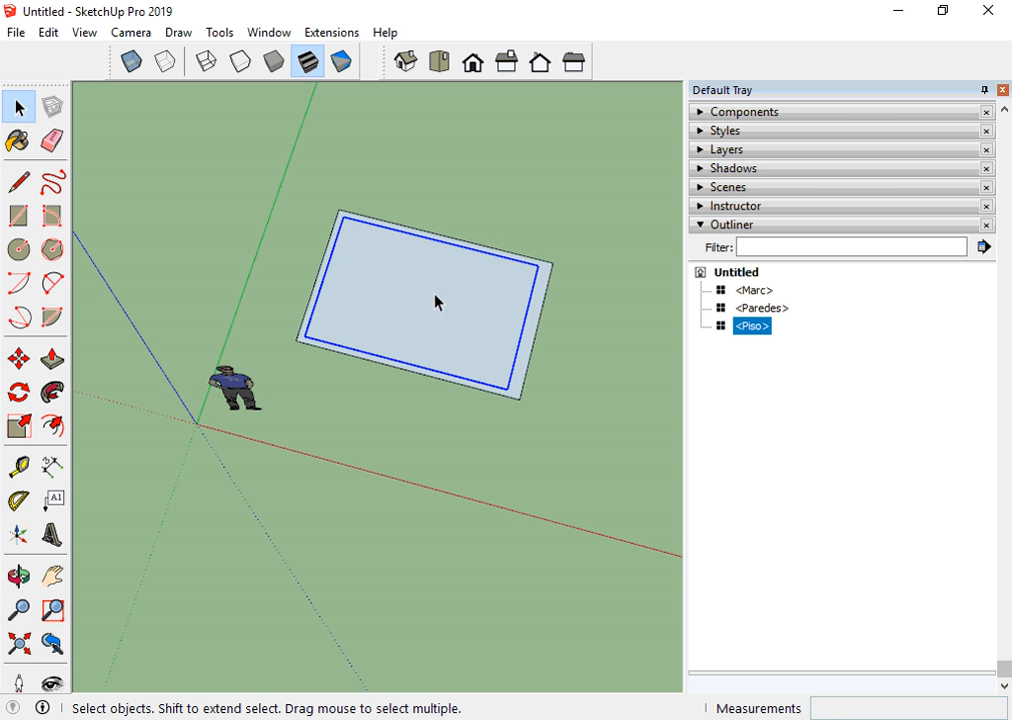
click(439, 62)
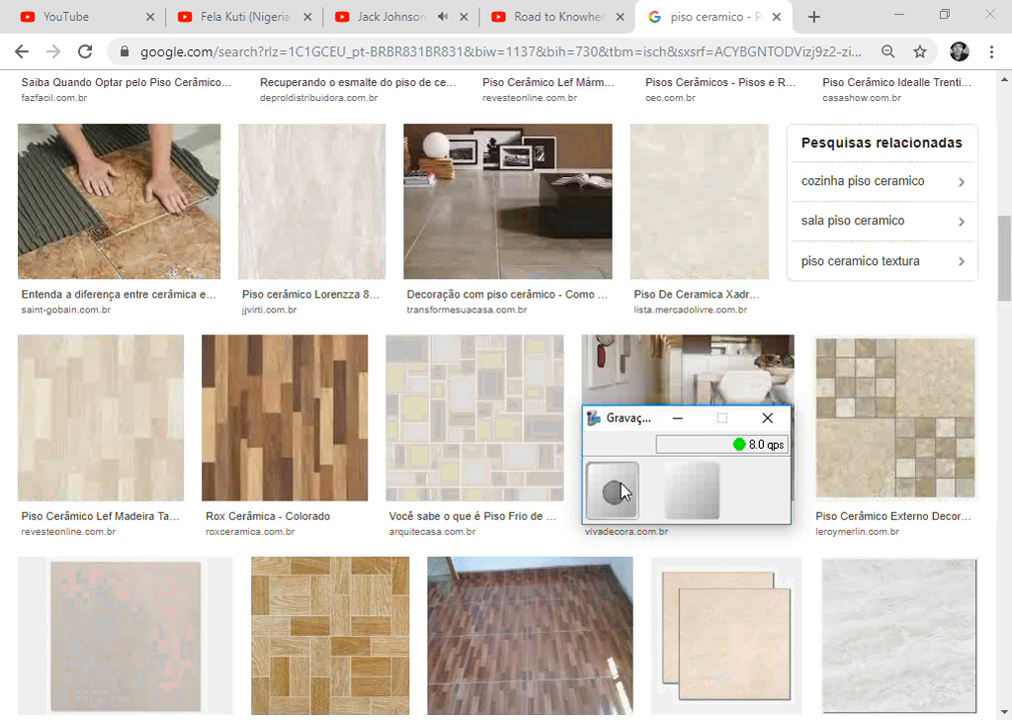
- Switch to the browser, search Google Images for "piso laminado" and browse the laminate floor images
scroll(445, 402, down, 2)
scroll(445, 402, up, 12)
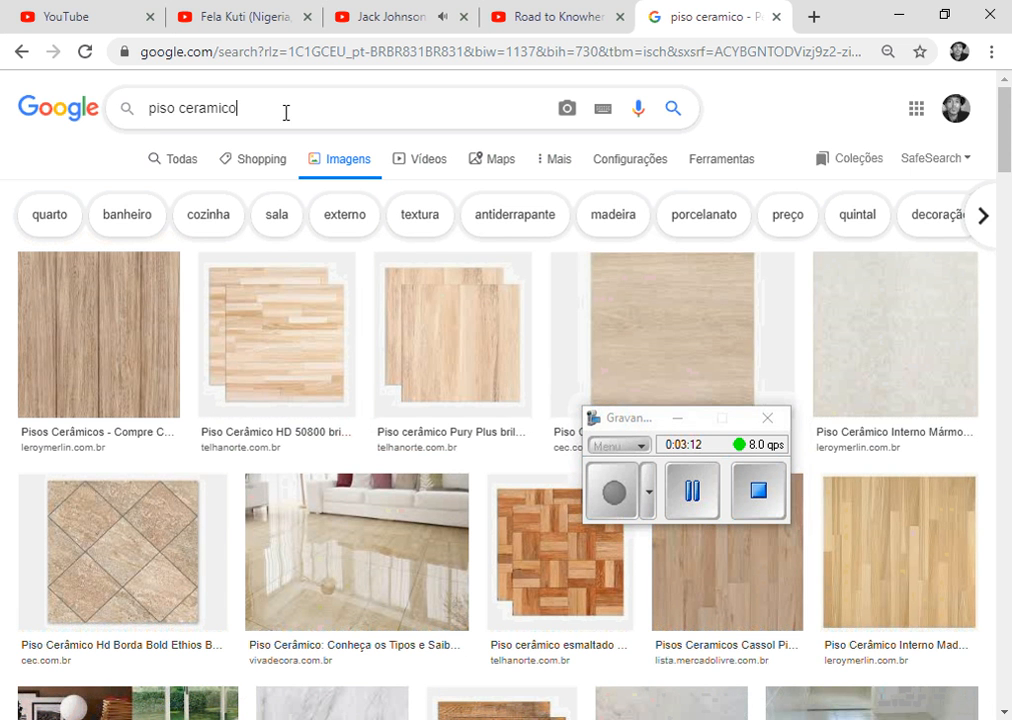
drag(285, 111, 181, 116)
key(BackSpace)
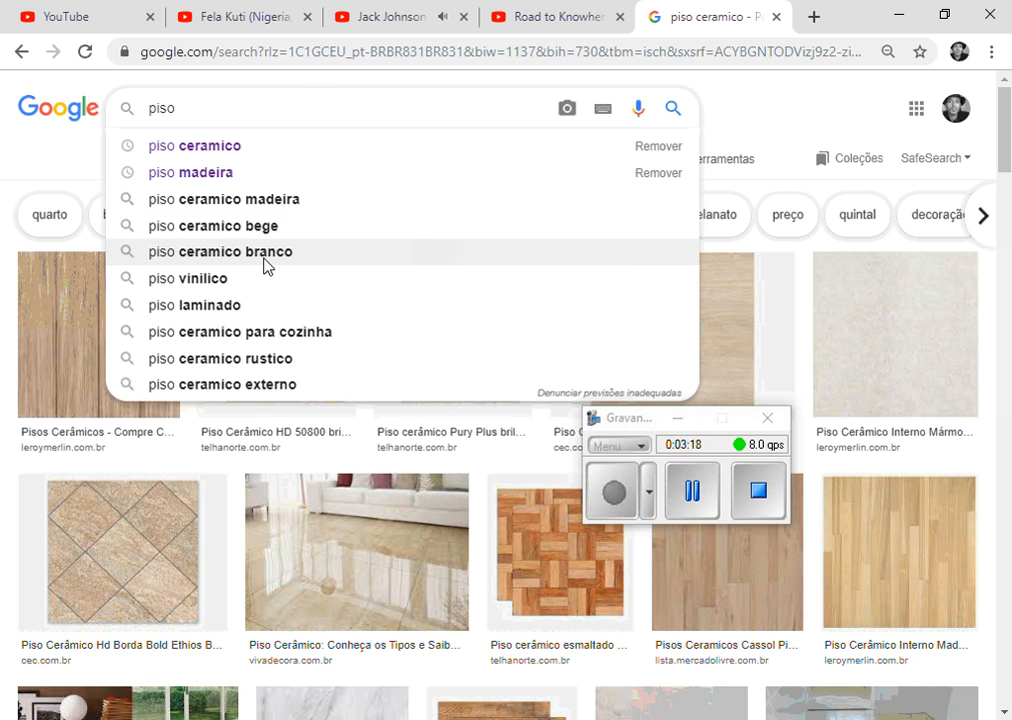
click(244, 308)
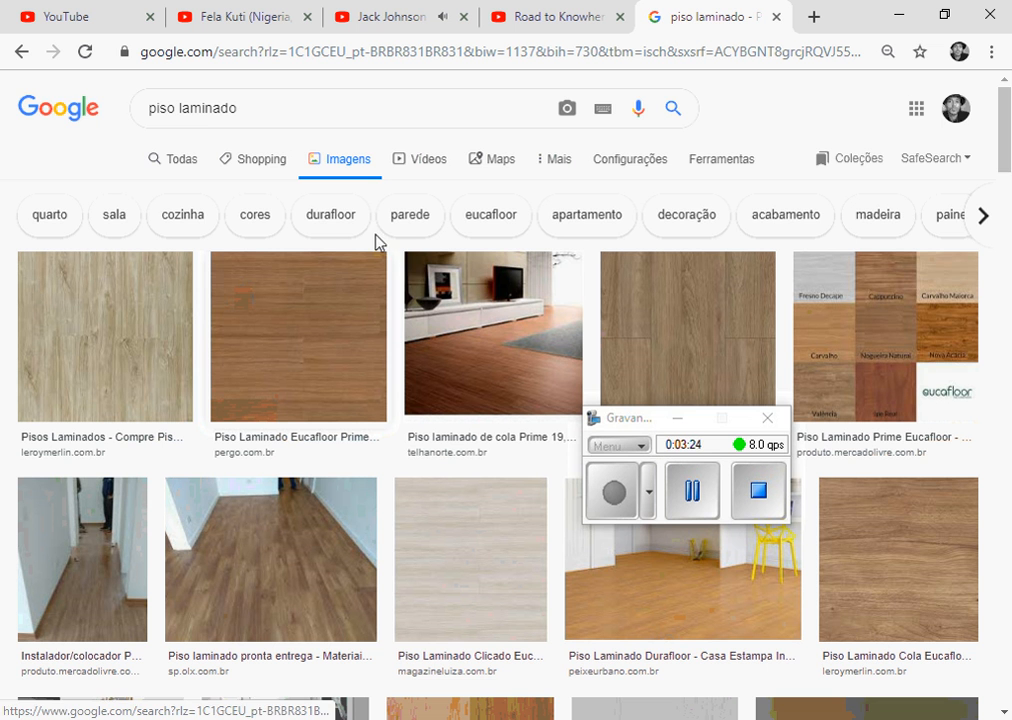
scroll(371, 238, down, 3)
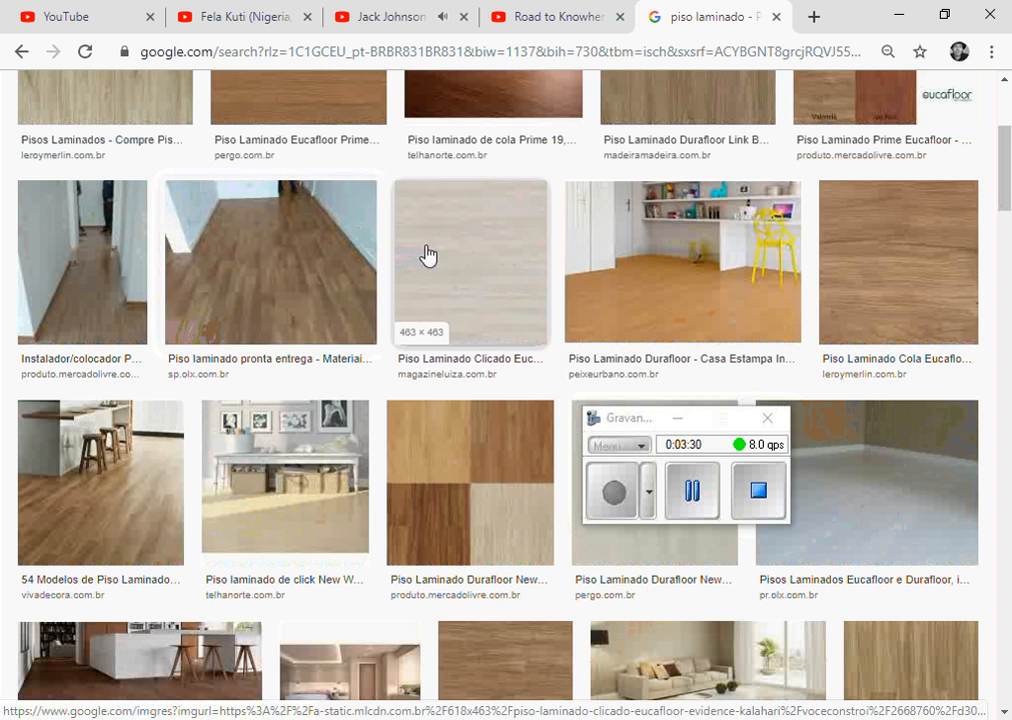
scroll(498, 264, down, 1)
scroll(499, 265, down, 2)
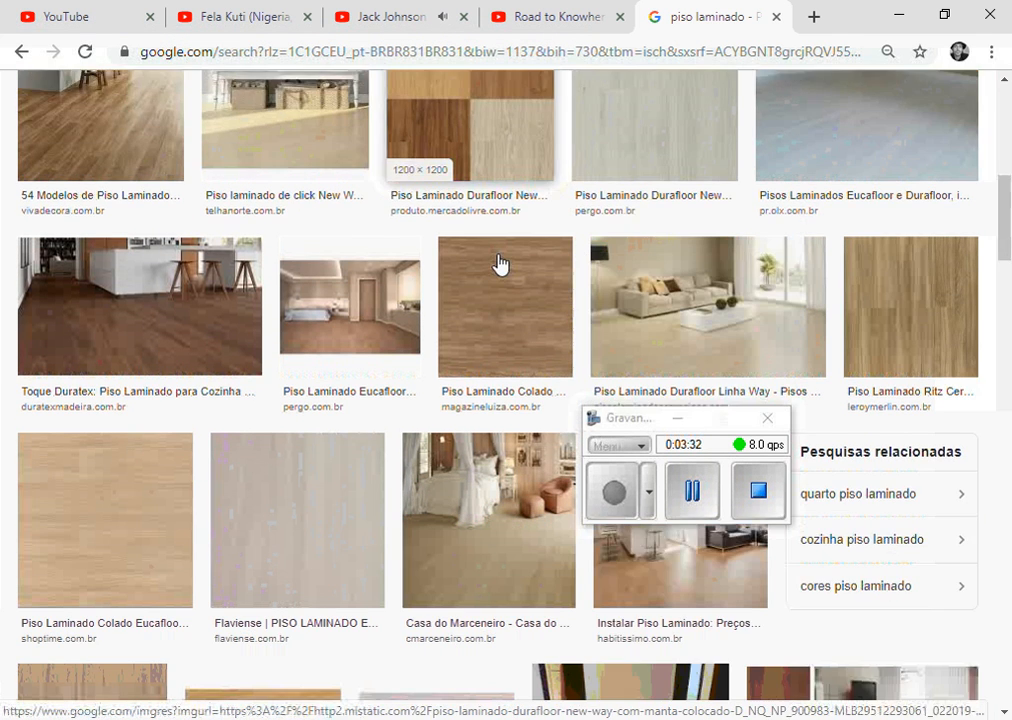
scroll(499, 265, down, 2)
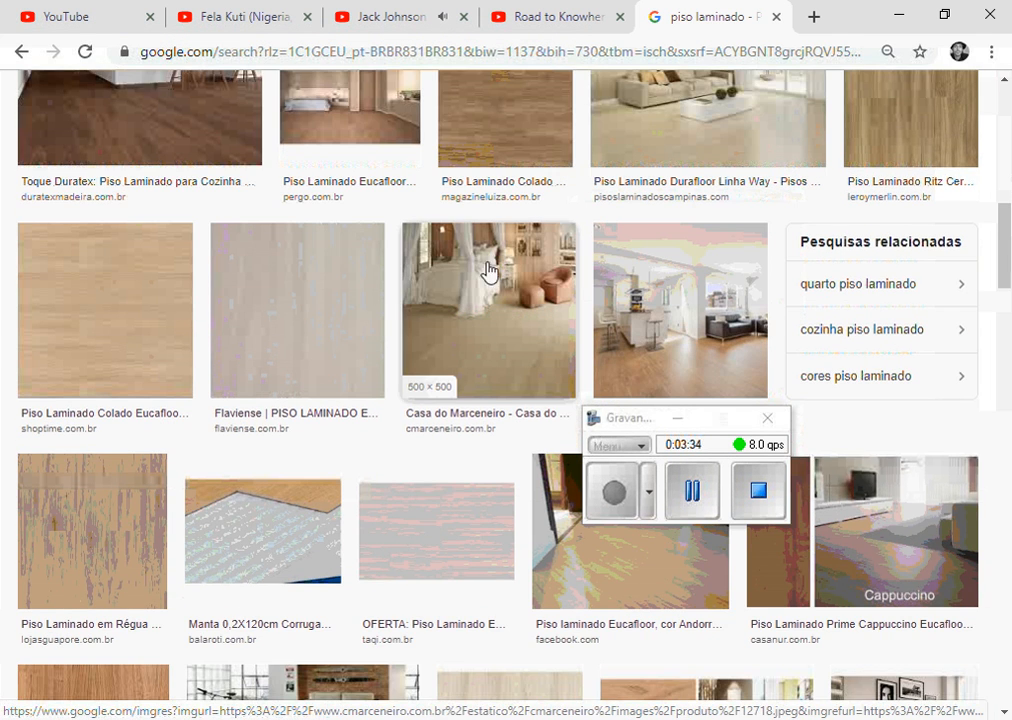
scroll(421, 322, down, 3)
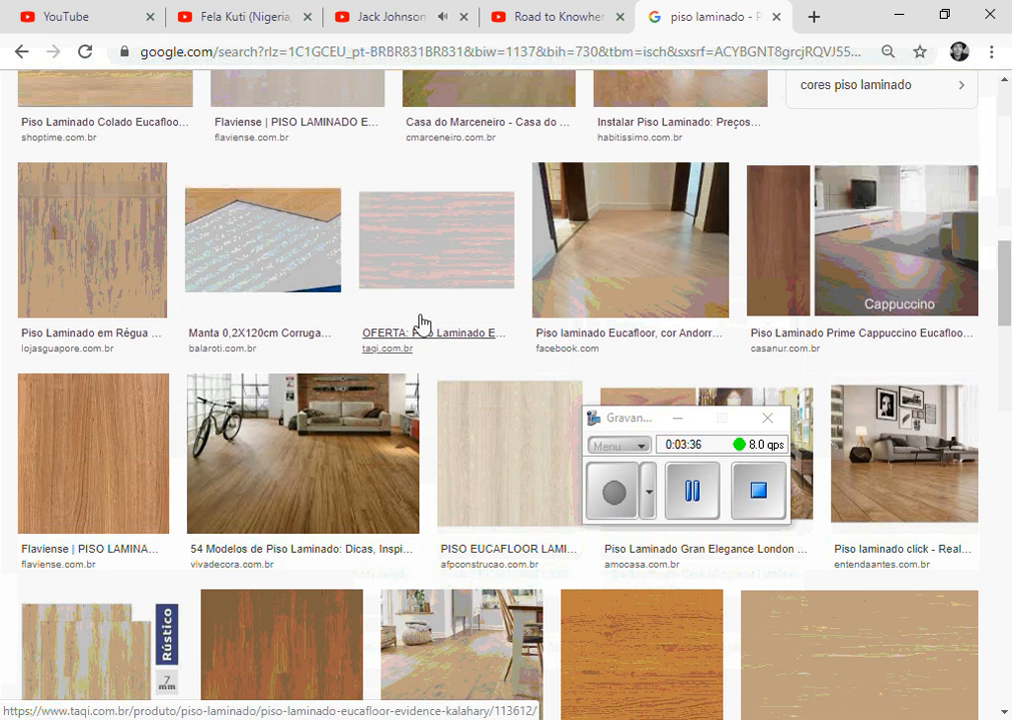
scroll(419, 315, up, 10)
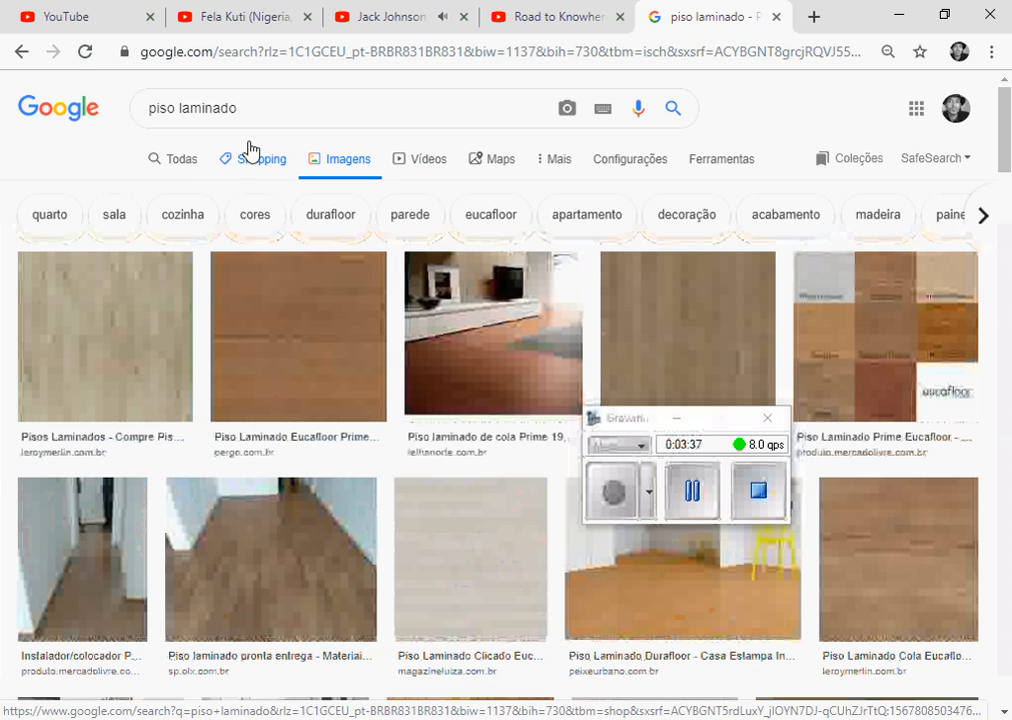
- Search Google Images for "piso cerâmico madeira"
drag(237, 108, 183, 112)
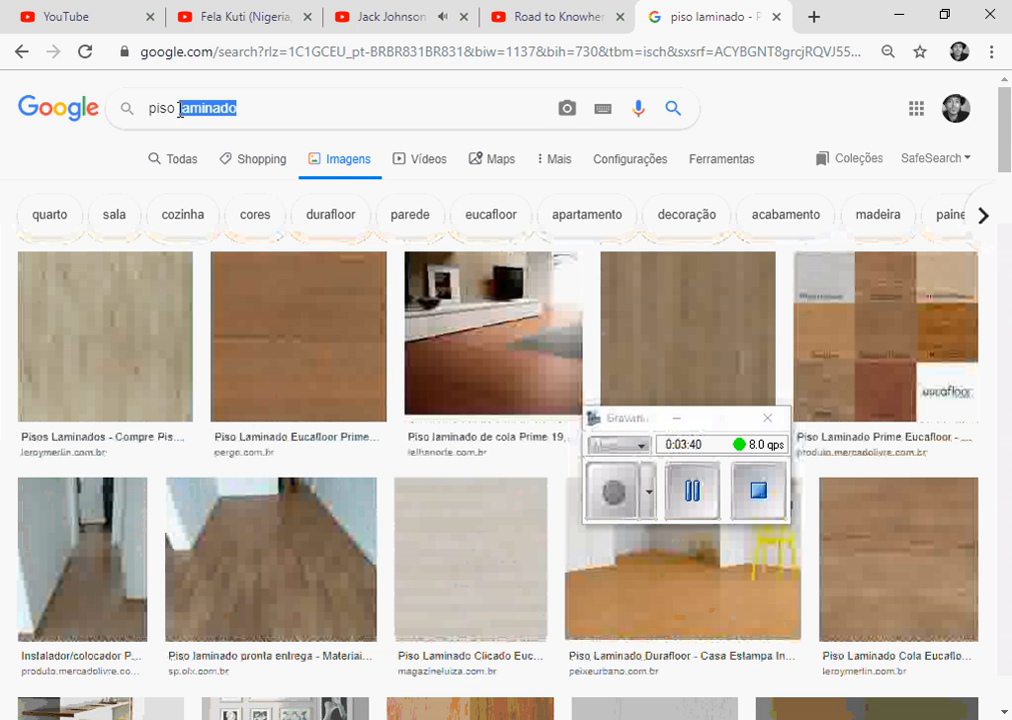
key(BackSpace)
text(cr)
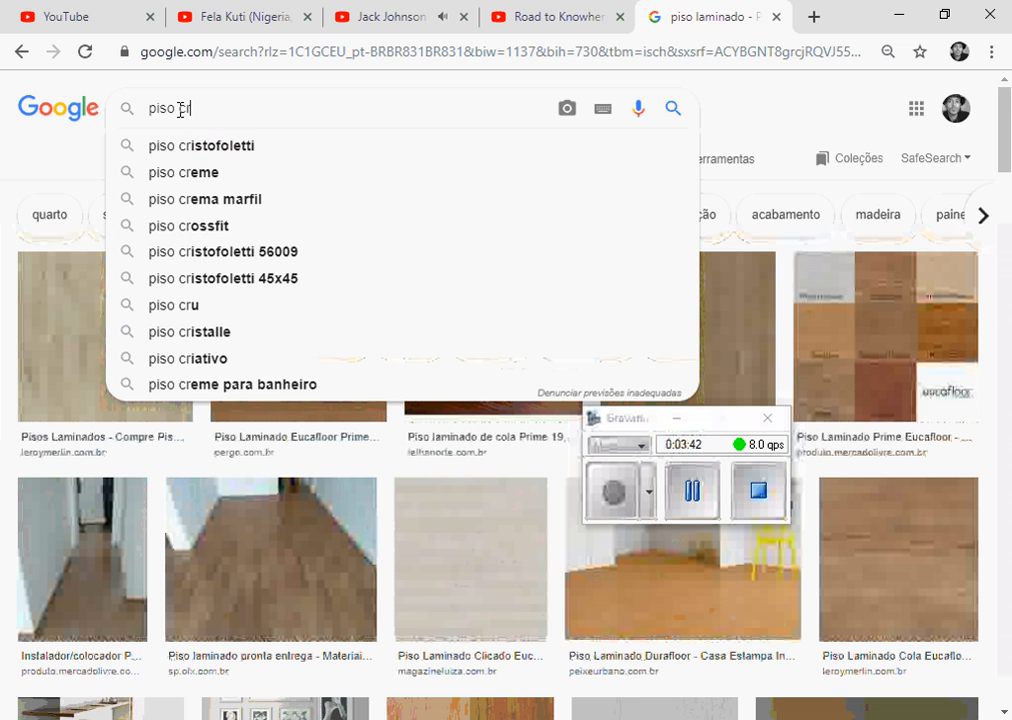
key(BackSpace)
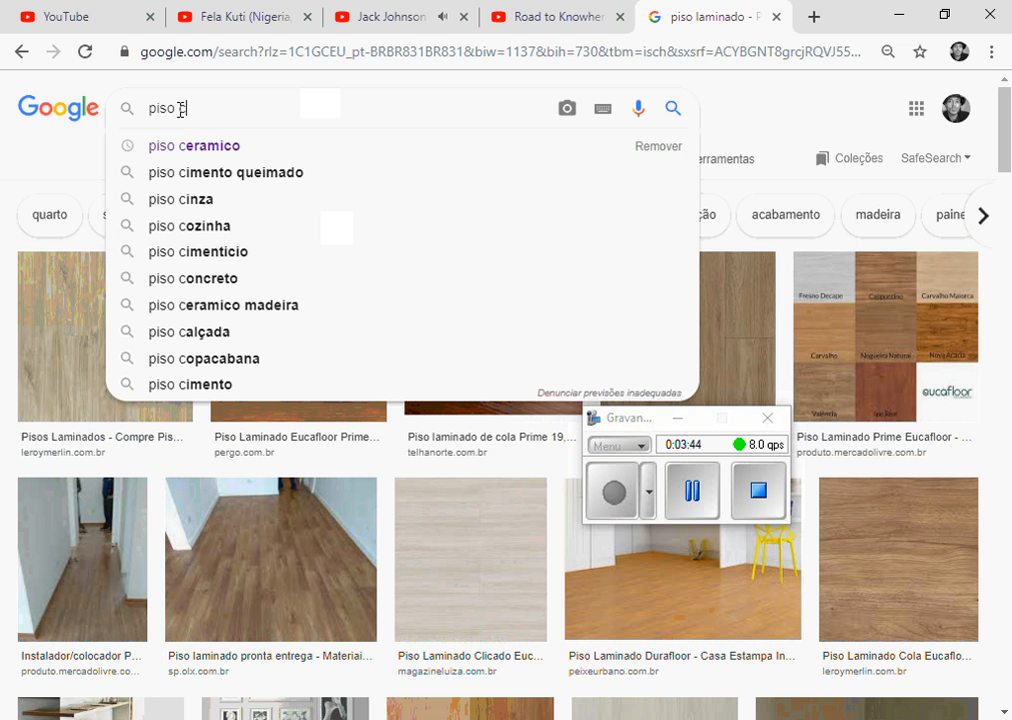
text(erâ)
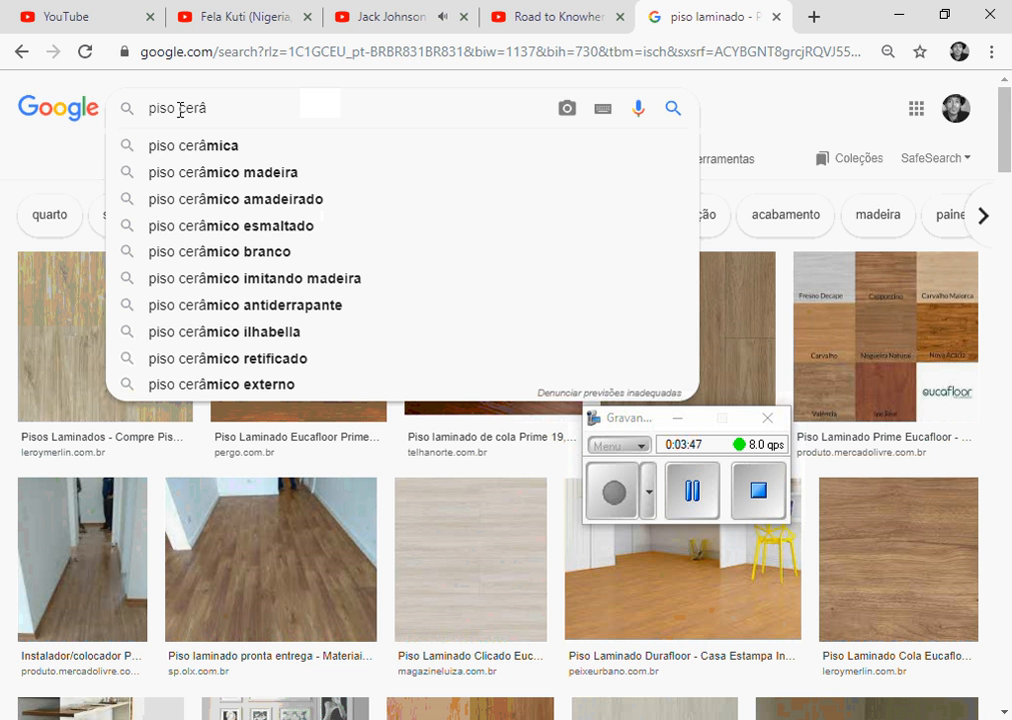
key(Down)
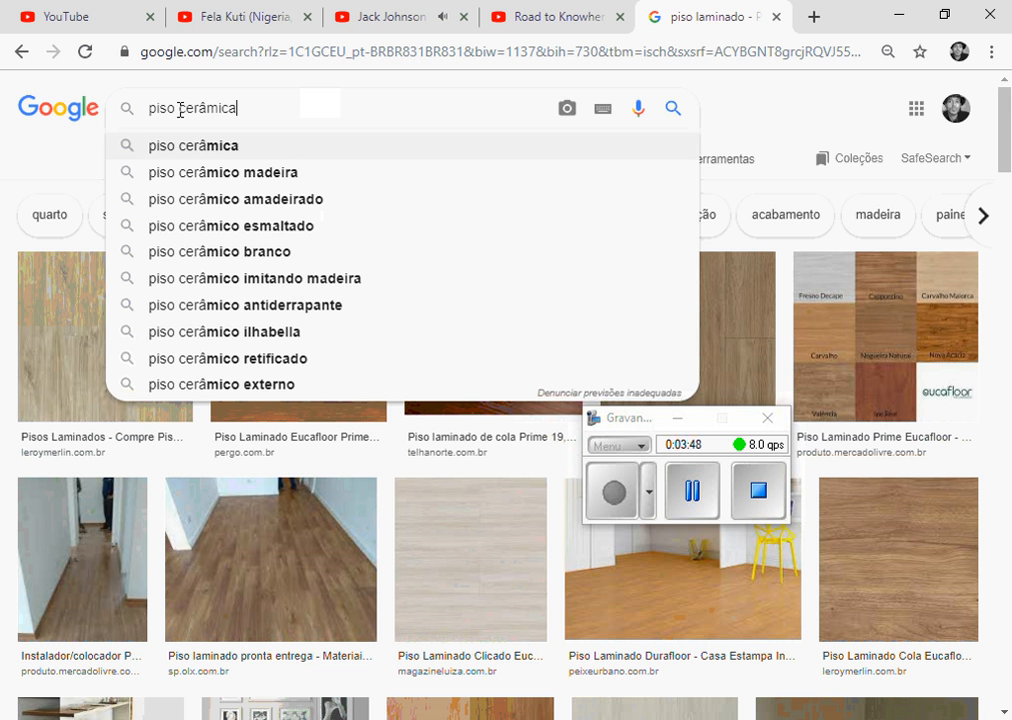
key(Down)
key(Down)
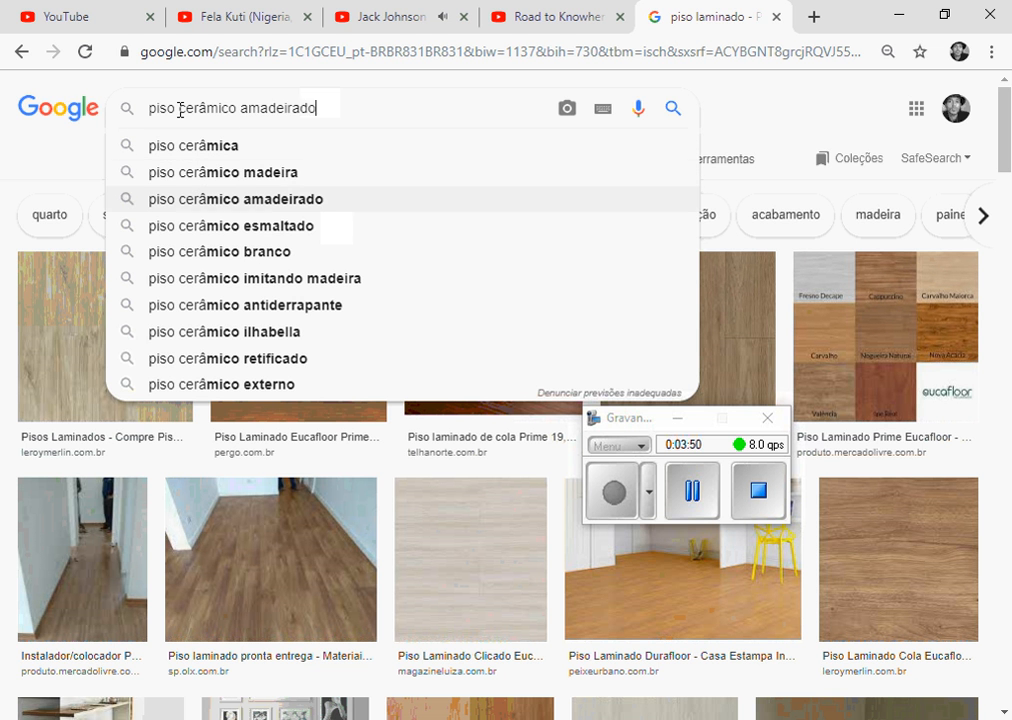
key(Up)
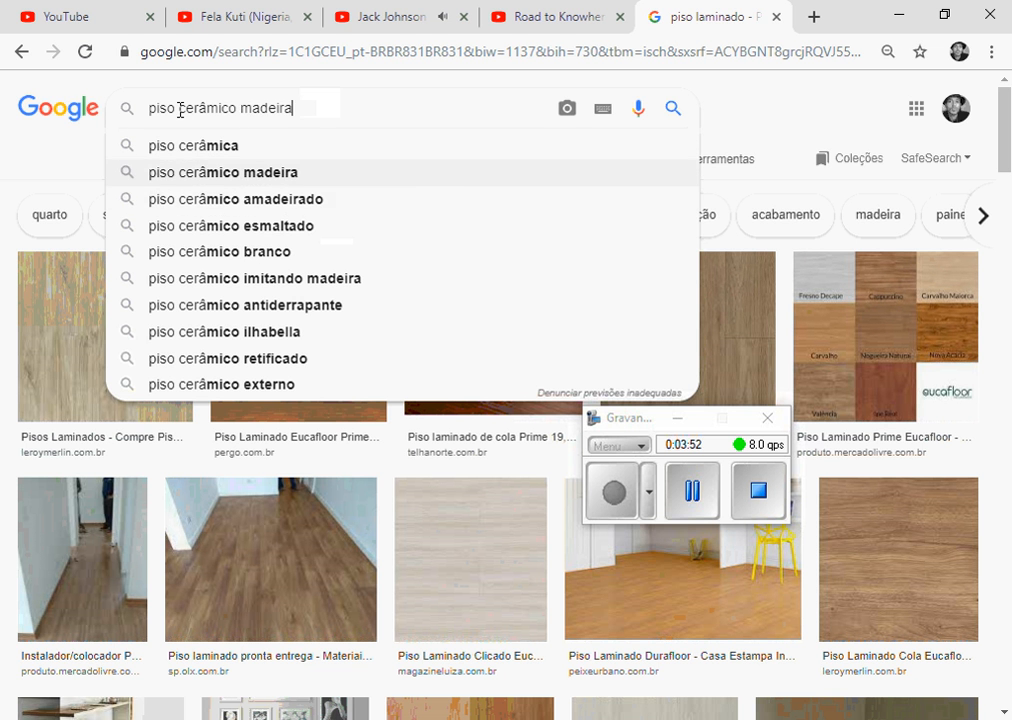
key(Return)
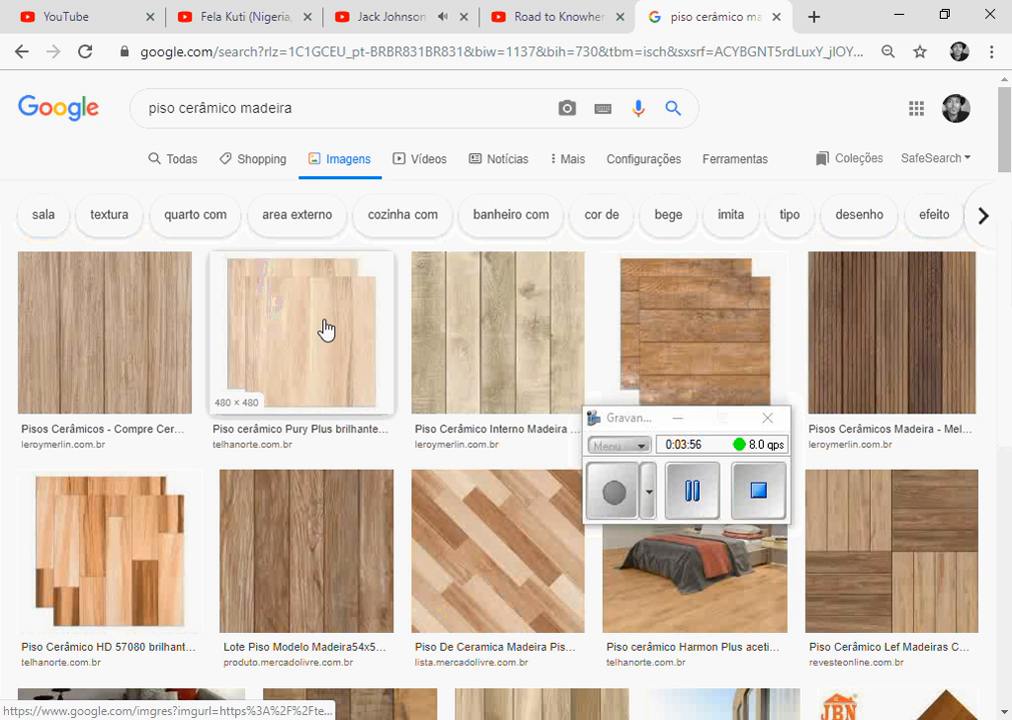
- Browse the wood-look ceramic floor images and open the preview of the first leroymerlin.com.br plank tile
scroll(325, 330, down, 3)
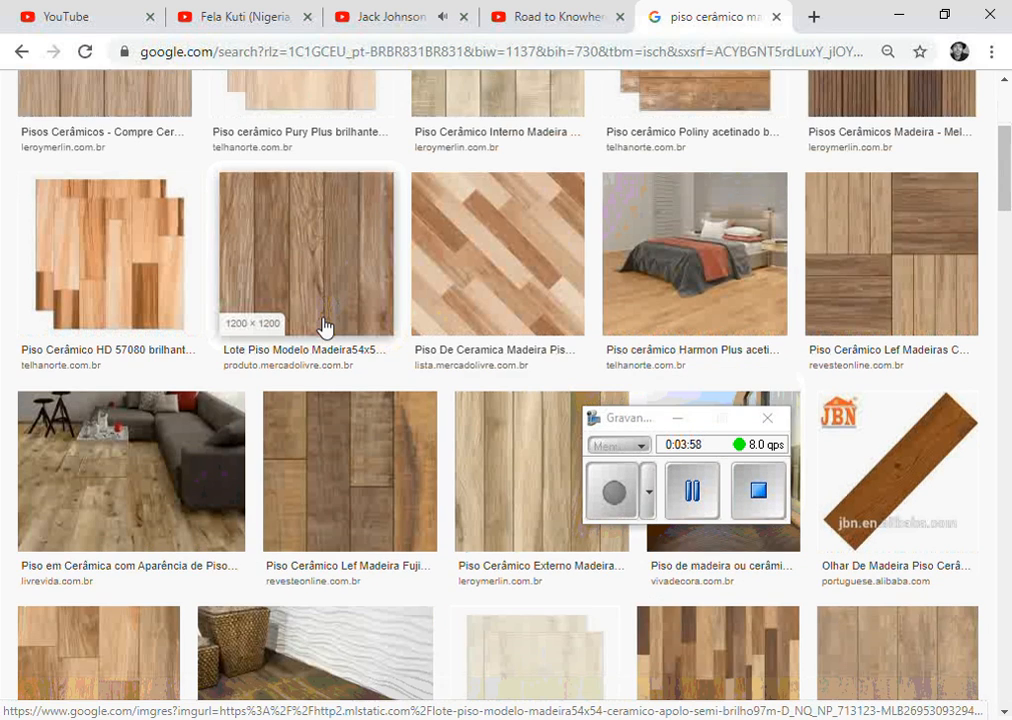
scroll(325, 328, down, 3)
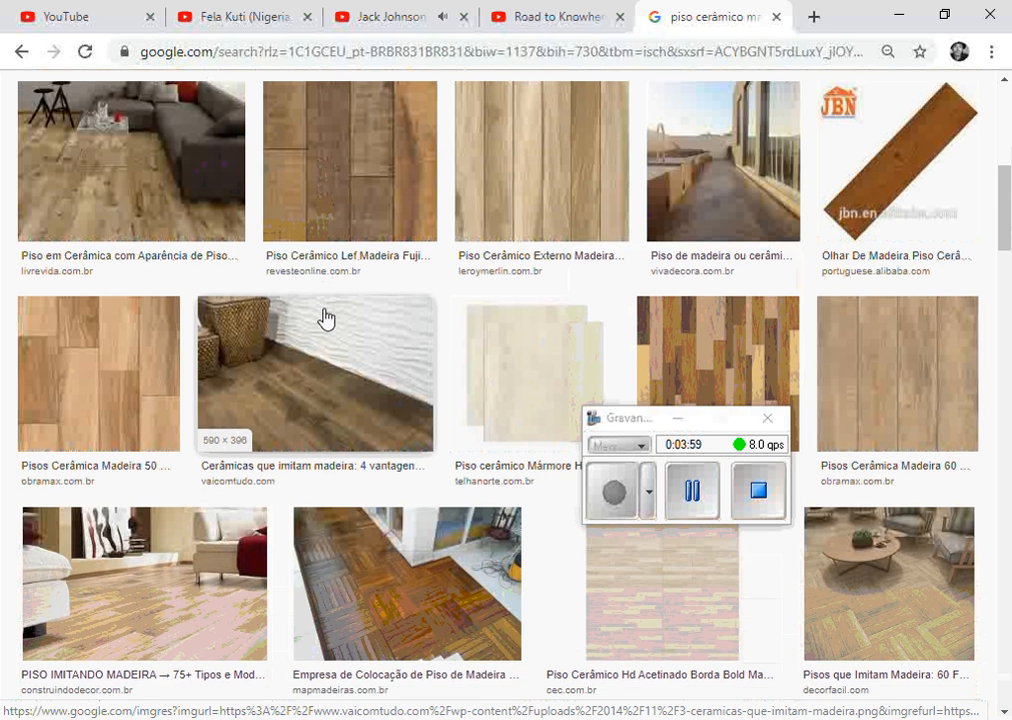
scroll(326, 318, down, 7)
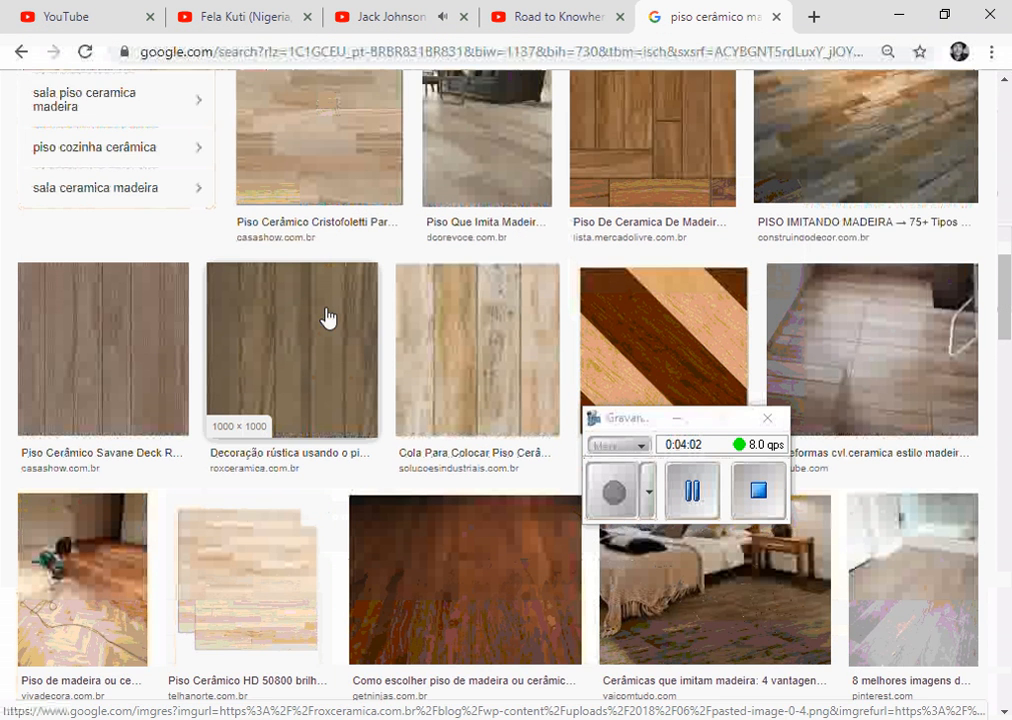
scroll(375, 326, down, 1)
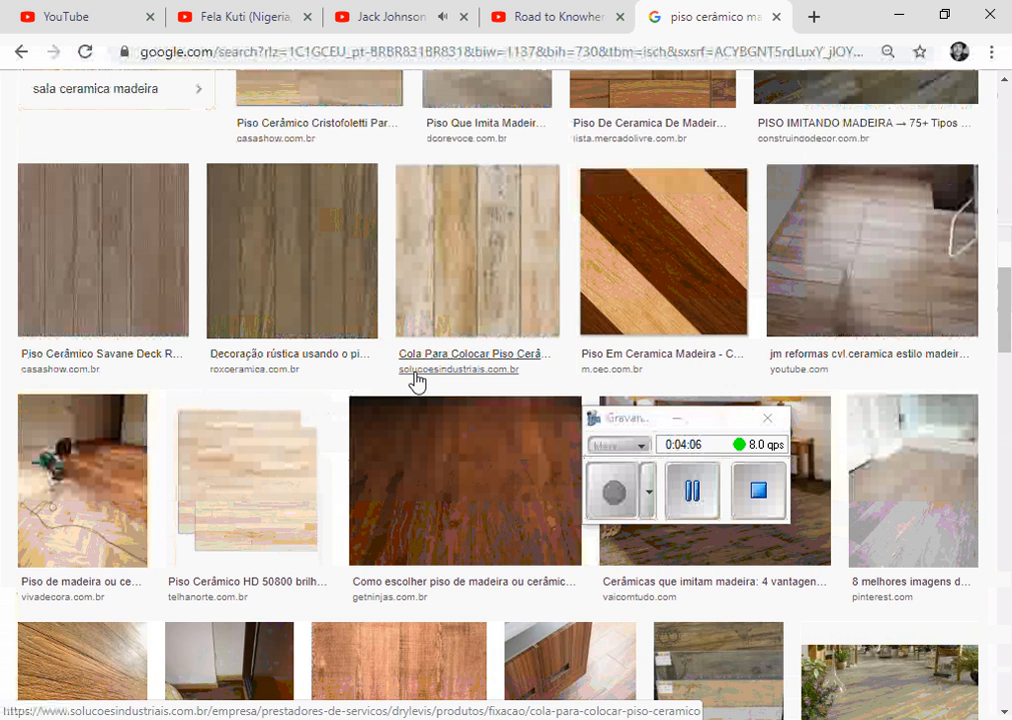
scroll(413, 377, up, 3)
scroll(412, 375, up, 6)
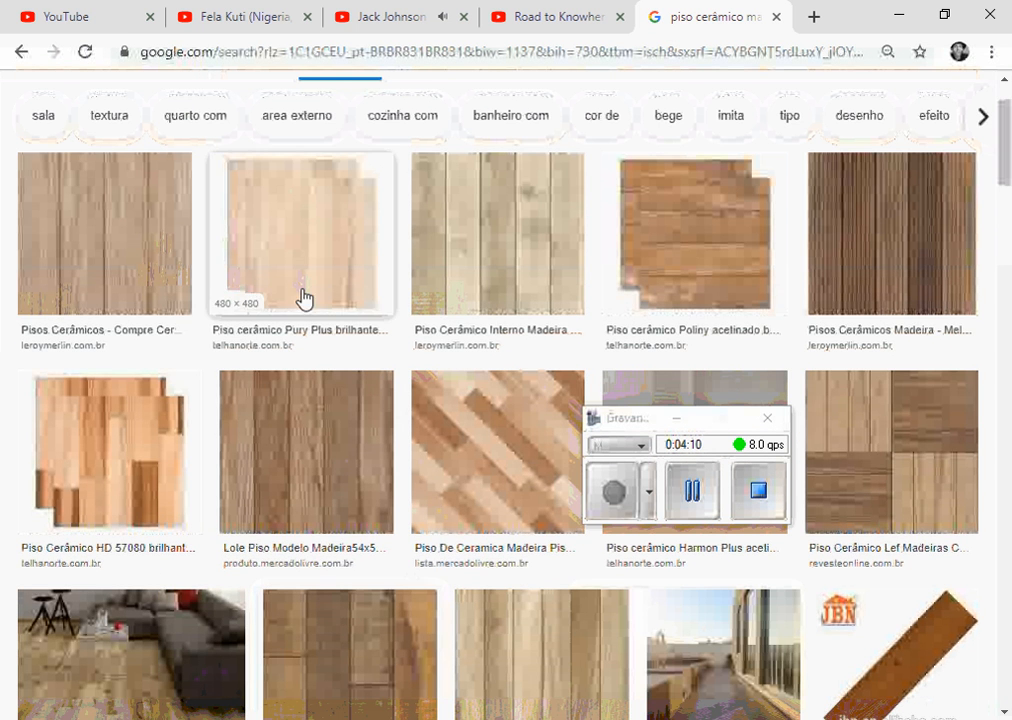
click(113, 246)
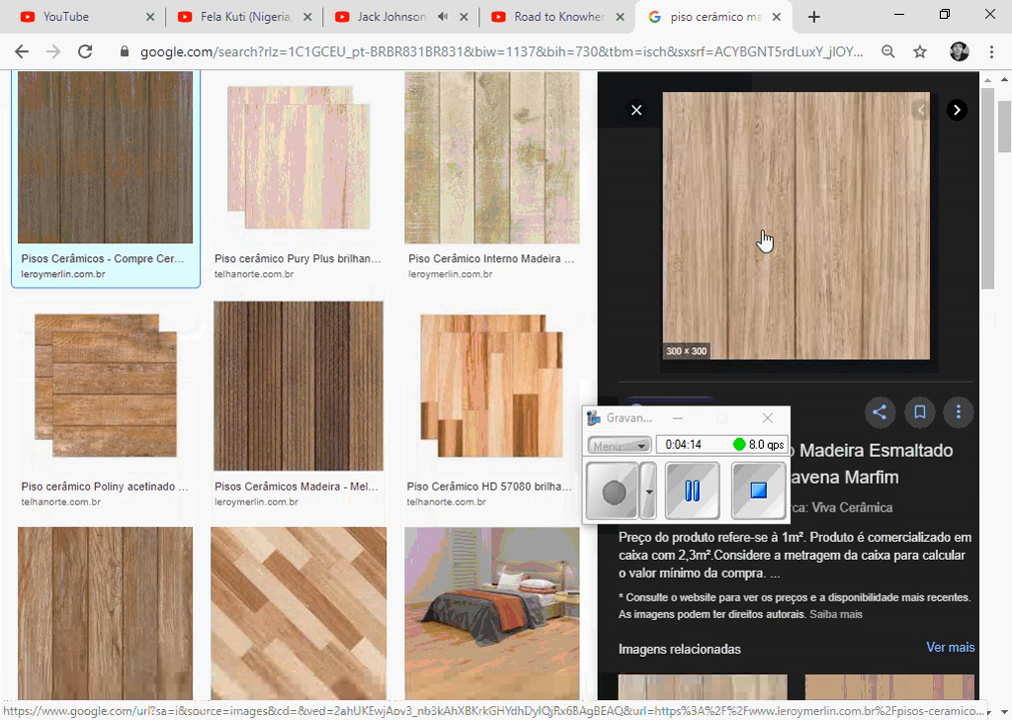
right_click(714, 207)
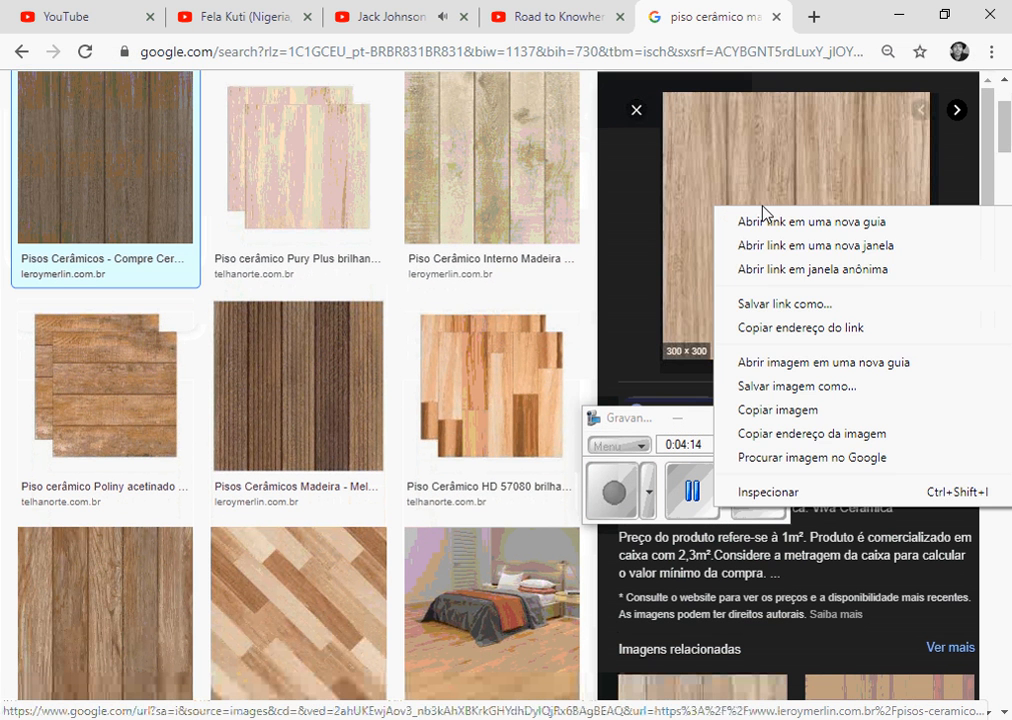
click(828, 388)
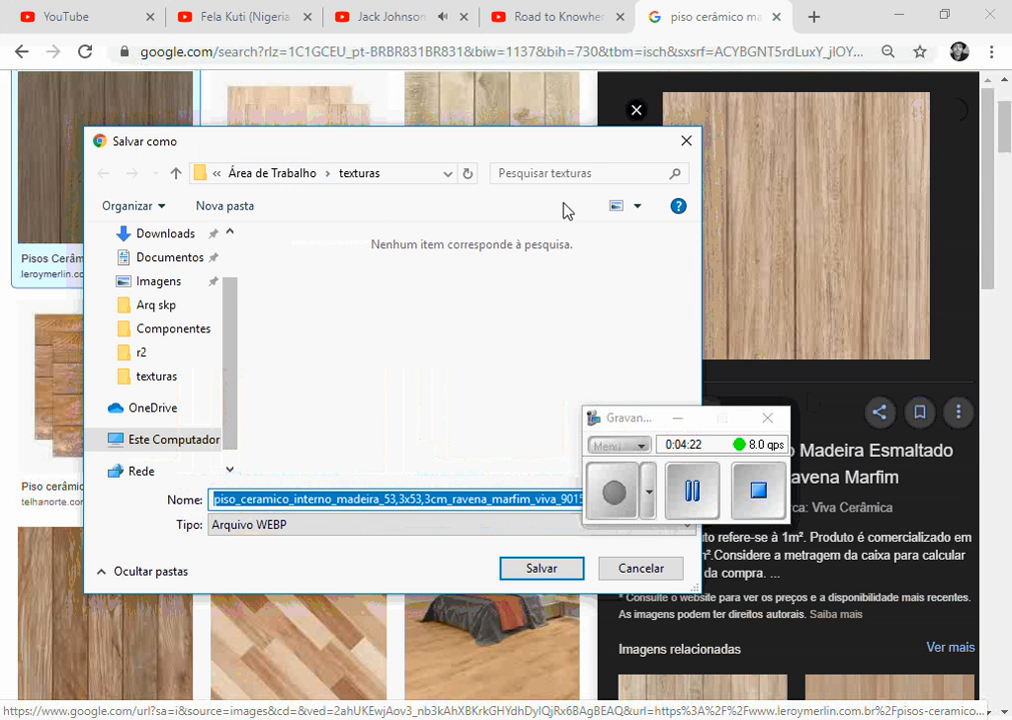
key(ctrl+1)
click(317, 546)
mouse_move(327, 512)
mouse_down()
mouse_move(325, 522)
mouse_move(79, 411)
mouse_move(308, 518)
mouse_up()
key(Escape)
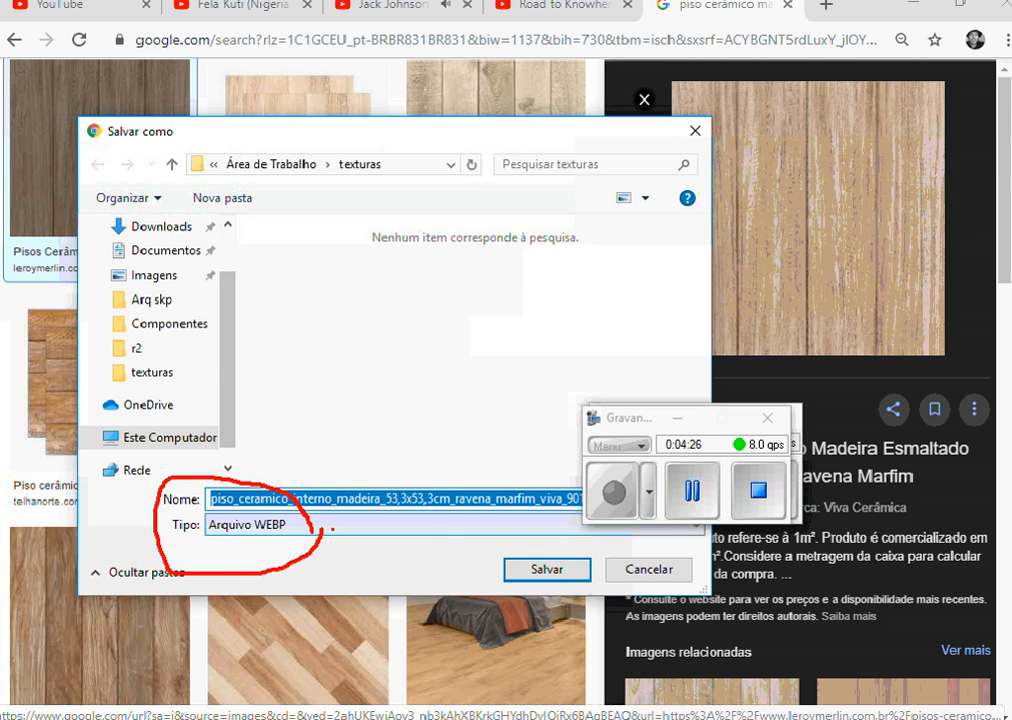
click(935, 592)
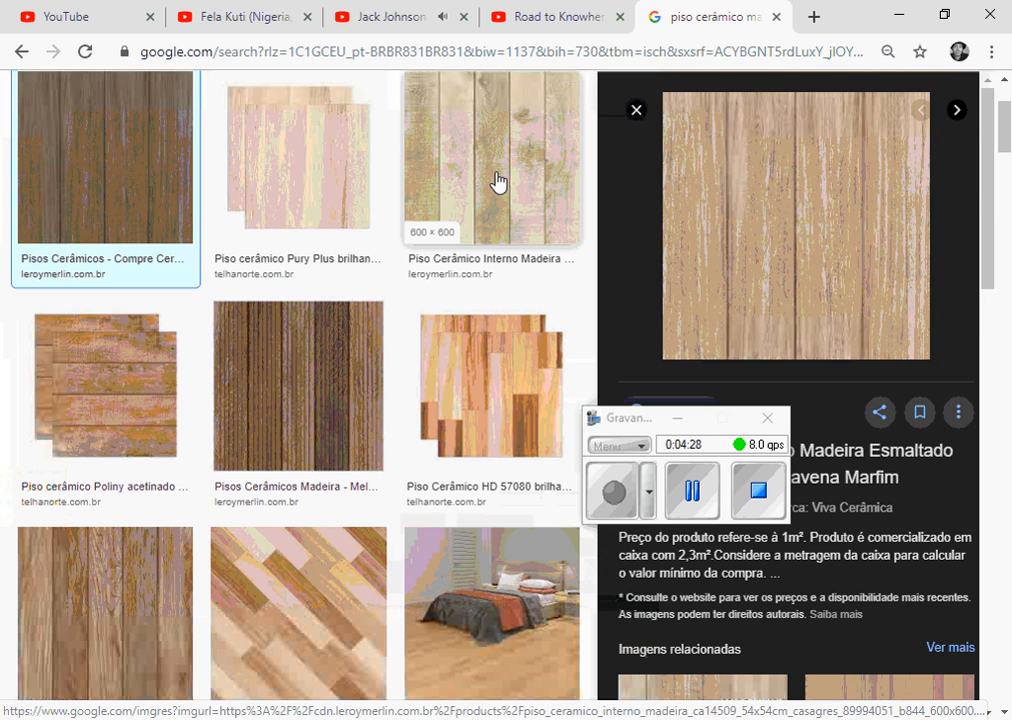
click(497, 182)
right_click(708, 193)
click(804, 374)
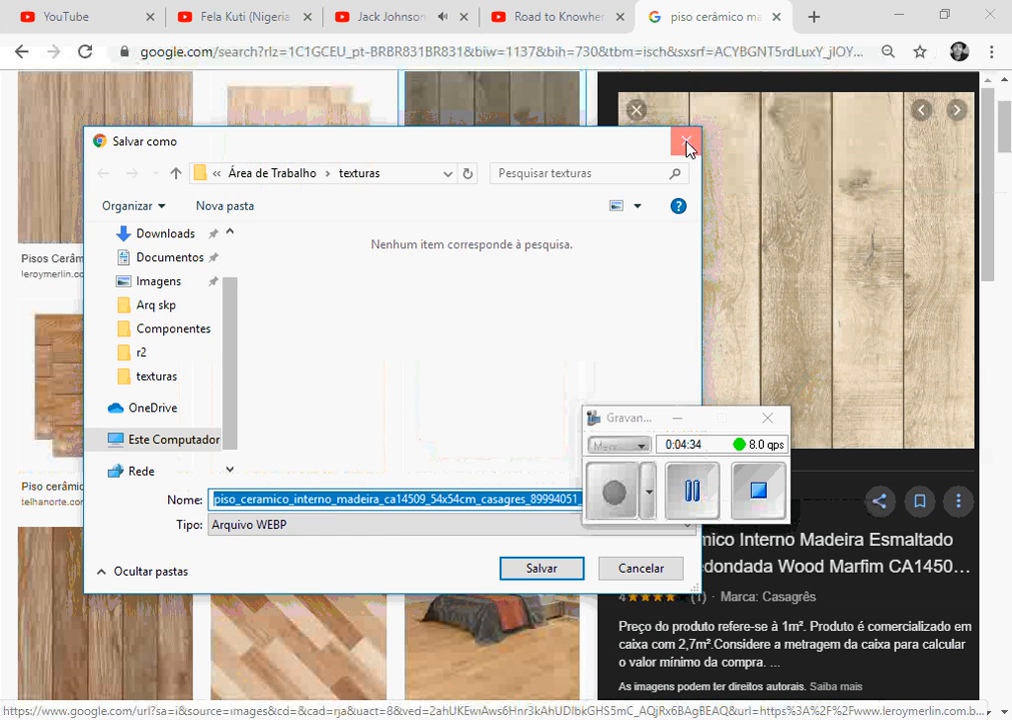
click(686, 145)
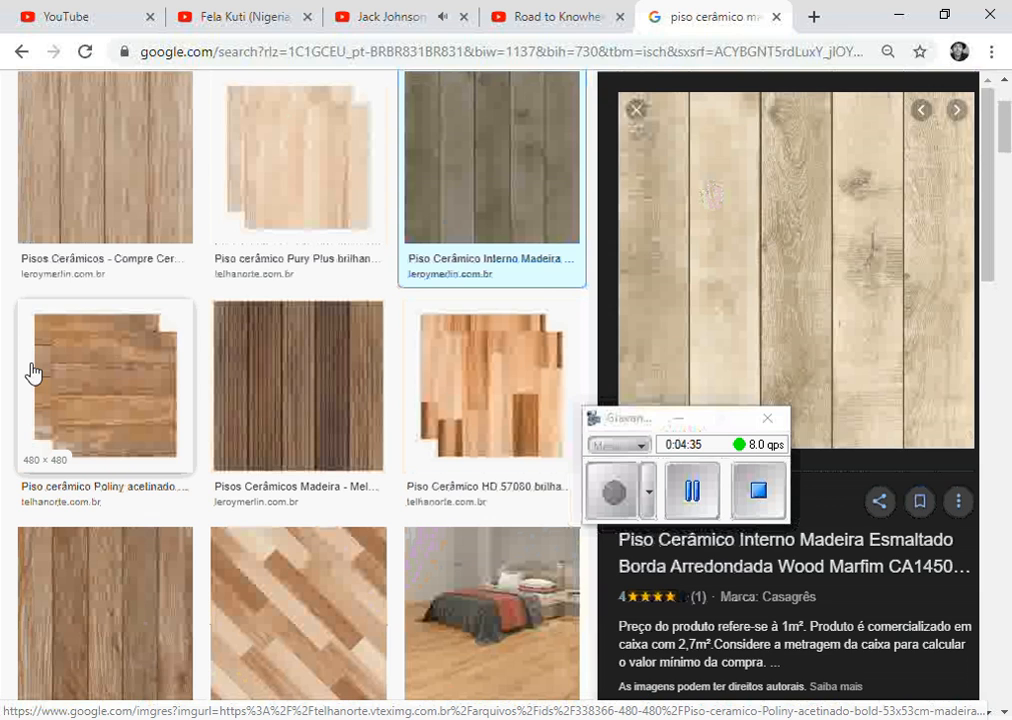
click(366, 240)
click(470, 203)
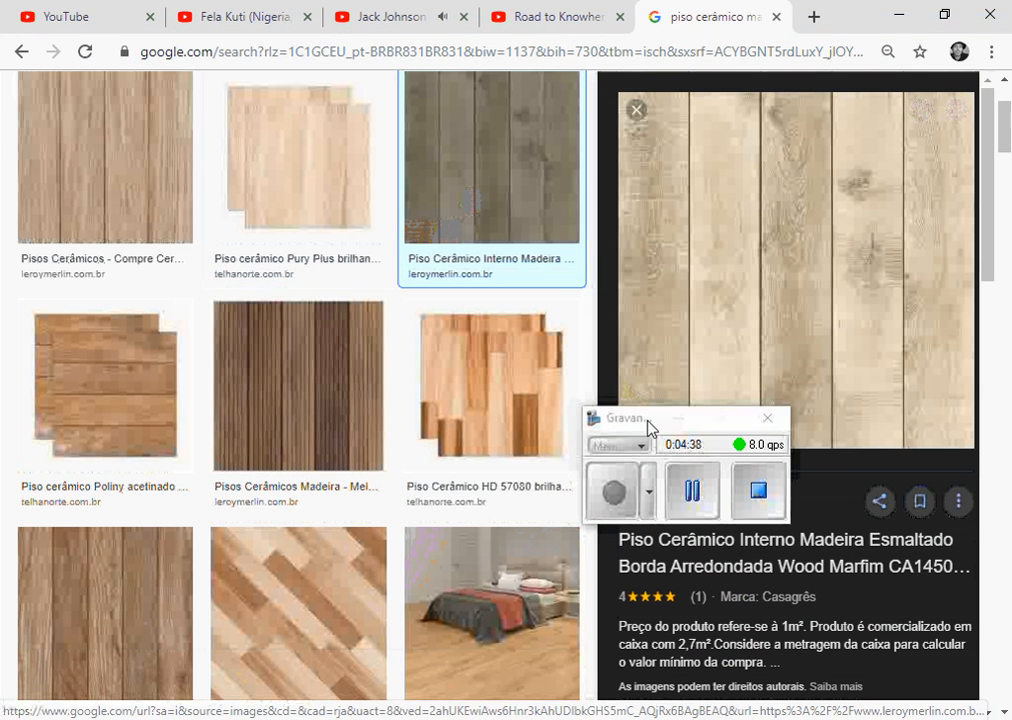
- Preview the Mercado Livre "Lote Piso Modelo Madeira54x54" image and save it as a JPEG in the texturas folder
drag(648, 428, 286, 388)
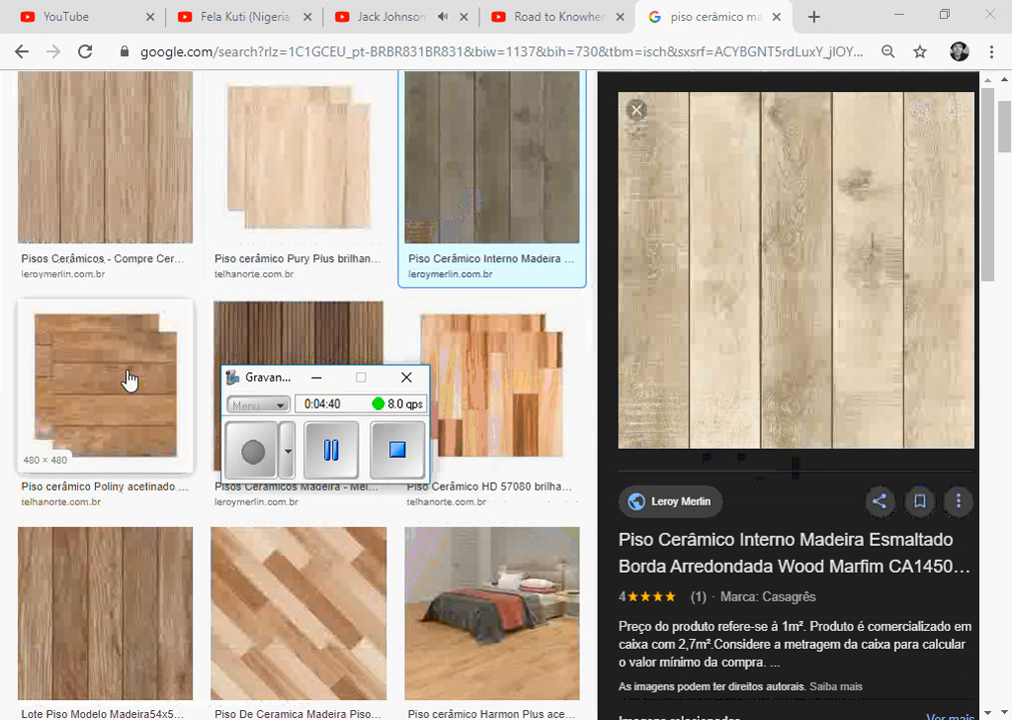
scroll(130, 380, down, 2)
click(142, 418)
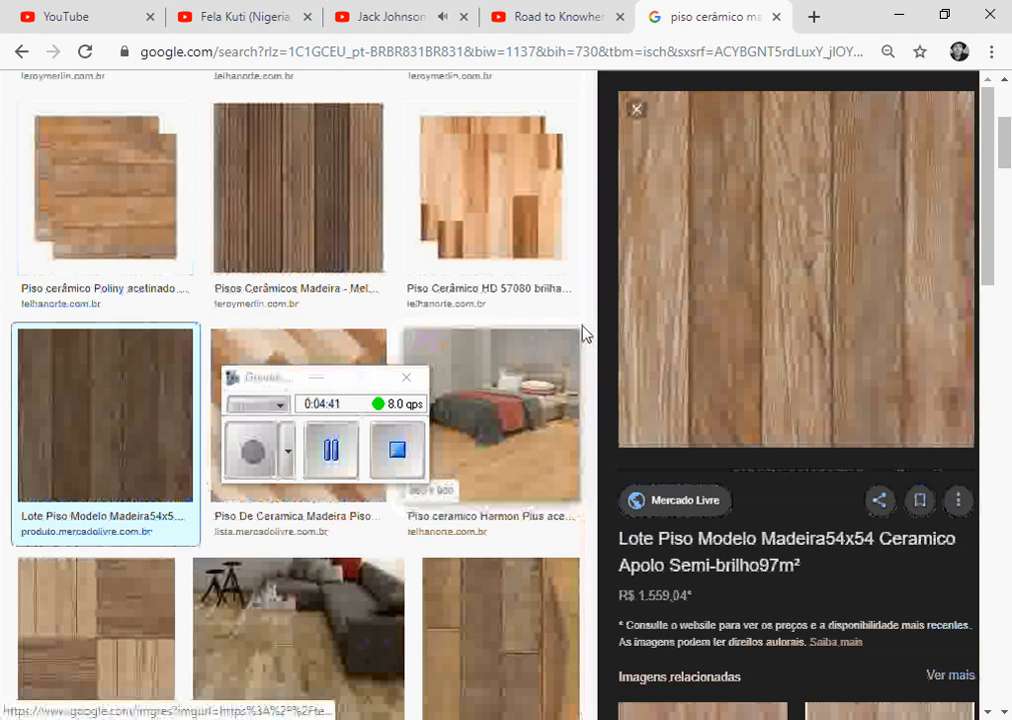
right_click(713, 268)
click(785, 440)
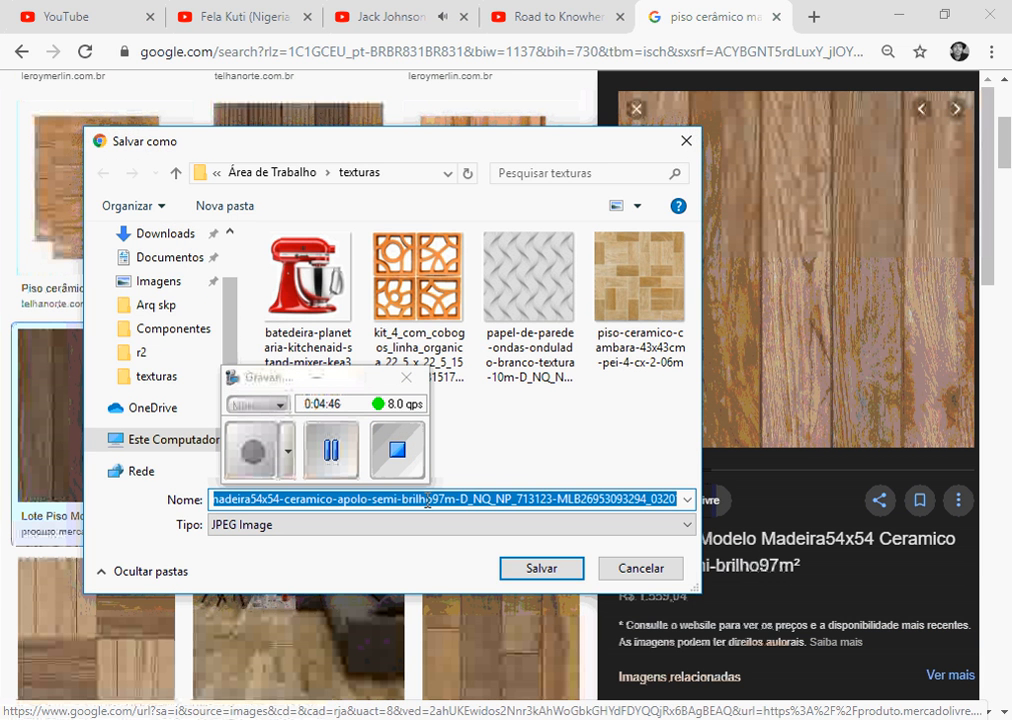
drag(258, 378, 46, 534)
click(552, 572)
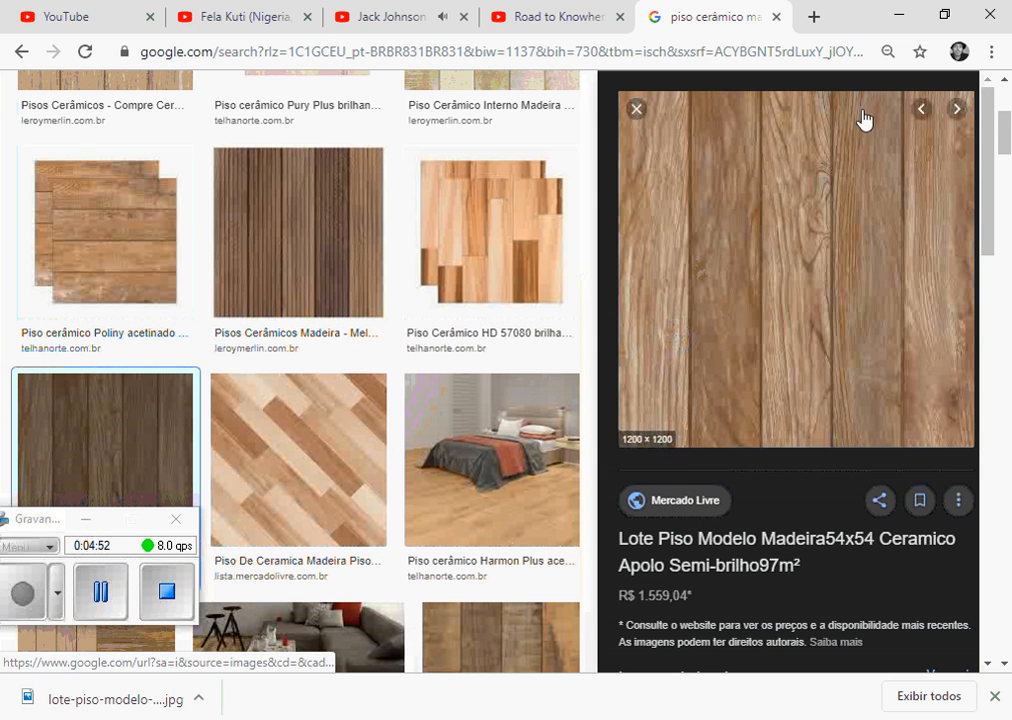
- Switch to SketchUp and open the texturas folder from Área de Trabalho in File Explorer
click(897, 20)
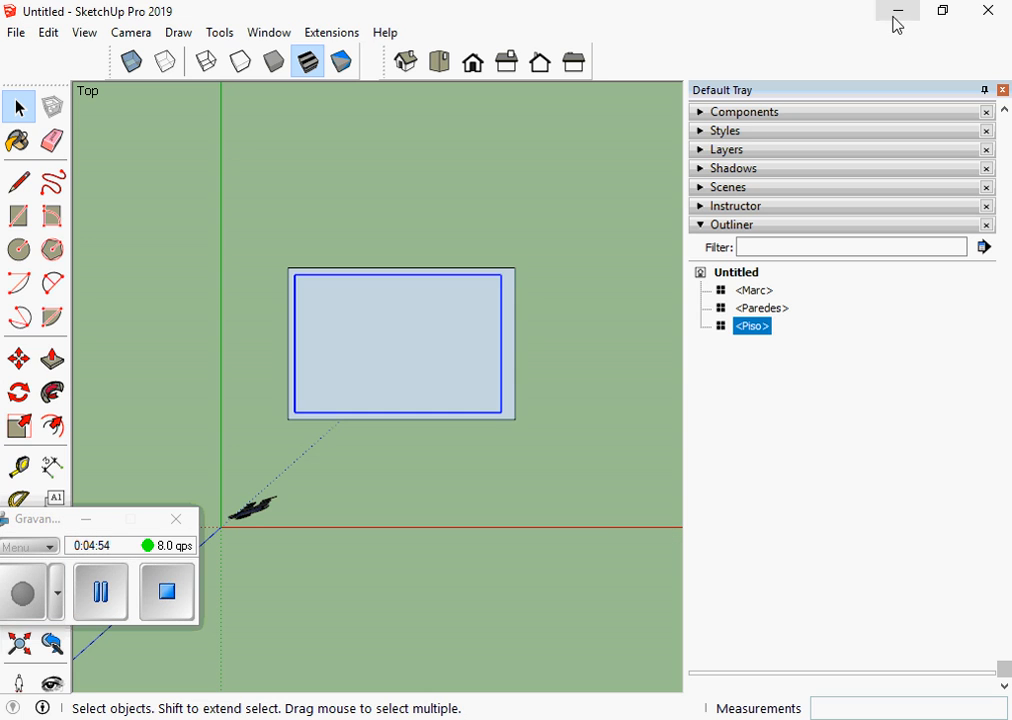
key(super+e)
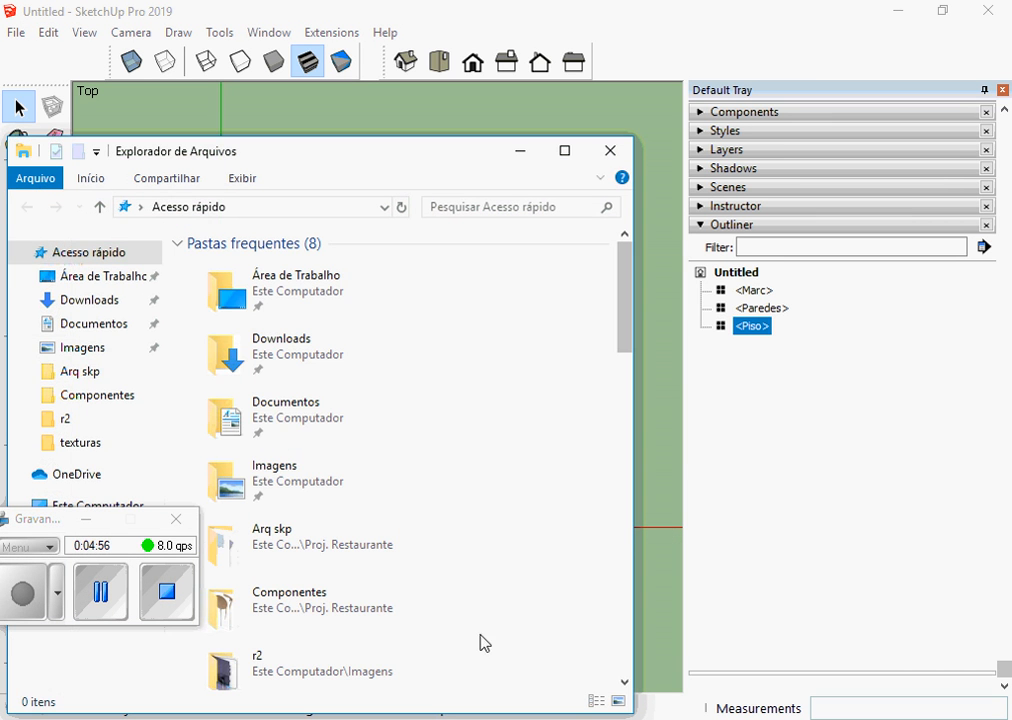
click(90, 280)
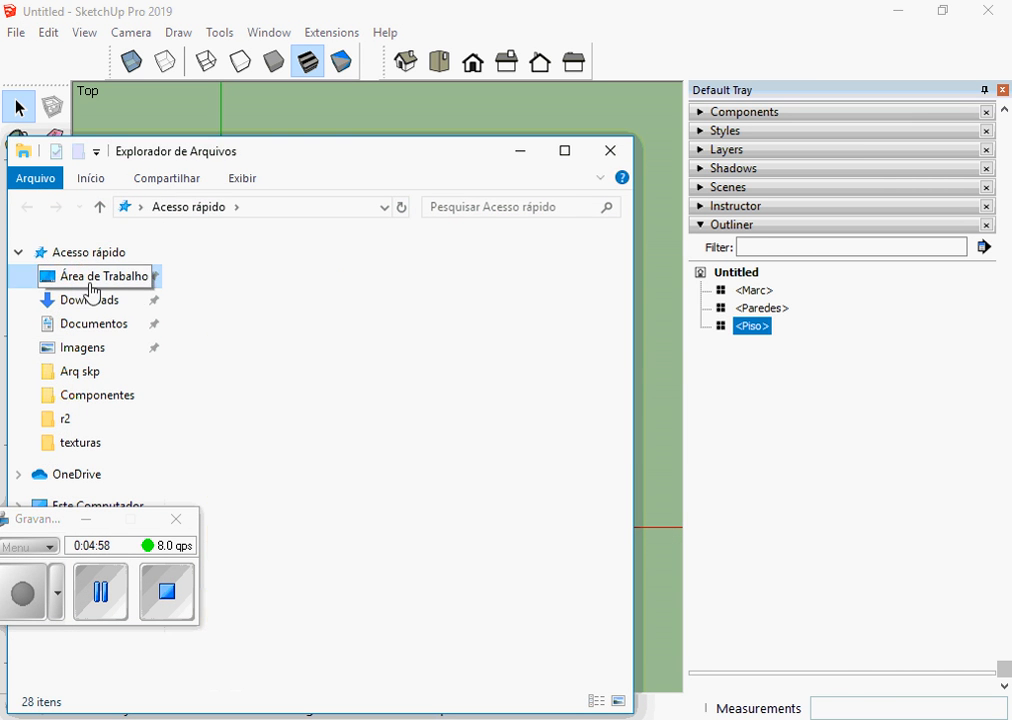
double_click(334, 300)
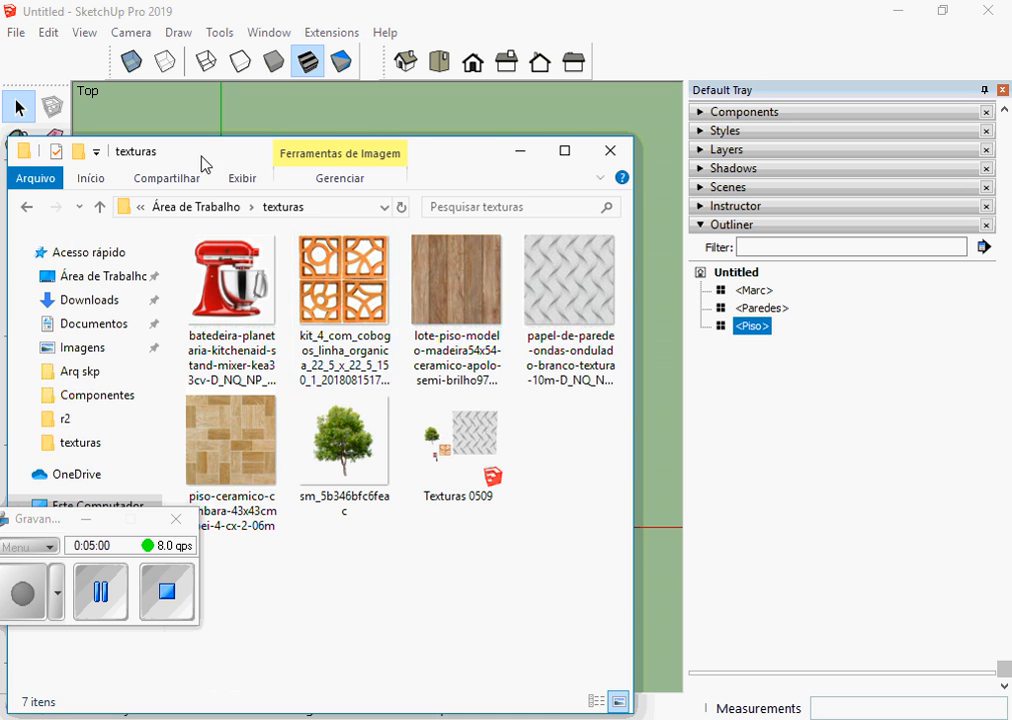
- Insert the lote-piso-modelo-madeira54x54 image from the texturas folder beside the floor plan, at about 4 m by 4 m
drag(202, 162, 92, 273)
mouse_move(345, 410)
mouse_down()
mouse_move(389, 334)
mouse_move(544, 253)
mouse_up()
click(562, 285)
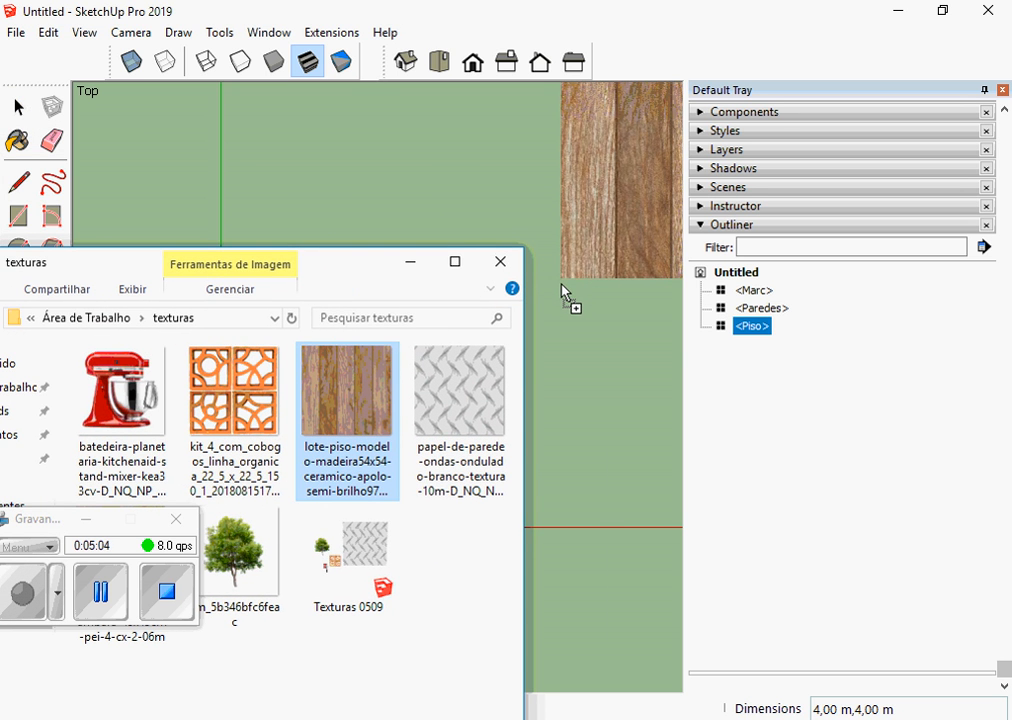
key(s)
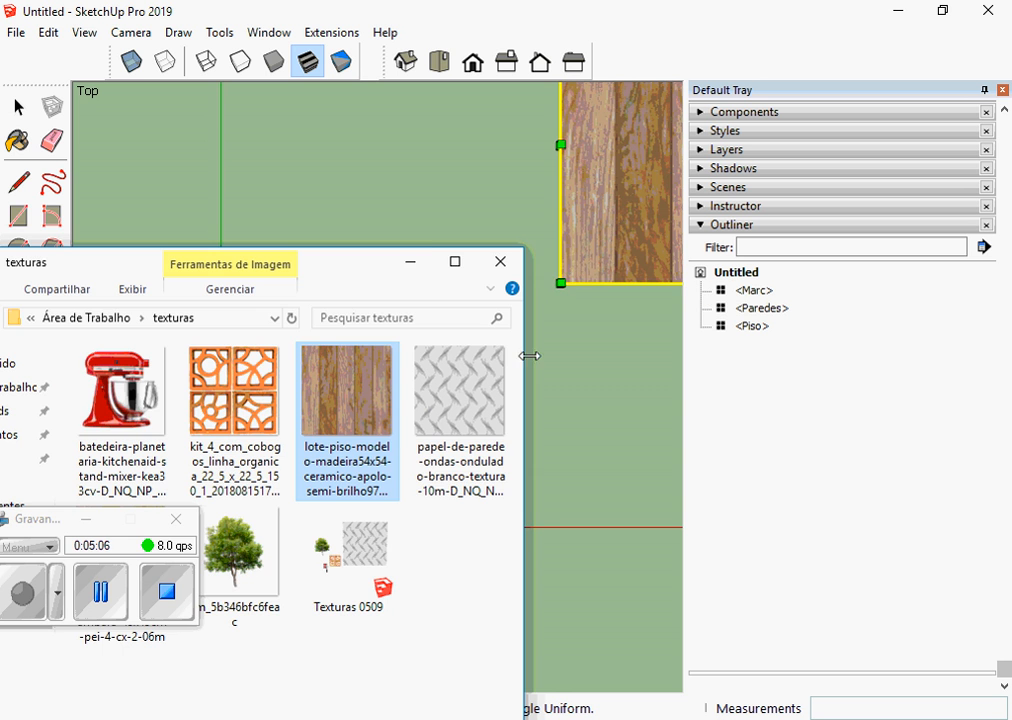
click(412, 264)
scroll(490, 432, down, 2)
scroll(316, 375, down, 2)
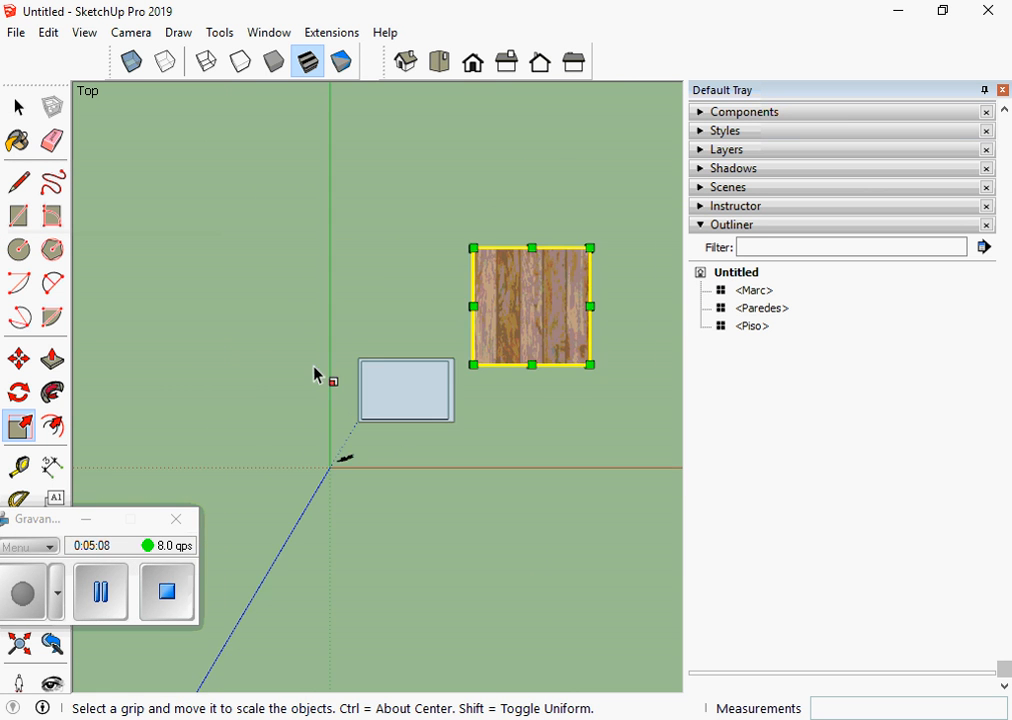
scroll(502, 334, up, 4)
scroll(403, 328, down, 1)
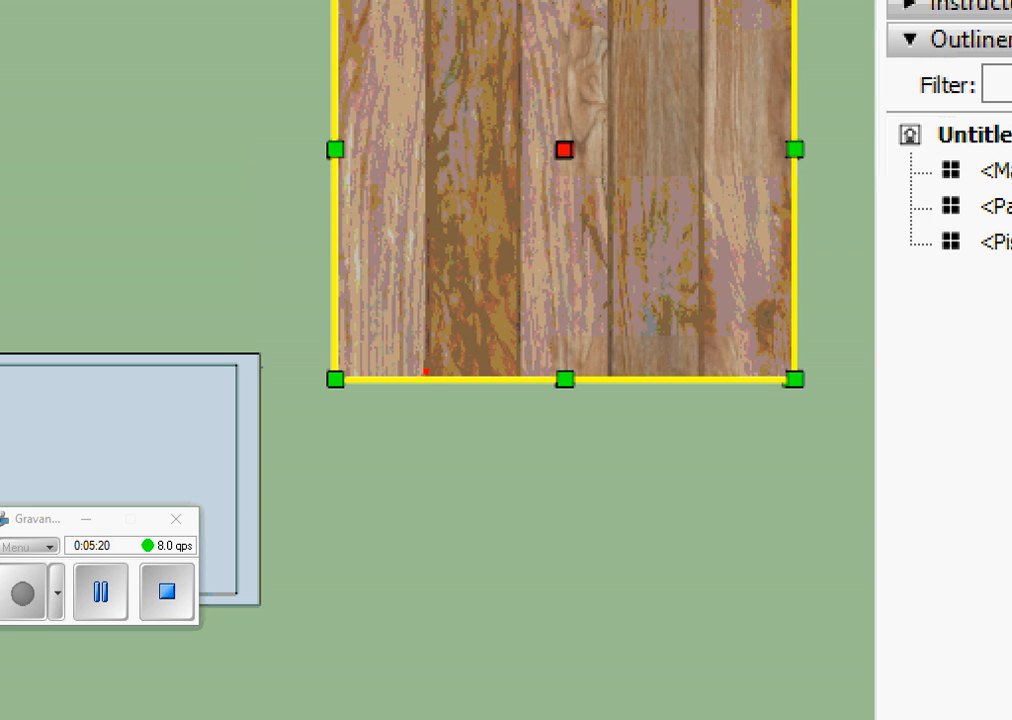
drag(424, 366, 433, 447)
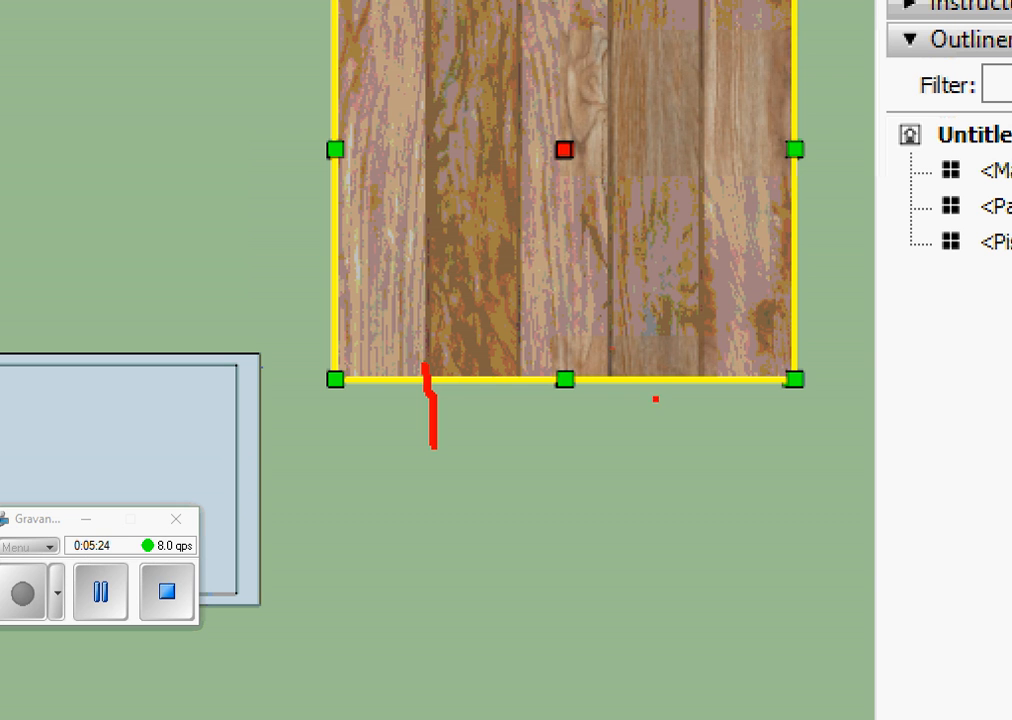
drag(528, 374, 533, 427)
drag(588, 360, 601, 420)
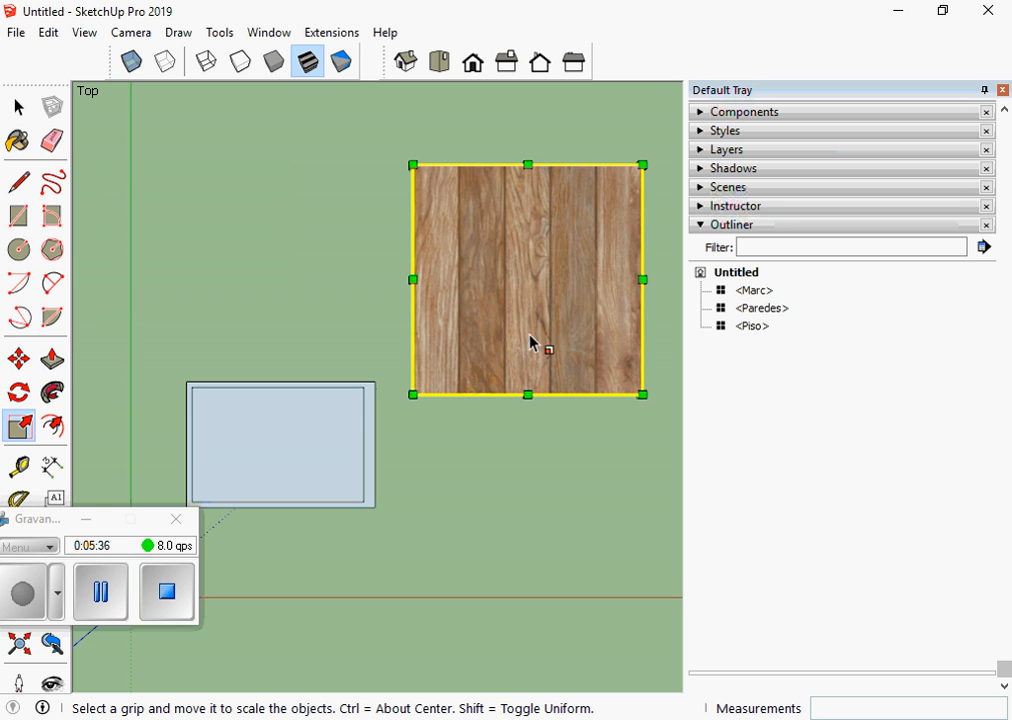
- Explode the inserted wood plank image into a textured face and deselect it
right_click(534, 287)
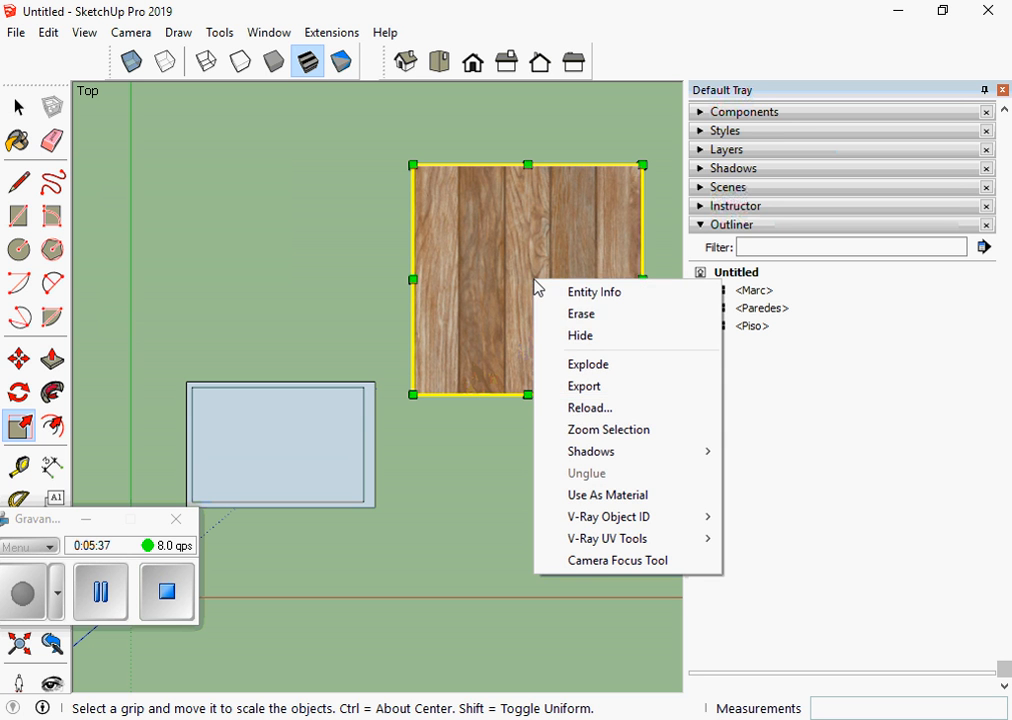
click(598, 366)
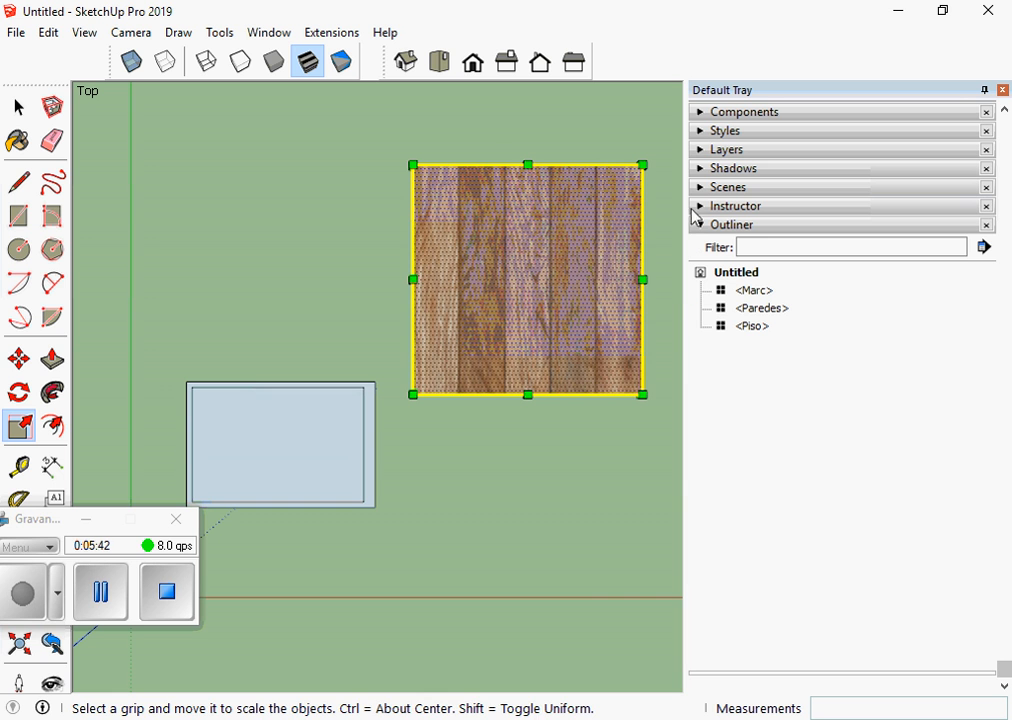
click(15, 107)
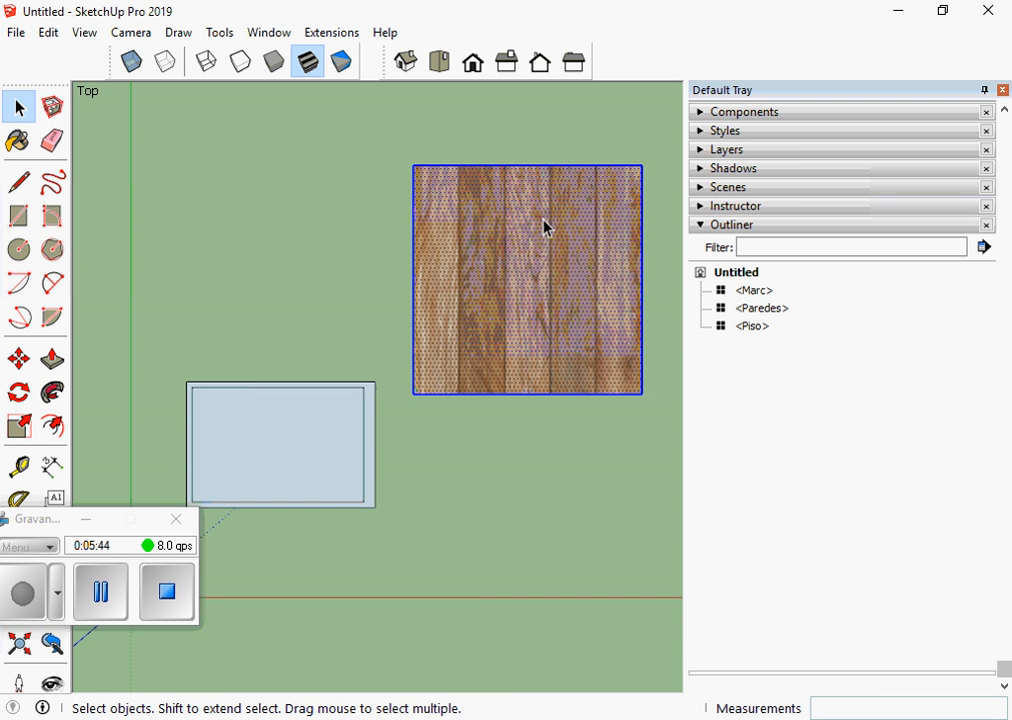
click(555, 152)
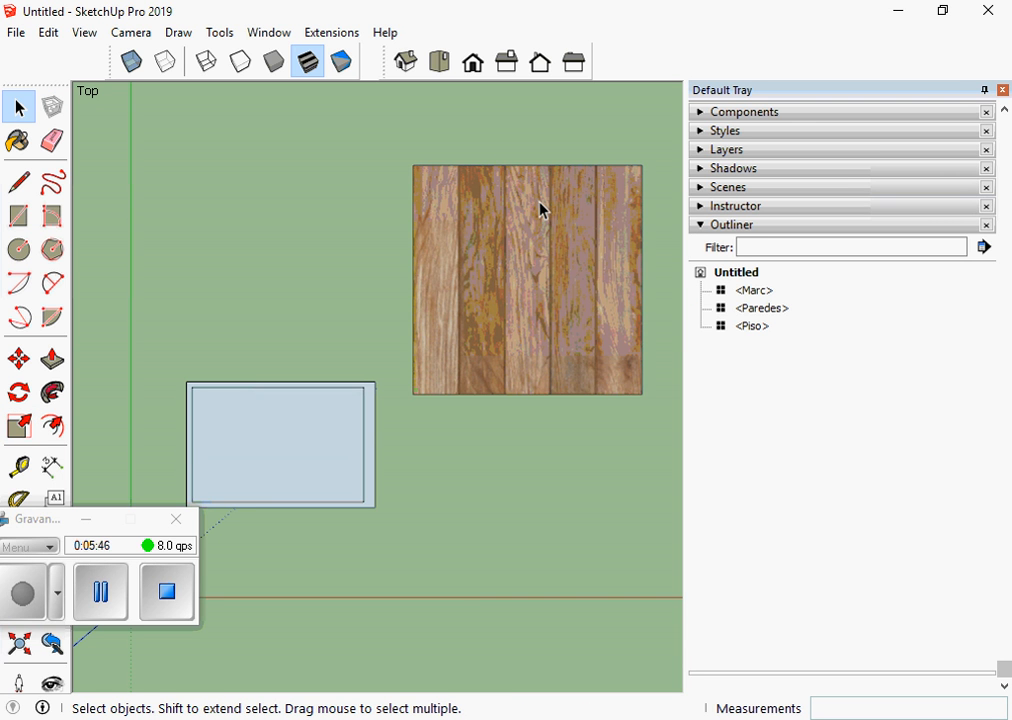
- Sample the wood plank texture from the exploded image with the Paint Bucket tool
click(19, 142)
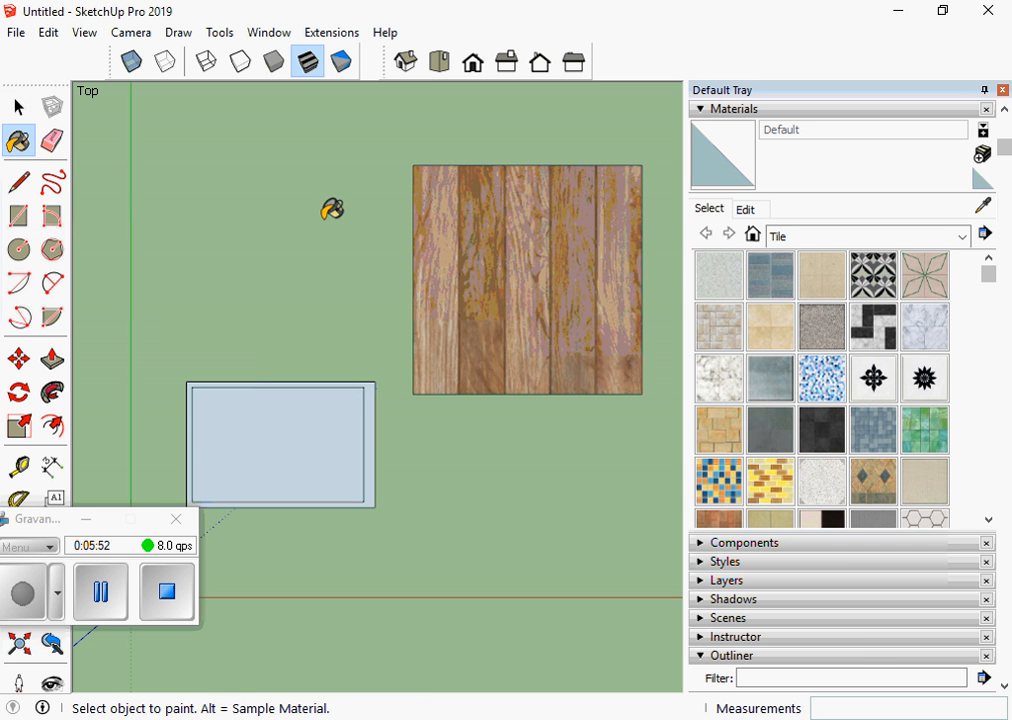
key(alt)
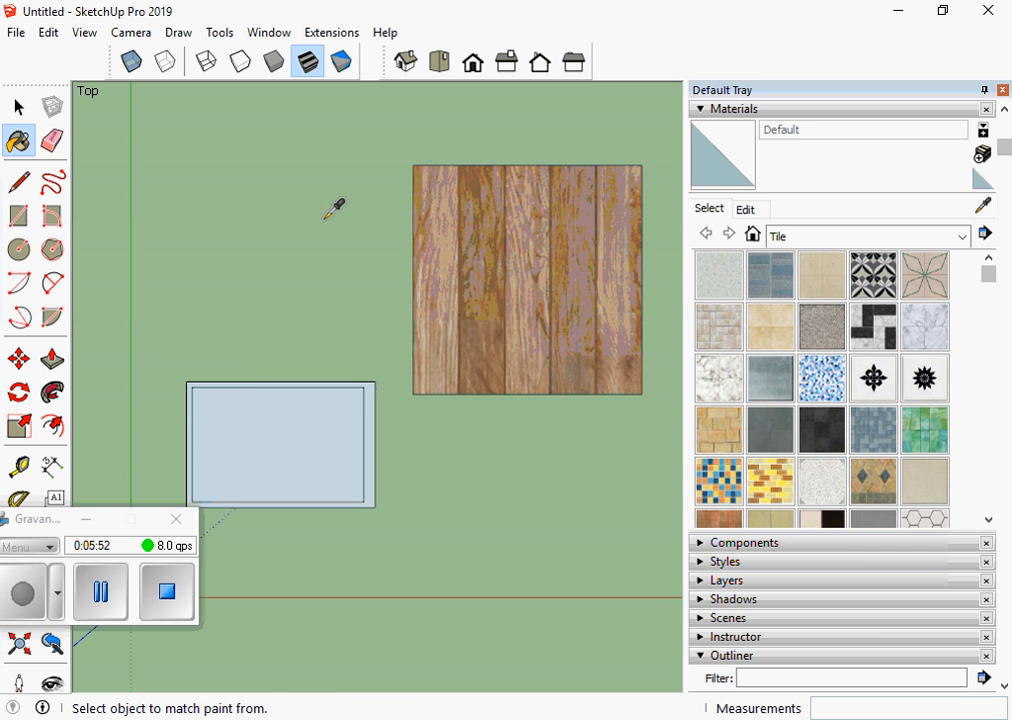
alt+click(490, 233)
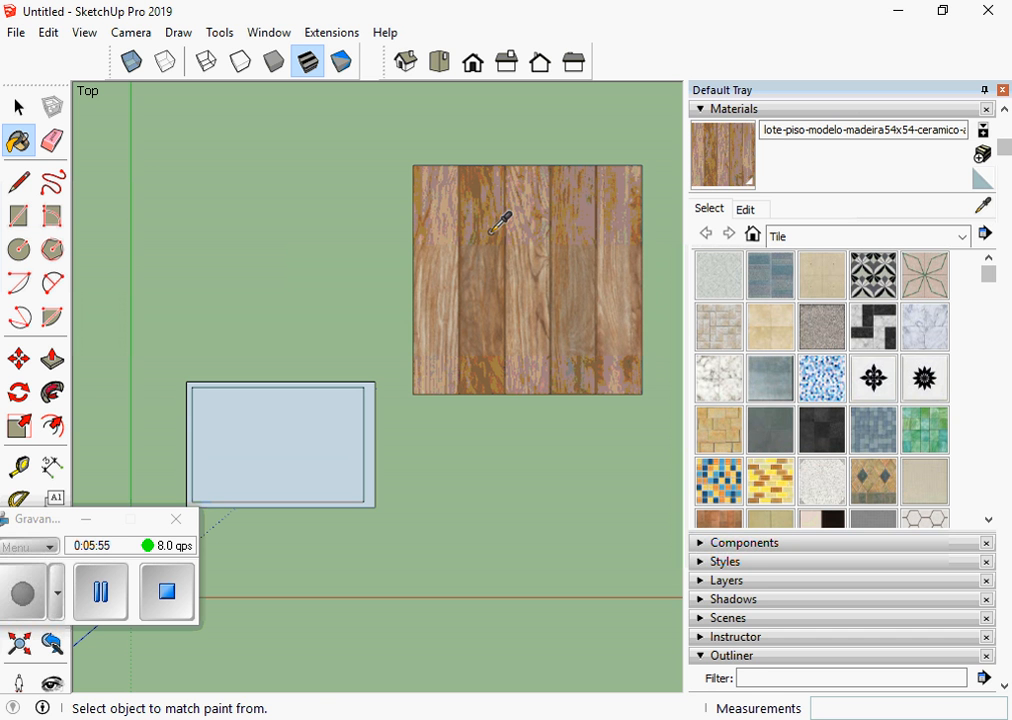
- Set the sampled wood material's texture size to 0,50 m by 0,50 m and inspect the planks up close
click(748, 210)
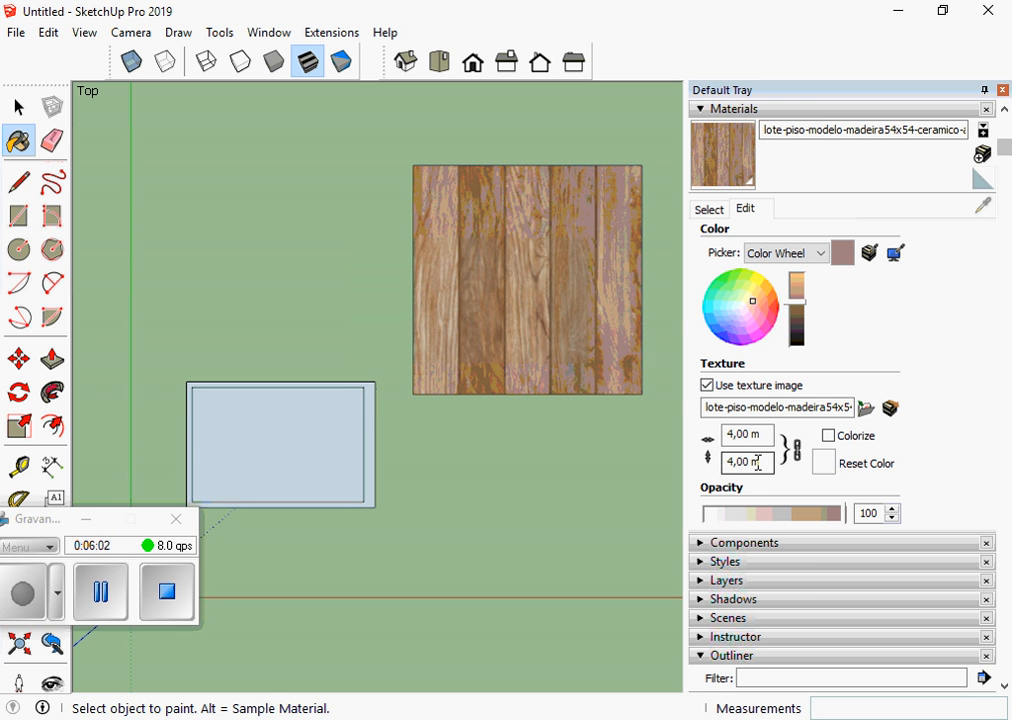
click(728, 440)
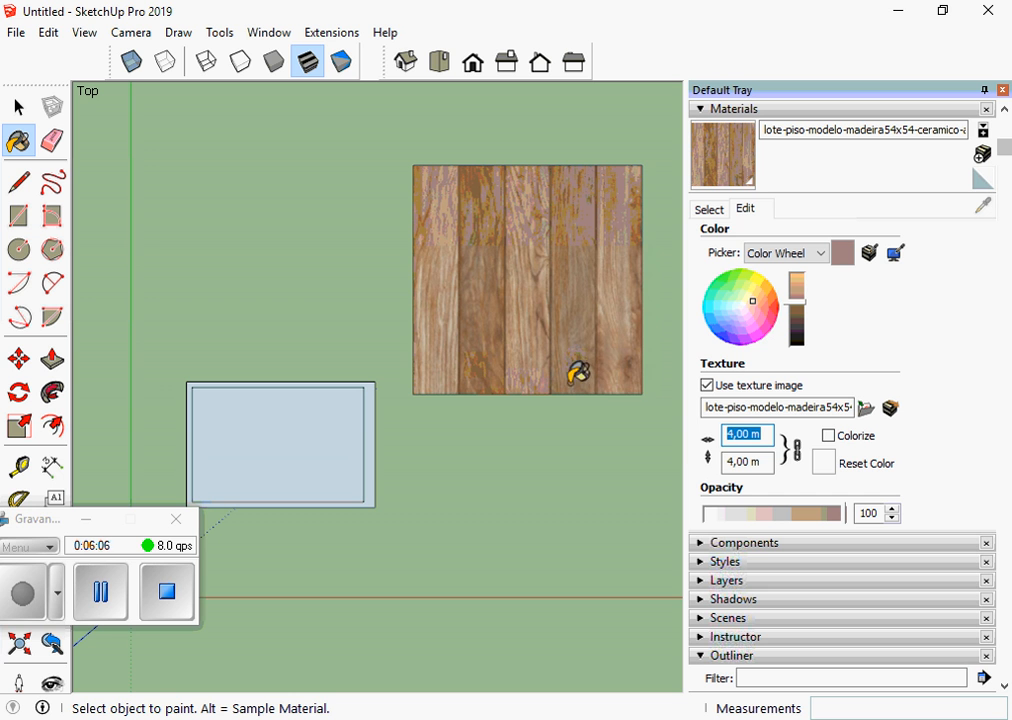
text(0,5)
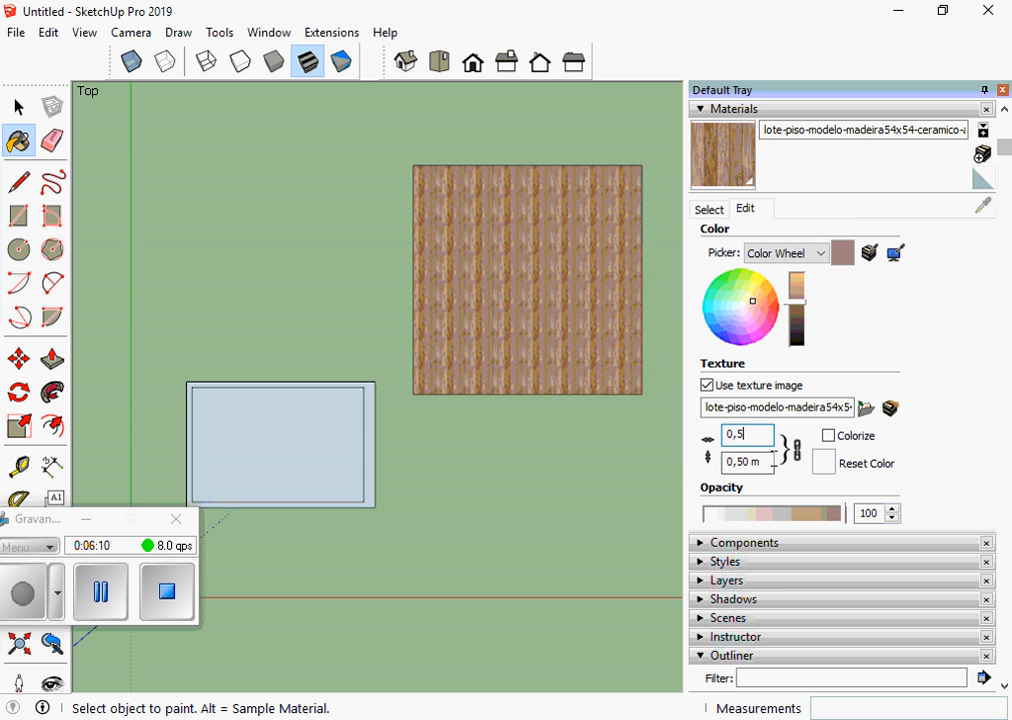
click(770, 461)
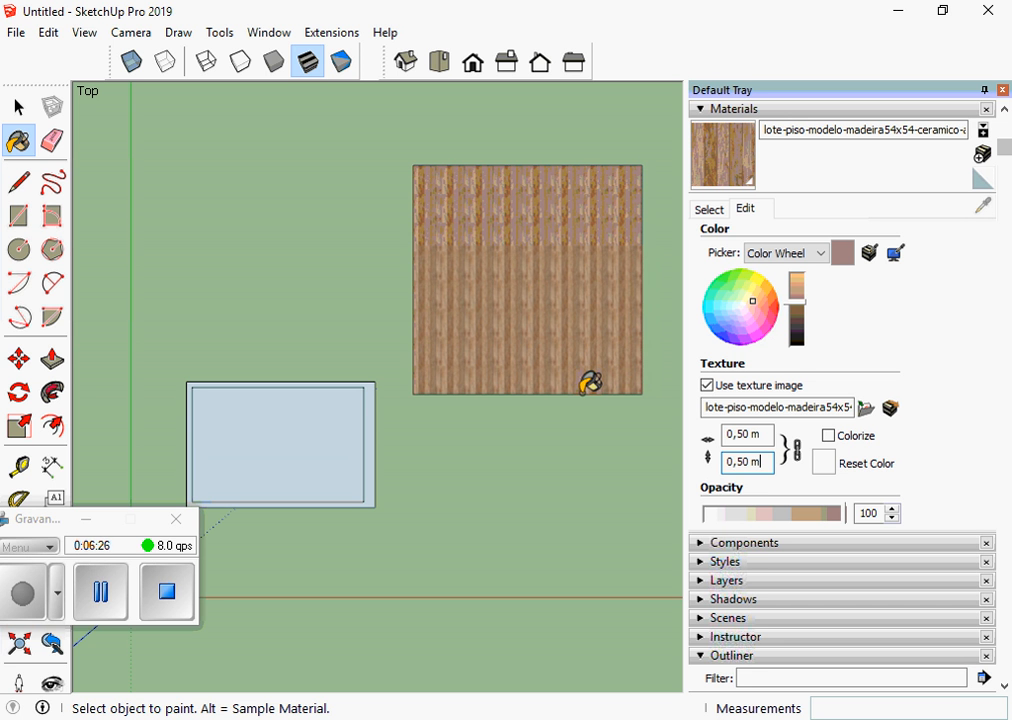
scroll(515, 341, up, 5)
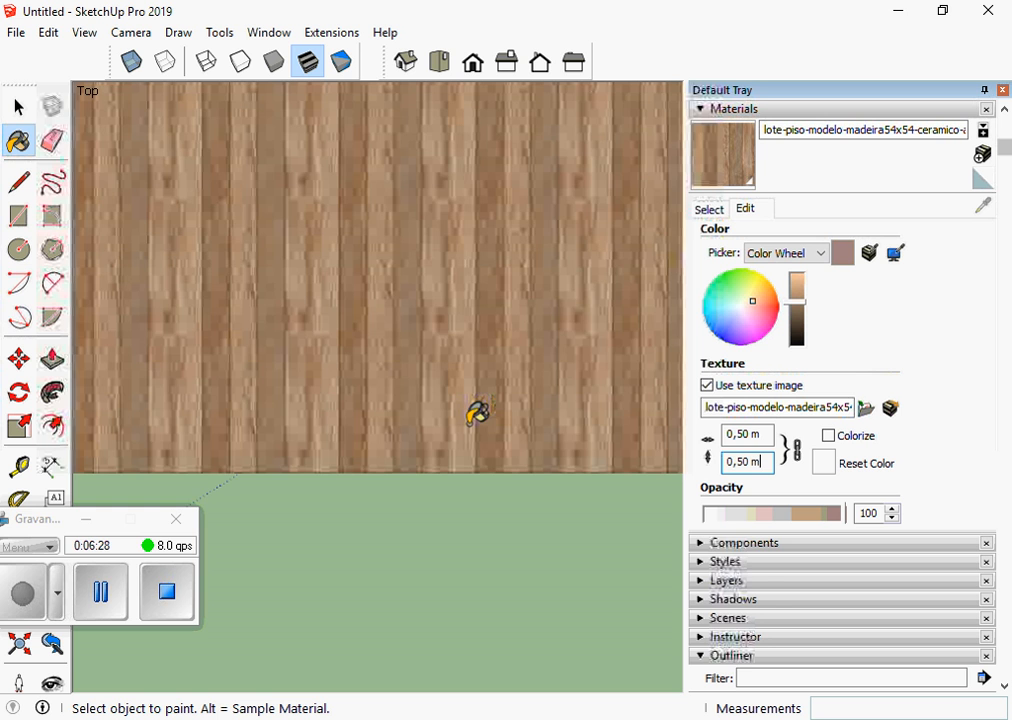
middle_drag(478, 413, 477, 230)
scroll(326, 278, up, 2)
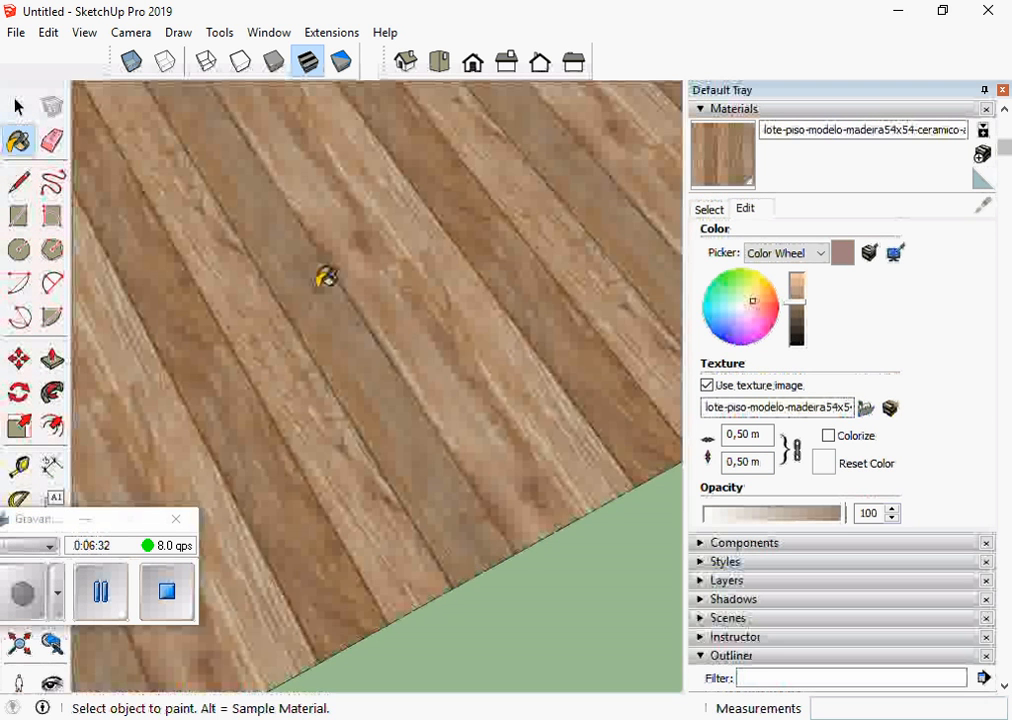
scroll(326, 278, up, 2)
middle_drag(300, 251, 393, 381)
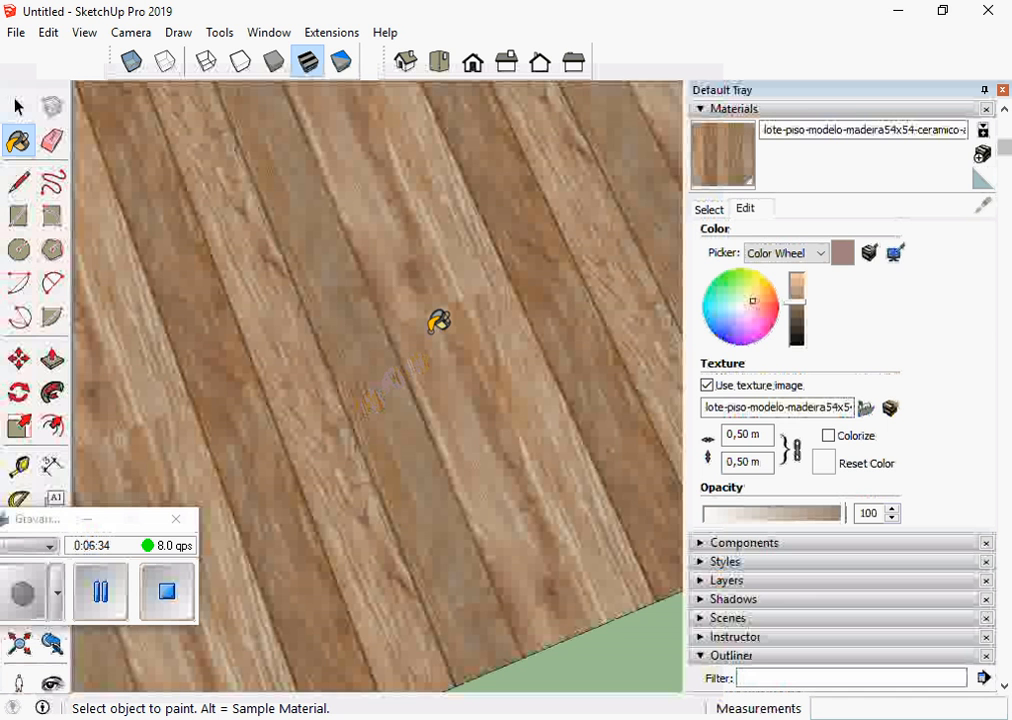
- Examine the wood plank texture's joints up close and its repetition across the whole textured face
scroll(486, 339, up, 3)
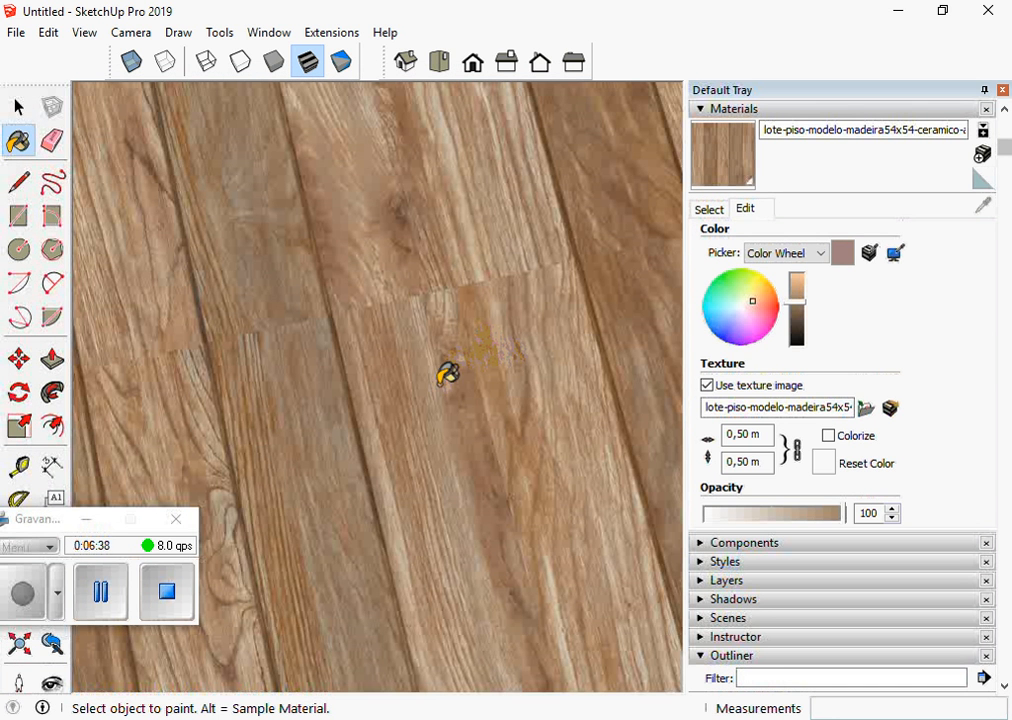
scroll(477, 375, down, 2)
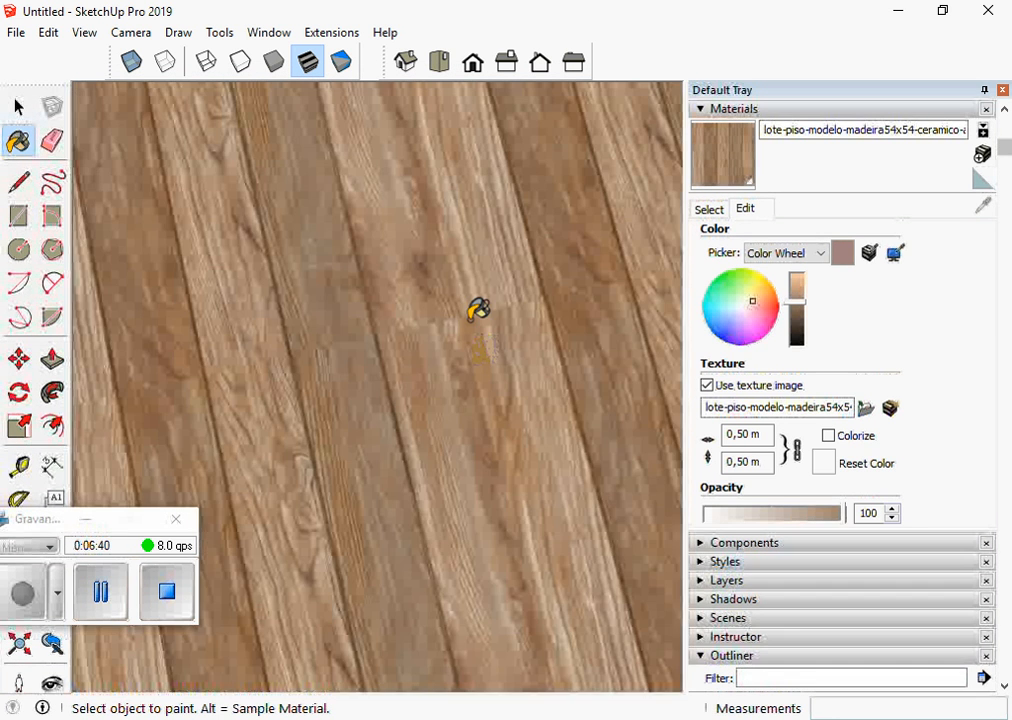
scroll(460, 380, down, 3)
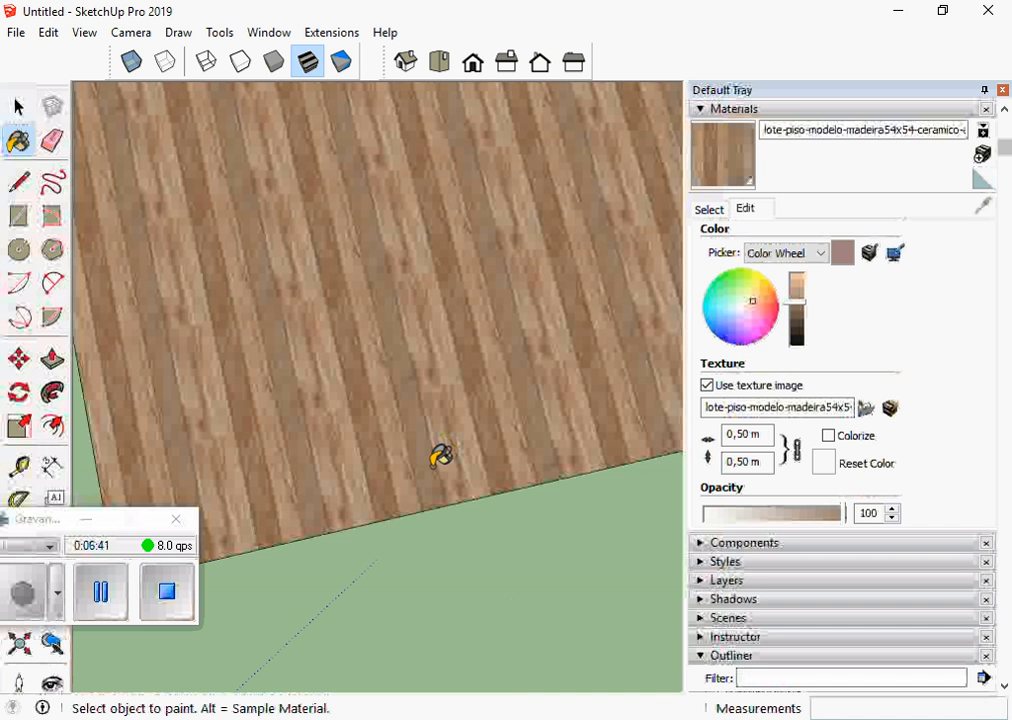
scroll(440, 457, down, 4)
middle_drag(440, 457, 400, 407)
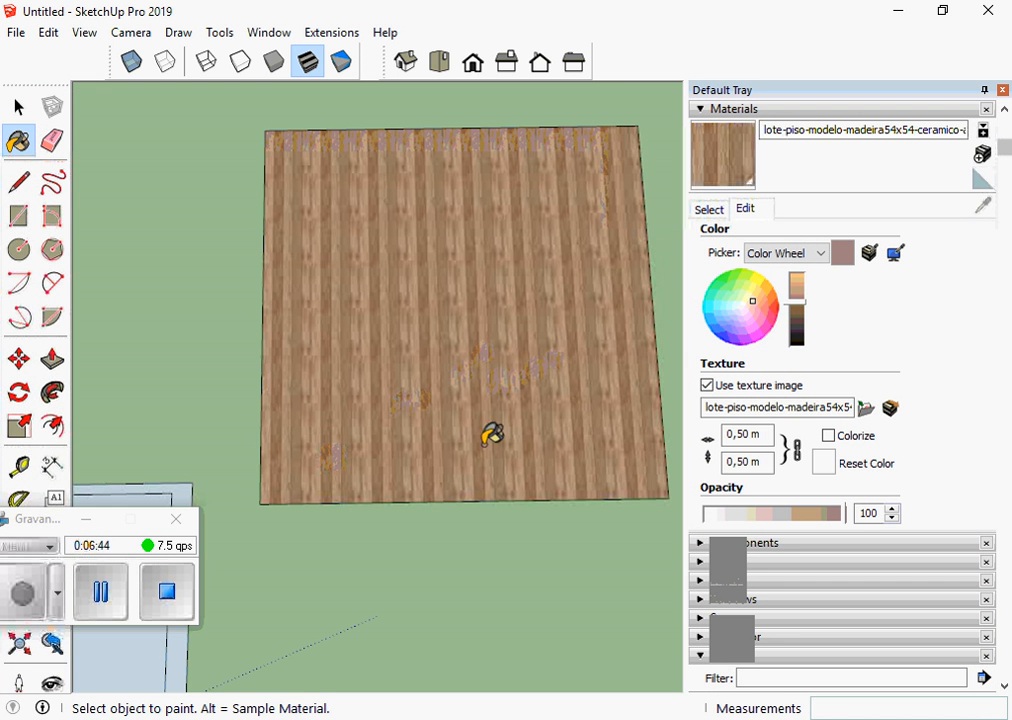
middle_drag(376, 447, 395, 323)
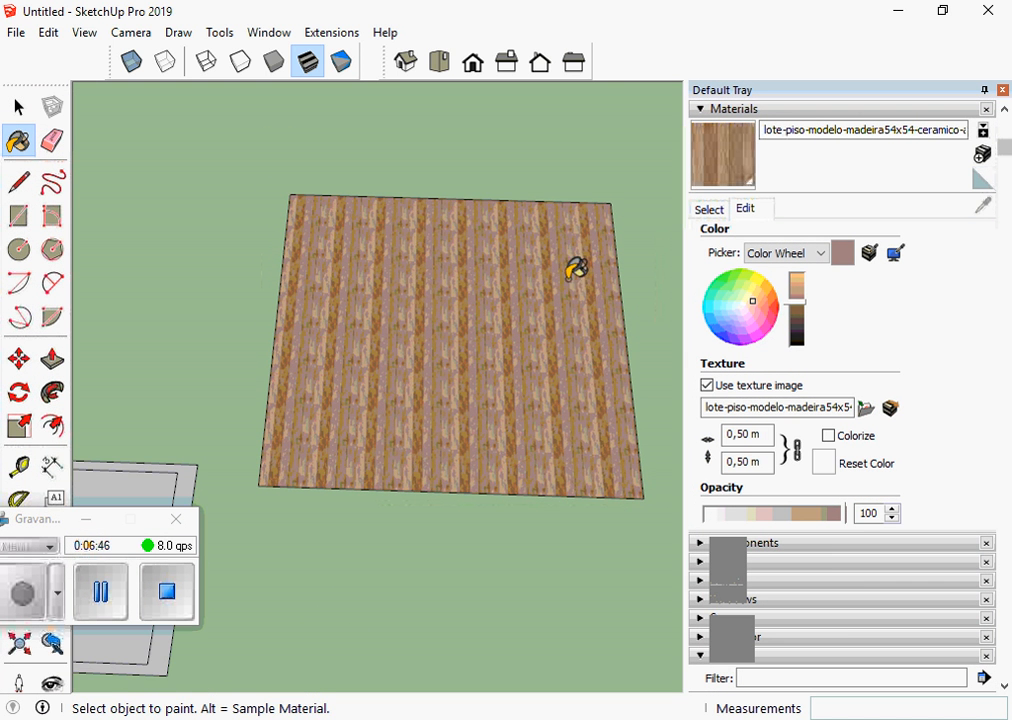
scroll(520, 294, down, 2)
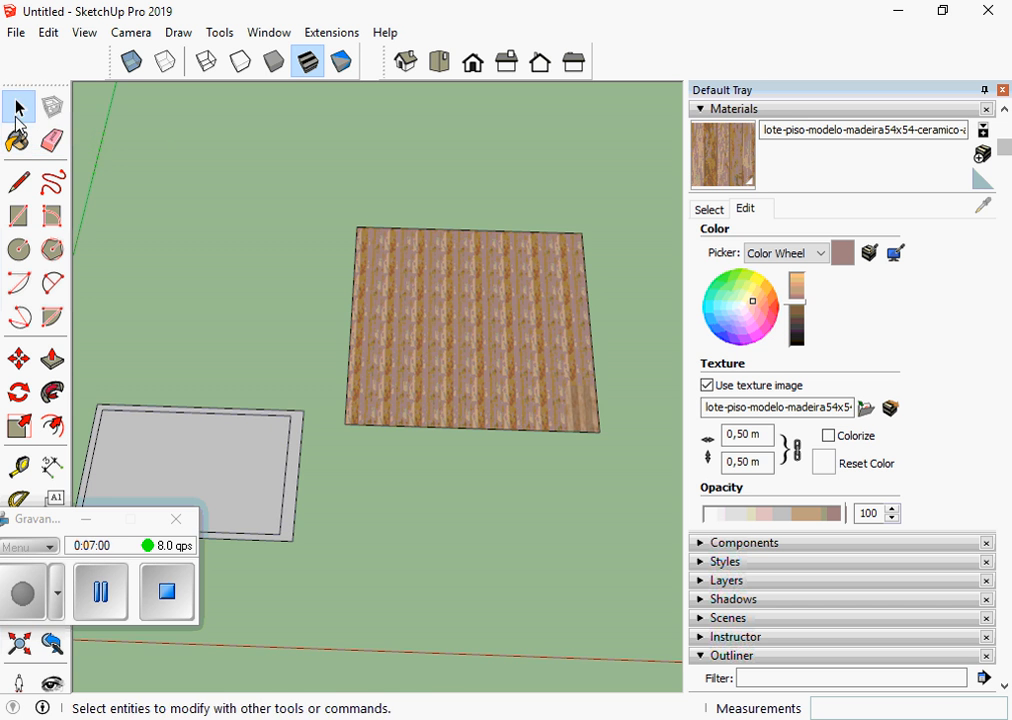
click(18, 106)
scroll(440, 275, down, 2)
drag(440, 275, 294, 508)
scroll(294, 508, up, 2)
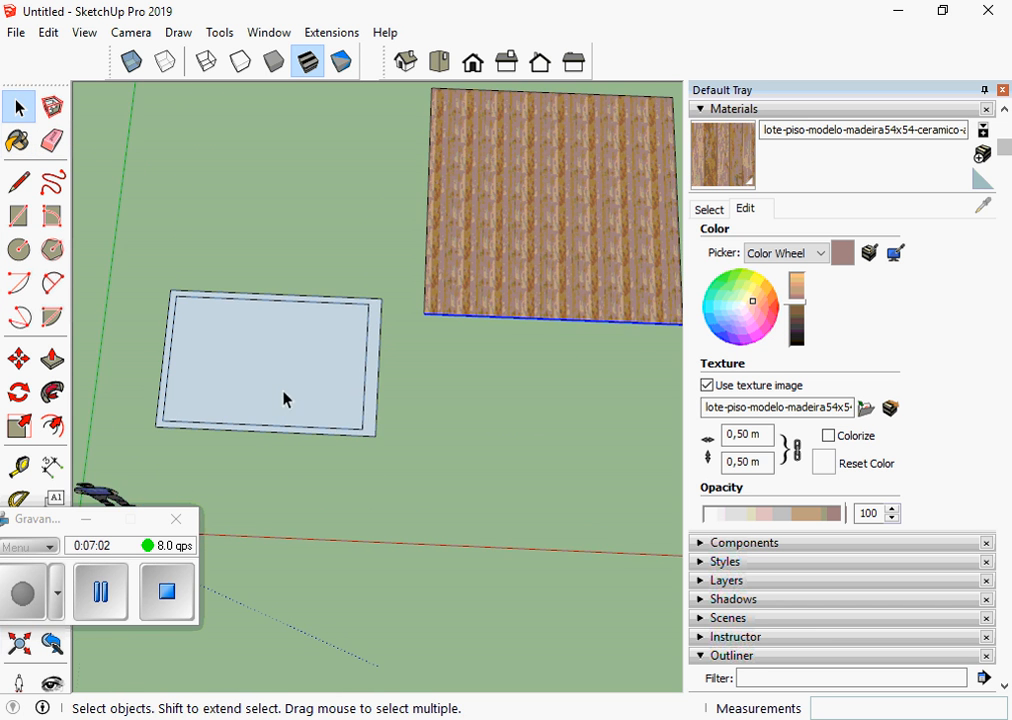
middle_drag(405, 408, 415, 367)
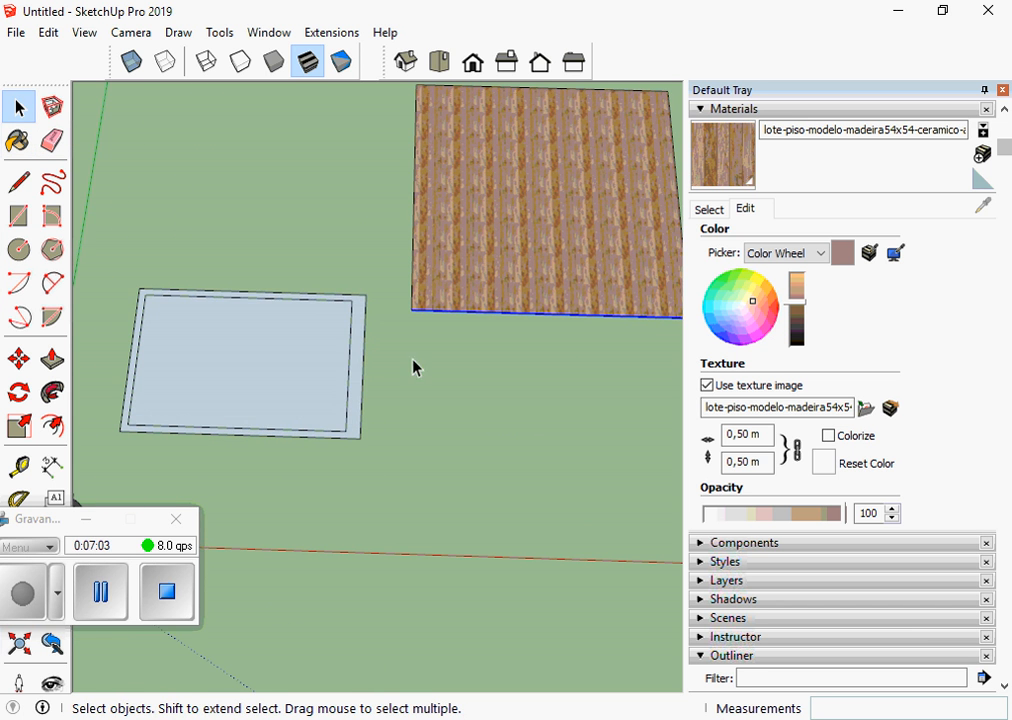
double_click(325, 371)
mouse_move(328, 361)
middle_down()
mouse_move(377, 355)
mouse_move(438, 278)
mouse_move(424, 289)
middle_up()
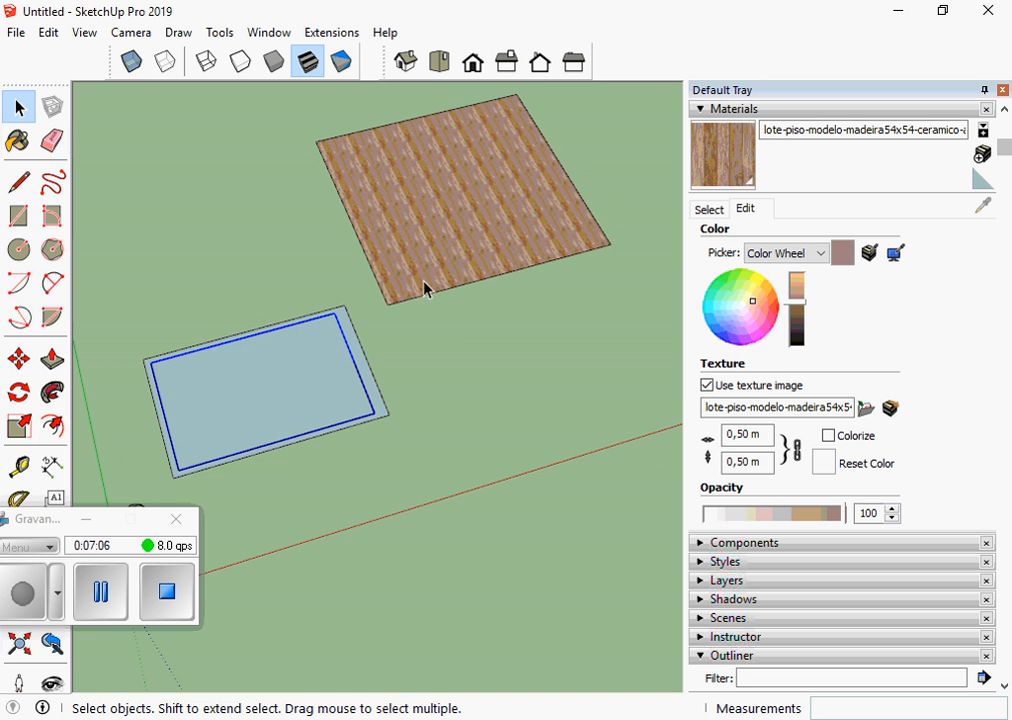
middle_drag(472, 226, 513, 251)
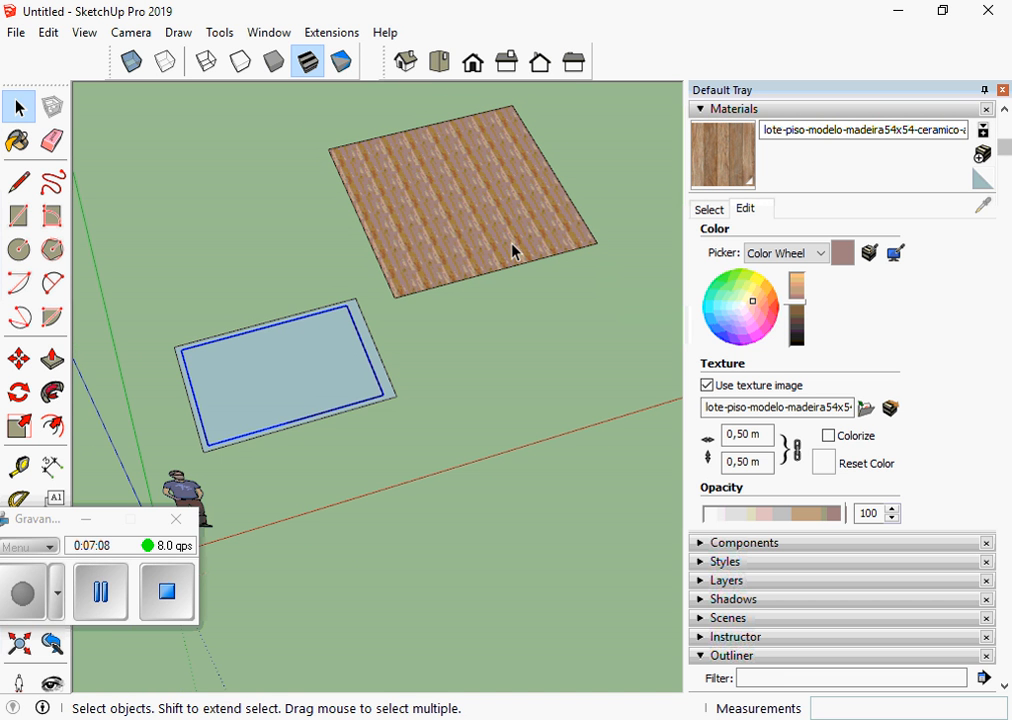
click(605, 270)
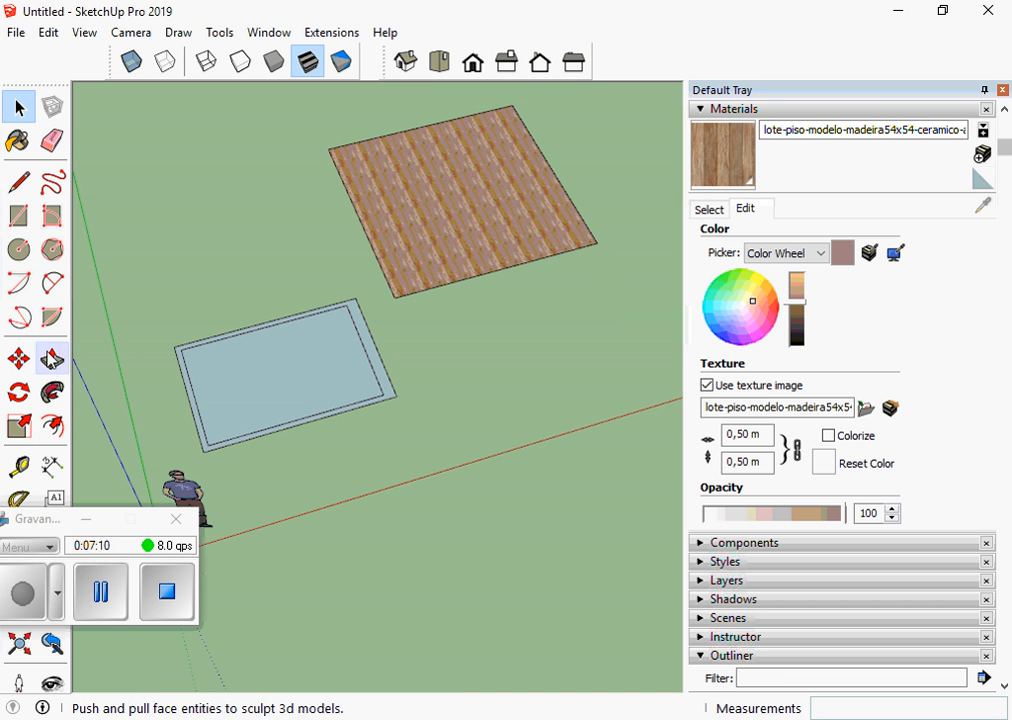
- Build a test box beside the textured face from a rectangle about 1,12 m by 1,81 m, pulled up about 1,98 m
click(18, 215)
scroll(302, 338, down, 2)
scroll(423, 296, up, 3)
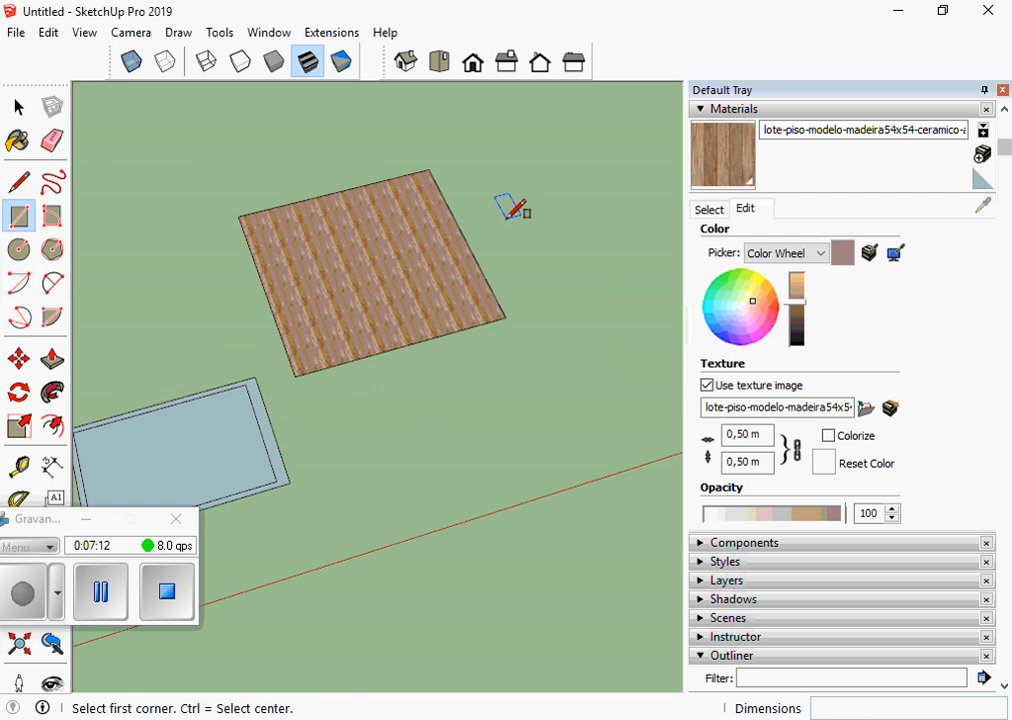
click(508, 216)
click(597, 270)
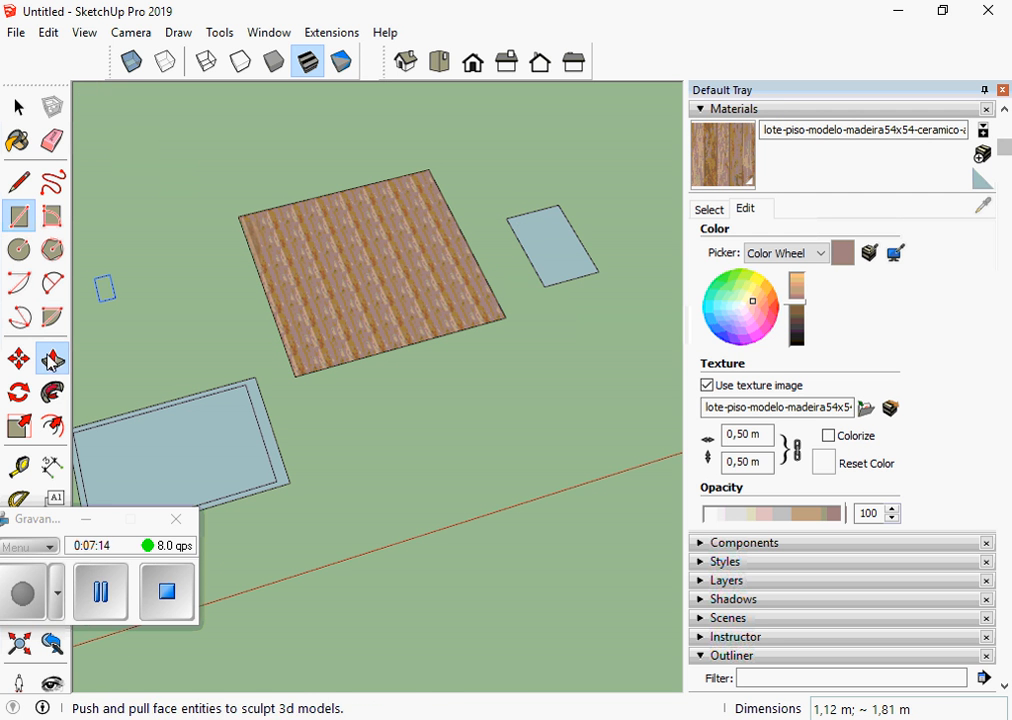
click(52, 358)
drag(542, 235, 534, 155)
click(18, 107)
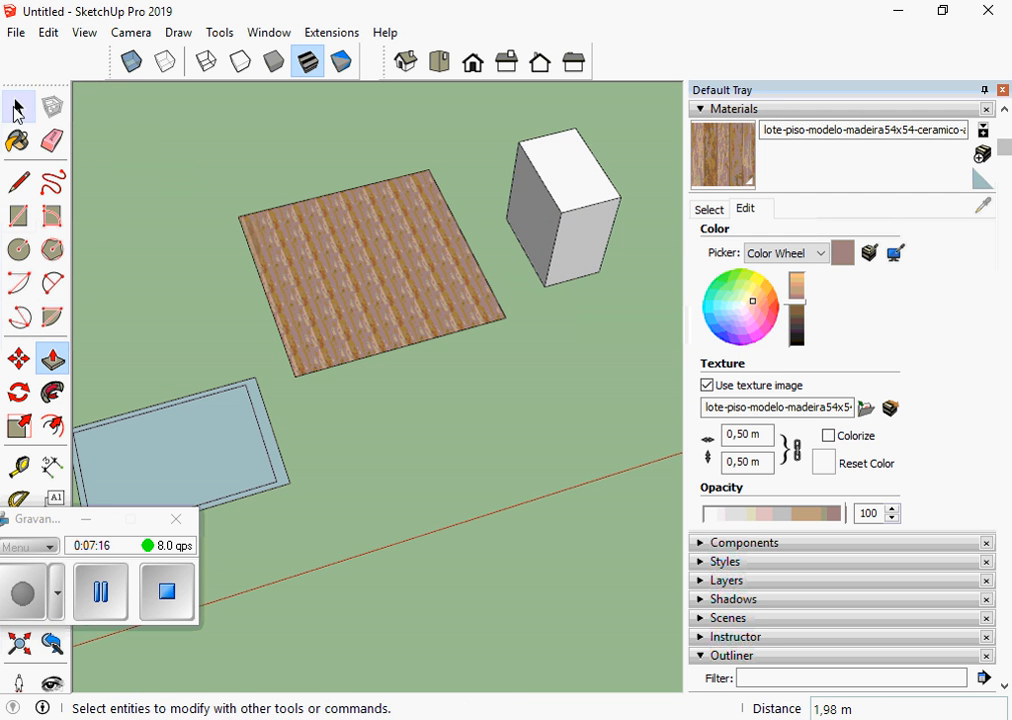
- Sample the wood plank material from the flat textured face
middle_drag(330, 150, 390, 122)
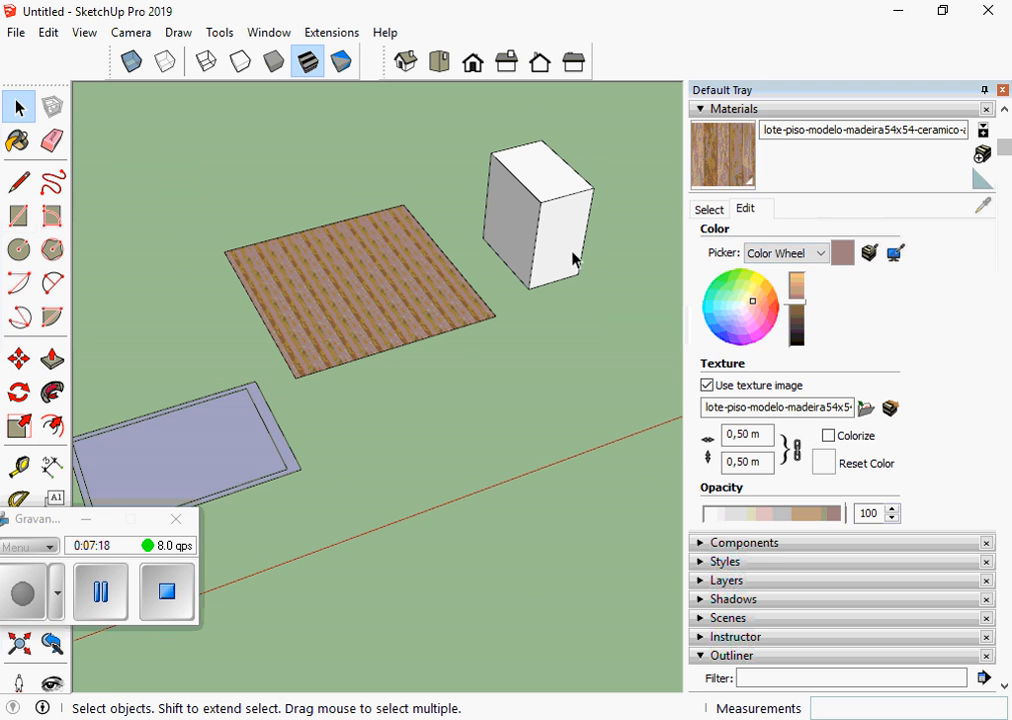
scroll(571, 262, up, 1)
click(706, 209)
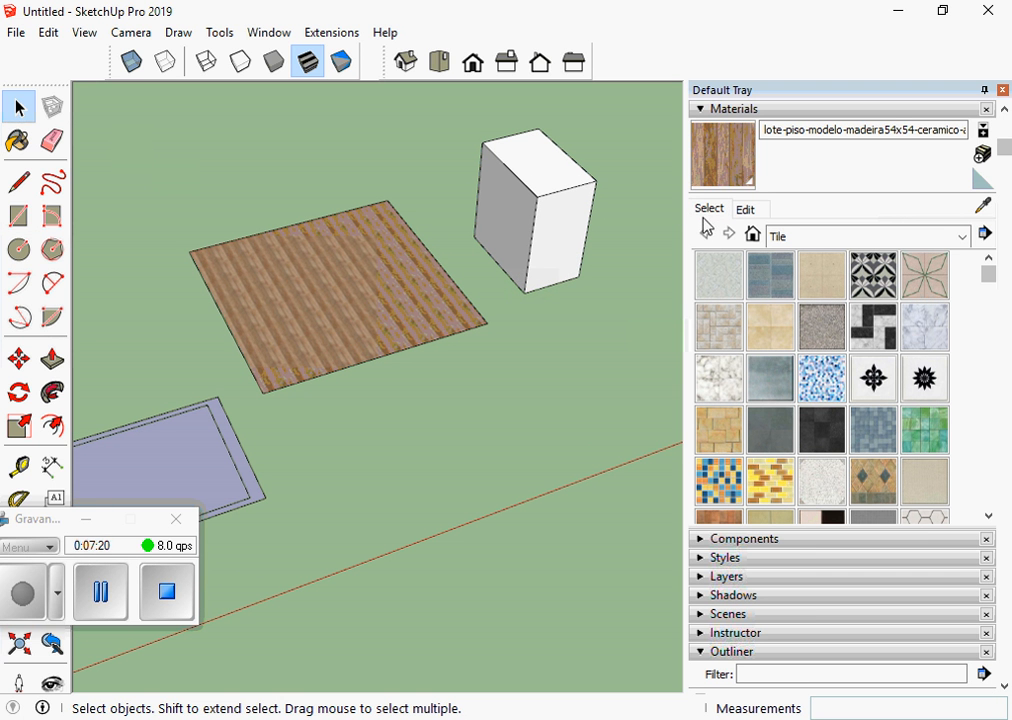
click(983, 205)
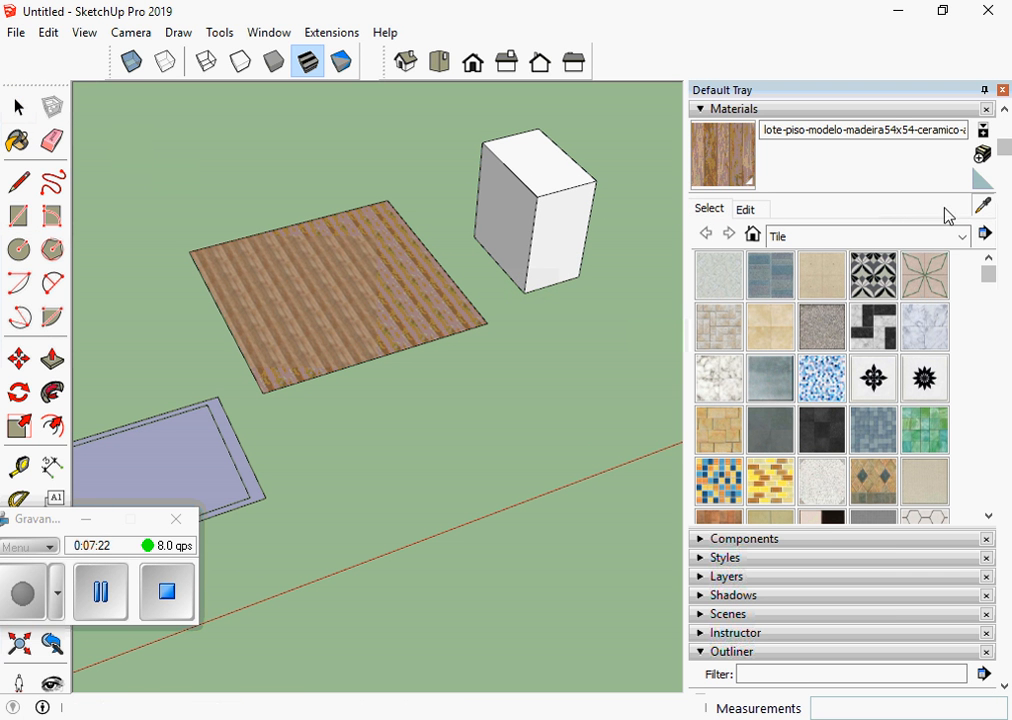
click(413, 266)
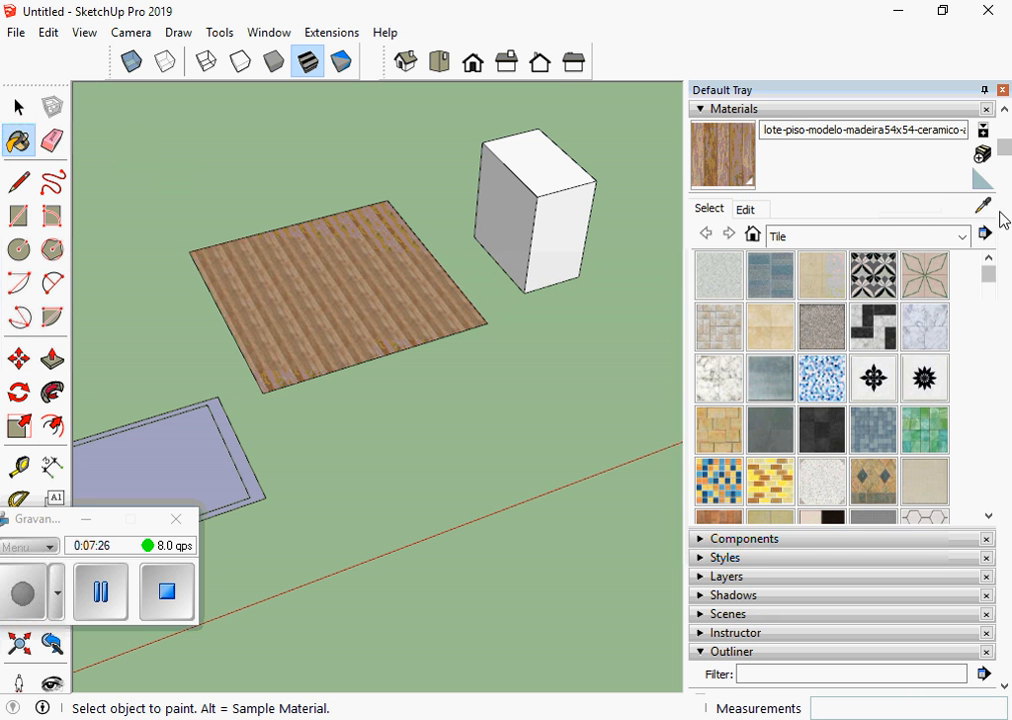
- Paint one side face and the top face of the test box with the sampled wood material, inspecting how the planks map
scroll(501, 264, up, 5)
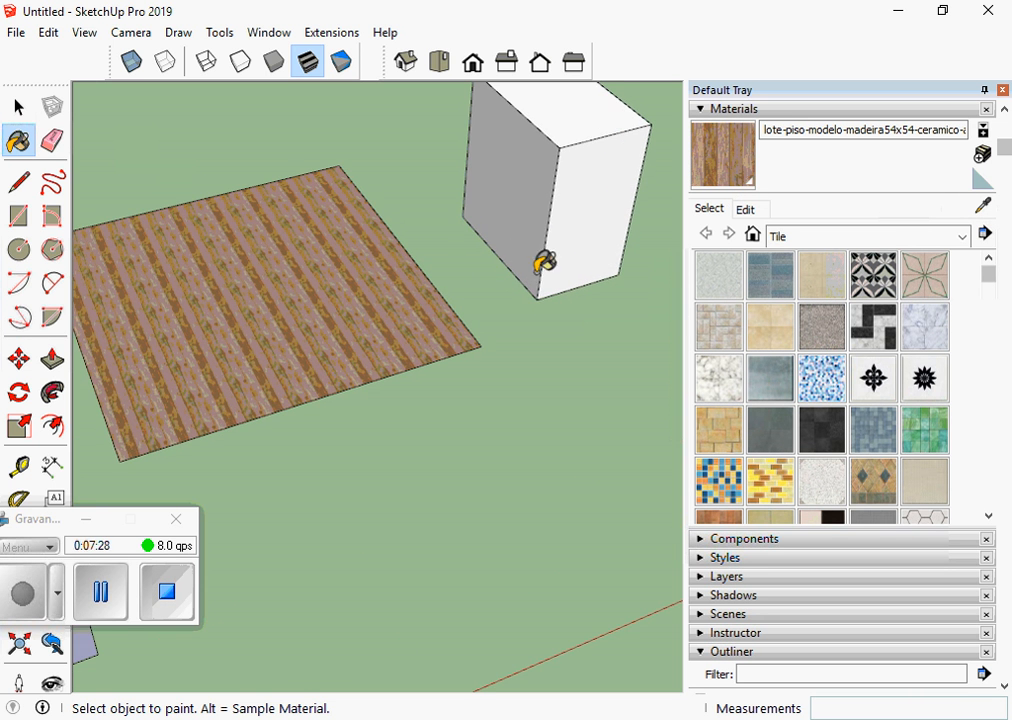
click(545, 262)
mouse_move(592, 233)
middle_down()
mouse_move(438, 178)
mouse_move(612, 197)
middle_up()
scroll(625, 215, up, 3)
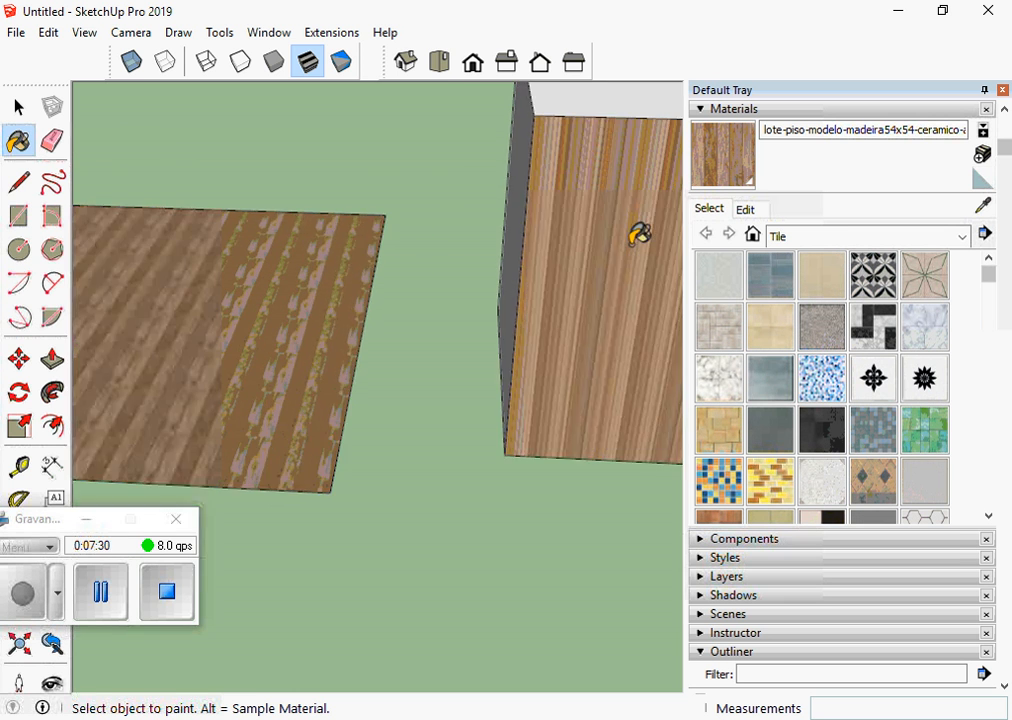
scroll(610, 255, up, 2)
scroll(586, 276, up, 2)
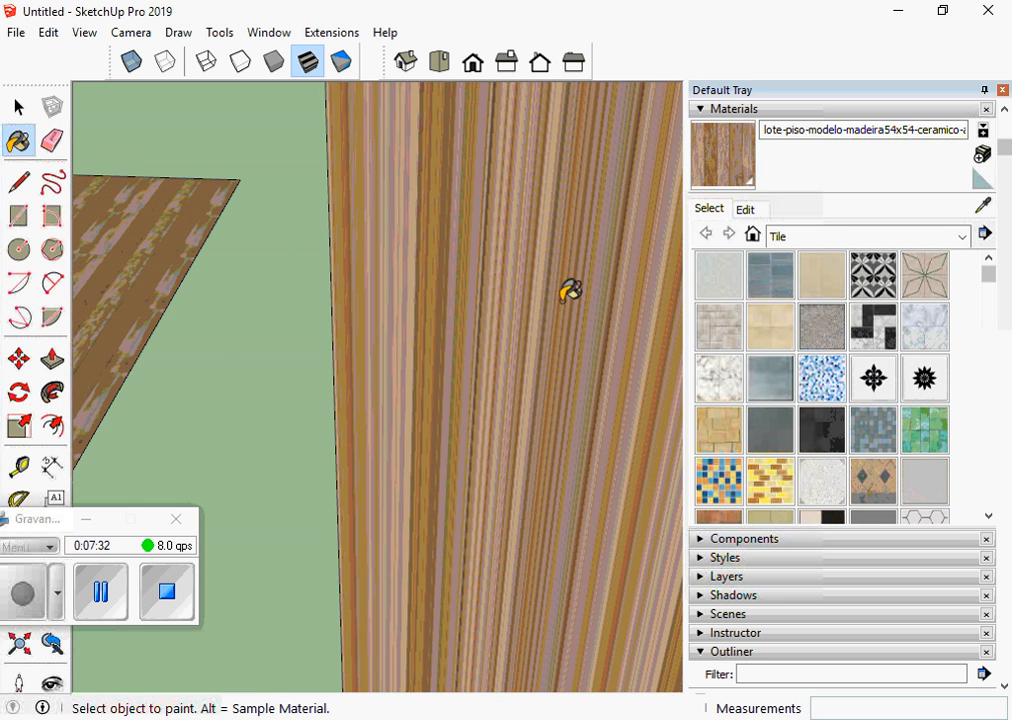
scroll(560, 289, down, 3)
scroll(572, 165, down, 2)
click(486, 147)
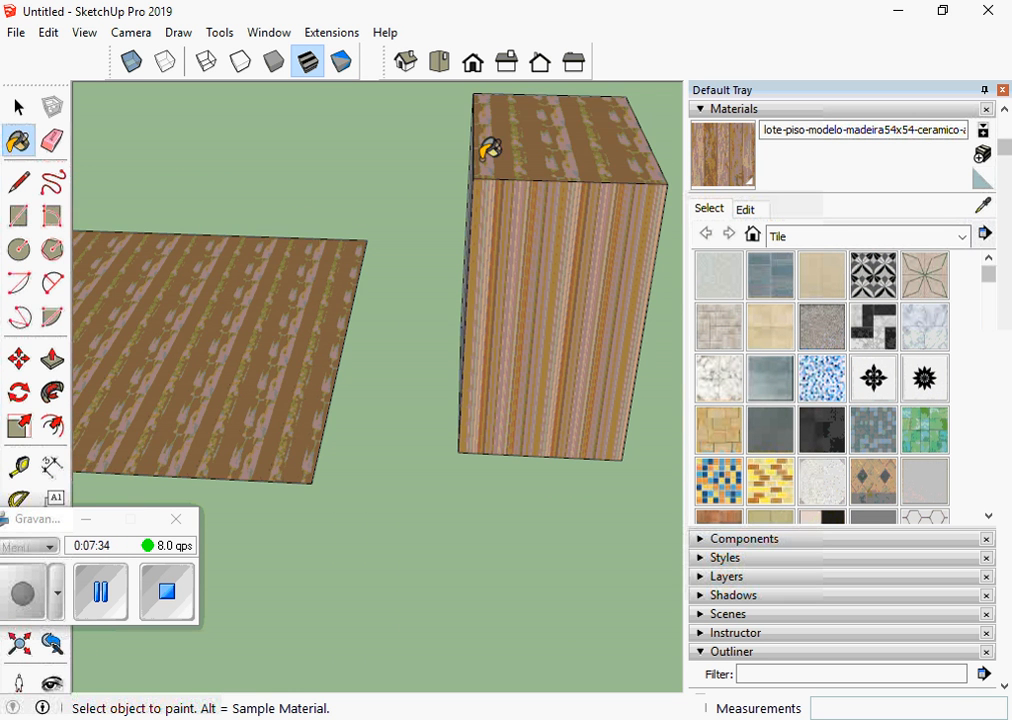
mouse_move(486, 147)
middle_down()
mouse_move(490, 212)
mouse_move(555, 241)
mouse_move(618, 247)
mouse_move(549, 171)
middle_up()
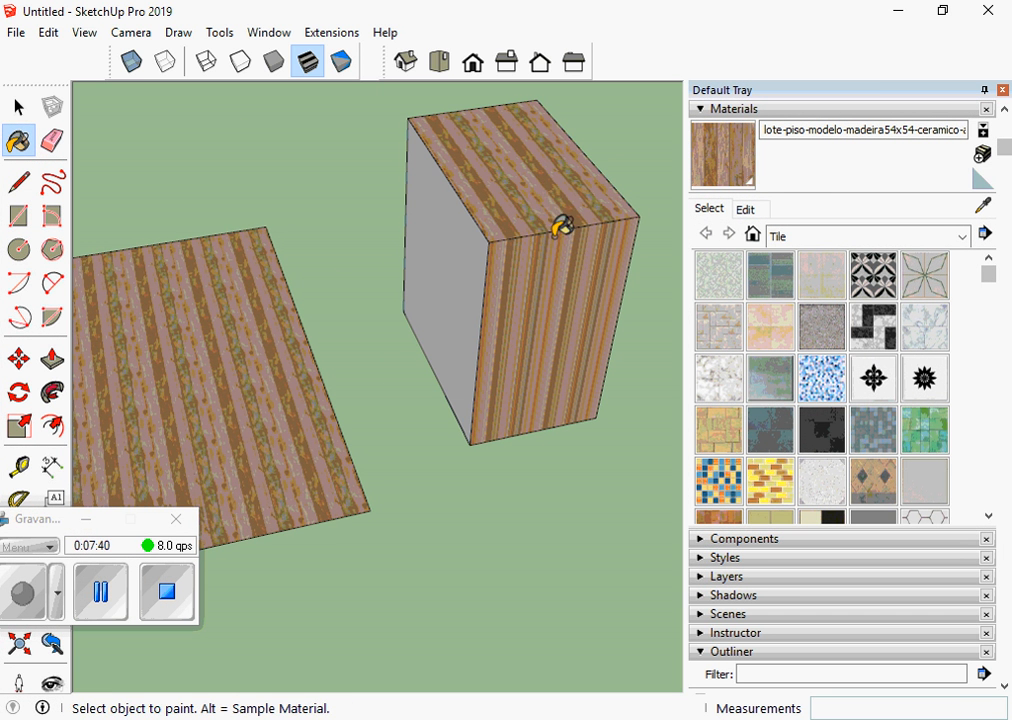
- Turn off the Projected texture option on the flat wood plank face
scroll(558, 240, down, 3)
middle_drag(558, 260, 548, 224)
shift+middle_drag(505, 298, 510, 270)
key(space)
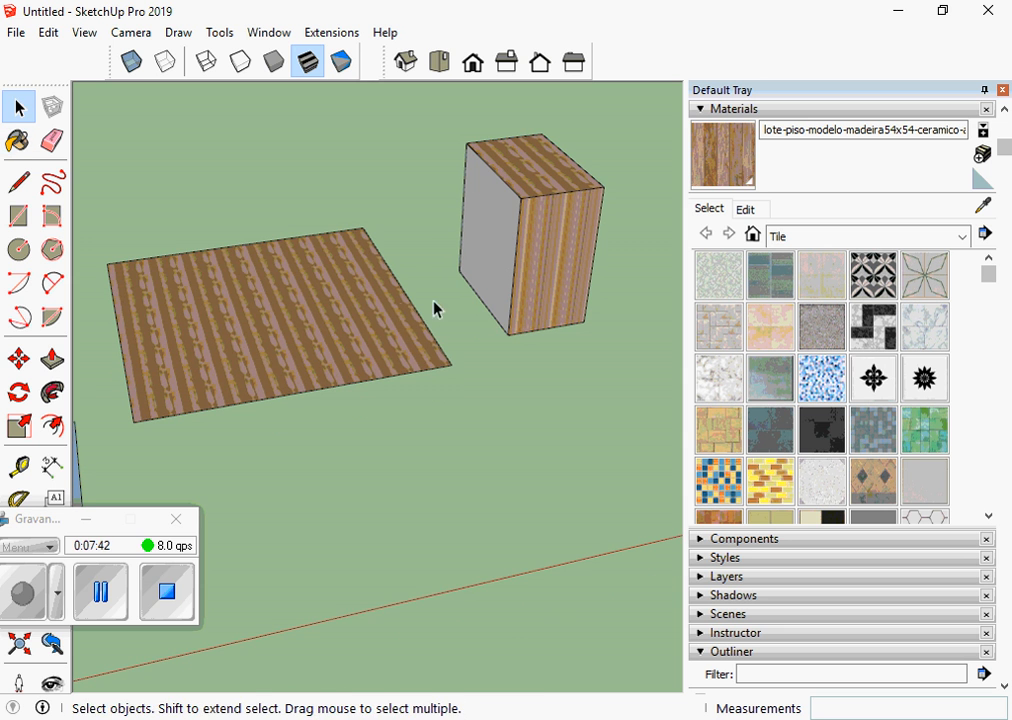
right_click(351, 325)
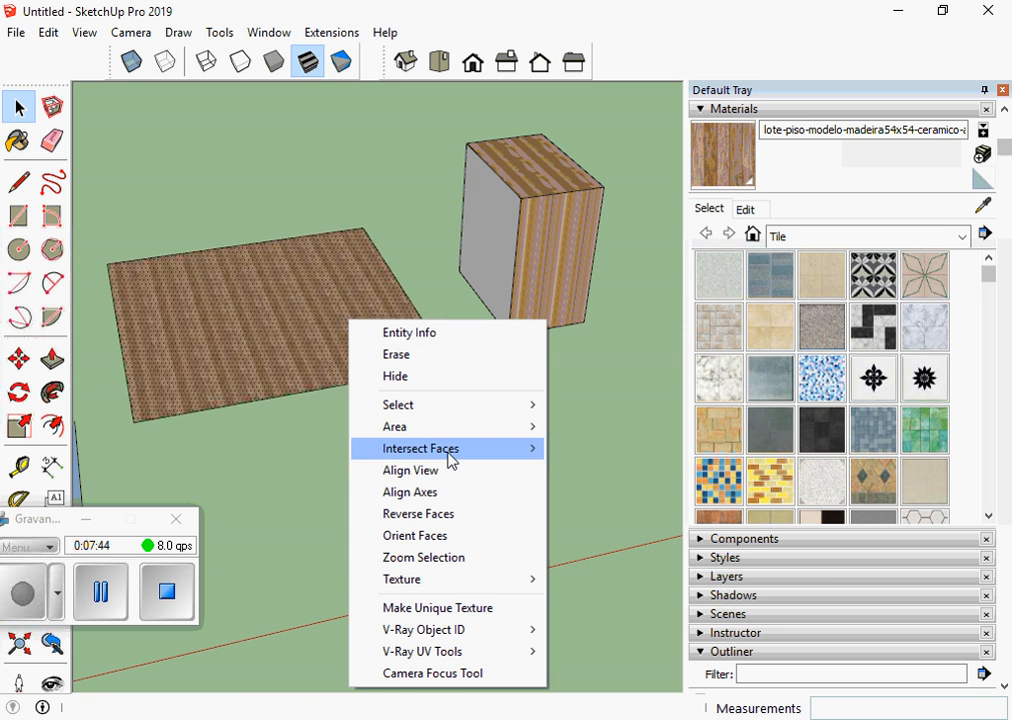
mouse_move(443, 580)
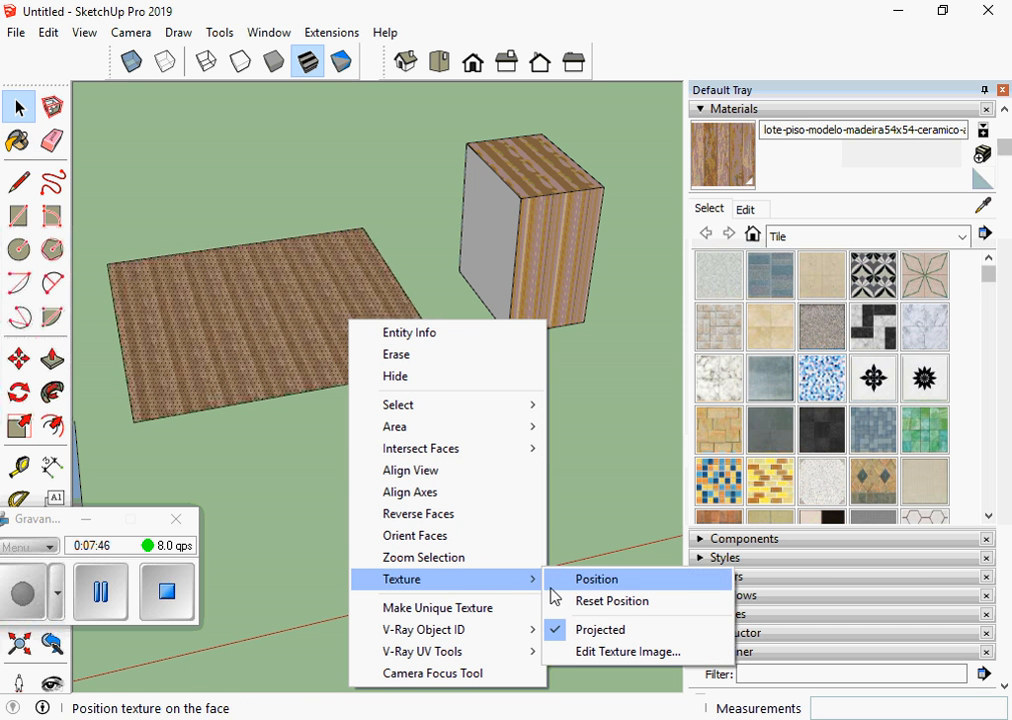
click(603, 638)
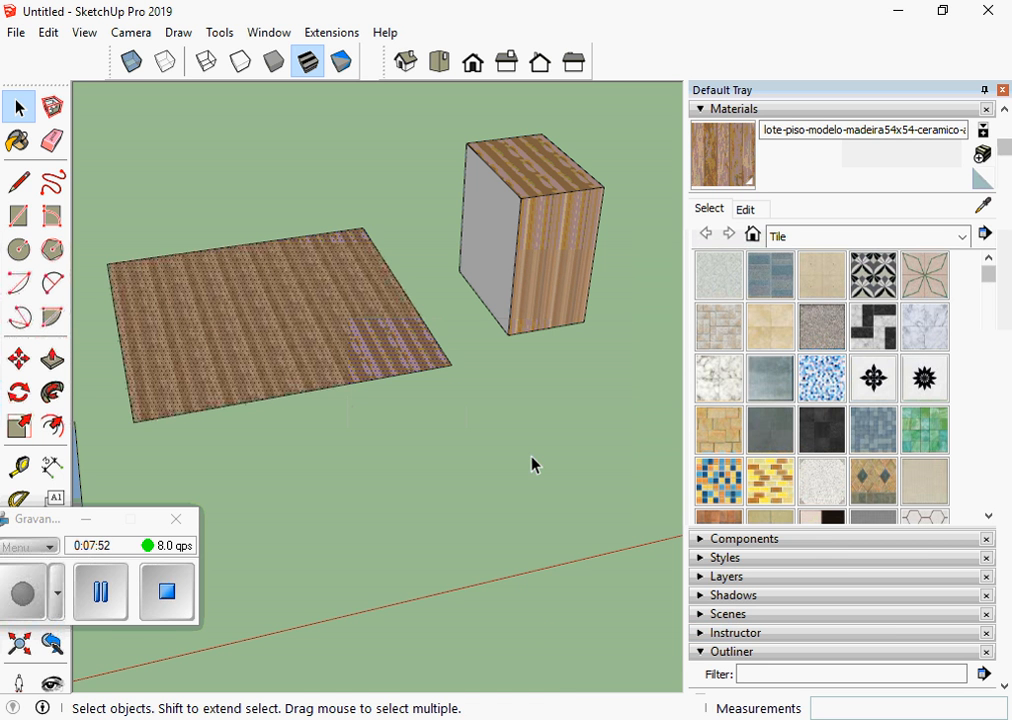
- Resample the wood material from the flat face and paint the test box's two visible side faces with it
scroll(532, 465, down, 2)
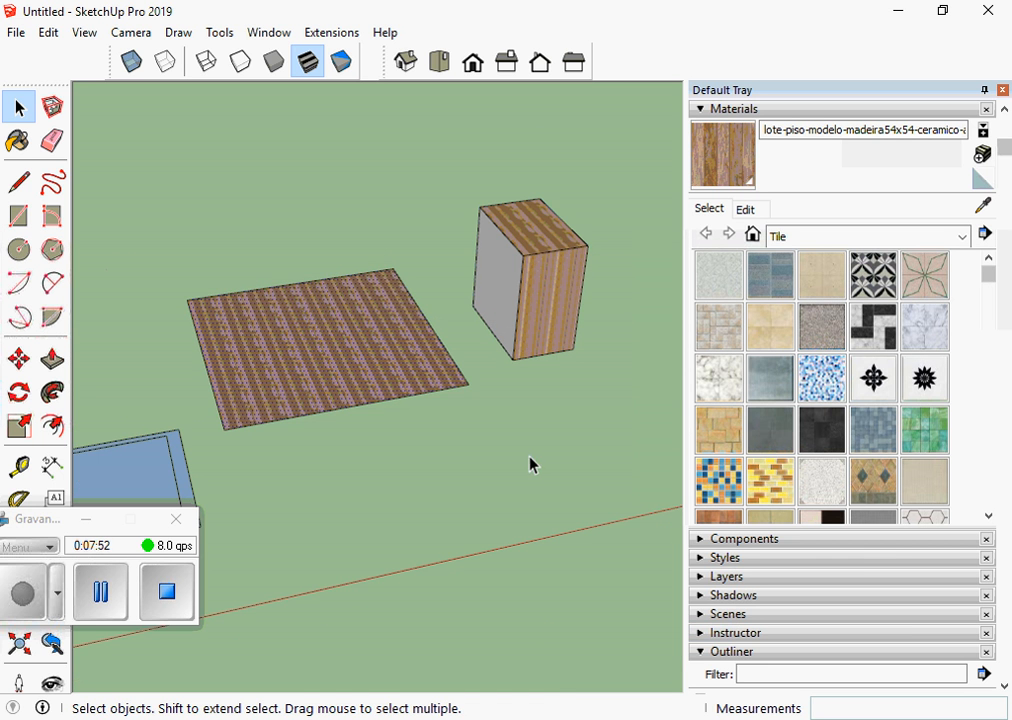
click(983, 205)
click(351, 318)
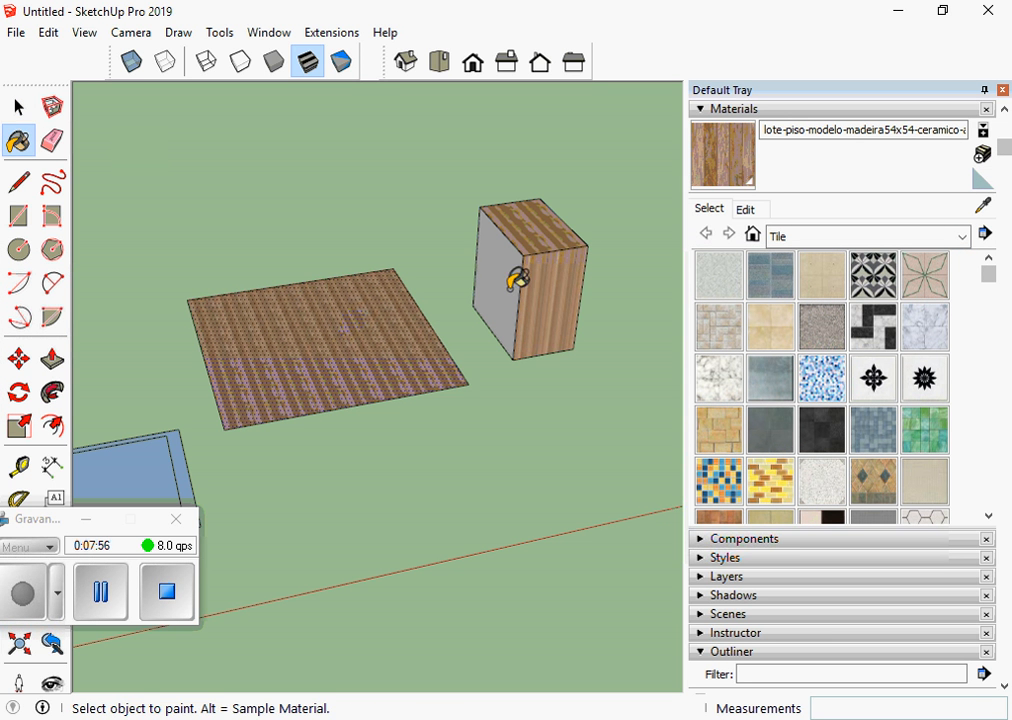
scroll(549, 257, up, 5)
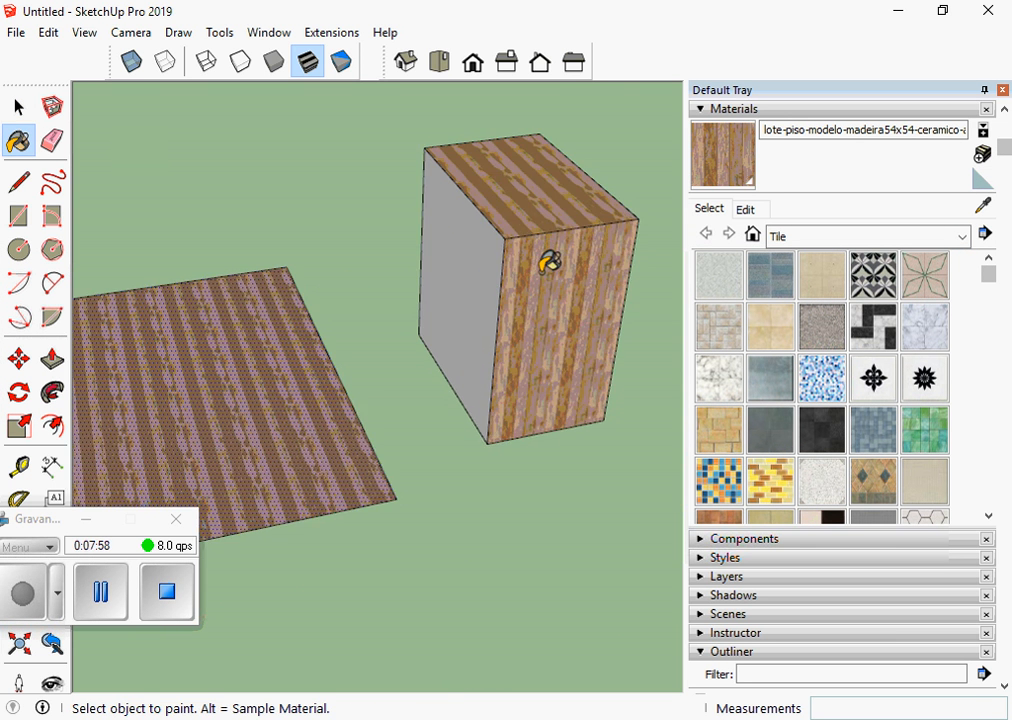
mouse_move(549, 260)
middle_down()
mouse_move(628, 245)
mouse_move(497, 243)
middle_up()
click(497, 243)
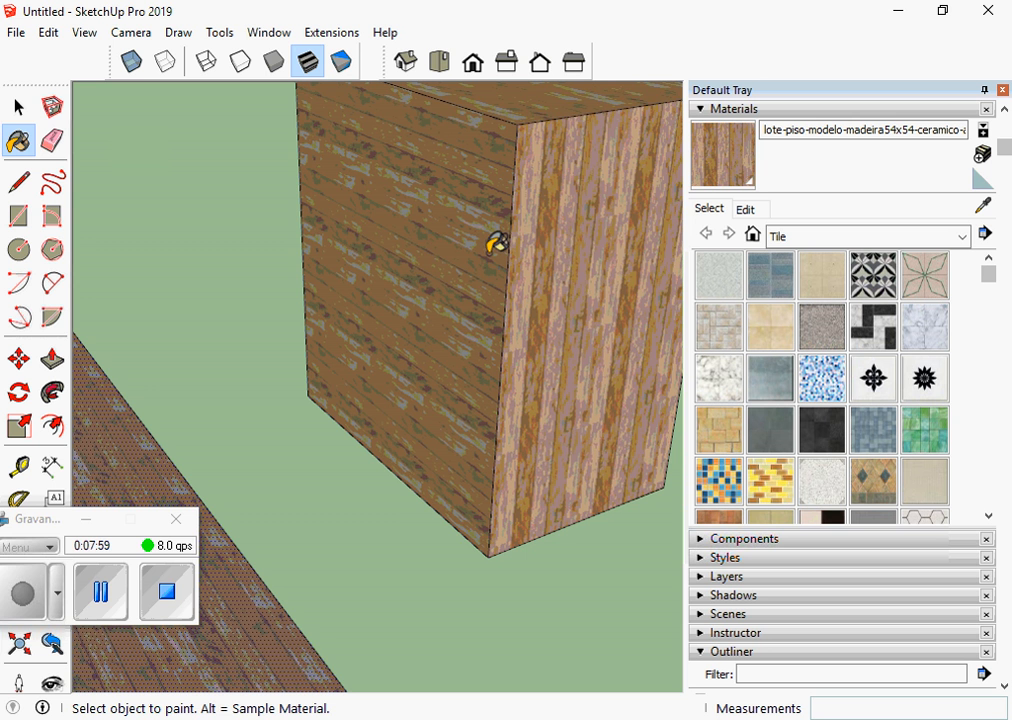
scroll(533, 270, down, 6)
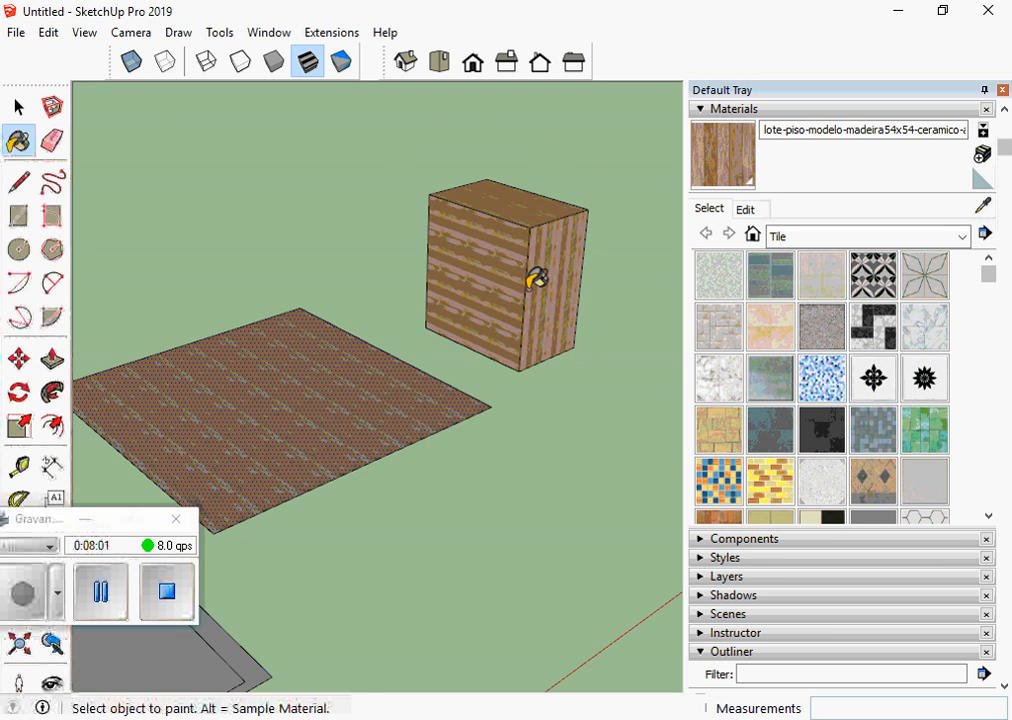
- Clear the face selection and view the floor plan, textured face and box from the standard Top view
middle_drag(533, 276, 397, 364)
scroll(391, 384, down, 3)
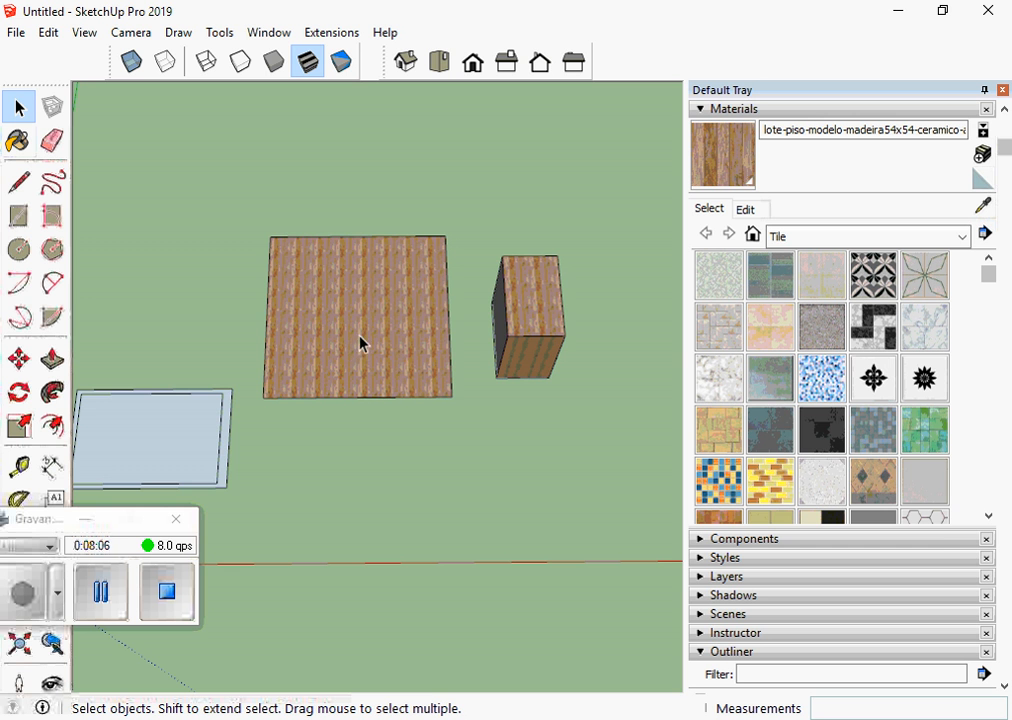
middle_drag(361, 343, 341, 309)
scroll(276, 316, down, 3)
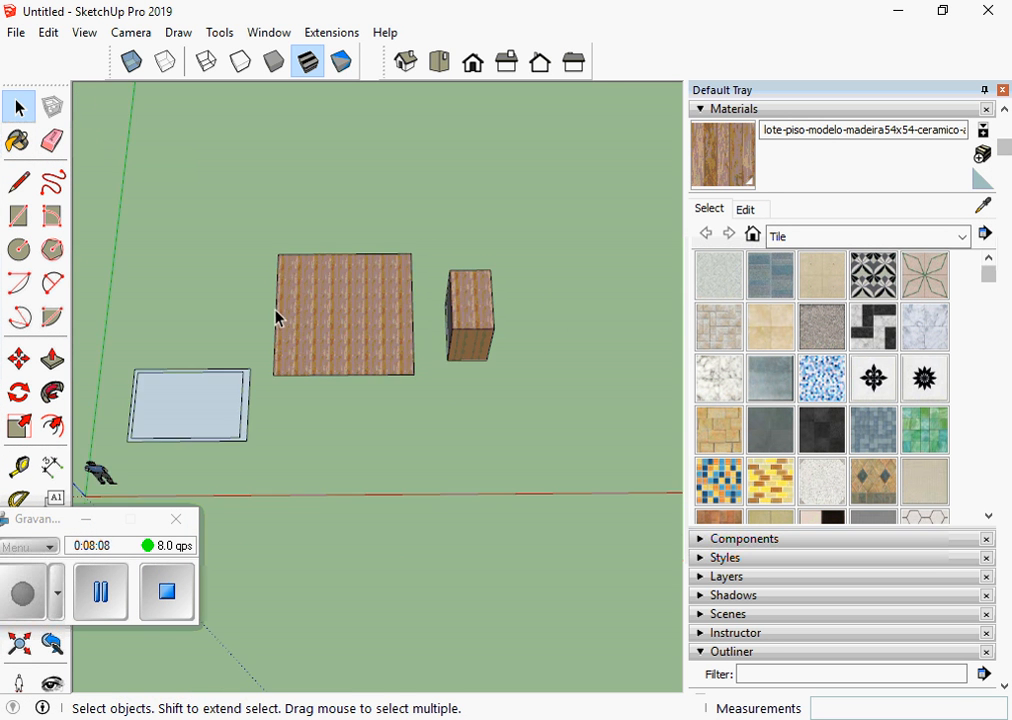
click(439, 62)
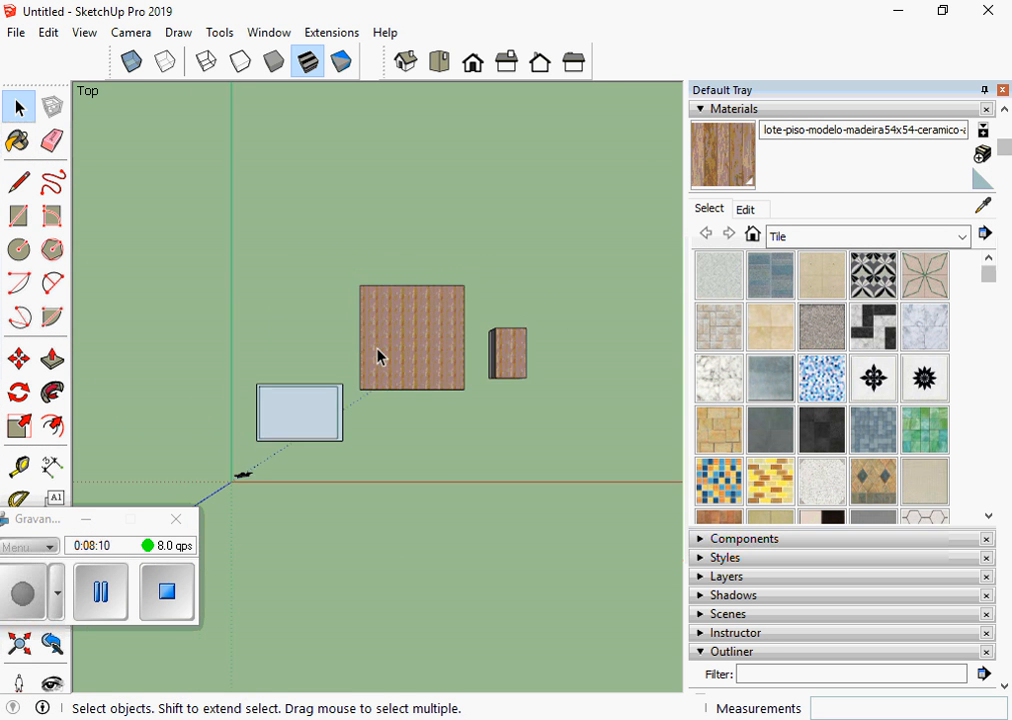
- Place the piso-ceramico-cambara-43x43cm image from the texturas folder into the model, behind the flat wood plank face
scroll(481, 169, up, 4)
click(470, 719)
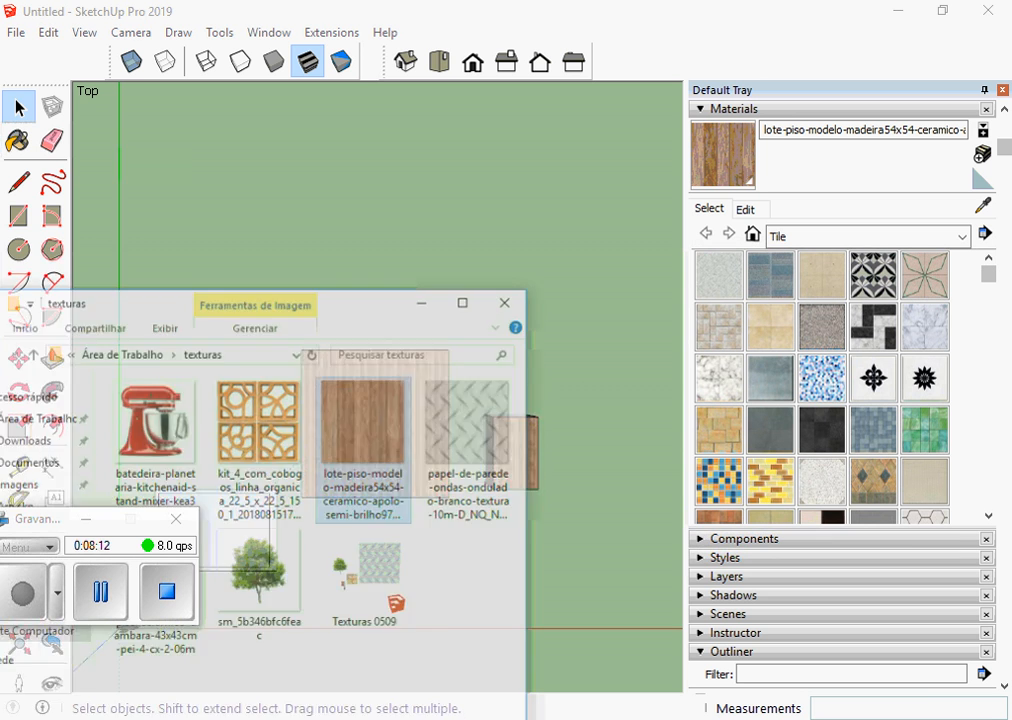
drag(350, 296, 760, 286)
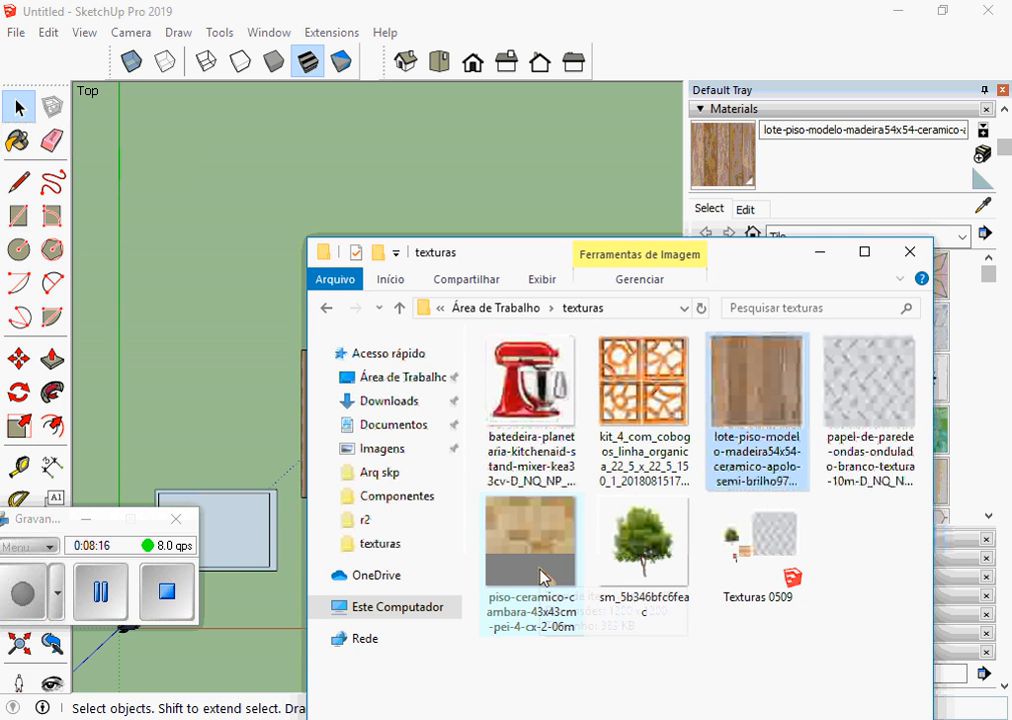
mouse_move(542, 572)
mouse_down()
mouse_move(478, 460)
mouse_move(311, 297)
mouse_move(248, 264)
mouse_move(221, 266)
mouse_up()
click(818, 260)
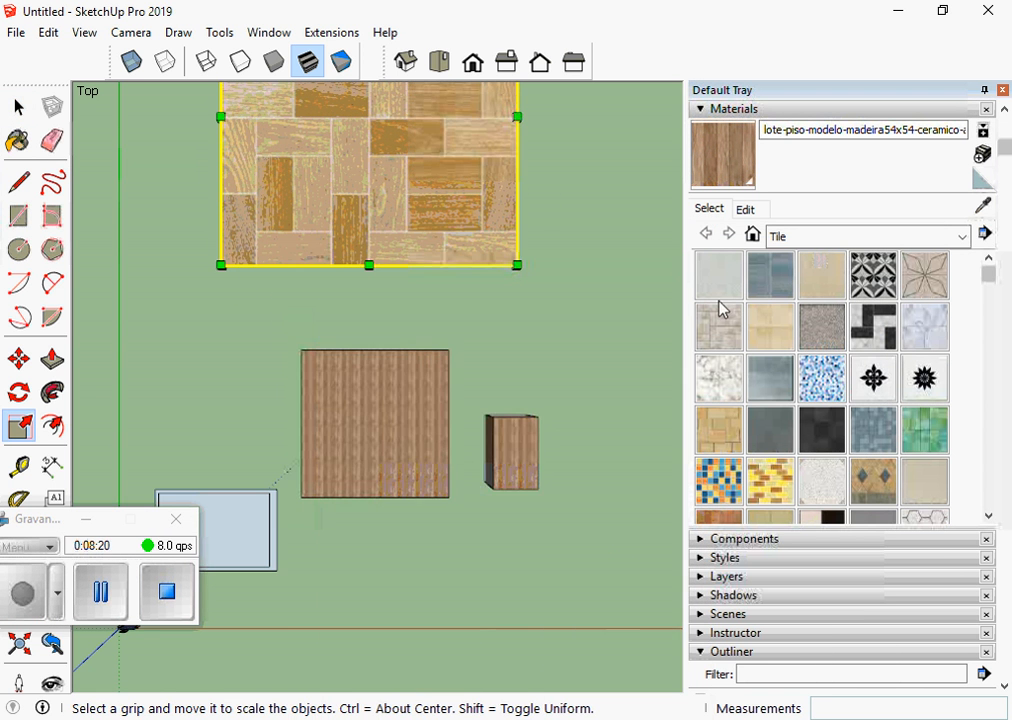
scroll(515, 456, down, 5)
click(20, 108)
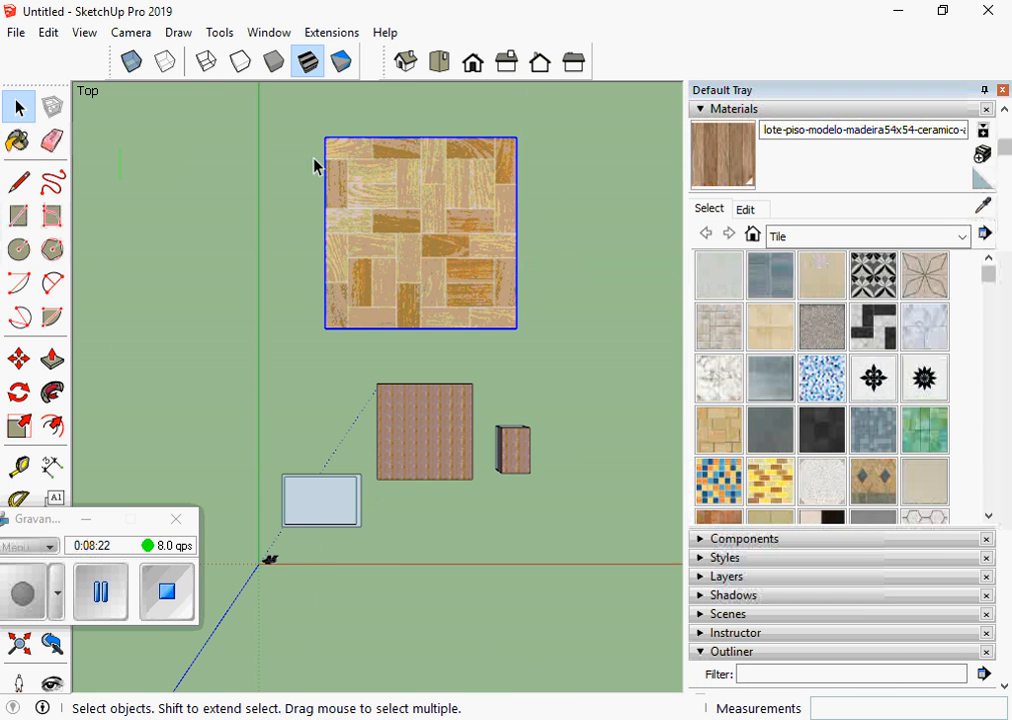
- Explode the placed ceramic floor image into an editable textured face
scroll(306, 156, up, 2)
right_click(440, 208)
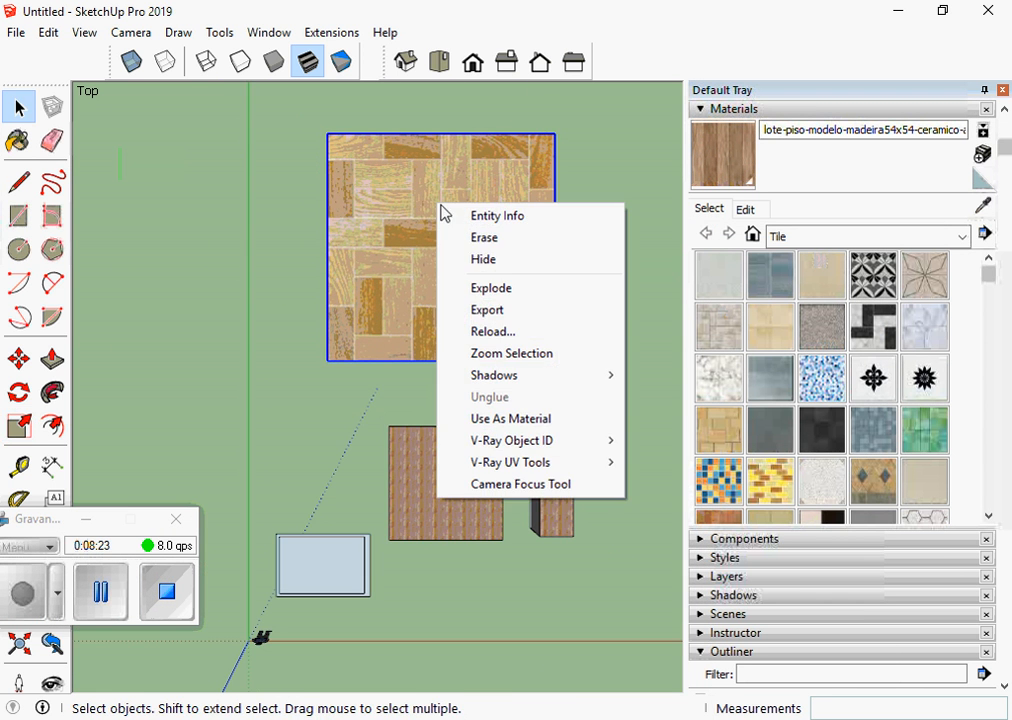
click(526, 290)
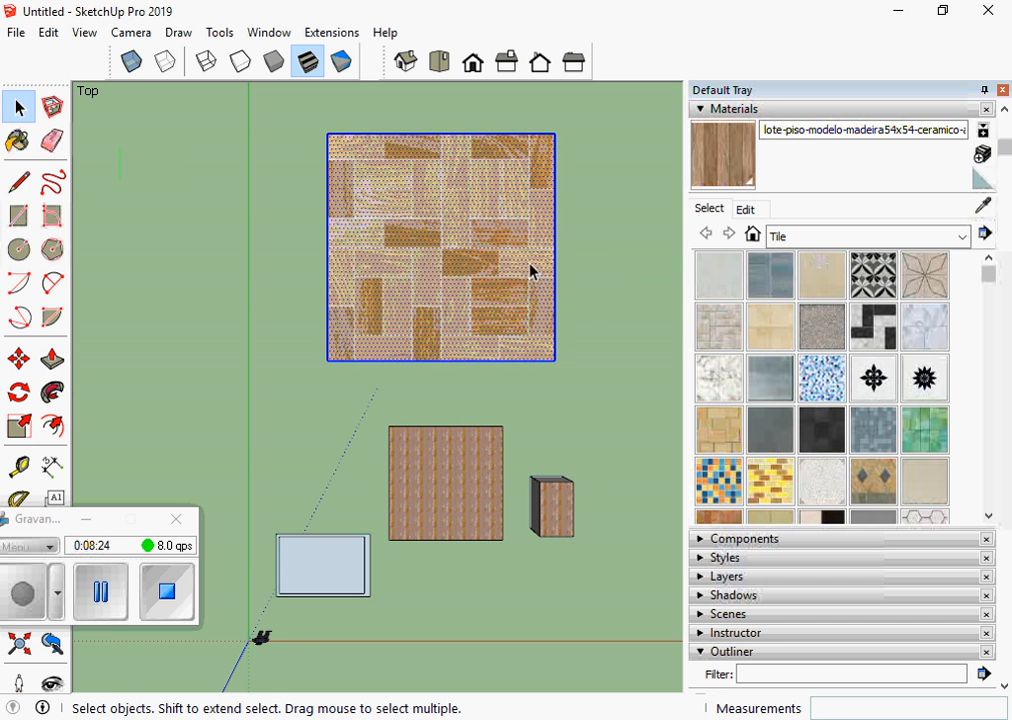
- Select only the ceramic-textured face and turn off its Projected texture option
click(439, 219)
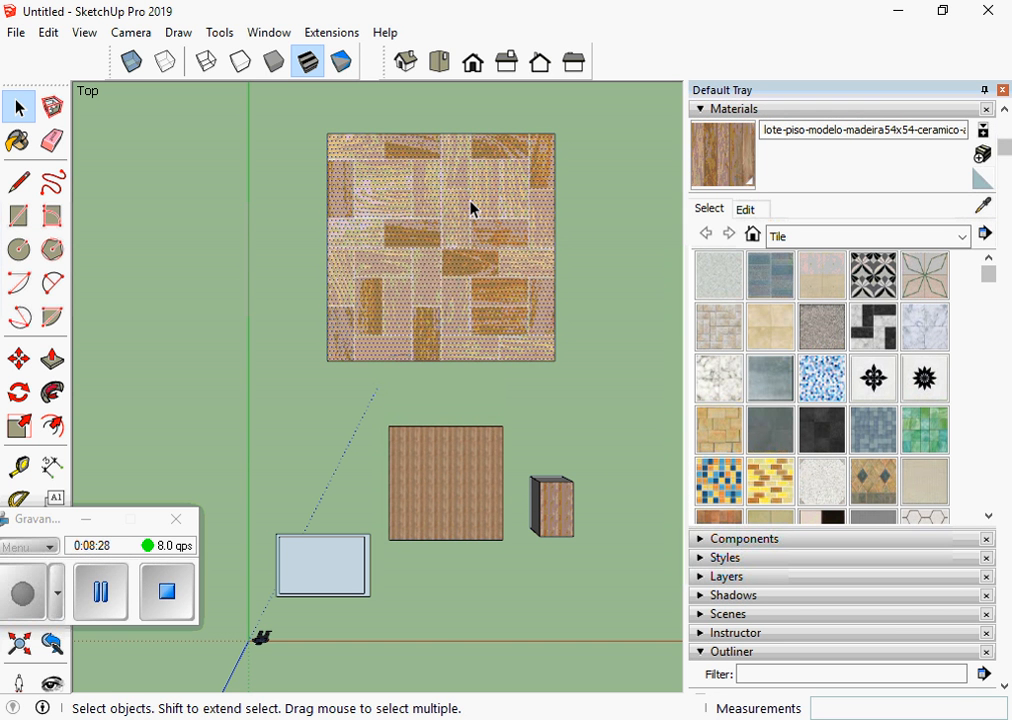
double_click(512, 178)
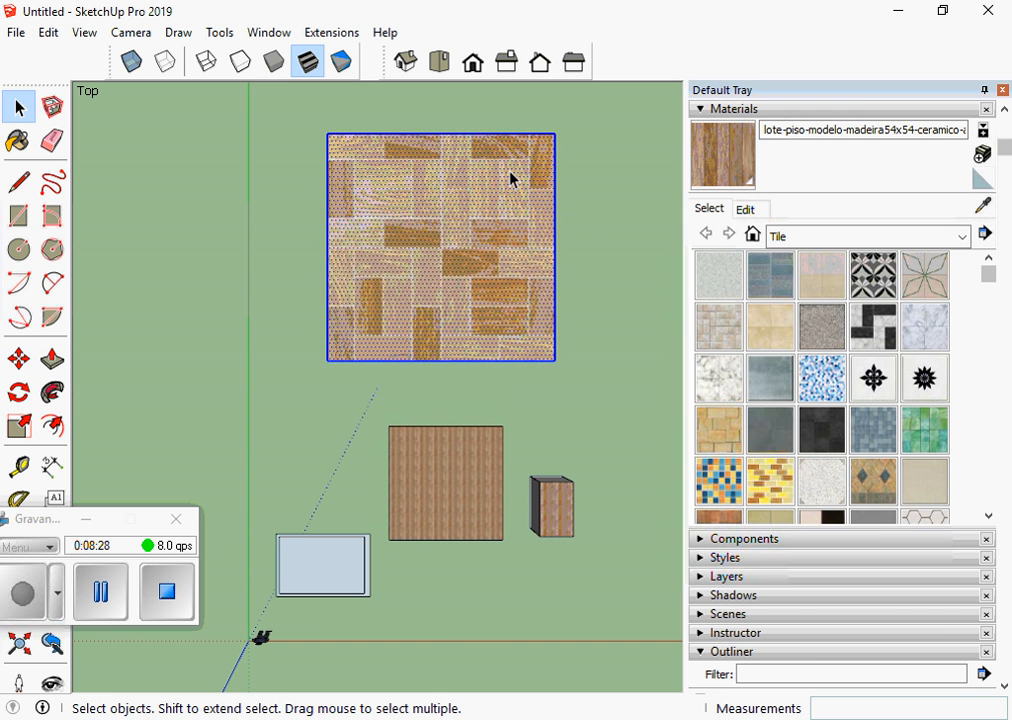
right_click(451, 185)
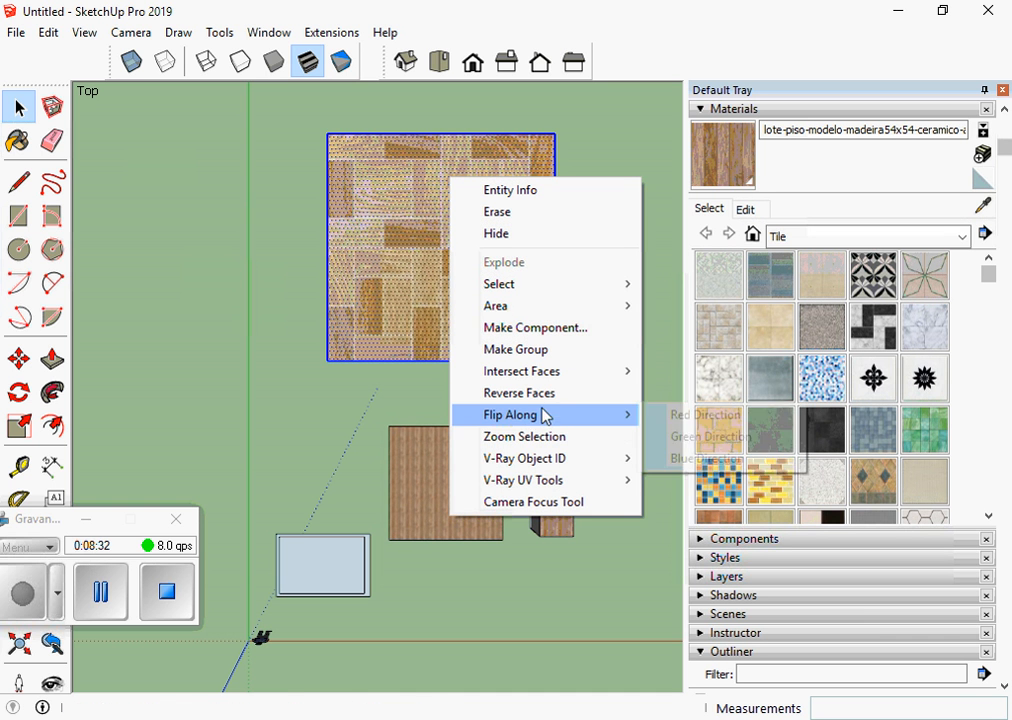
click(425, 240)
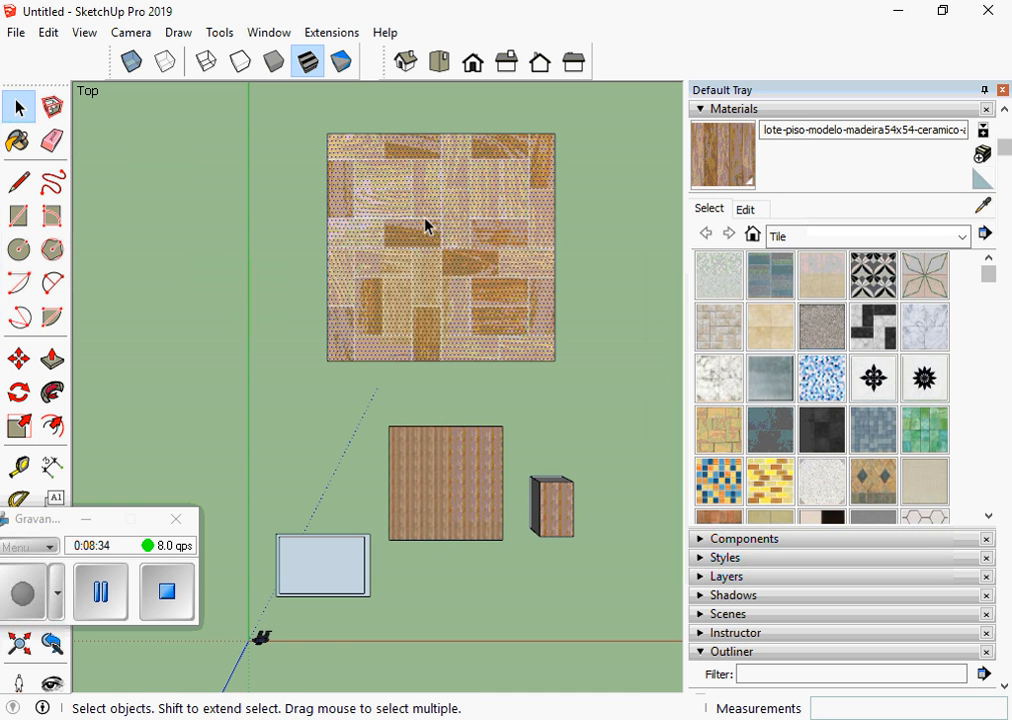
right_click(418, 204)
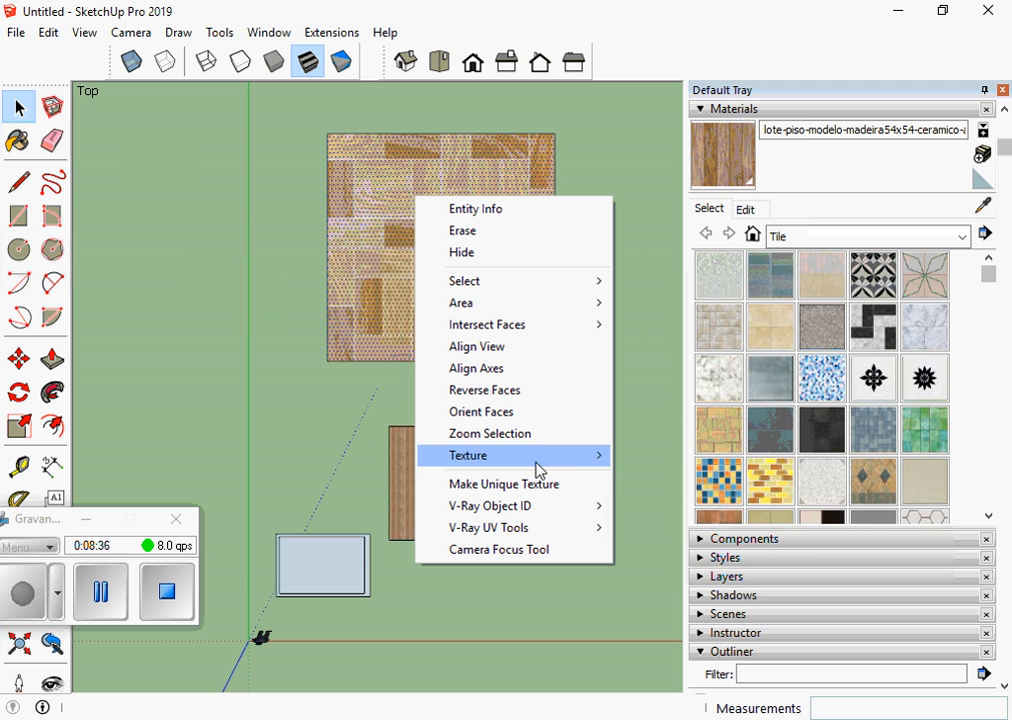
mouse_move(576, 460)
click(668, 507)
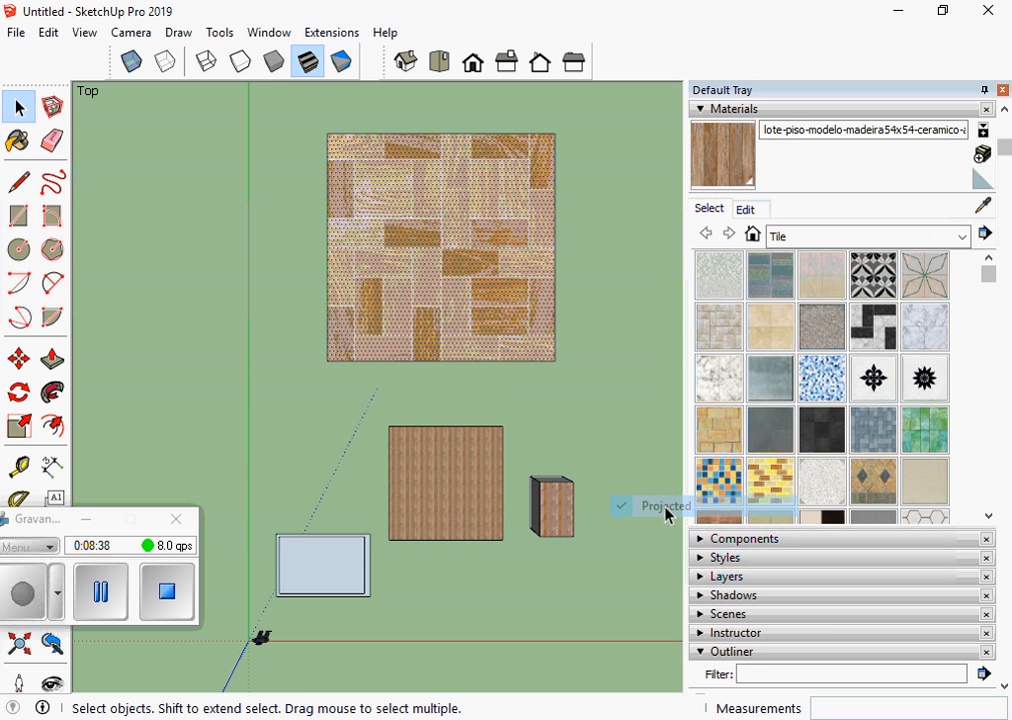
- Clear the face selection and sample the piso-ceramico-cambara material from the ceramic-textured face
middle_drag(596, 364, 505, 240)
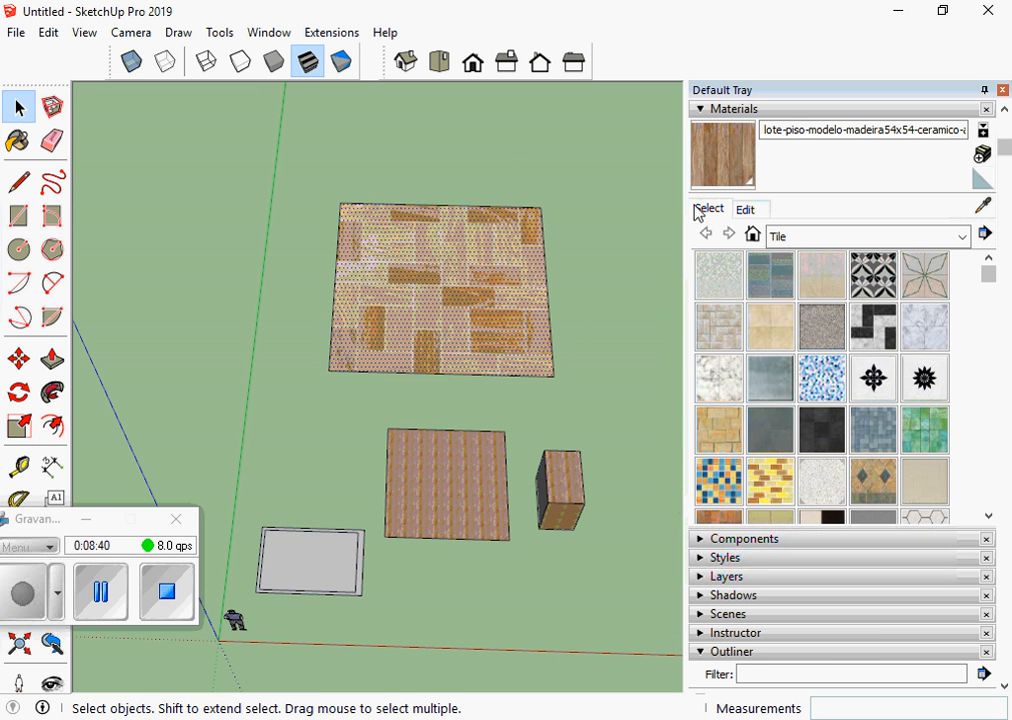
click(748, 210)
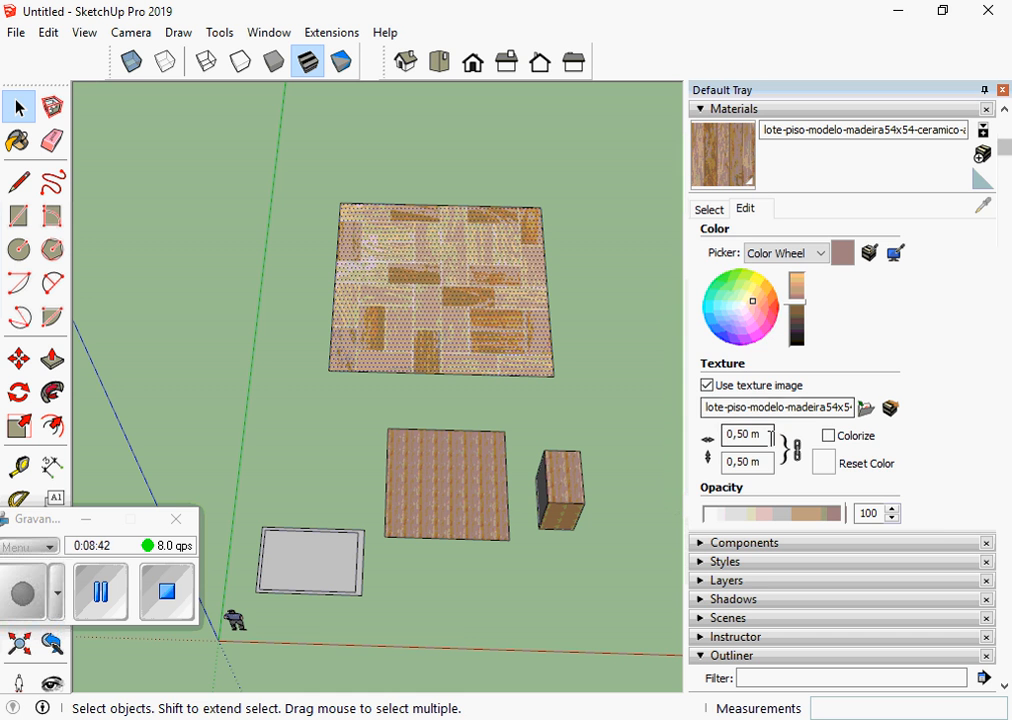
click(657, 240)
click(709, 210)
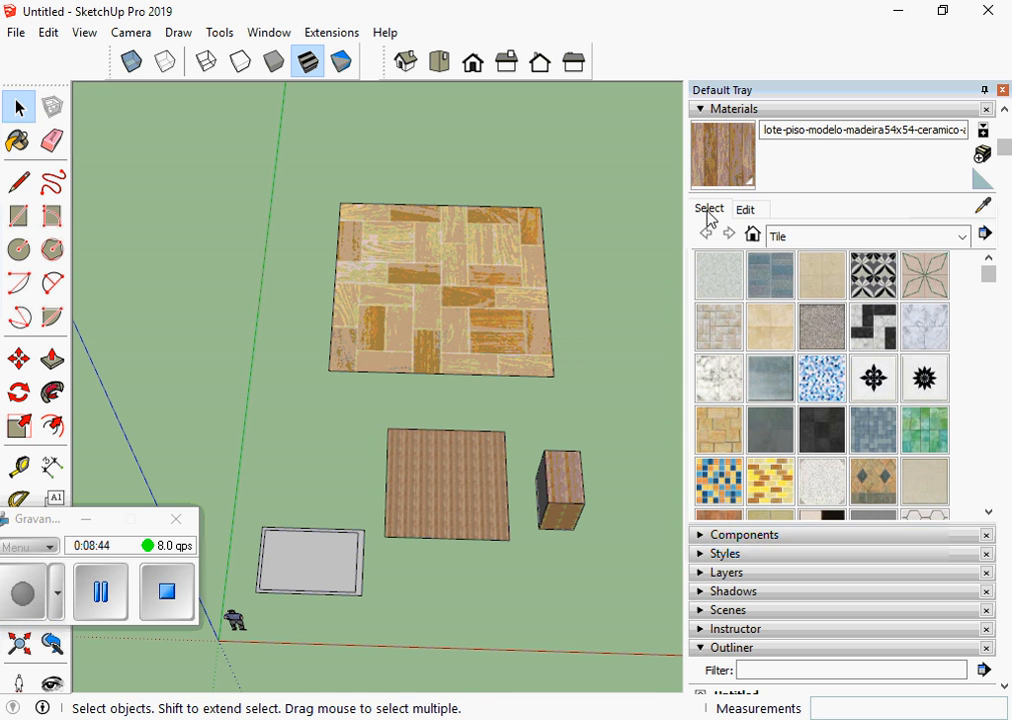
click(983, 205)
click(459, 264)
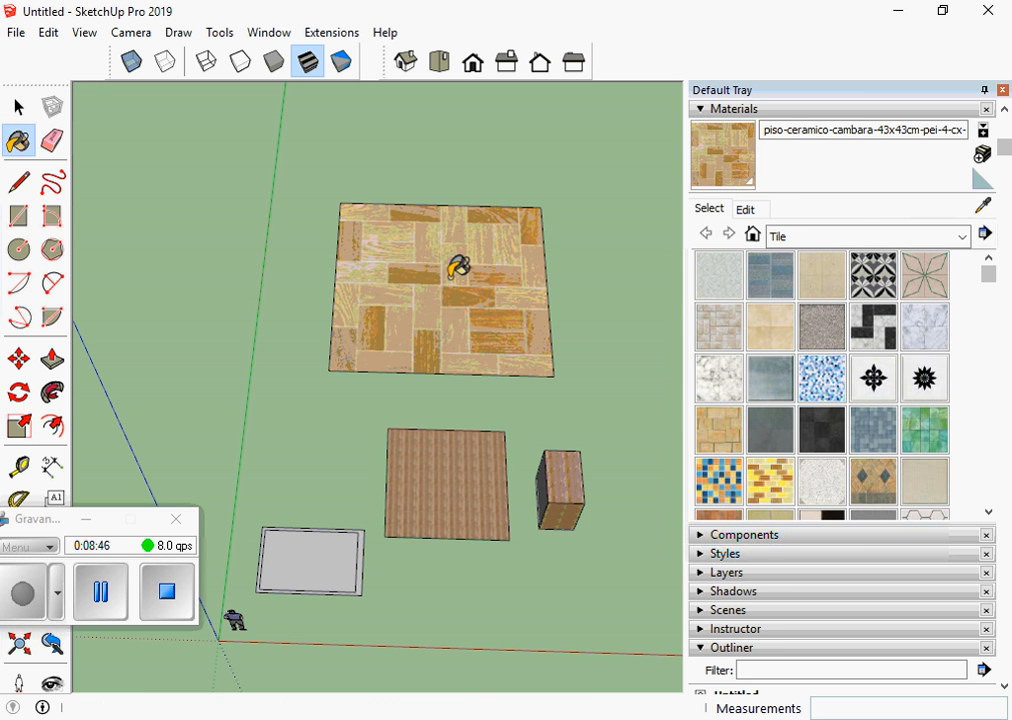
- Set the sampled ceramic material's texture size to 1 m wide by 1 m high
click(745, 210)
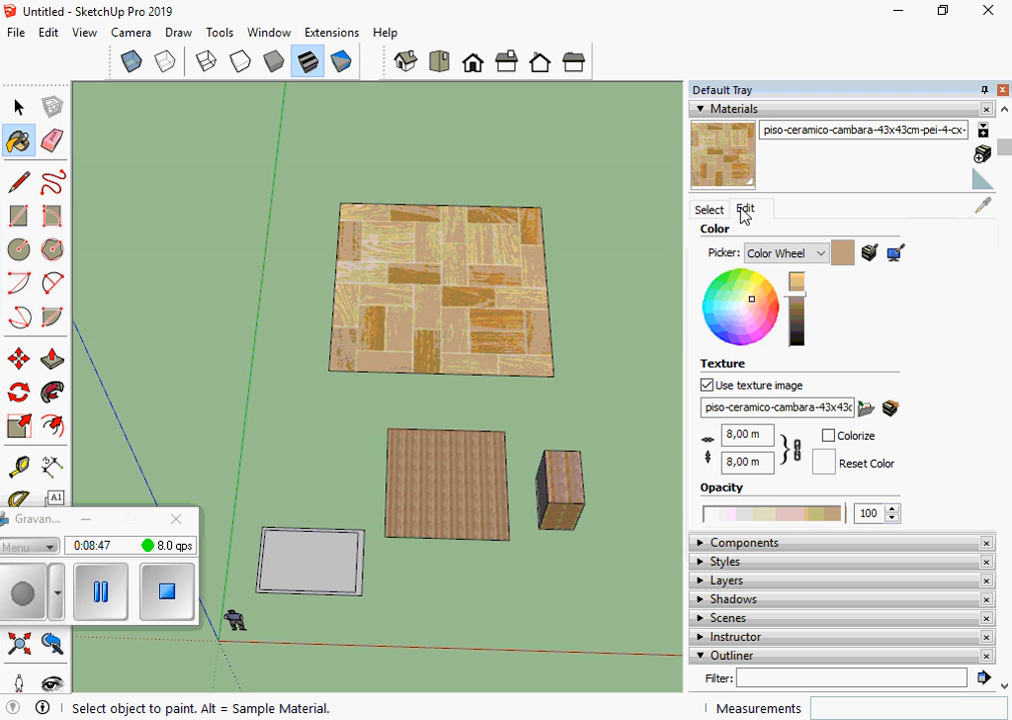
click(750, 434)
double_click(745, 434)
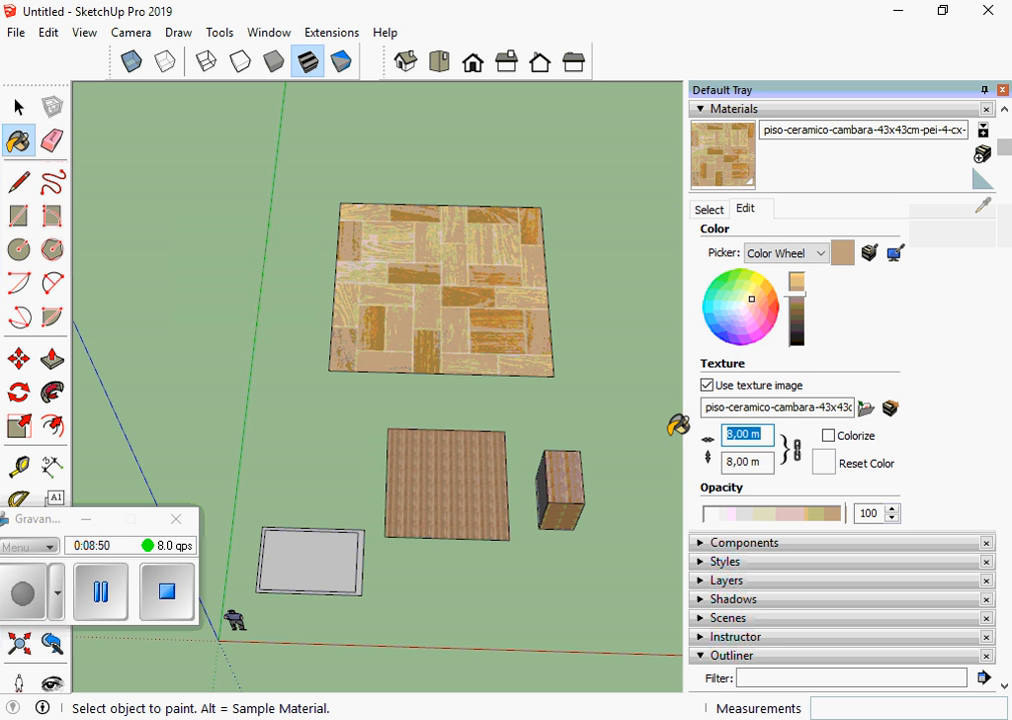
text(1)
key(Return)
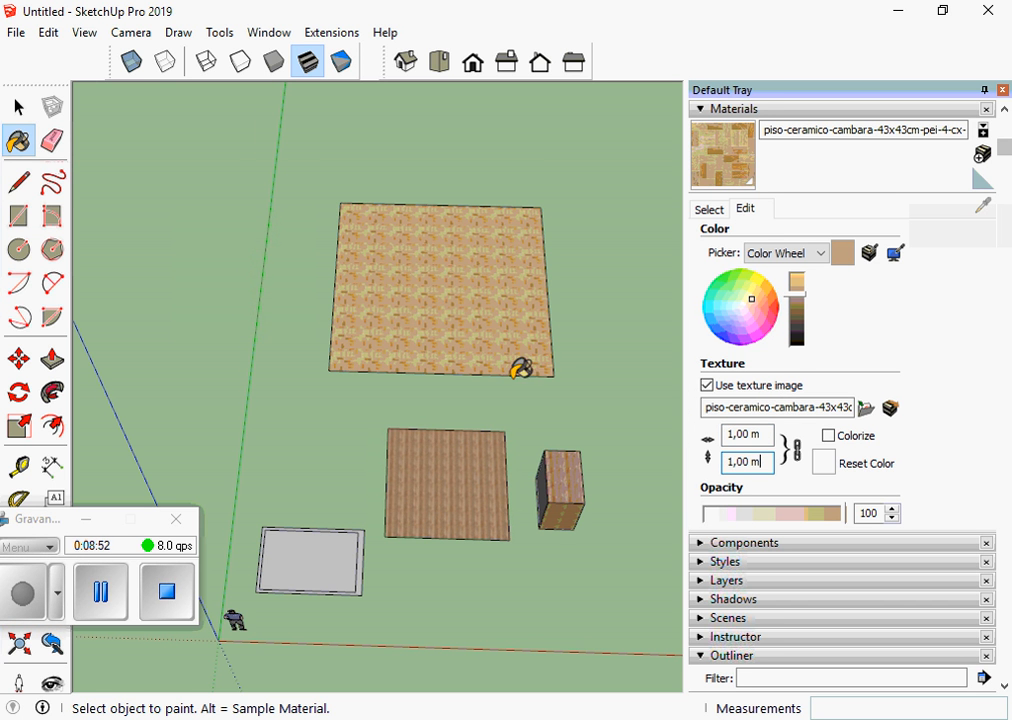
- Examine the rescaled ceramic pattern up close, checking how its tiles repeat and compare with the other objects
scroll(479, 348, up, 8)
scroll(446, 276, up, 2)
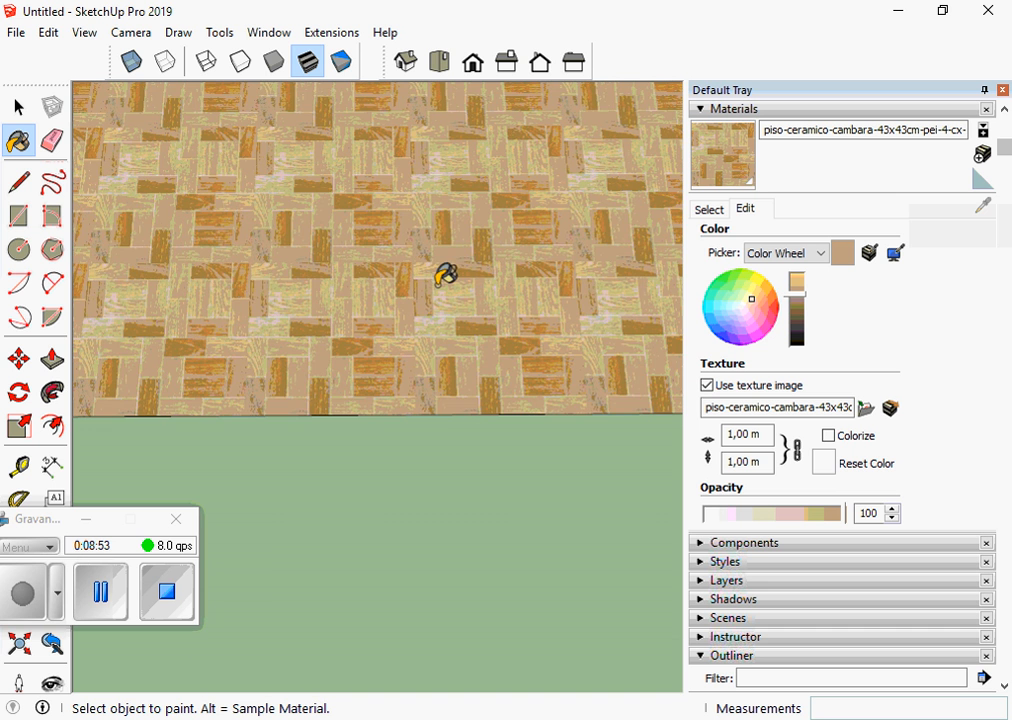
scroll(446, 276, up, 2)
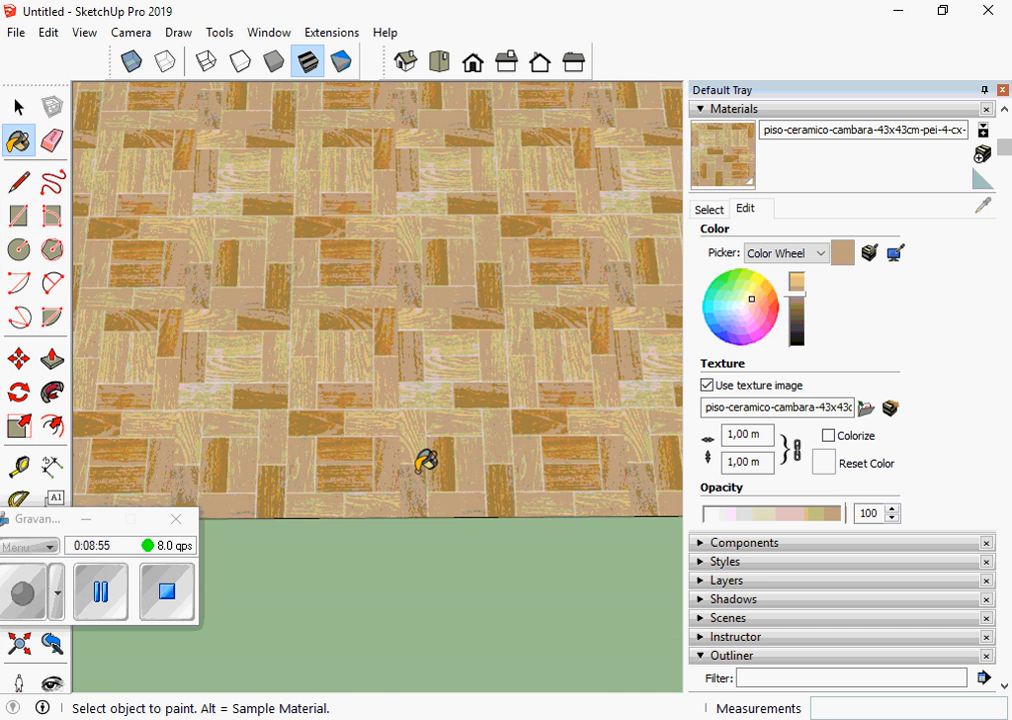
scroll(402, 260, up, 3)
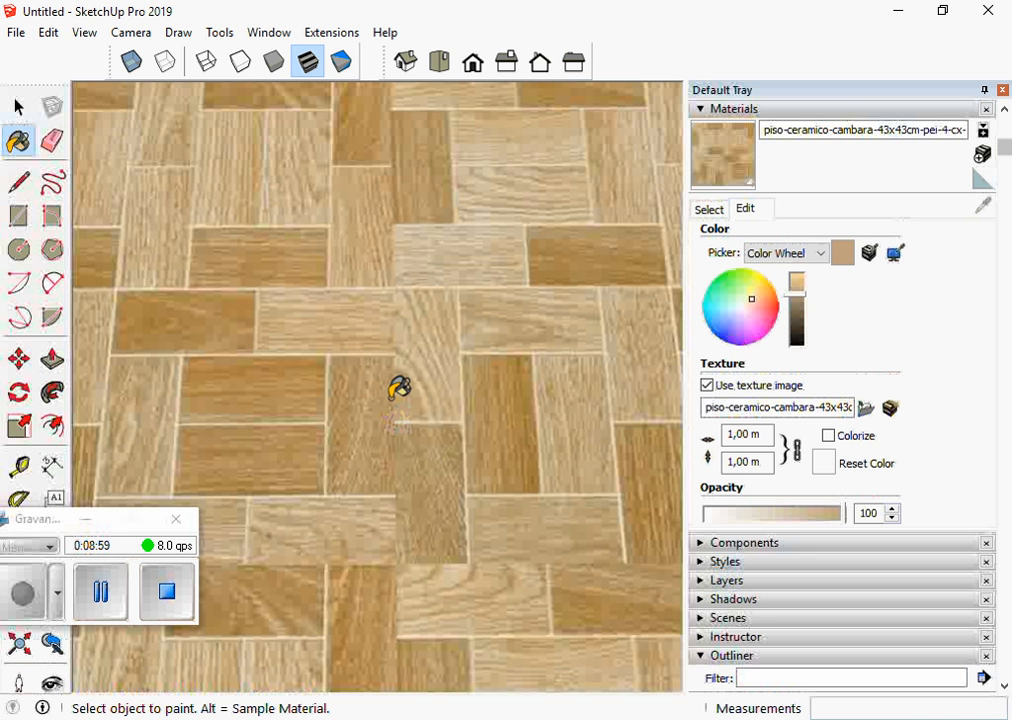
scroll(470, 199, down, 2)
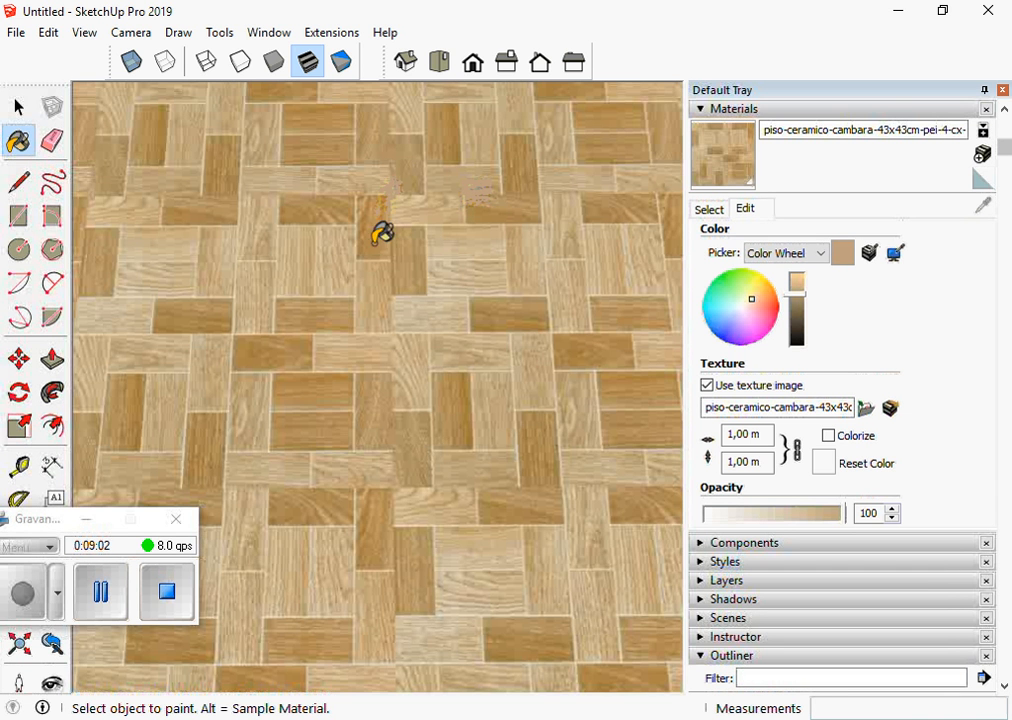
scroll(450, 250, down, 2)
scroll(458, 237, down, 2)
key(space)
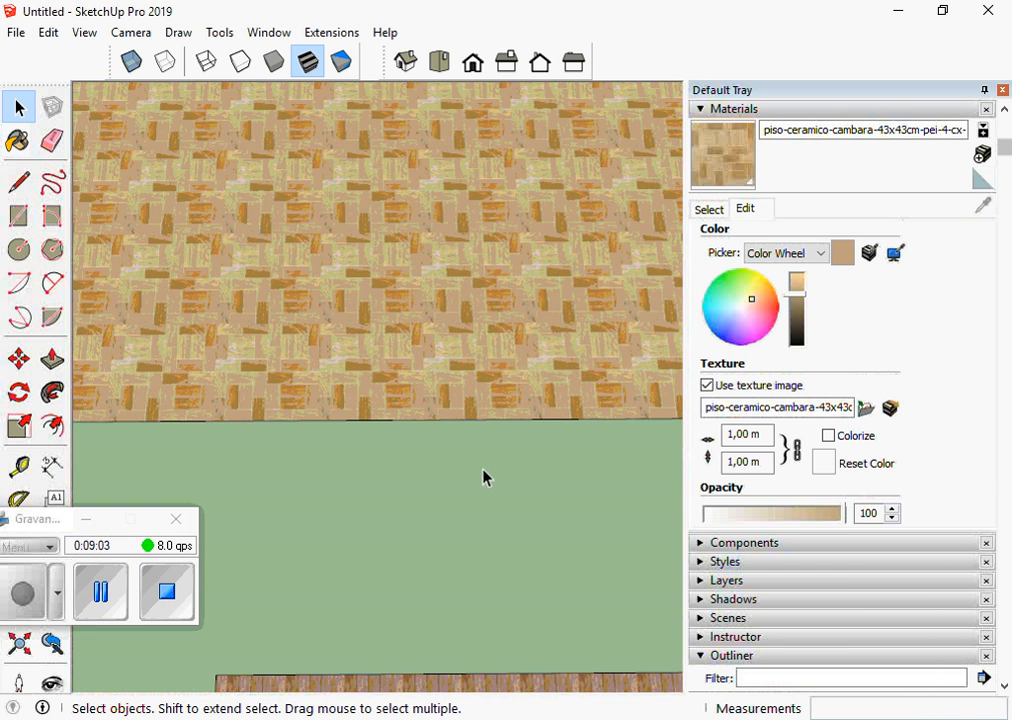
middle_drag(483, 477, 518, 373)
scroll(518, 373, down, 2)
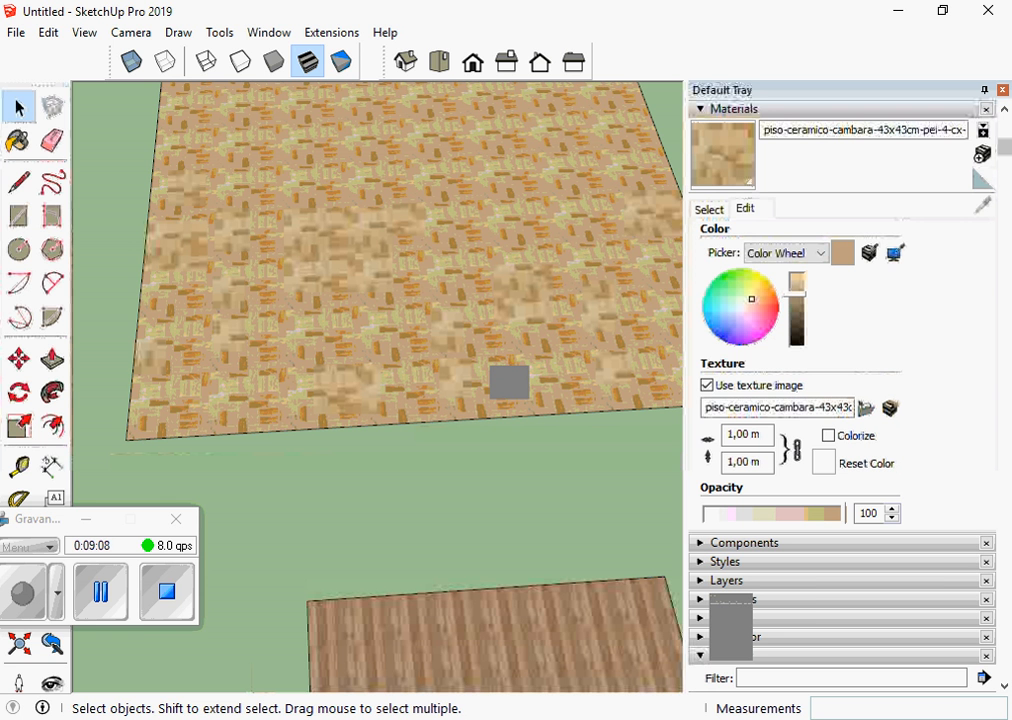
scroll(376, 311, down, 6)
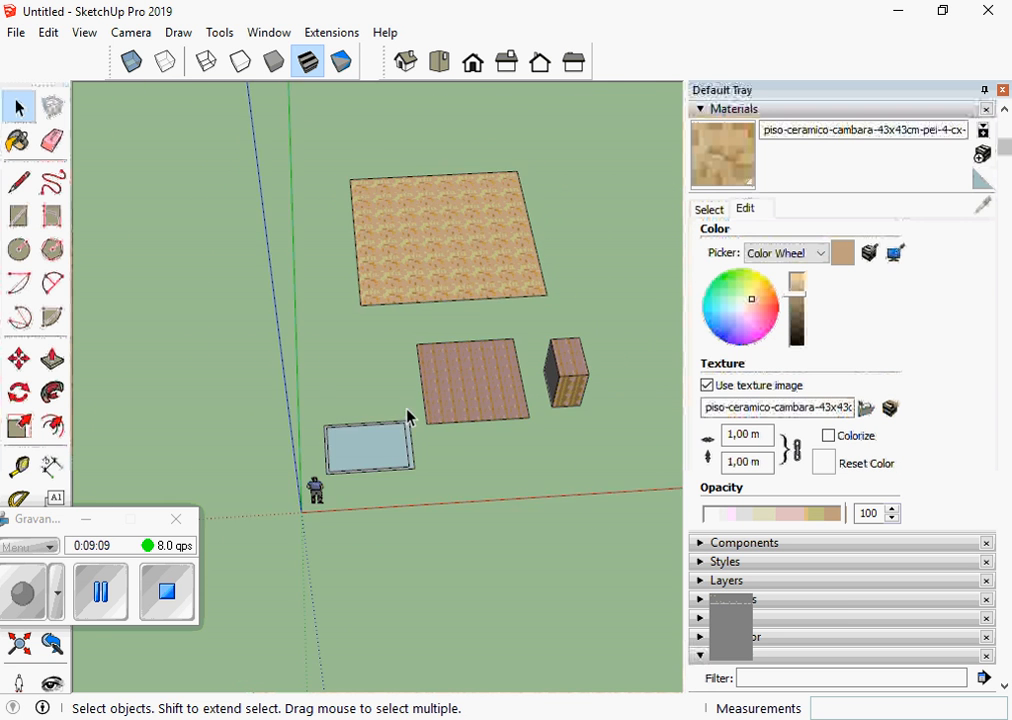
- Open the floor component of the room plan for editing and paint its face with the piso-ceramico-cambara material
scroll(390, 425, up, 4)
click(710, 209)
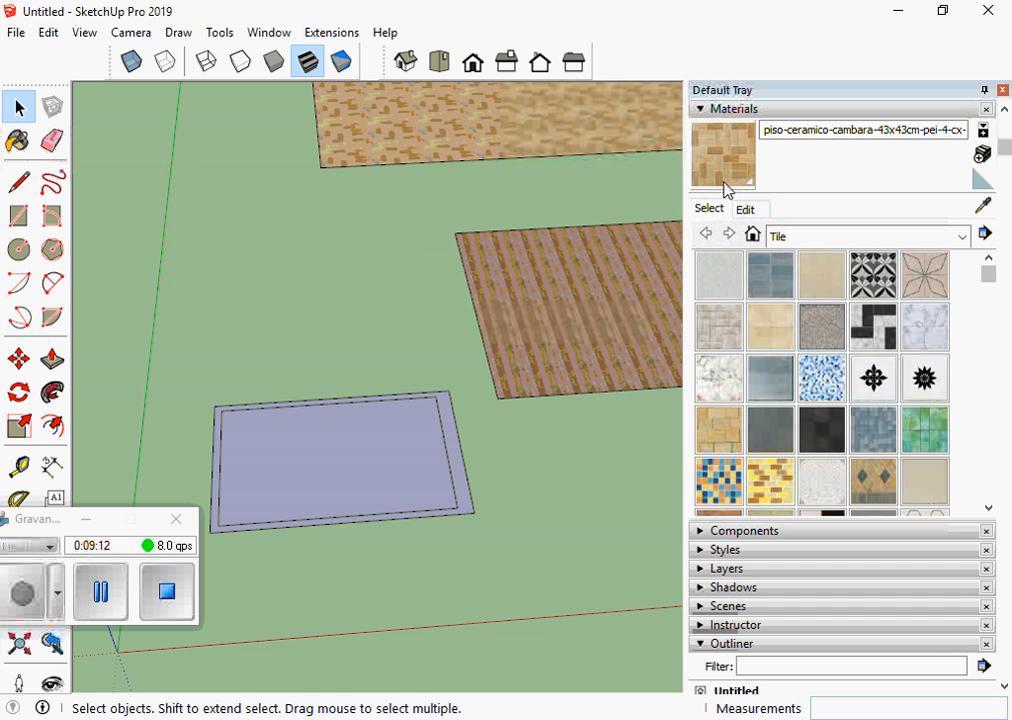
scroll(350, 502, down, 1)
scroll(305, 524, up, 4)
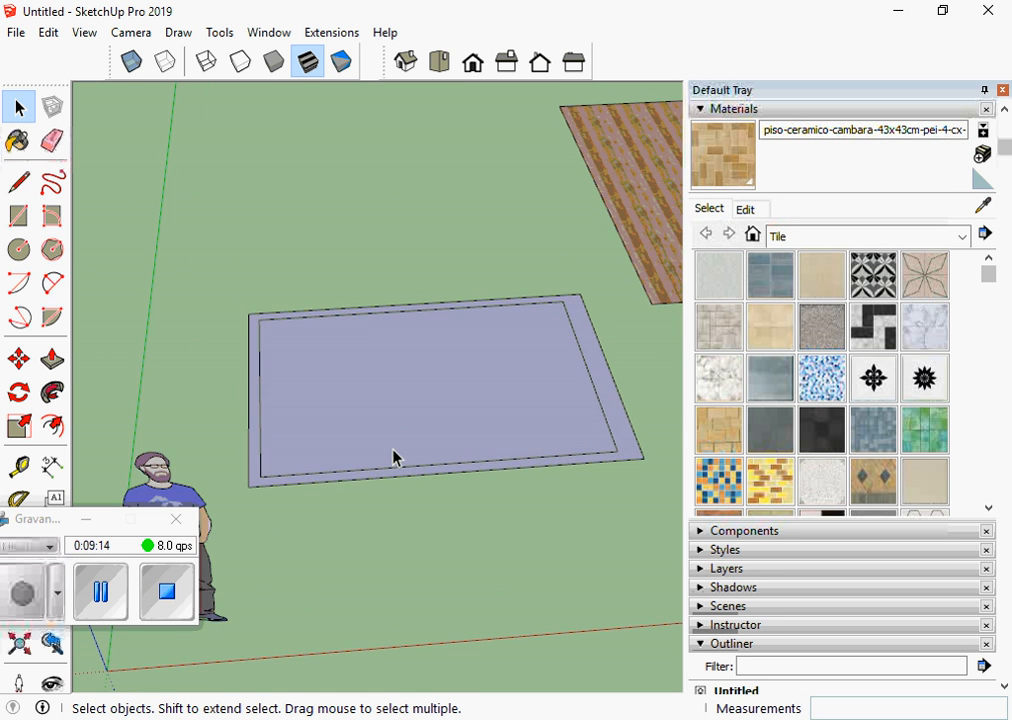
double_click(409, 429)
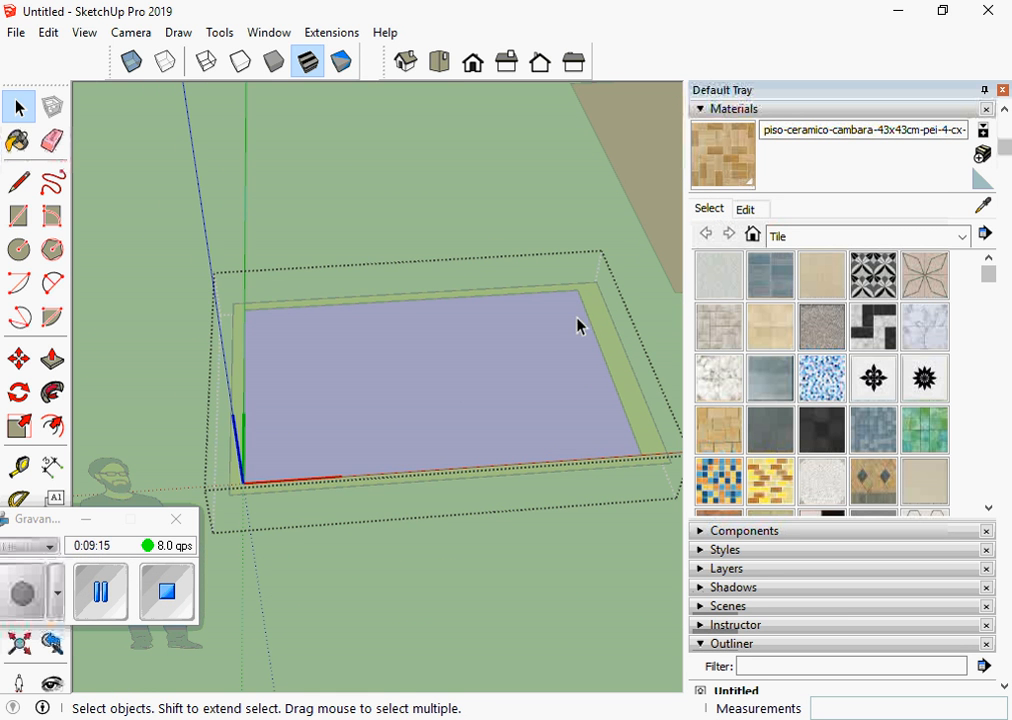
click(750, 172)
click(472, 385)
- Examine how the ceramic tiles start at the floor's corner by the component origin, and select the floor face
mouse_move(472, 385)
middle_down()
mouse_move(373, 422)
mouse_move(350, 449)
middle_up()
scroll(343, 445, up, 1)
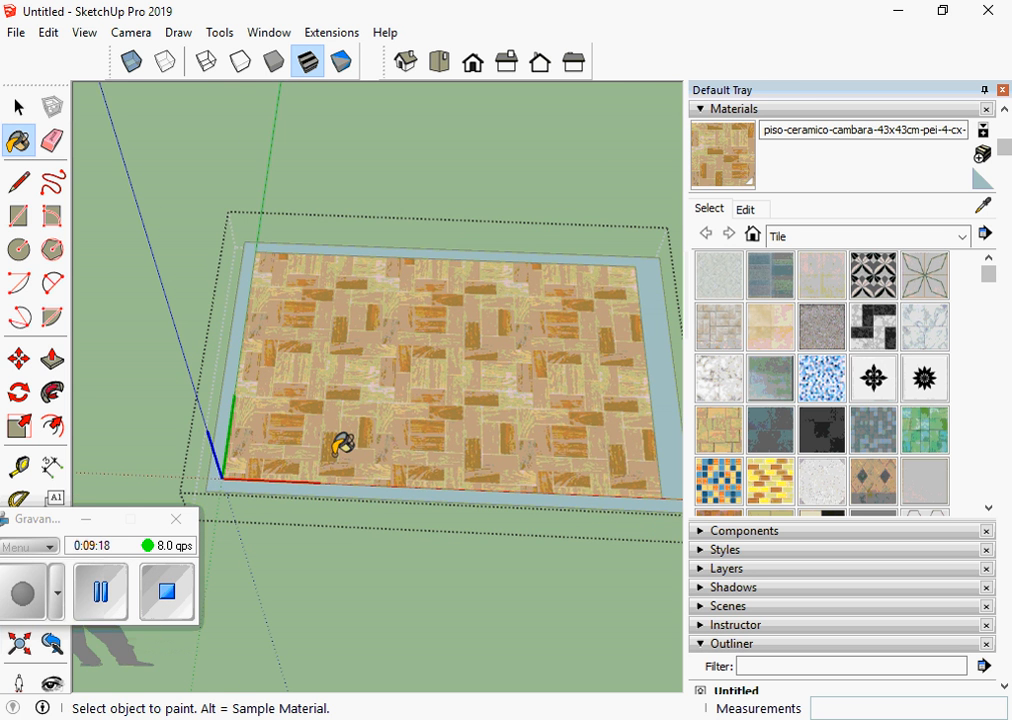
scroll(342, 443, up, 3)
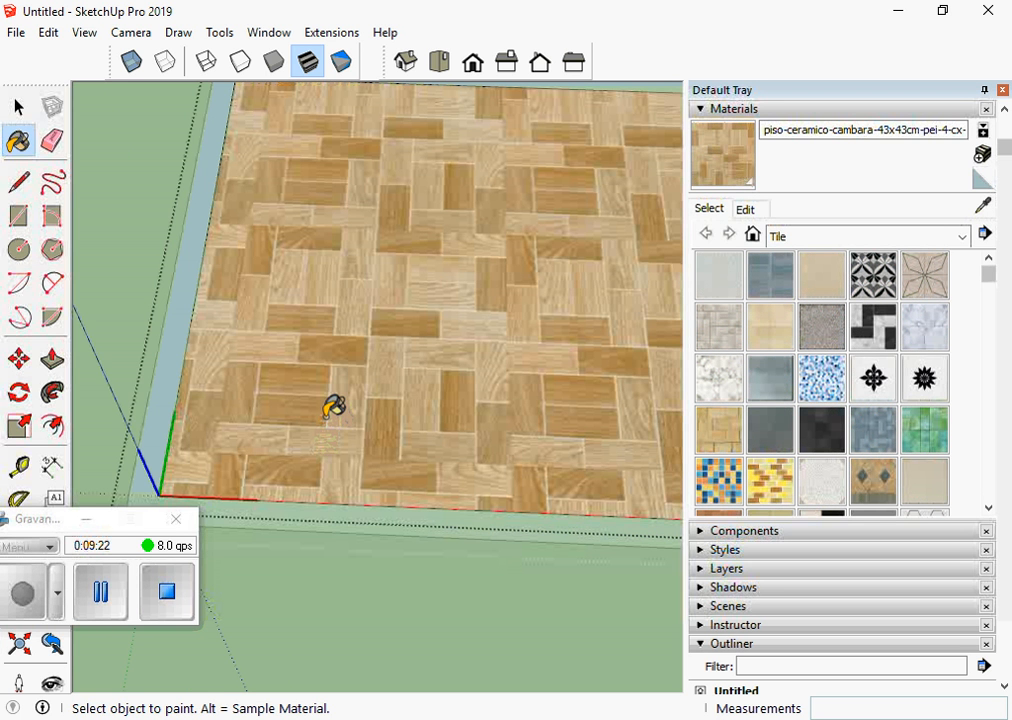
scroll(371, 398, down, 2)
scroll(195, 491, up, 2)
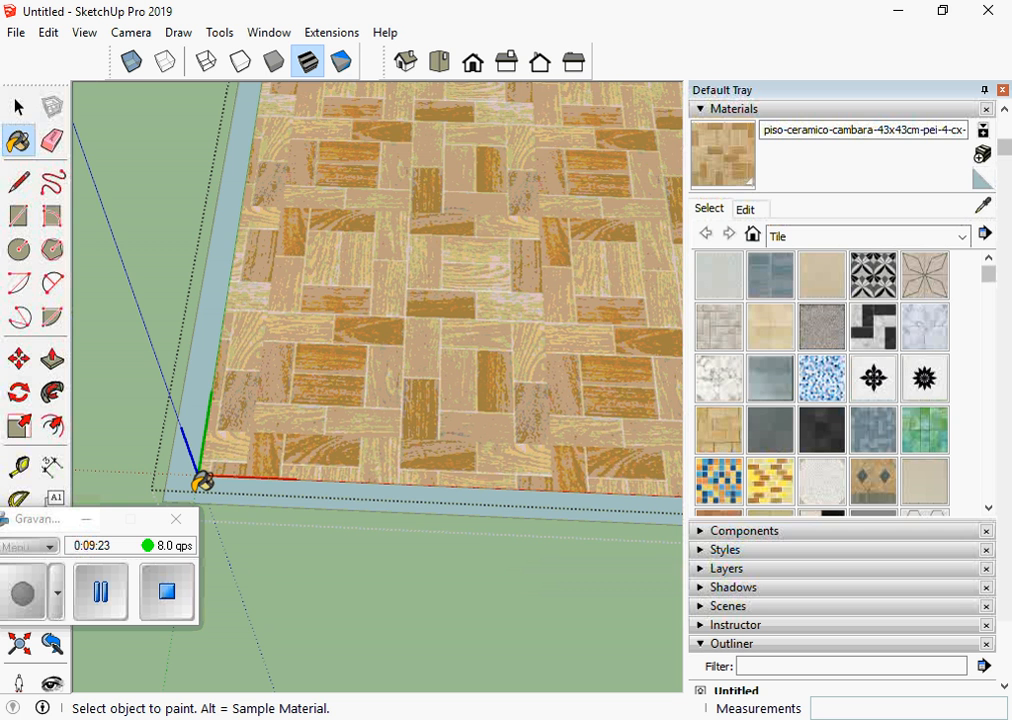
scroll(201, 484, up, 1)
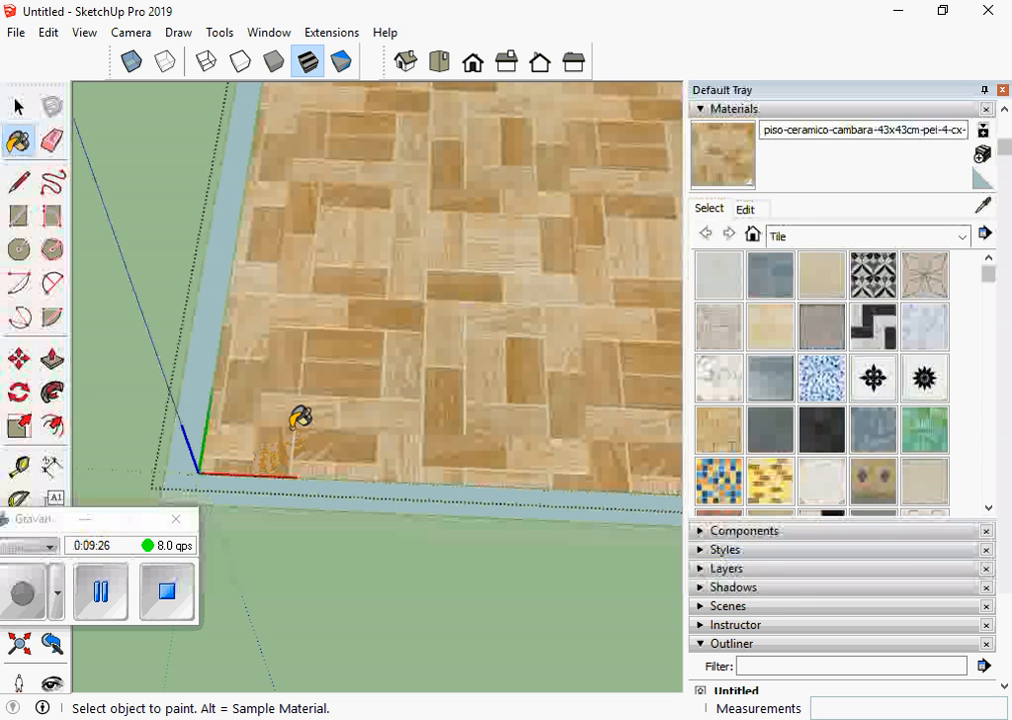
click(306, 422)
click(19, 108)
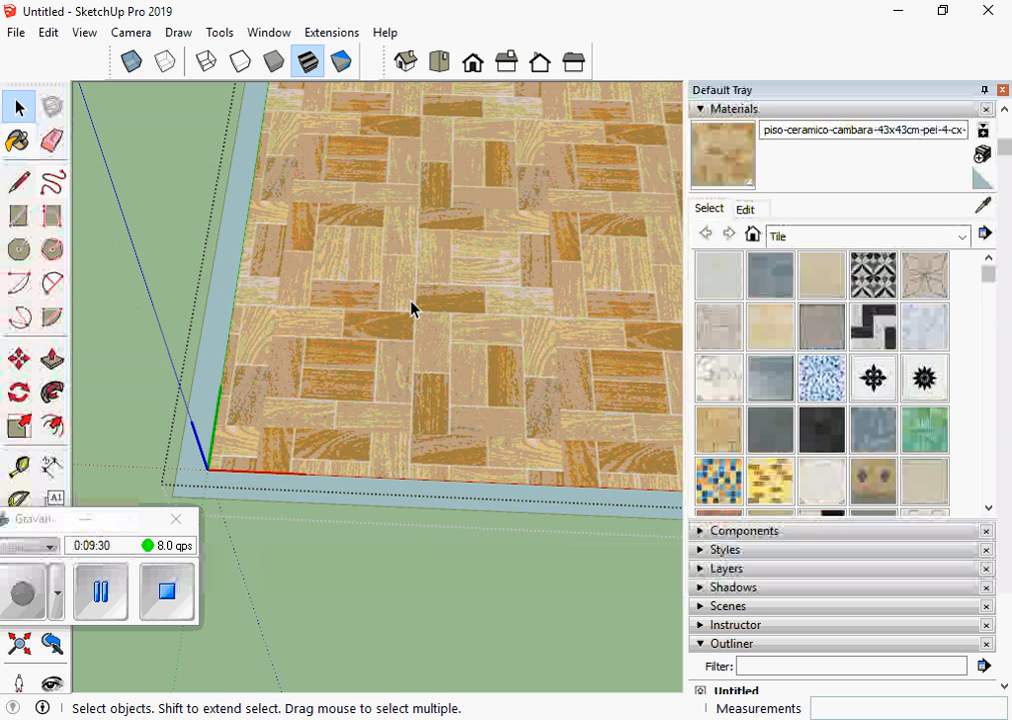
click(435, 270)
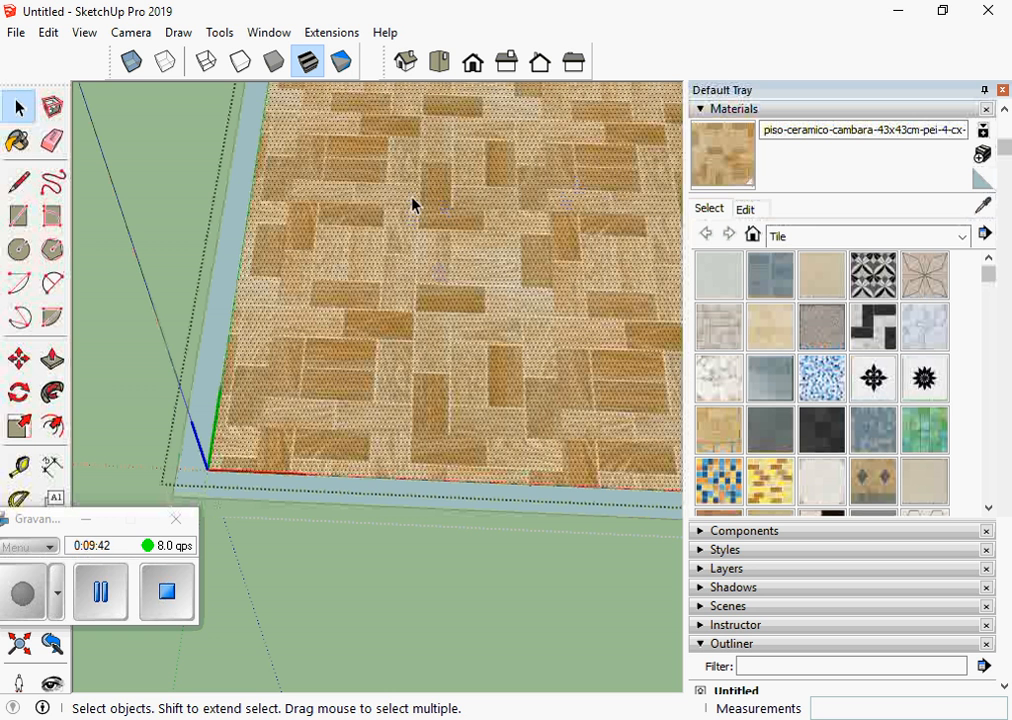
- Position the ceramic texture on the floor face so that its move pin snaps to the floor's corner at the component origin
click(735, 163)
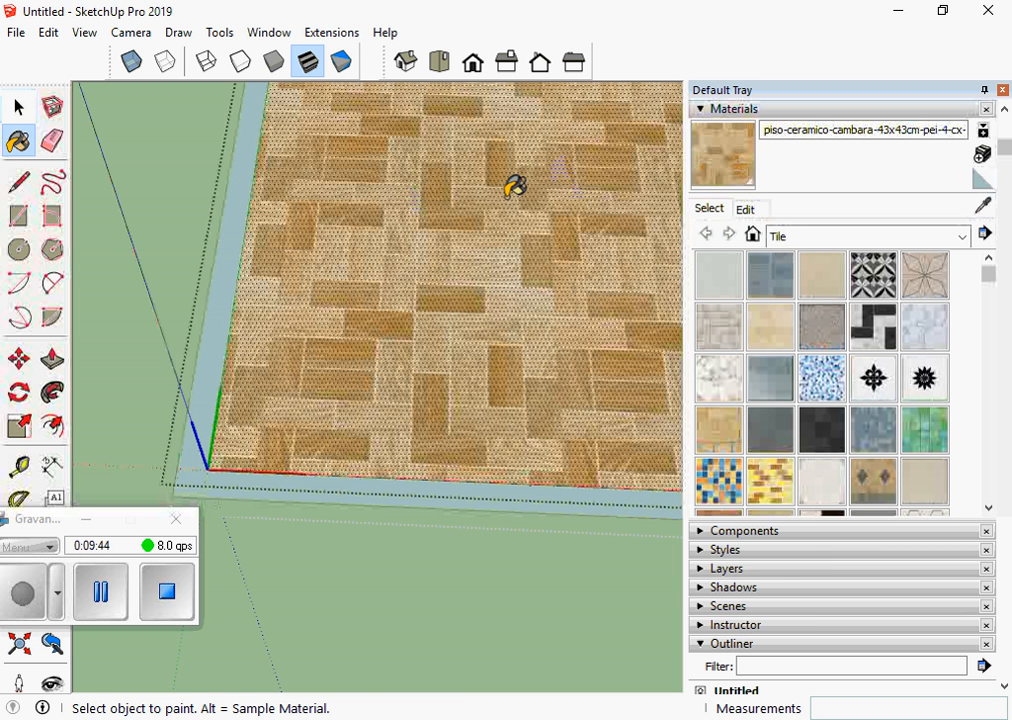
right_click(405, 189)
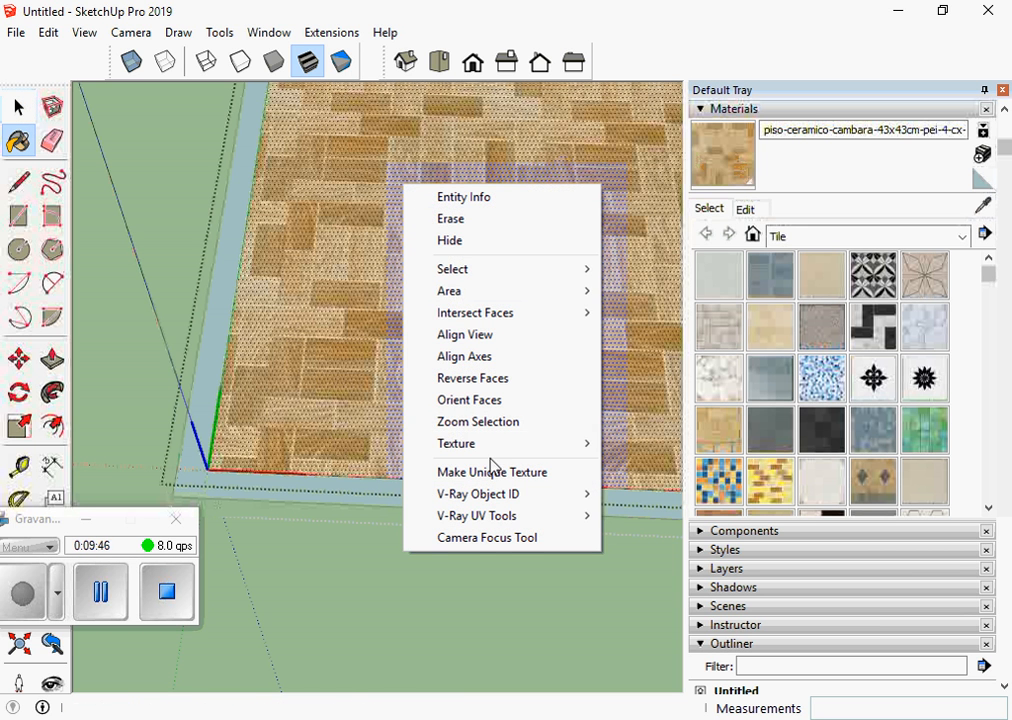
mouse_move(492, 452)
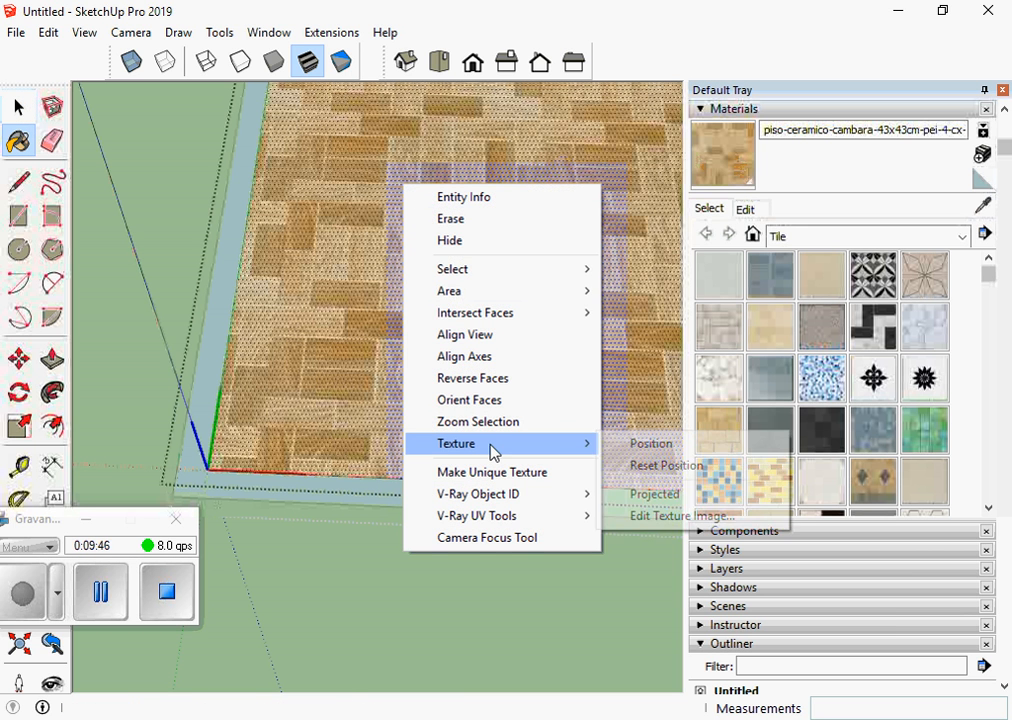
click(651, 444)
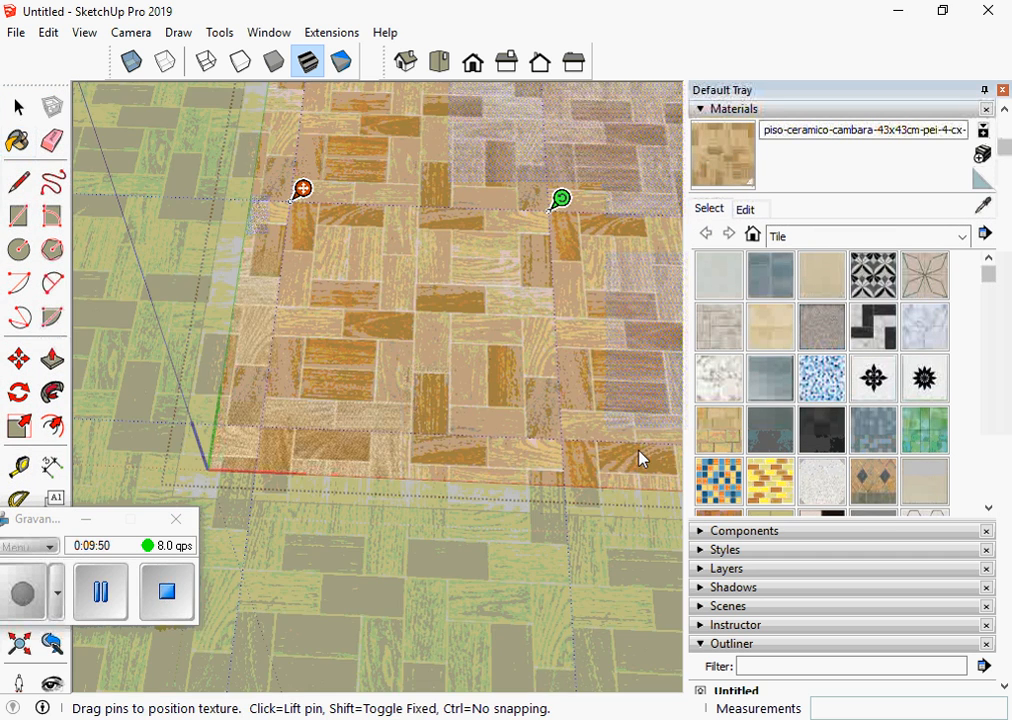
scroll(395, 479, down, 3)
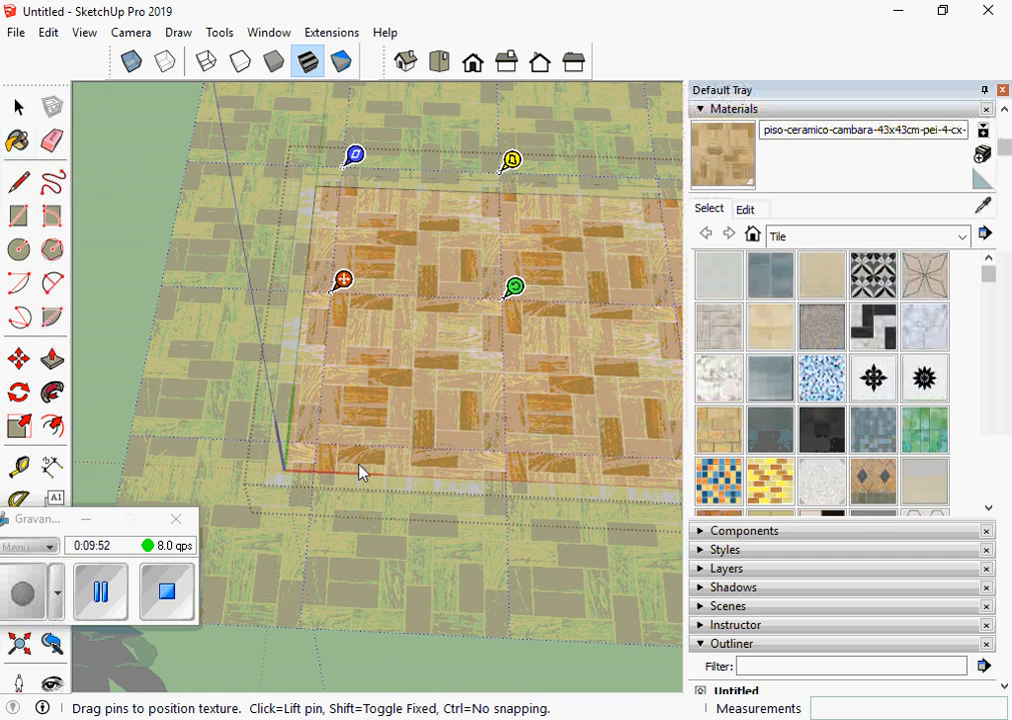
scroll(355, 469, up, 1)
middle_drag(291, 486, 385, 264)
drag(385, 265, 210, 440)
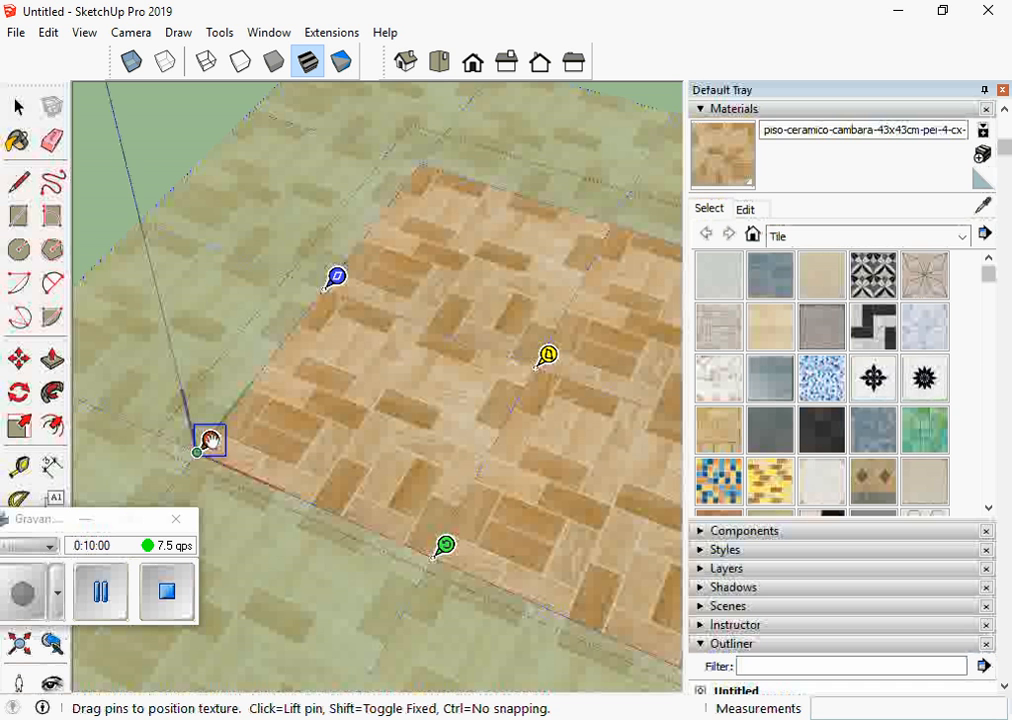
scroll(340, 378, down, 2)
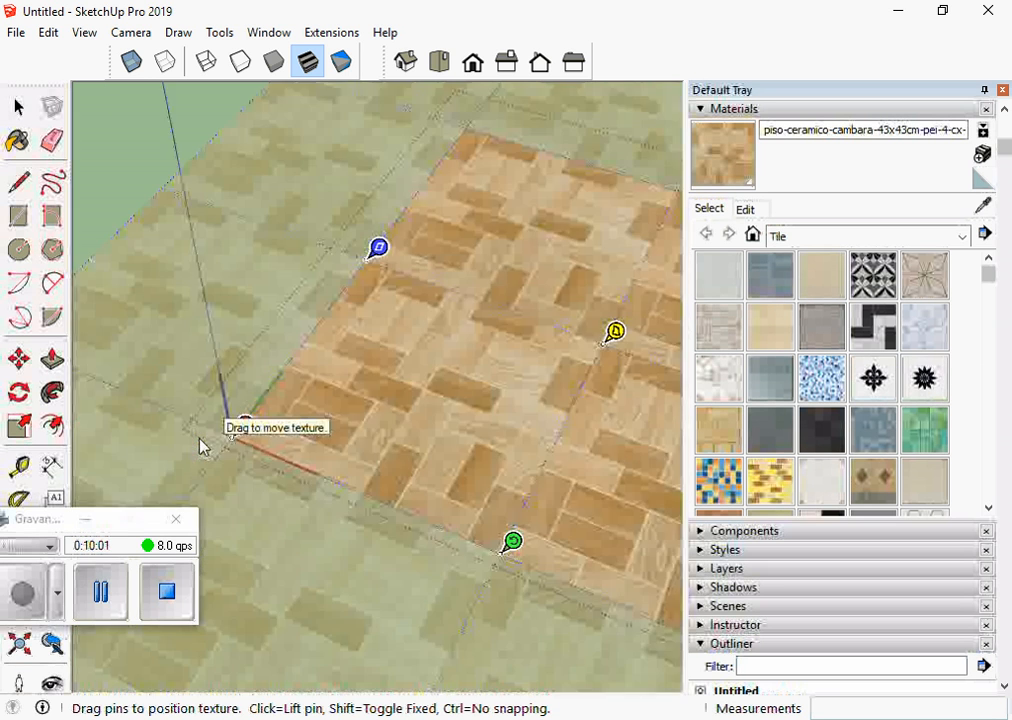
scroll(215, 445, up, 4)
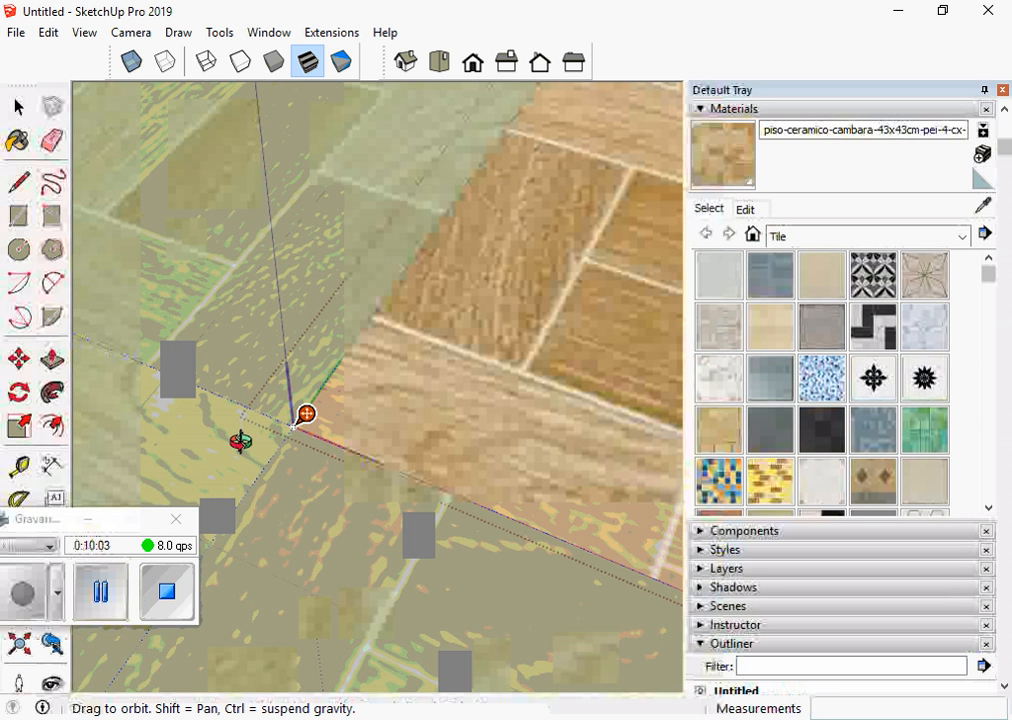
middle_drag(240, 441, 214, 351)
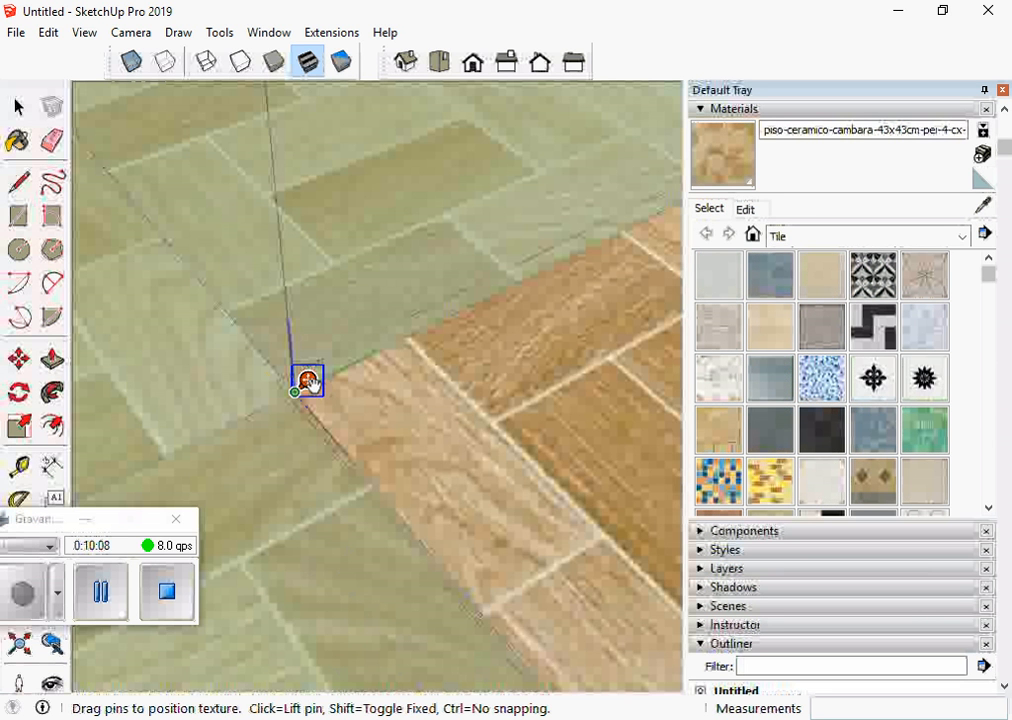
scroll(313, 412, down, 3)
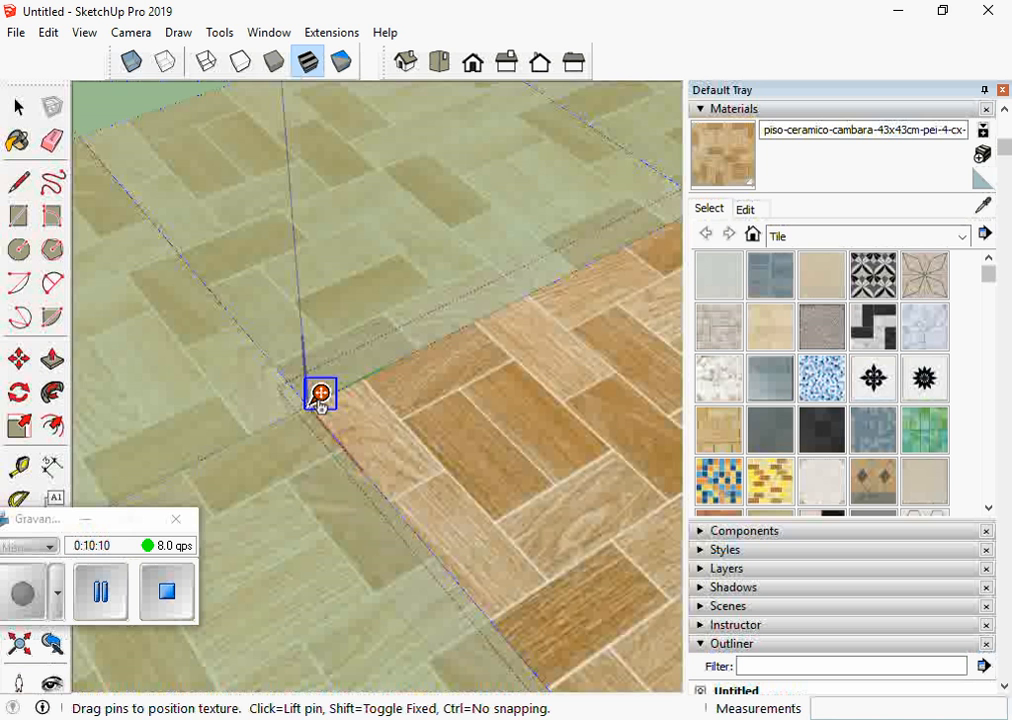
middle_drag(320, 395, 400, 501)
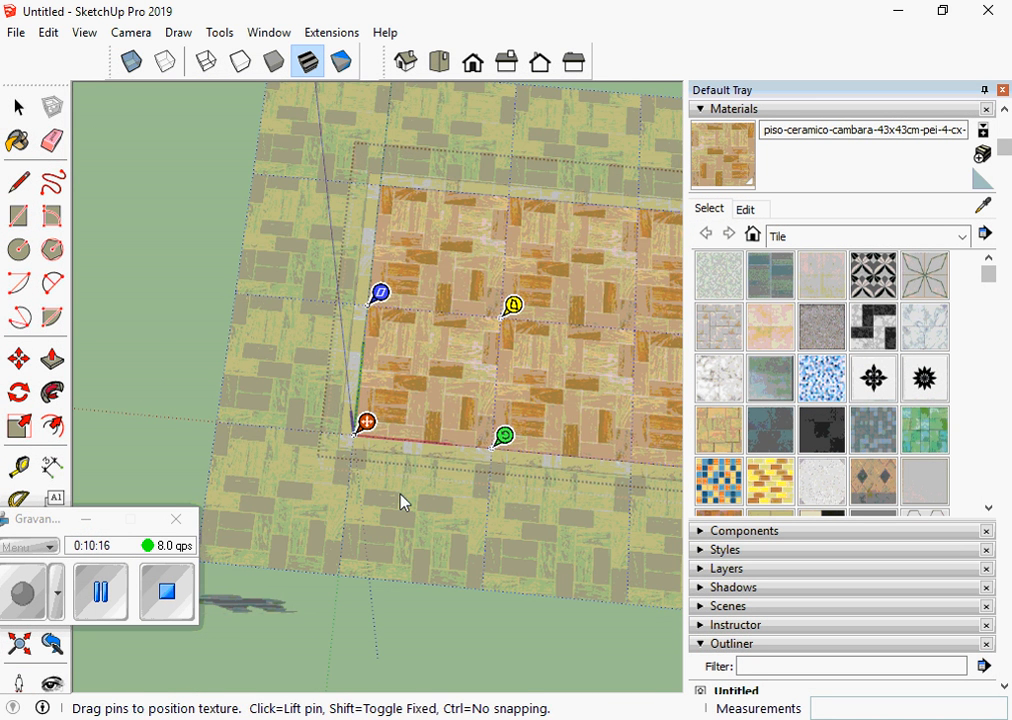
click(390, 609)
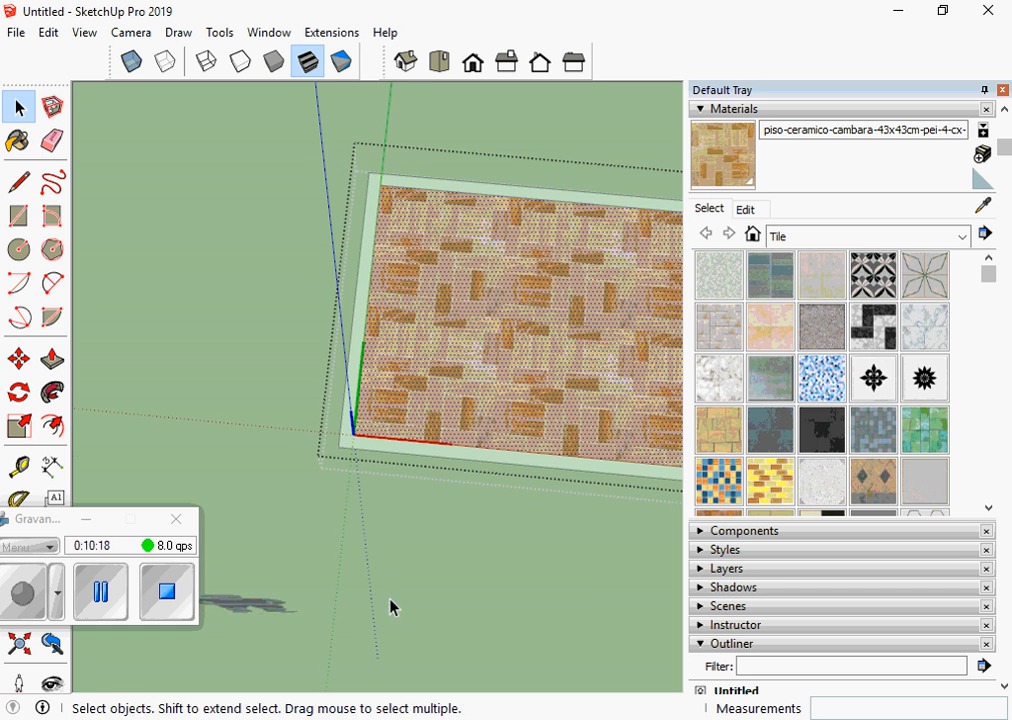
- Sample the lote-piso-modelo-madeira54x54-ceramico material from the box's upper face and paint the room's floor face with it
middle_drag(433, 424, 386, 452)
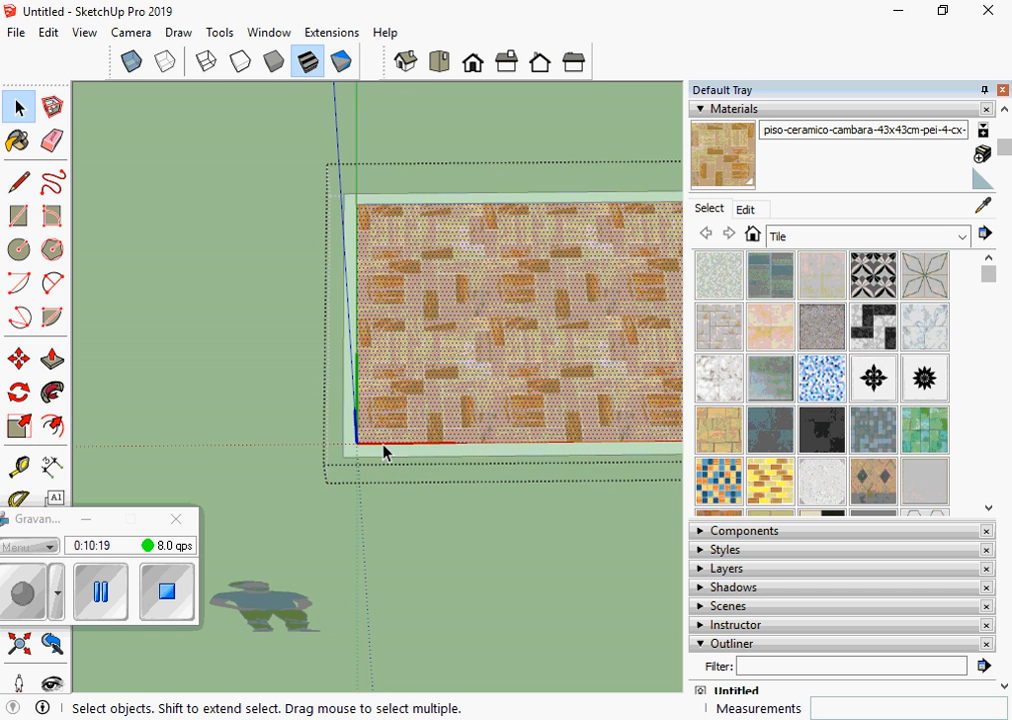
scroll(190, 332, down, 5)
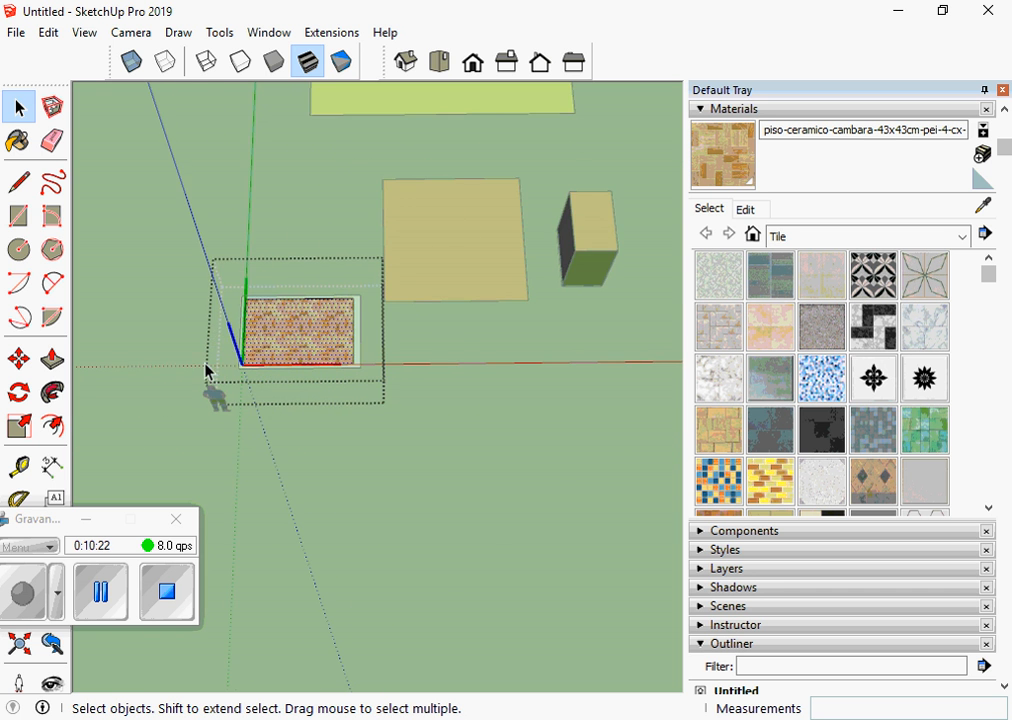
scroll(474, 350, down, 2)
scroll(565, 289, up, 2)
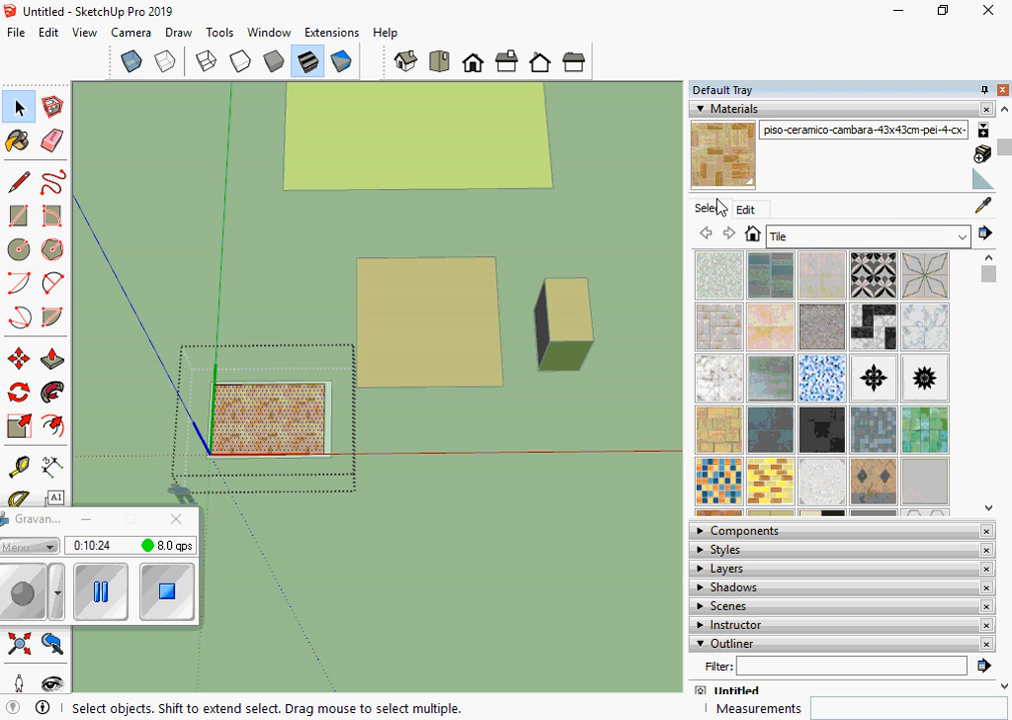
click(983, 205)
scroll(484, 378, up, 1)
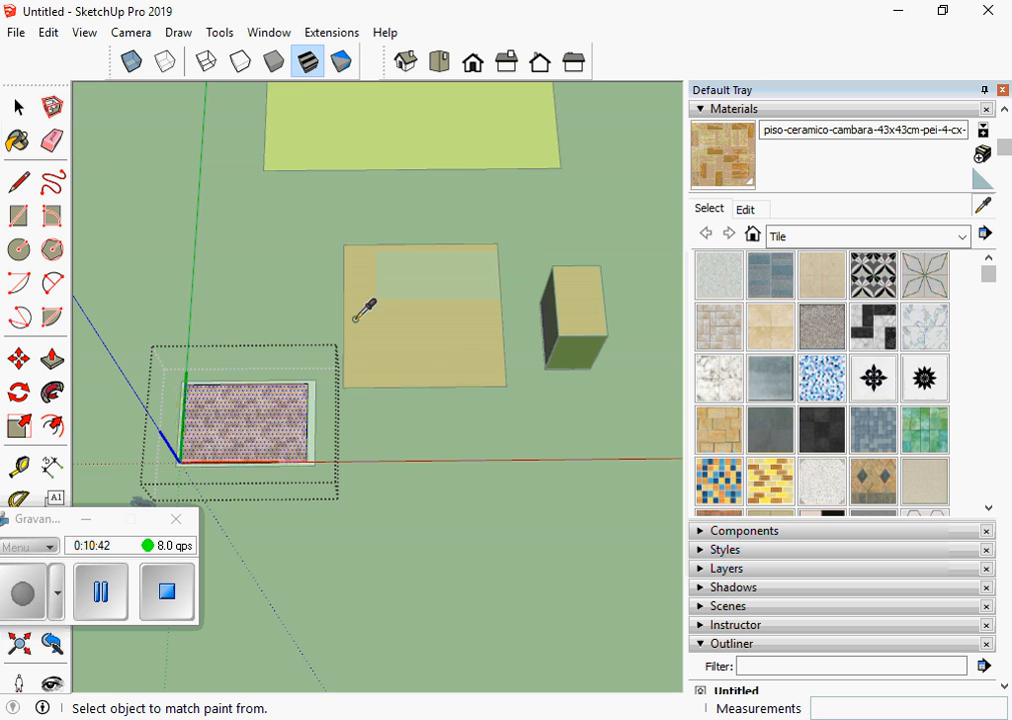
scroll(409, 380, up, 3)
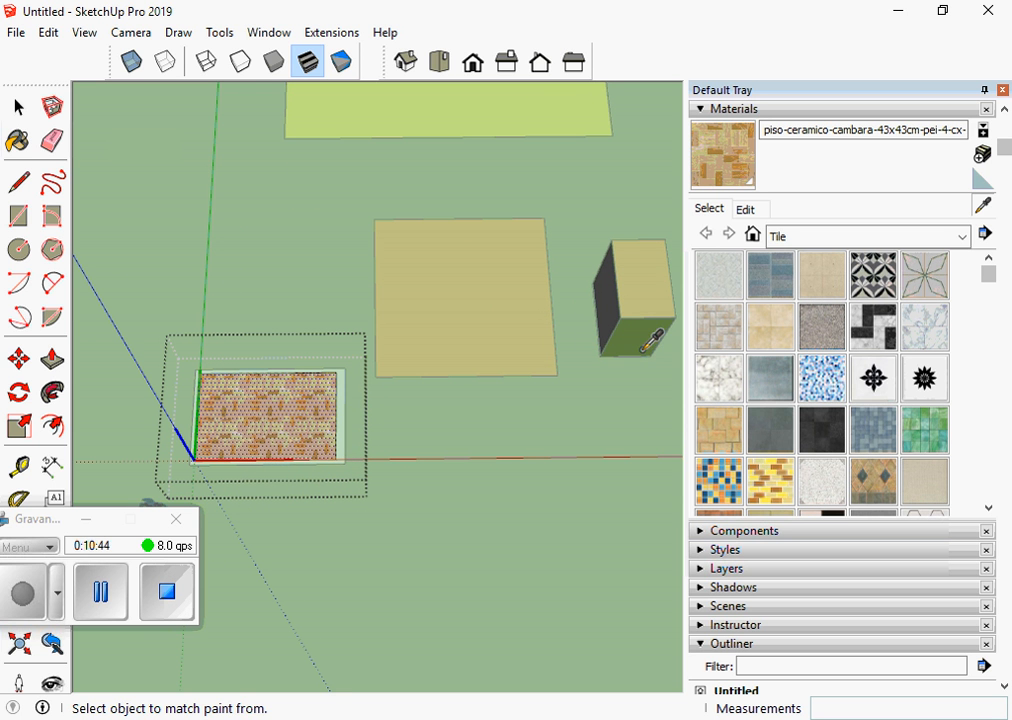
click(650, 296)
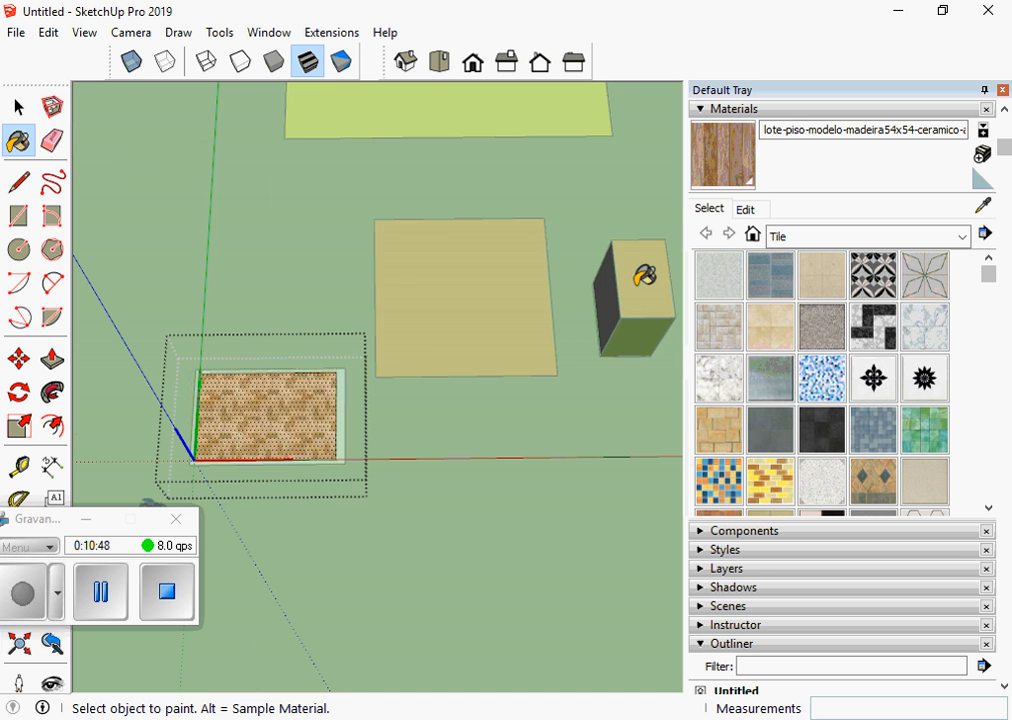
scroll(645, 272, down, 1)
scroll(332, 392, up, 5)
click(340, 386)
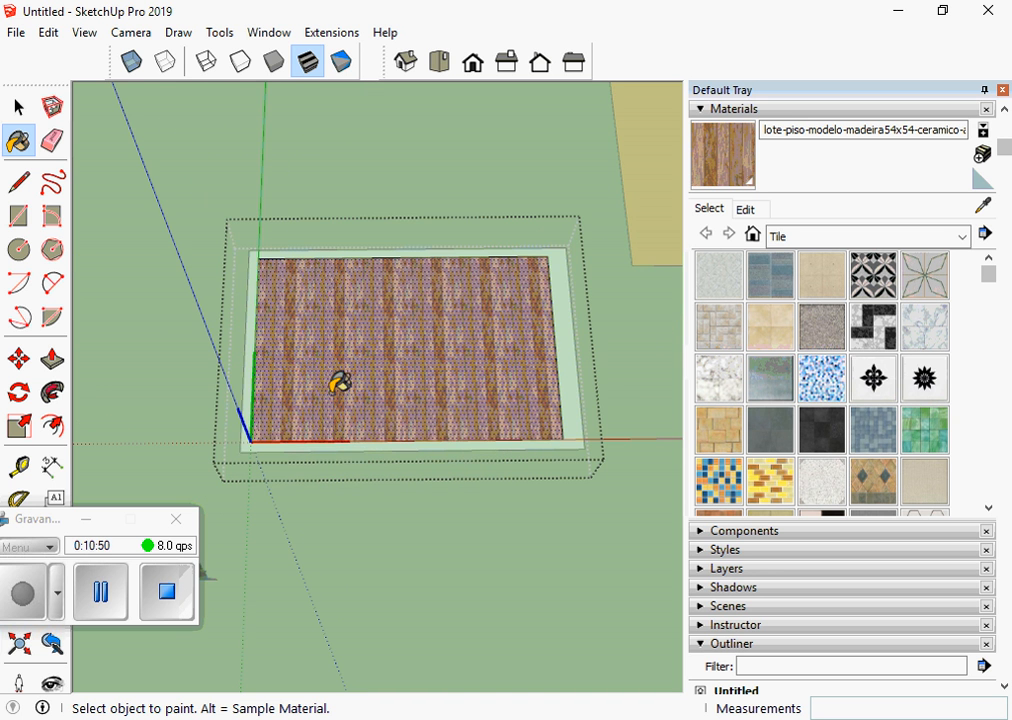
- Start positioning the wood-look texture on the floor face and rotate it so its planks run diagonally across the room
scroll(265, 414, up, 3)
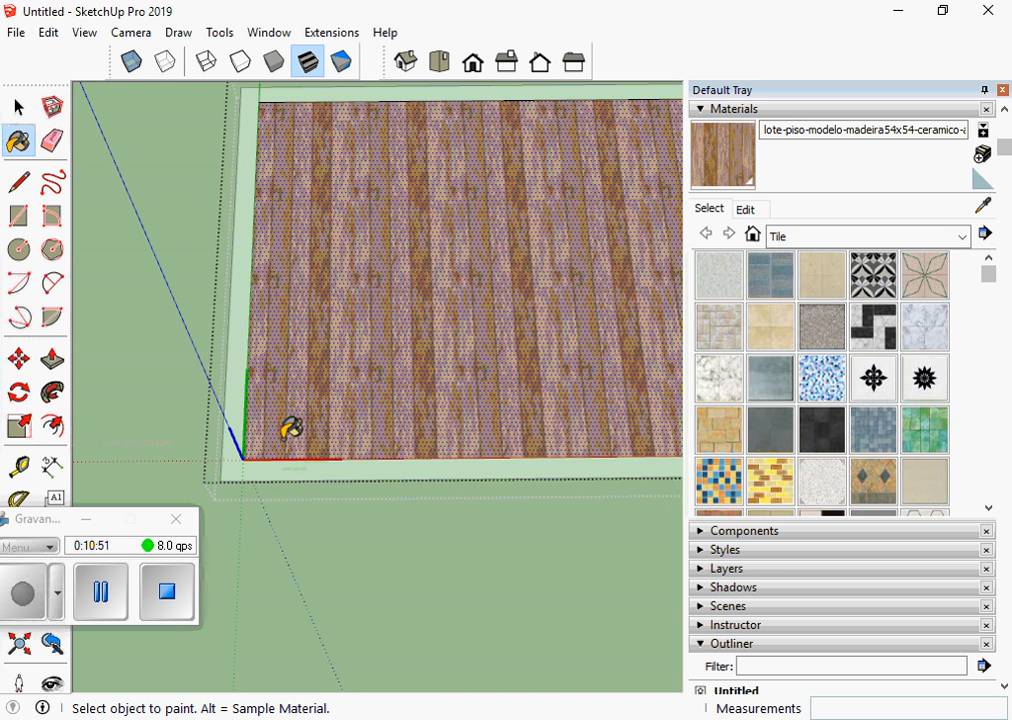
scroll(289, 437, up, 2)
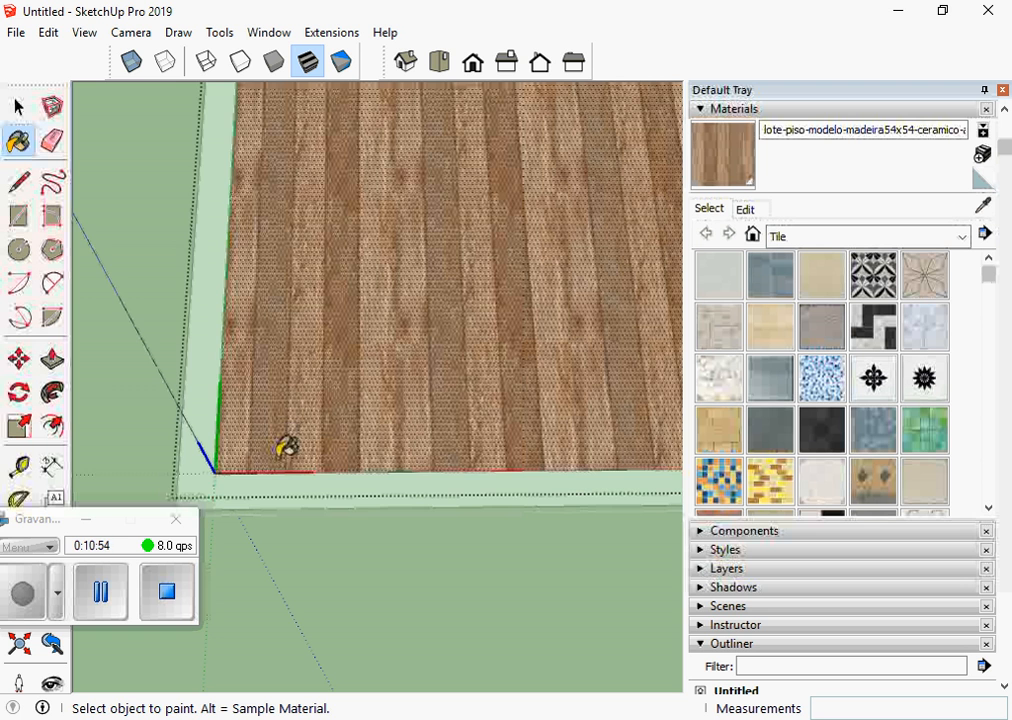
scroll(192, 408, down, 2)
right_click(314, 277)
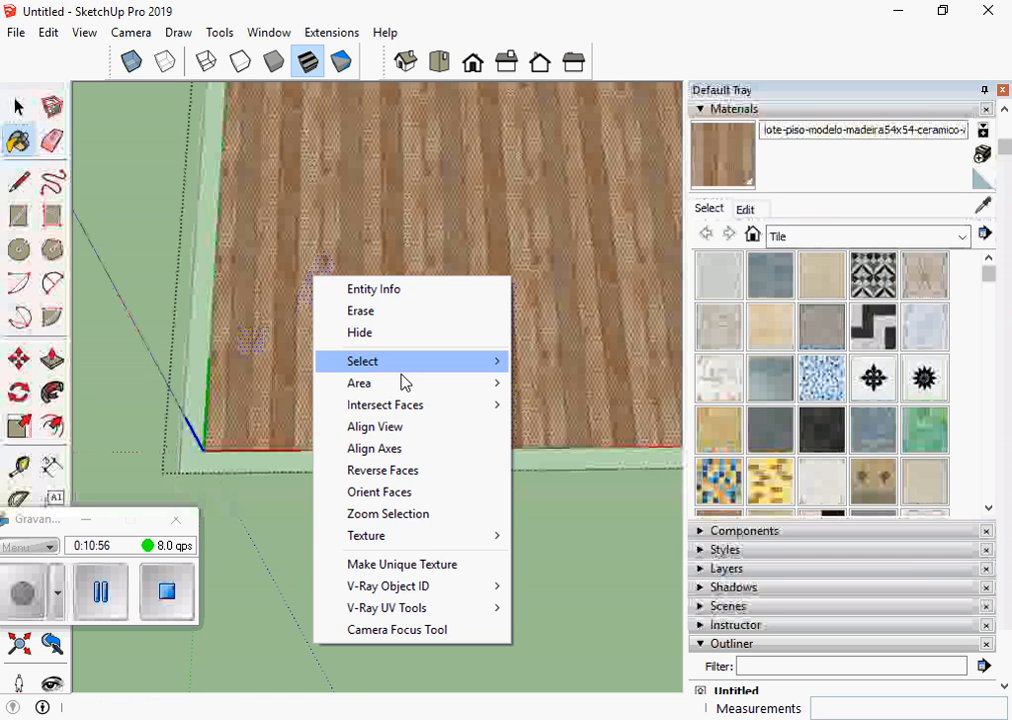
mouse_move(425, 542)
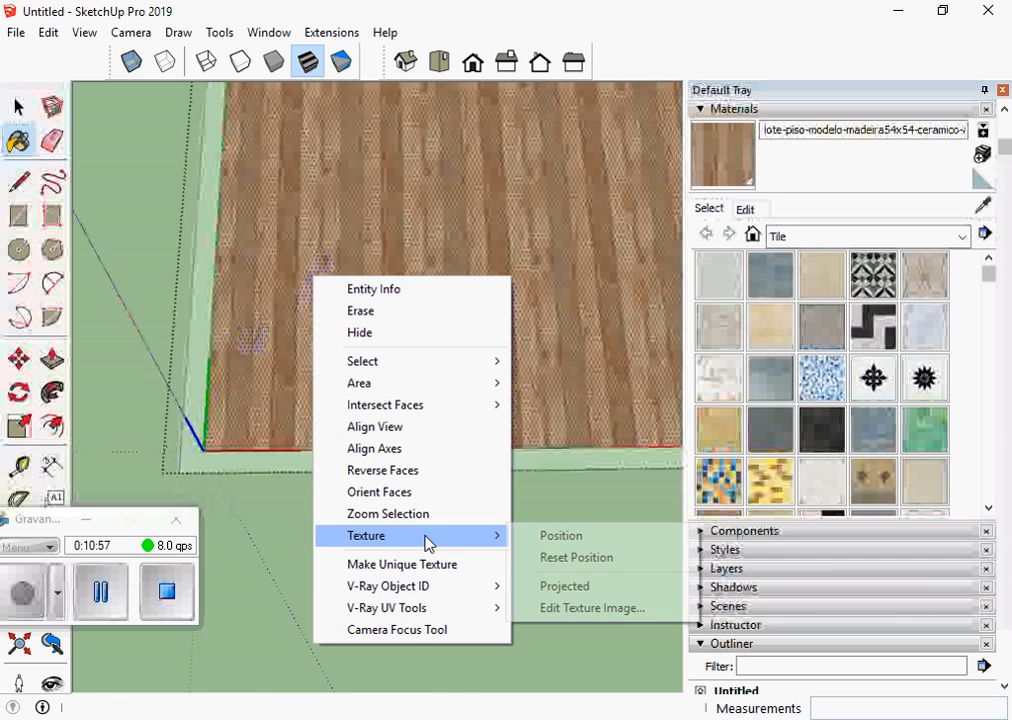
click(557, 540)
drag(331, 358, 292, 436)
middle_drag(292, 436, 283, 438)
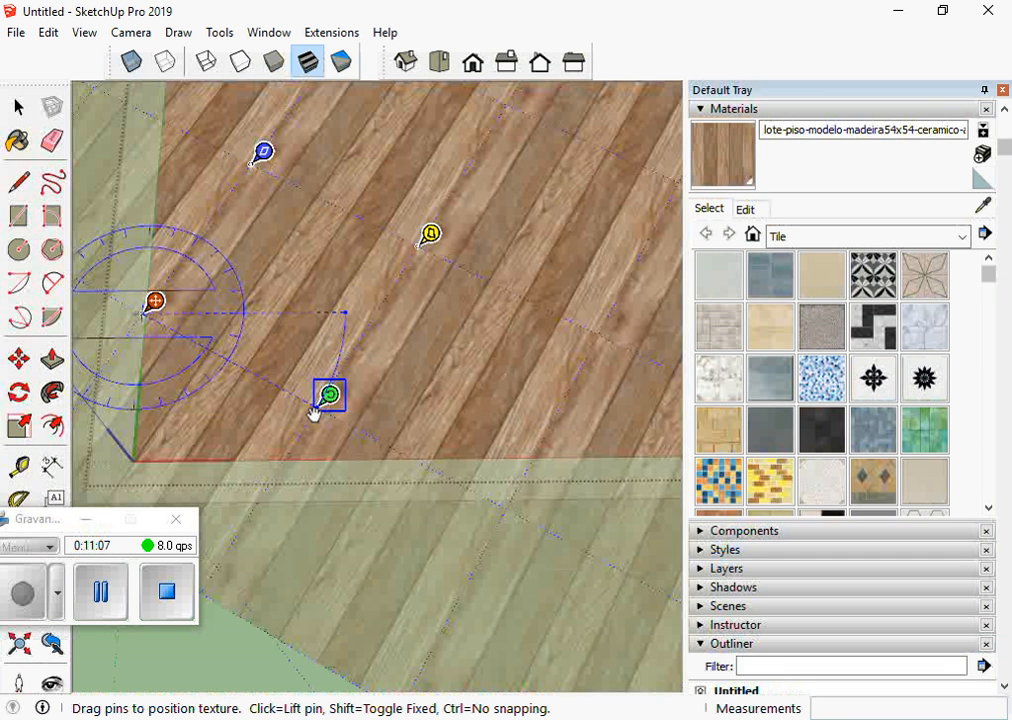
drag(313, 413, 296, 462)
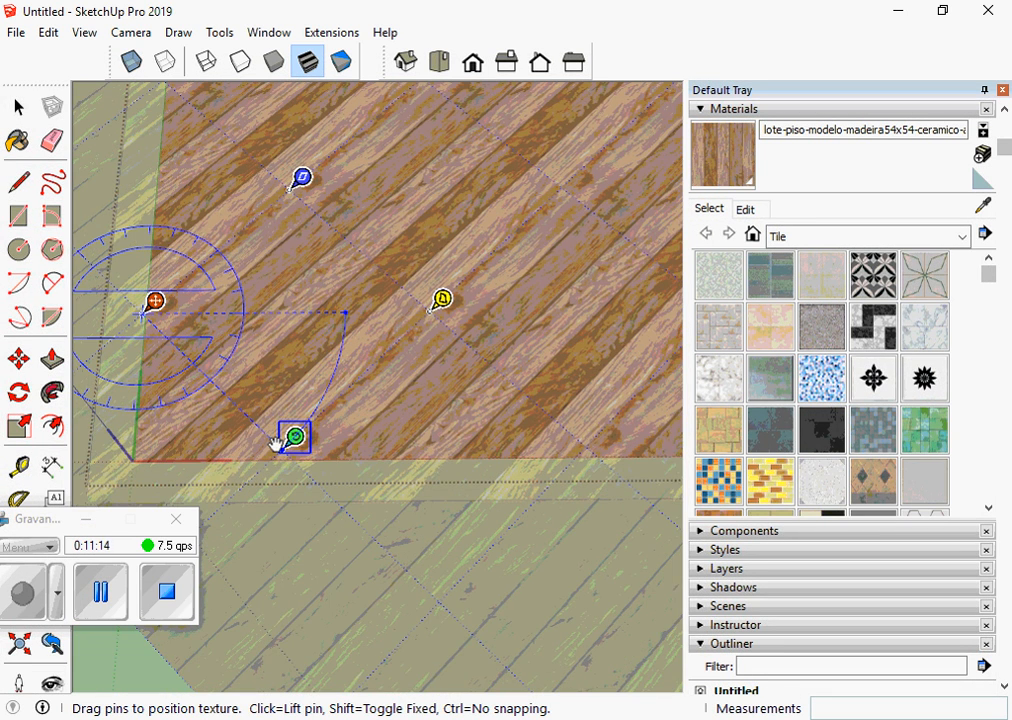
scroll(481, 374, down, 3)
scroll(158, 449, up, 3)
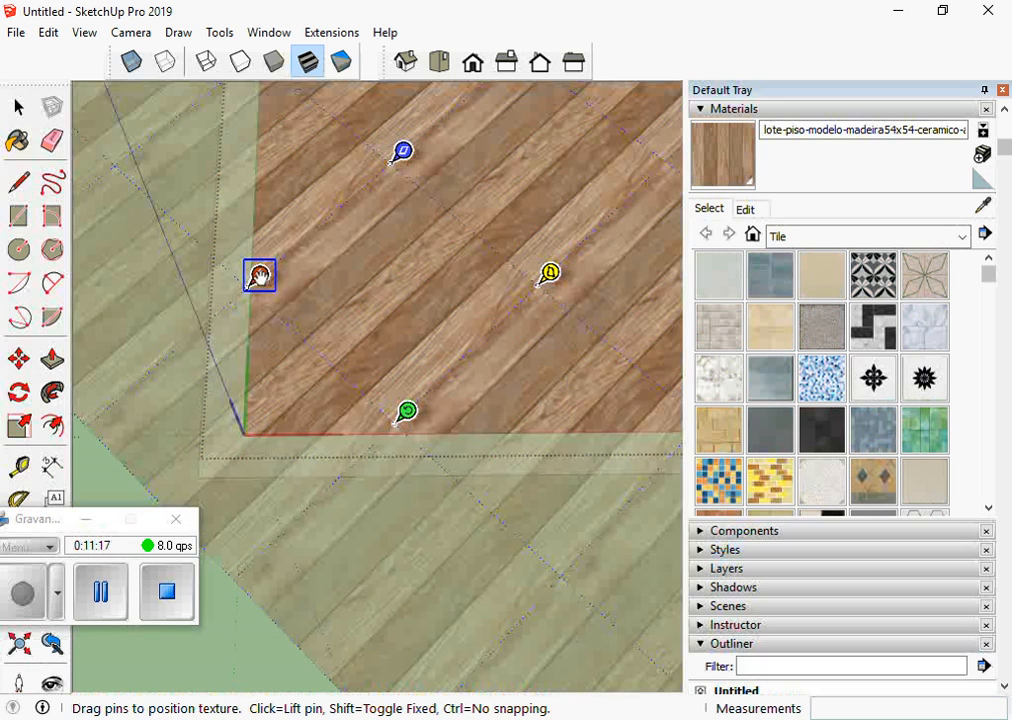
- Move the rotated texture's origin to the floor corner at the component origin, then finish positioning and leave the component
drag(259, 277, 257, 422)
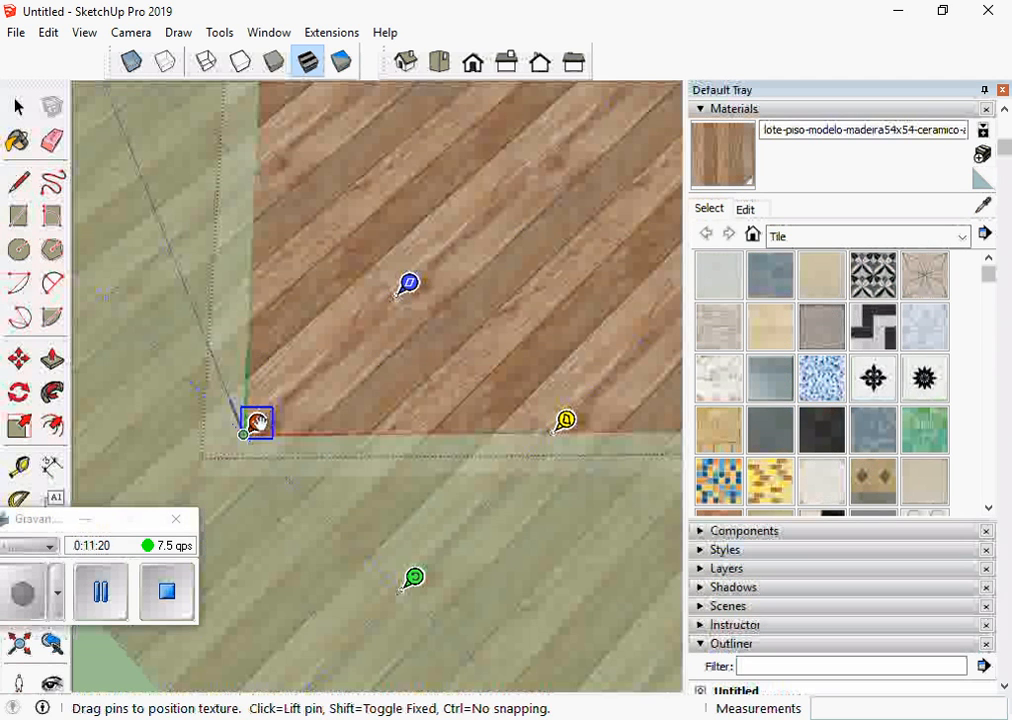
drag(407, 282, 350, 353)
scroll(338, 380, down, 4)
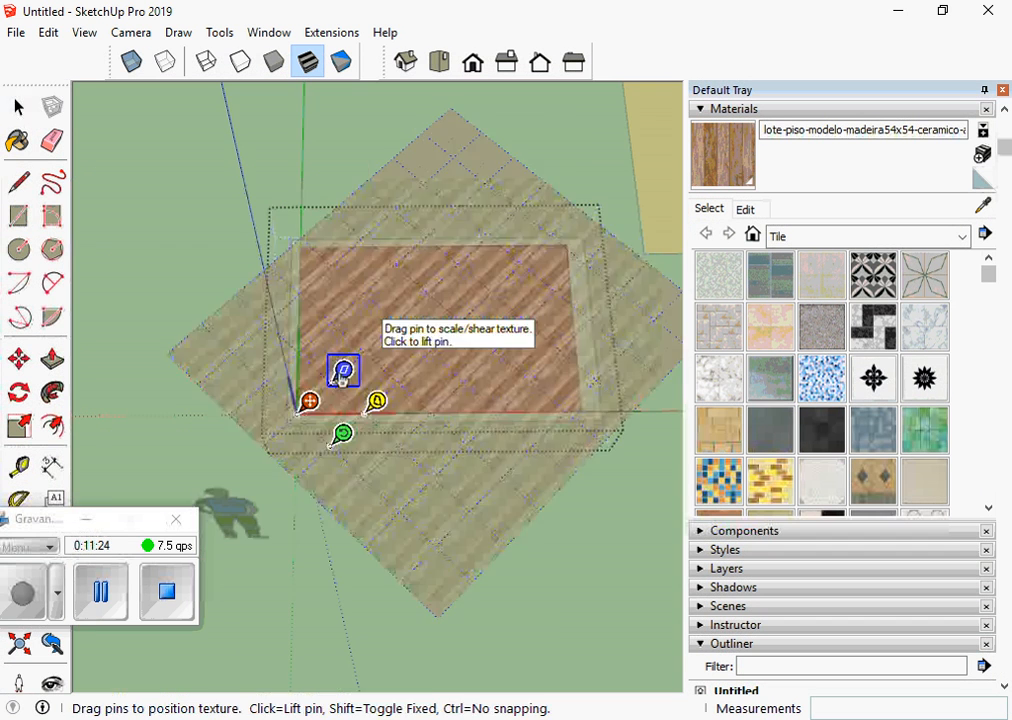
click(334, 528)
click(372, 588)
middle_drag(383, 566, 452, 407)
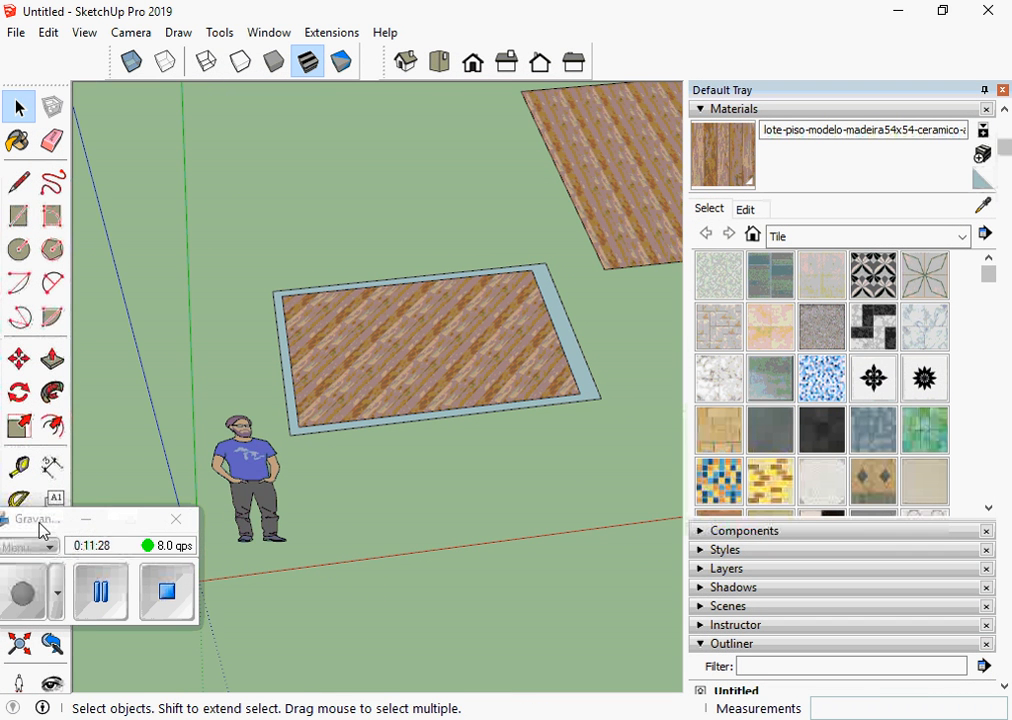
drag(77, 521, 740, 401)
middle_drag(434, 443, 232, 478)
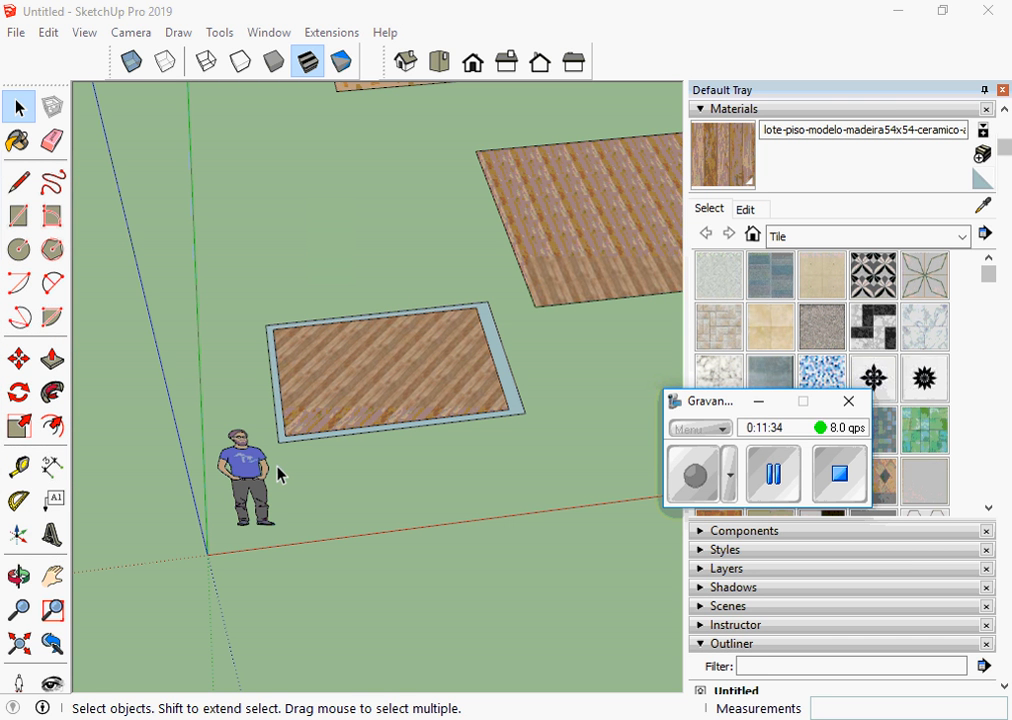
mouse_move(290, 474)
middle_down()
mouse_move(334, 472)
mouse_move(339, 495)
mouse_move(241, 483)
middle_up()
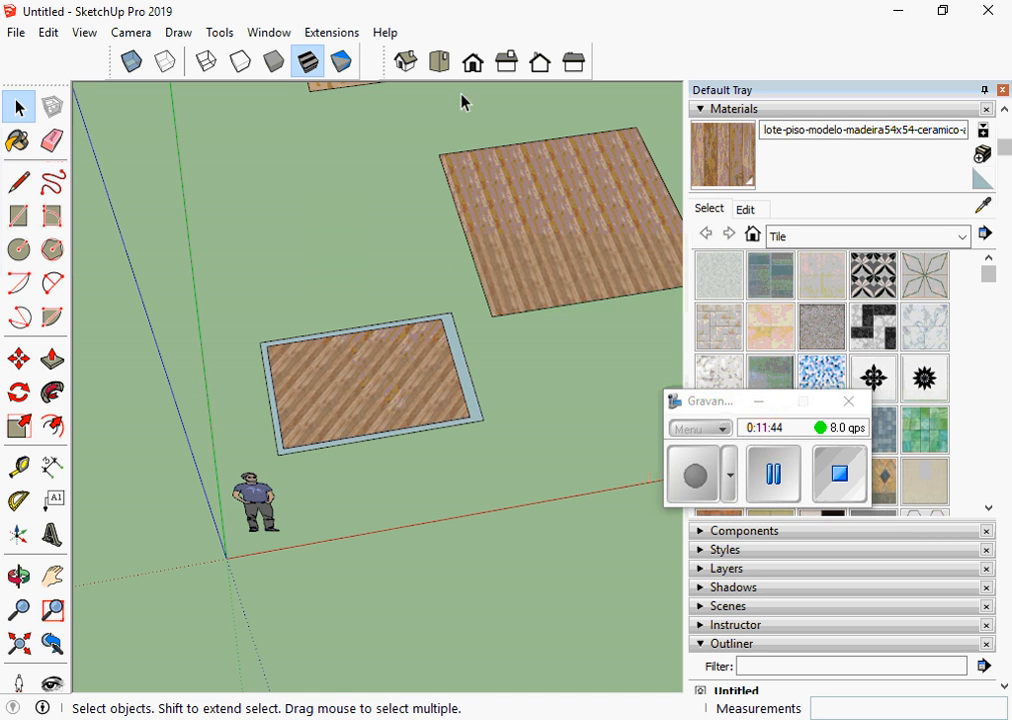
- Start saving the model under a new name and create a folder named Proj Banheiro in Área de Trabalho
click(17, 33)
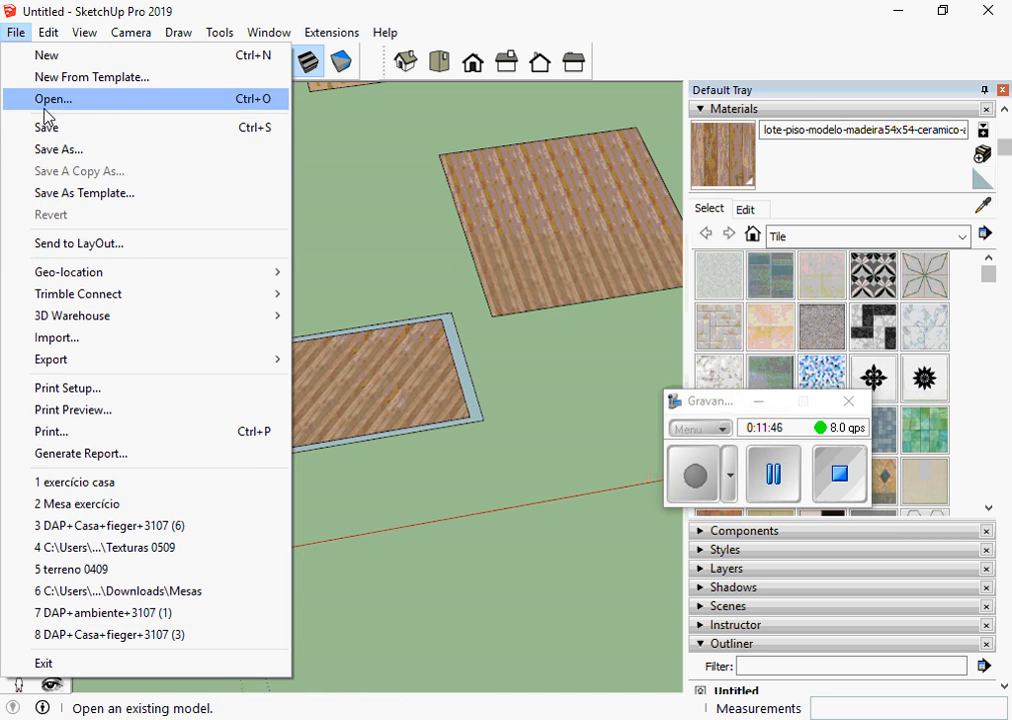
click(70, 152)
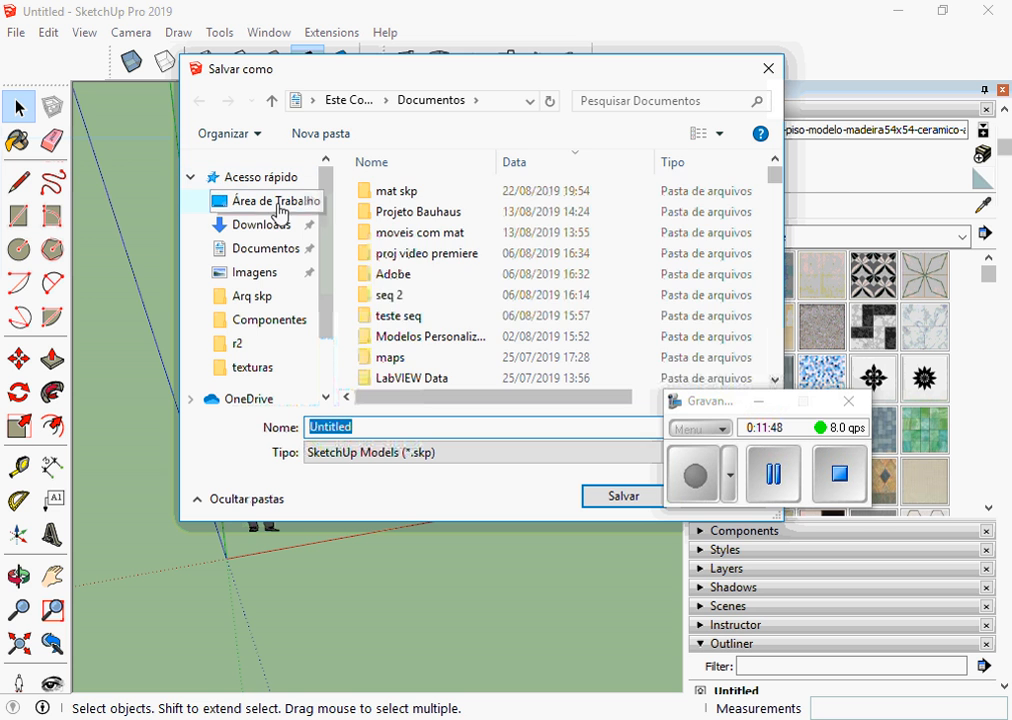
click(280, 208)
click(325, 137)
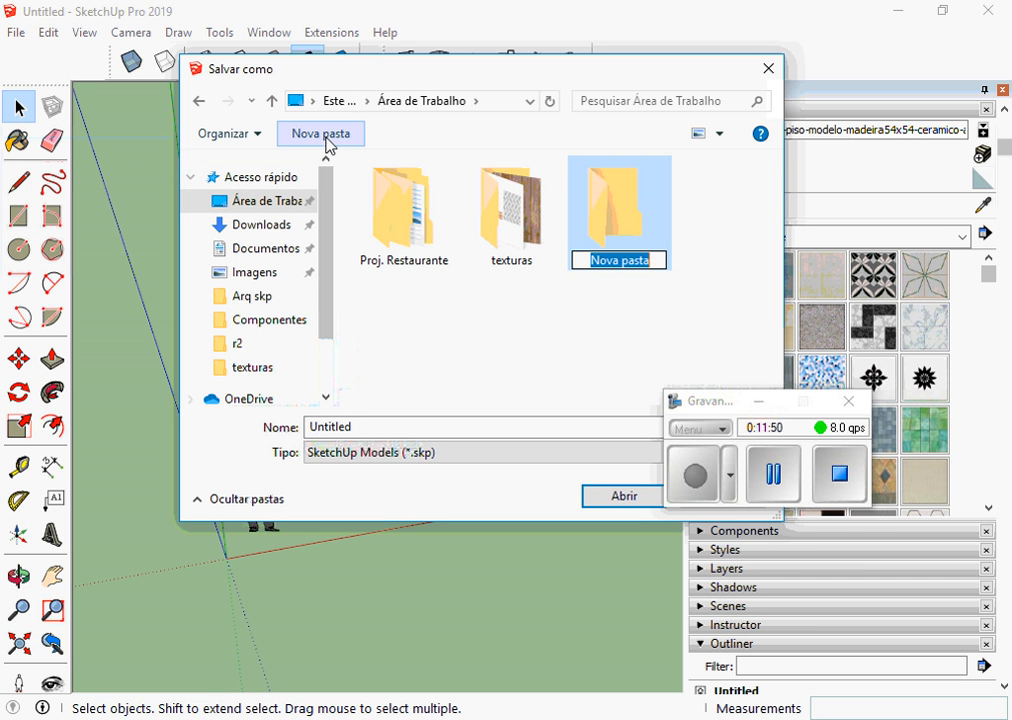
text(Proj)
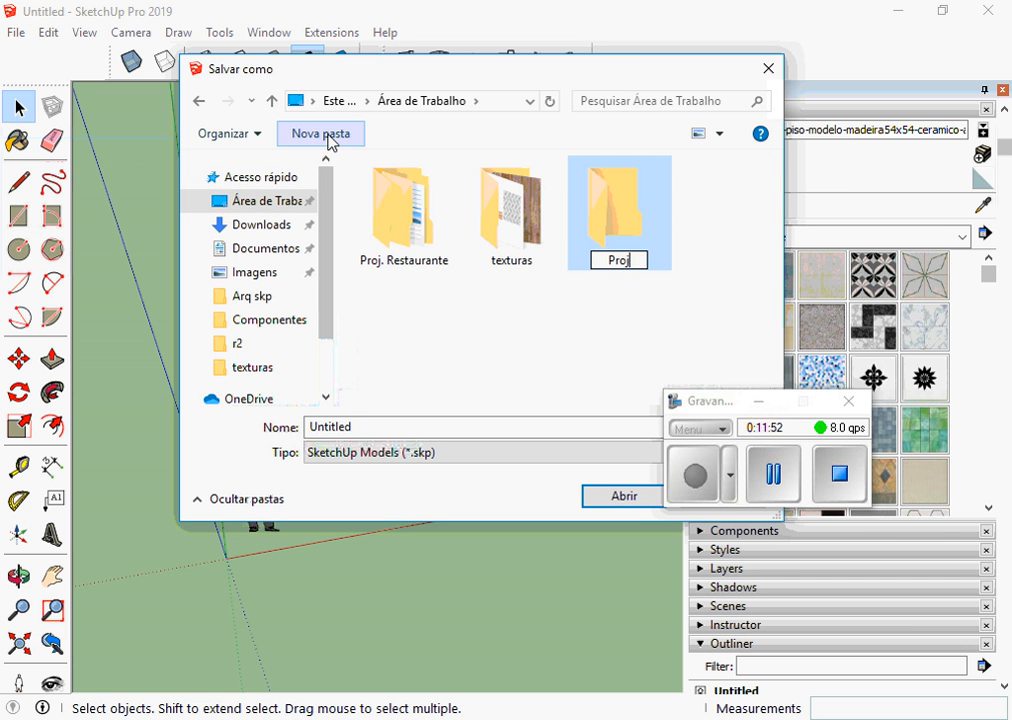
text( Banh)
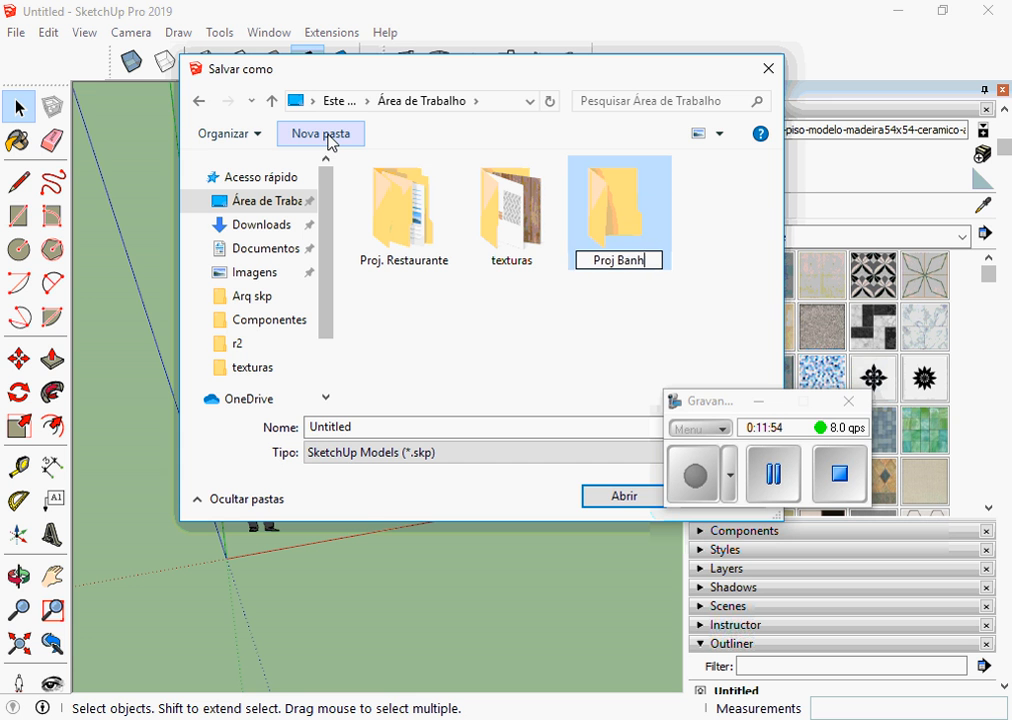
text(eiro)
key(Return)
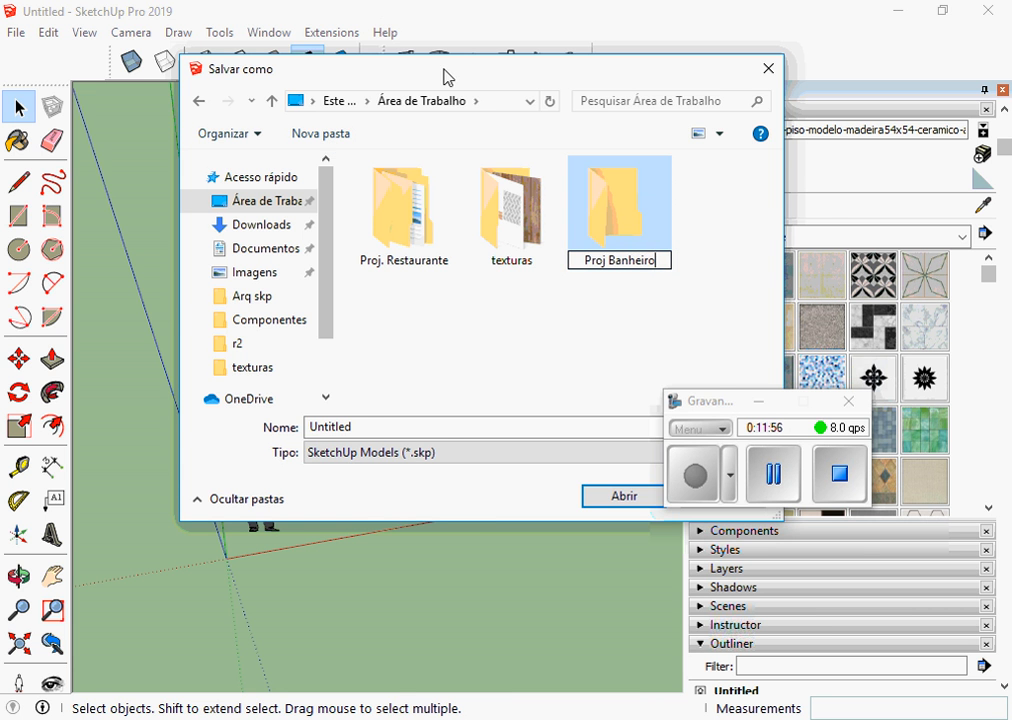
- Save the model as Banheiro 0609 inside the Proj Banheiro folder
drag(448, 76, 326, 68)
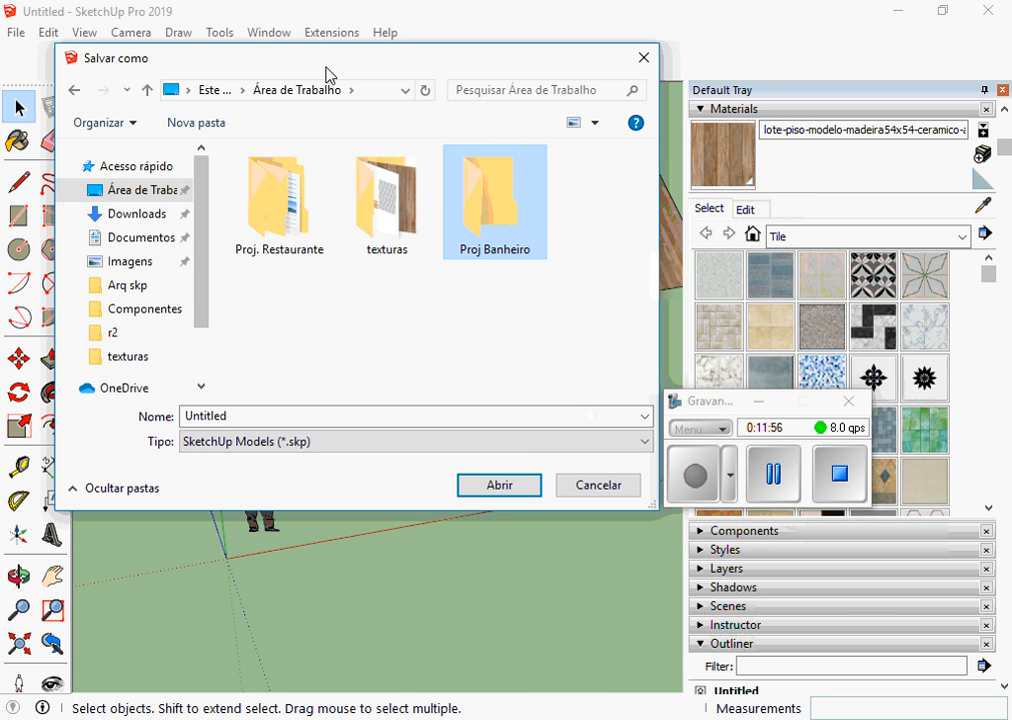
double_click(507, 222)
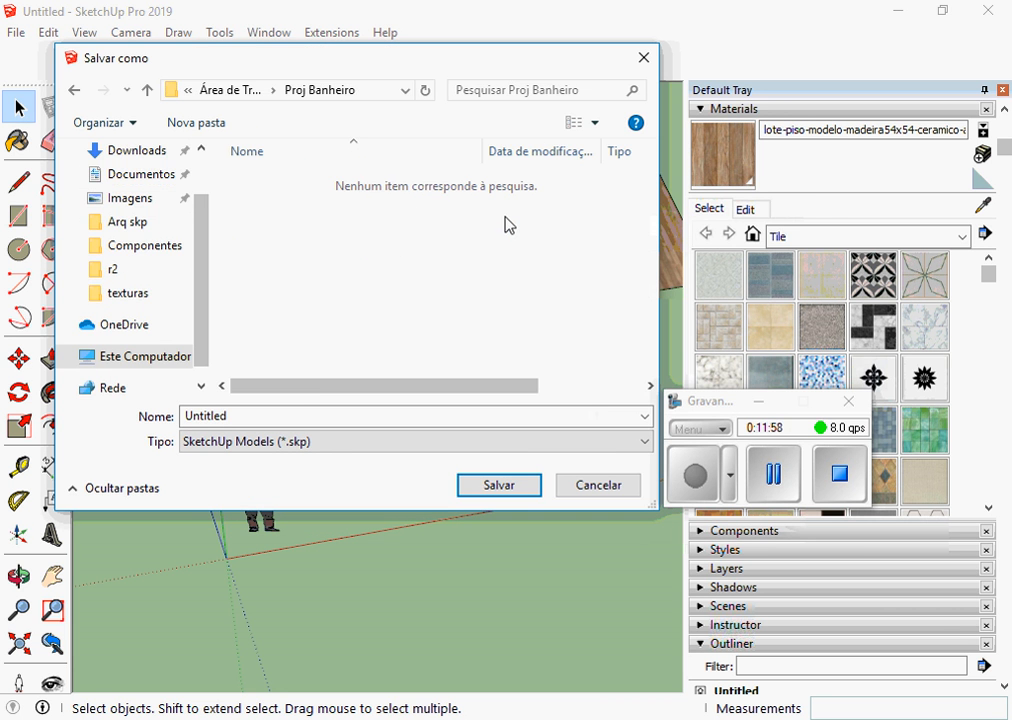
double_click(280, 418)
text(B)
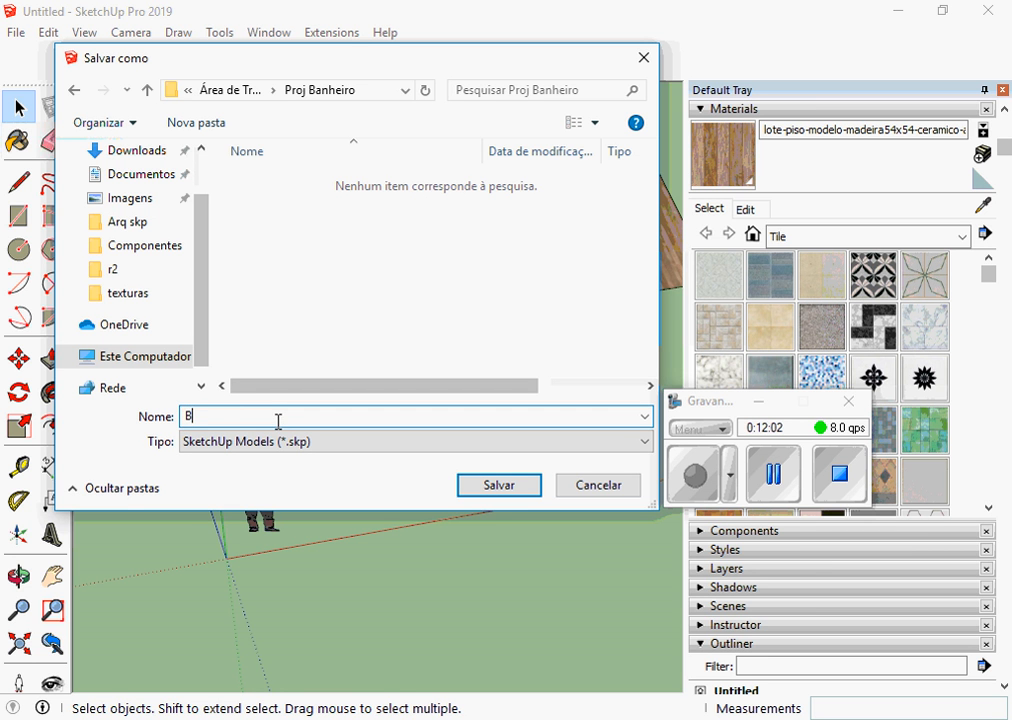
text(anheiro 0609)
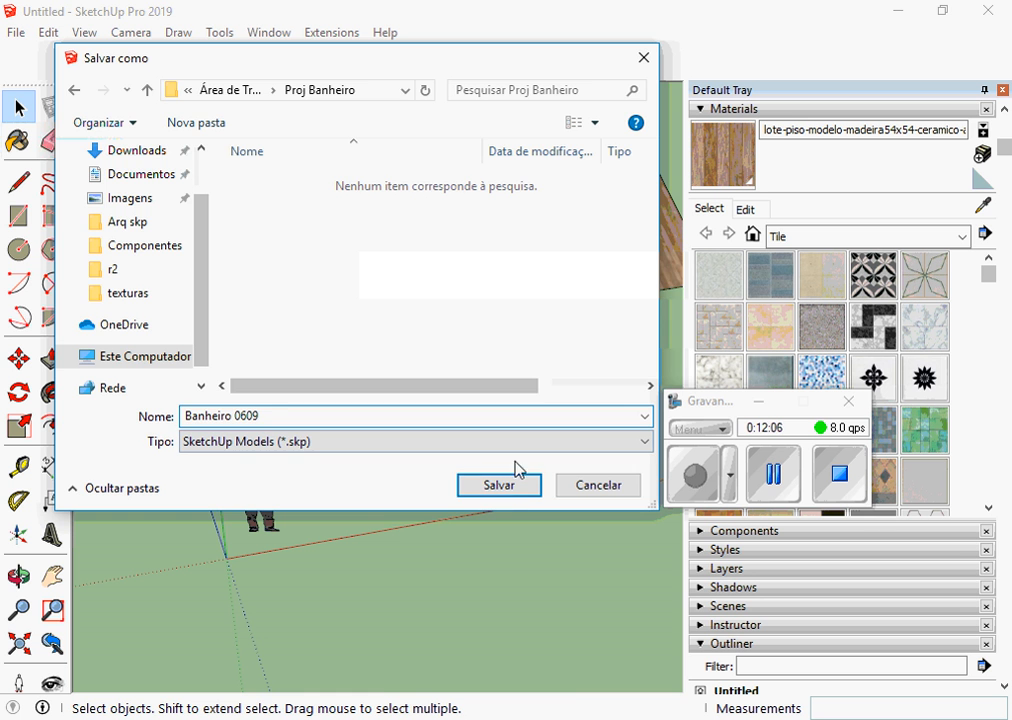
click(520, 483)
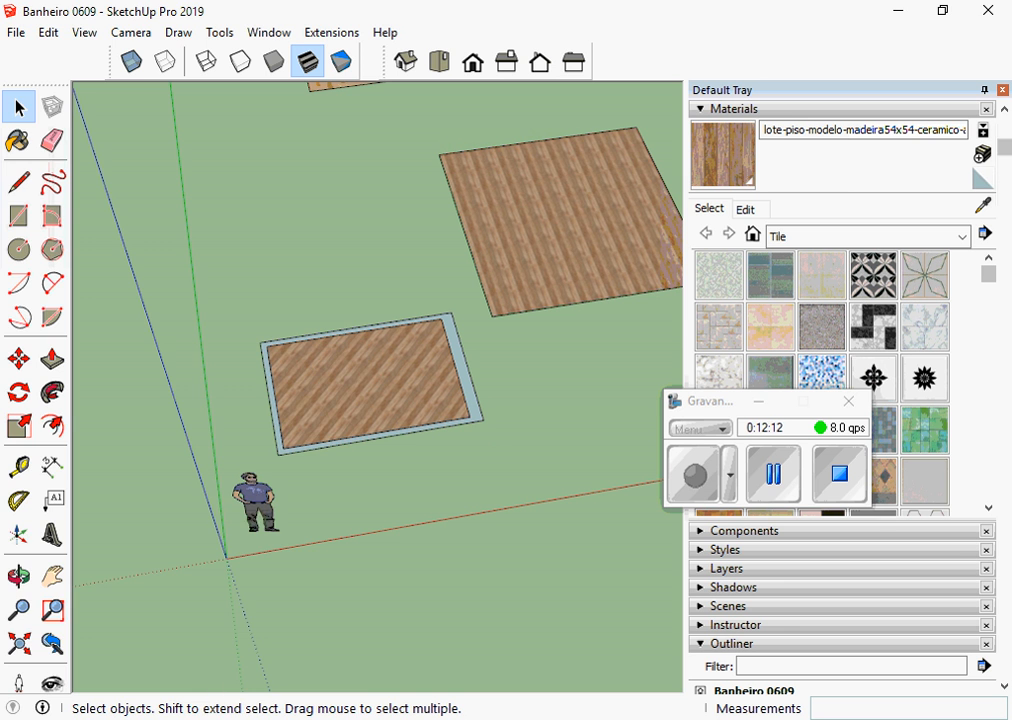
- Search Windows for SketchUp and launch a second instance with an empty model
key(super+s)
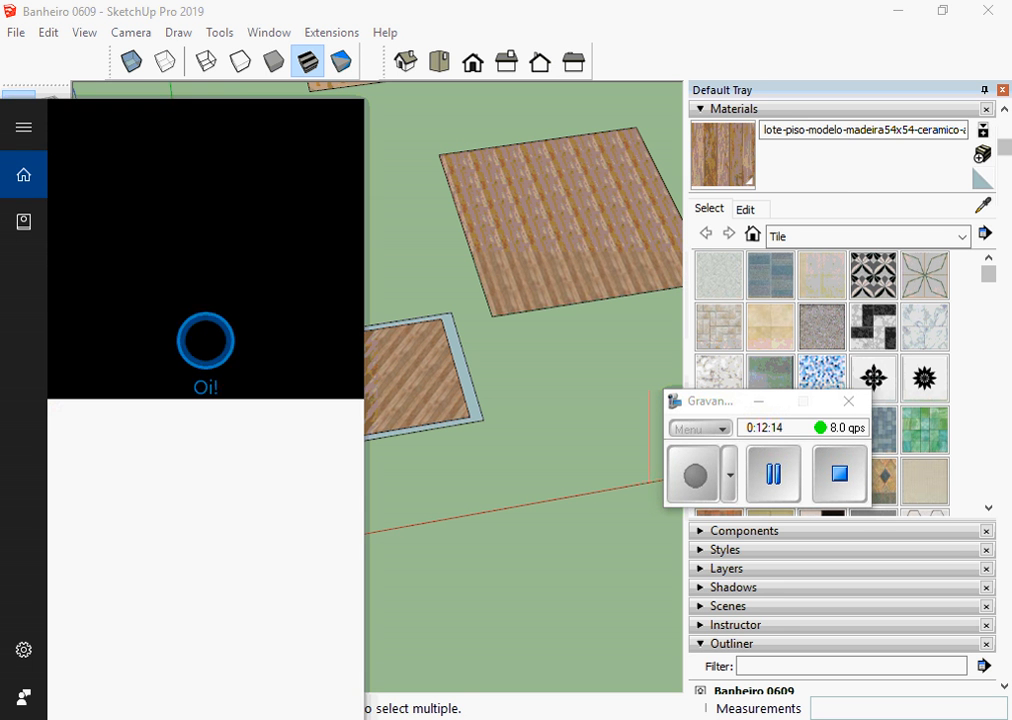
text(ske)
click(208, 228)
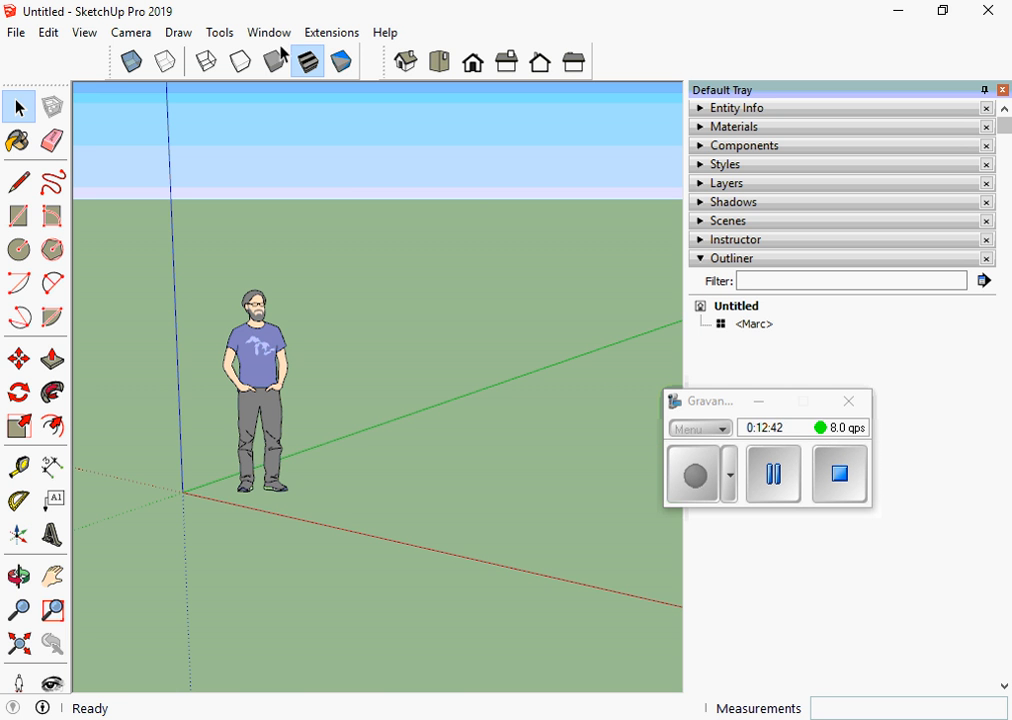
scroll(450, 296, down, 2)
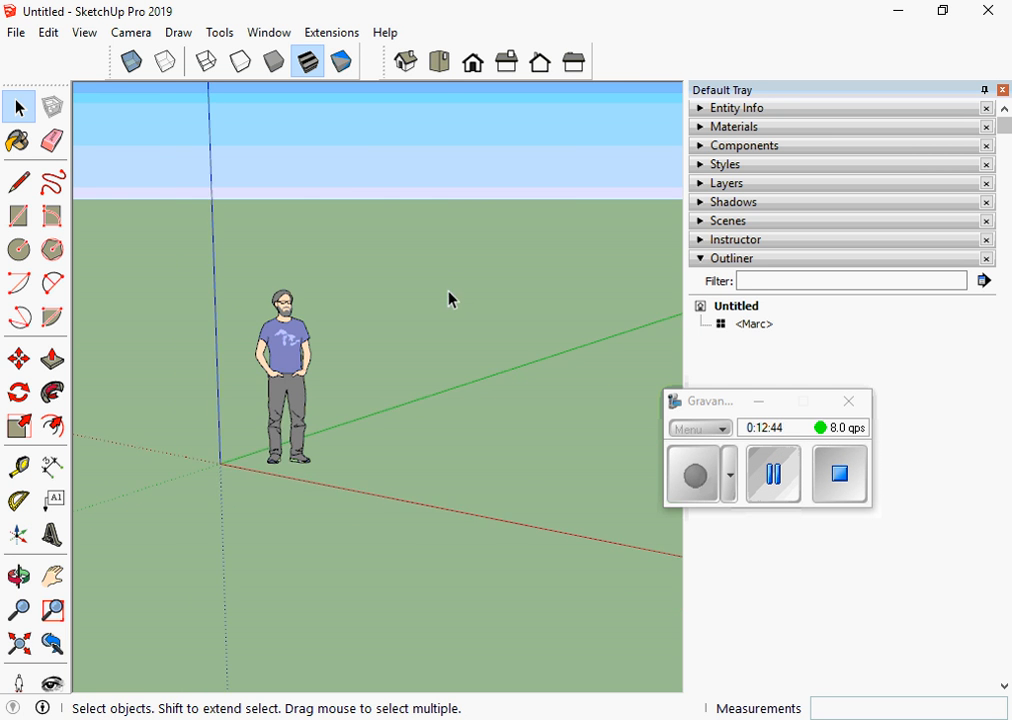
scroll(400, 200, up, 2)
- Open the 3D Warehouse and search it for vaso banheiro
click(270, 33)
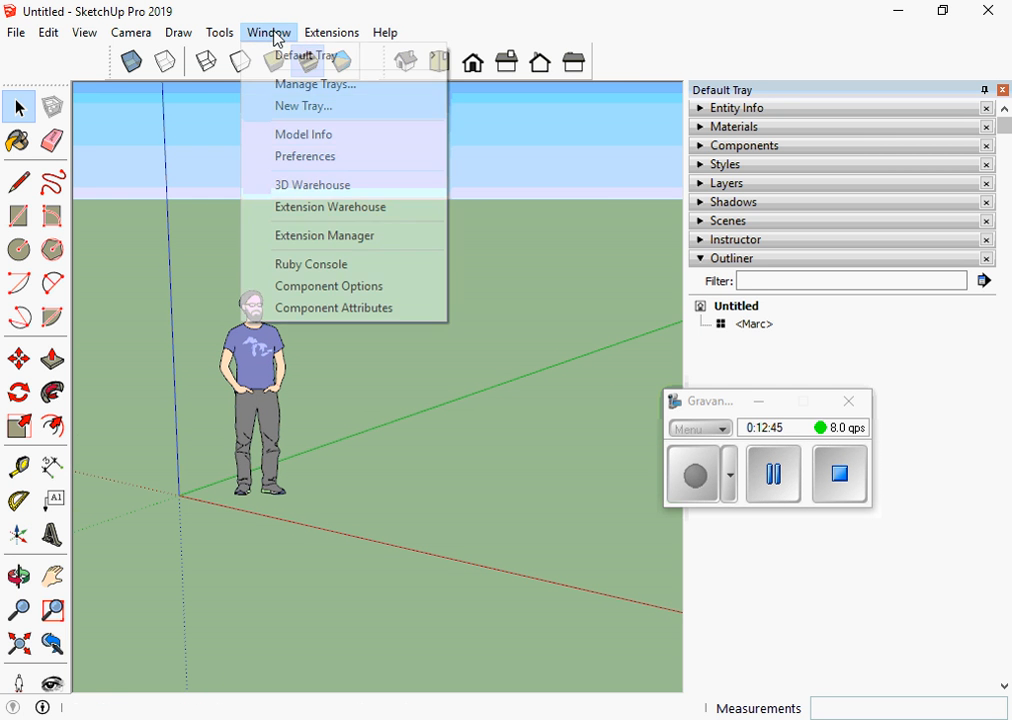
click(338, 190)
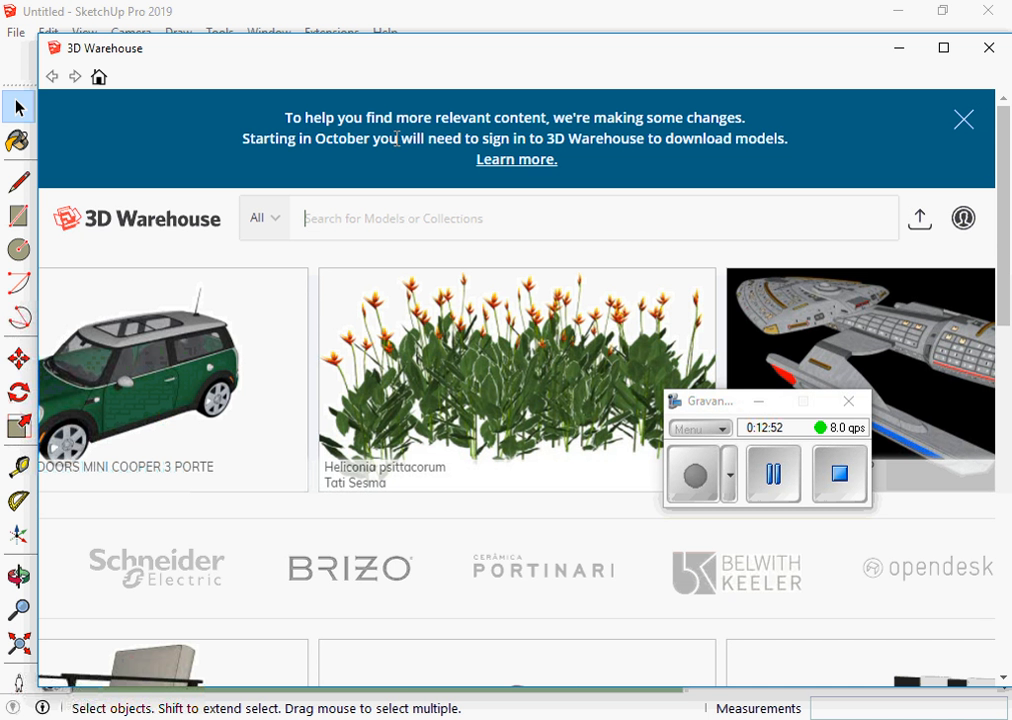
click(385, 224)
text(vaso b)
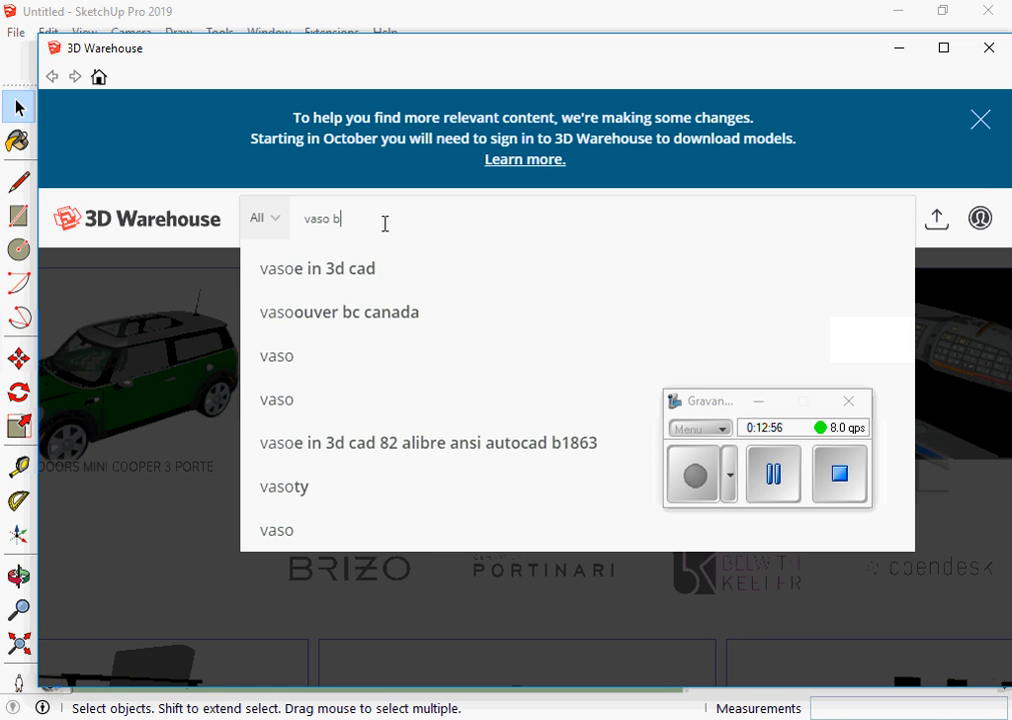
text(anheiro)
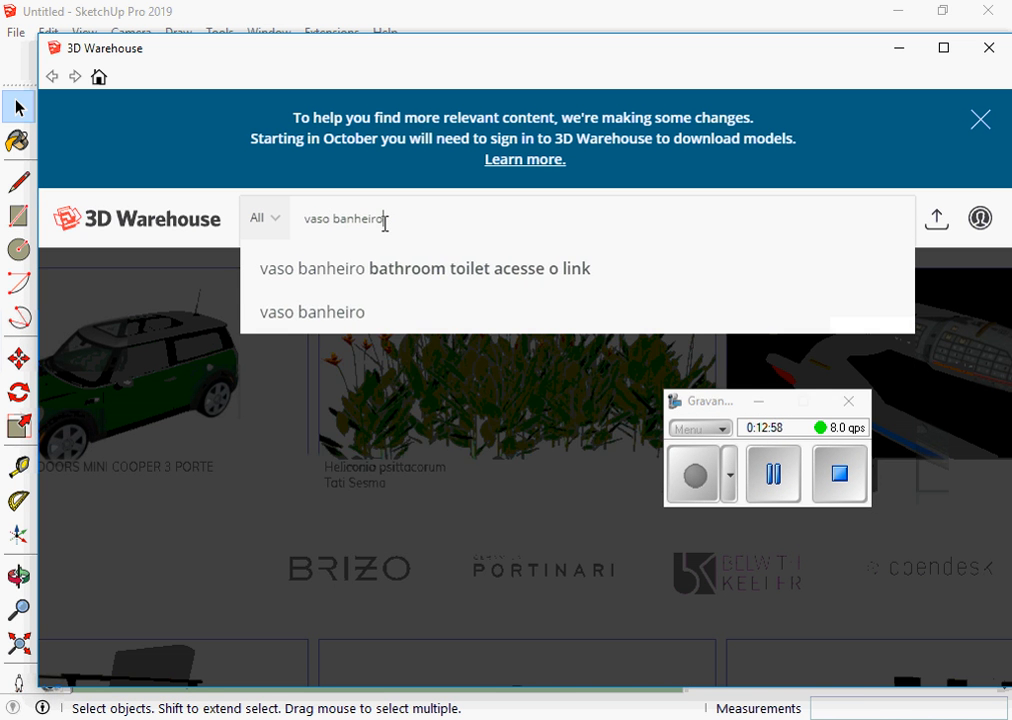
key(Return)
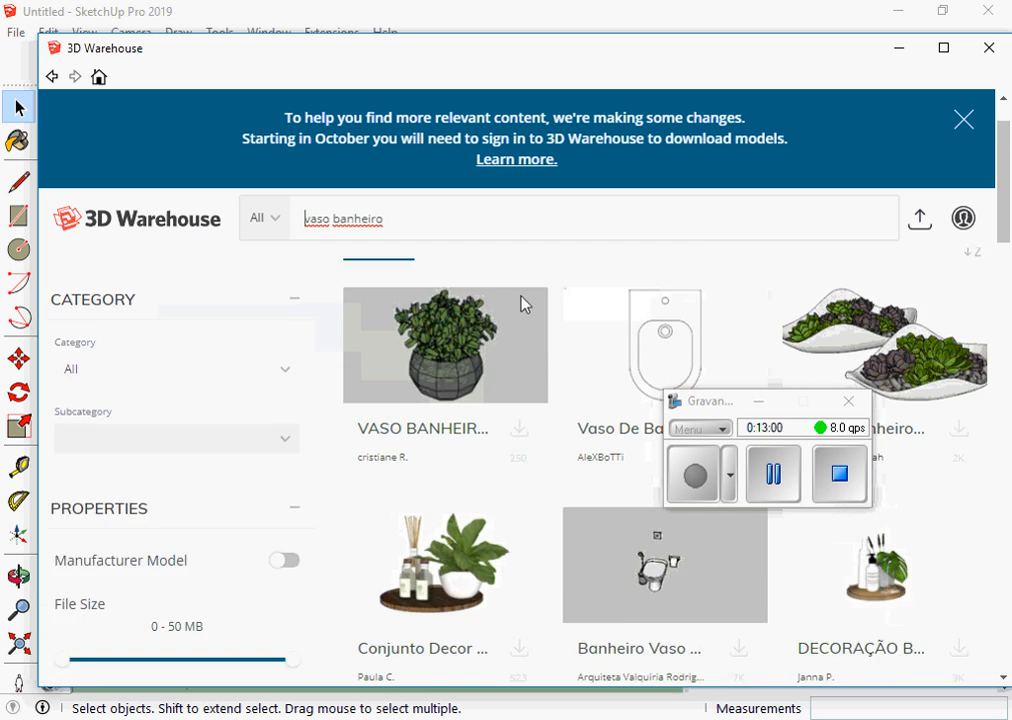
- Load the toilet model Vaso Sanitário + Acessórios directly into the model and place it on the ground beside the human figure
scroll(523, 305, down, 3)
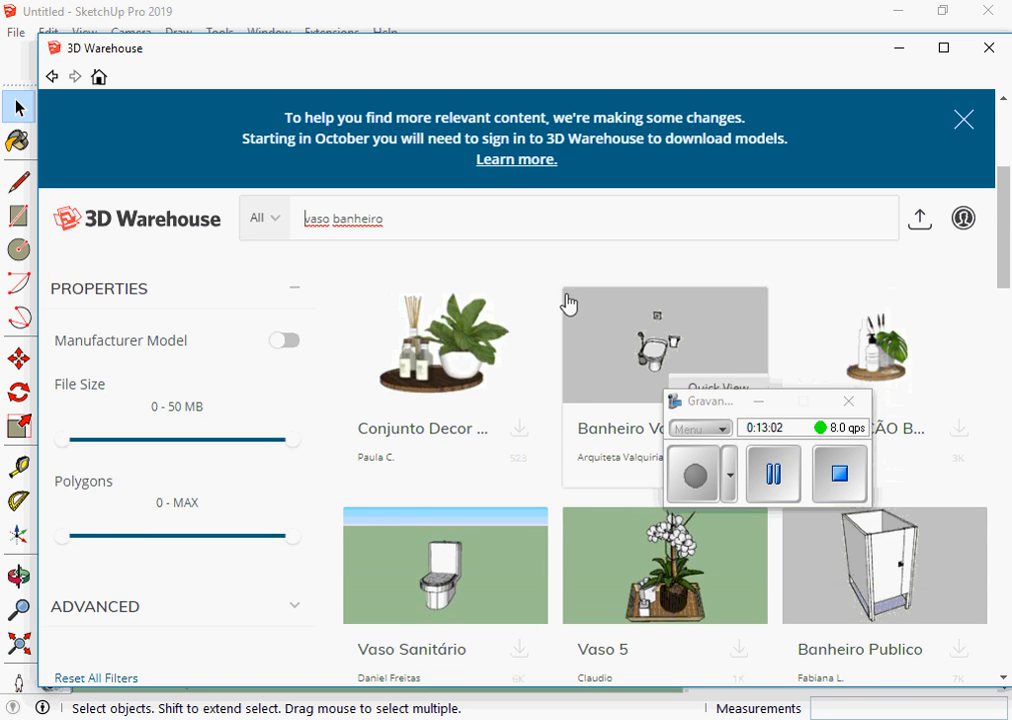
scroll(568, 302, up, 2)
scroll(568, 302, down, 5)
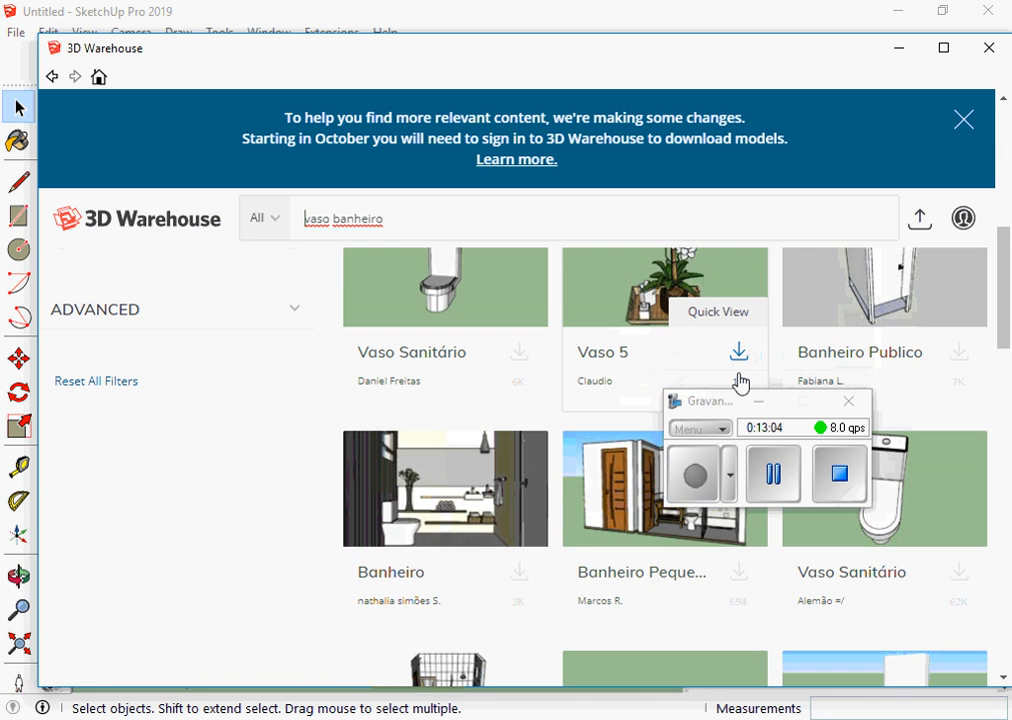
scroll(697, 420, down, 1)
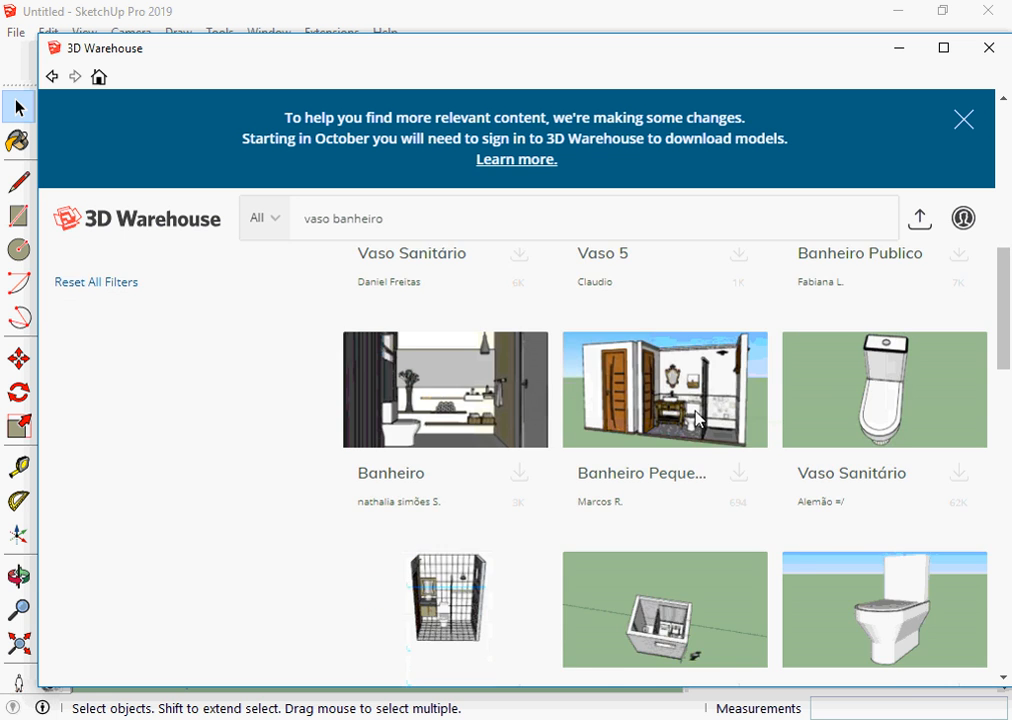
scroll(697, 420, down, 4)
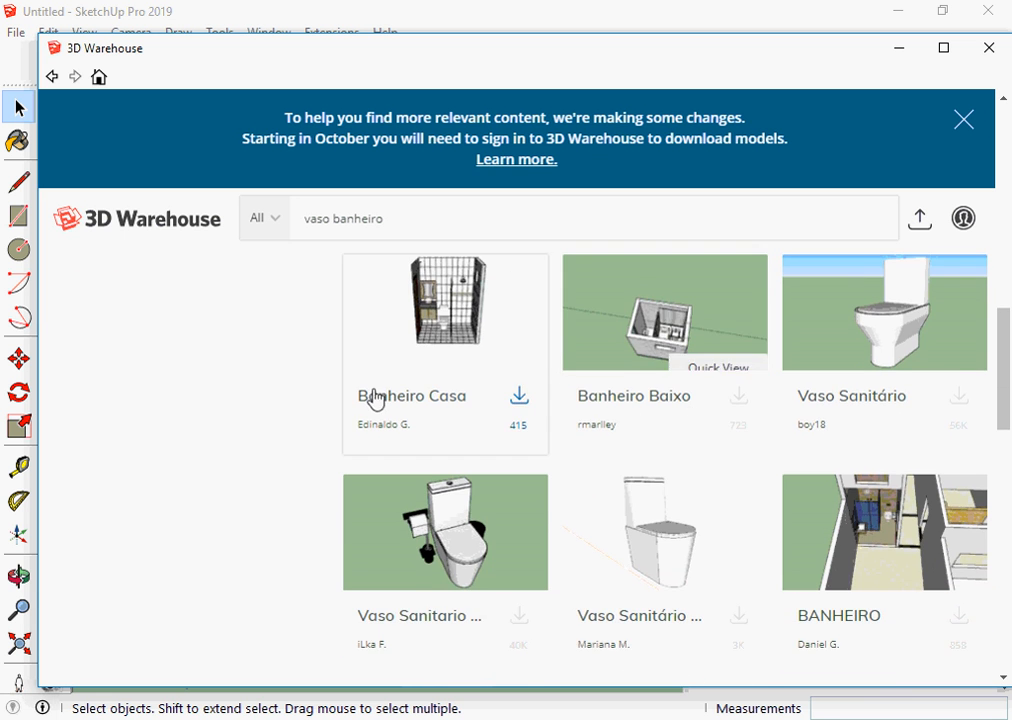
scroll(648, 339, up, 1)
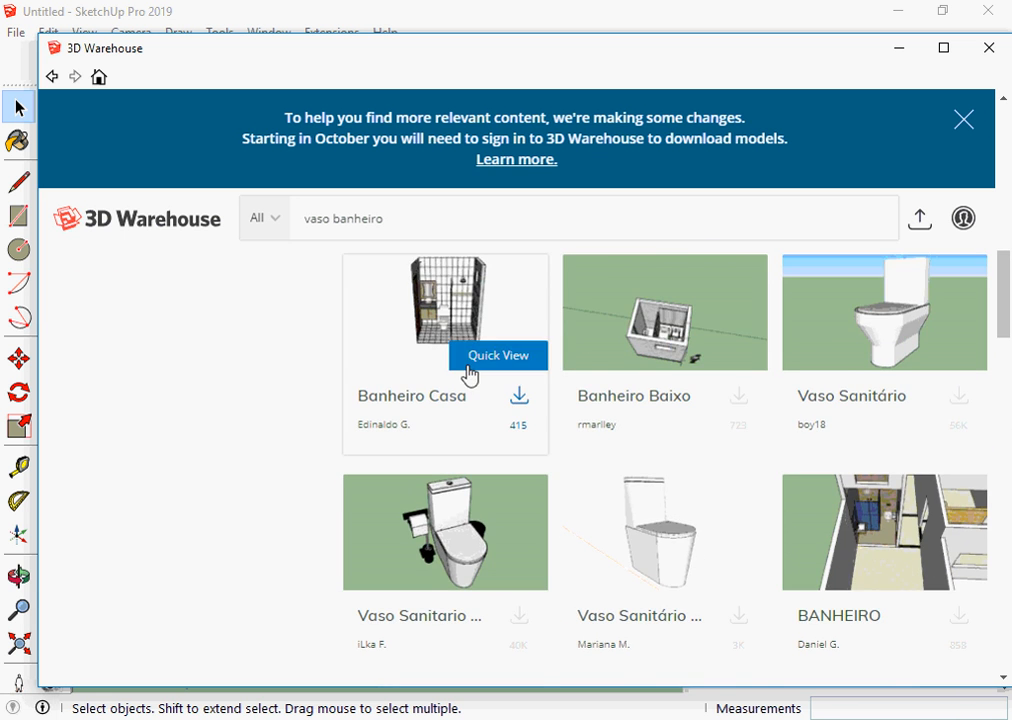
scroll(470, 375, down, 1)
scroll(470, 375, up, 1)
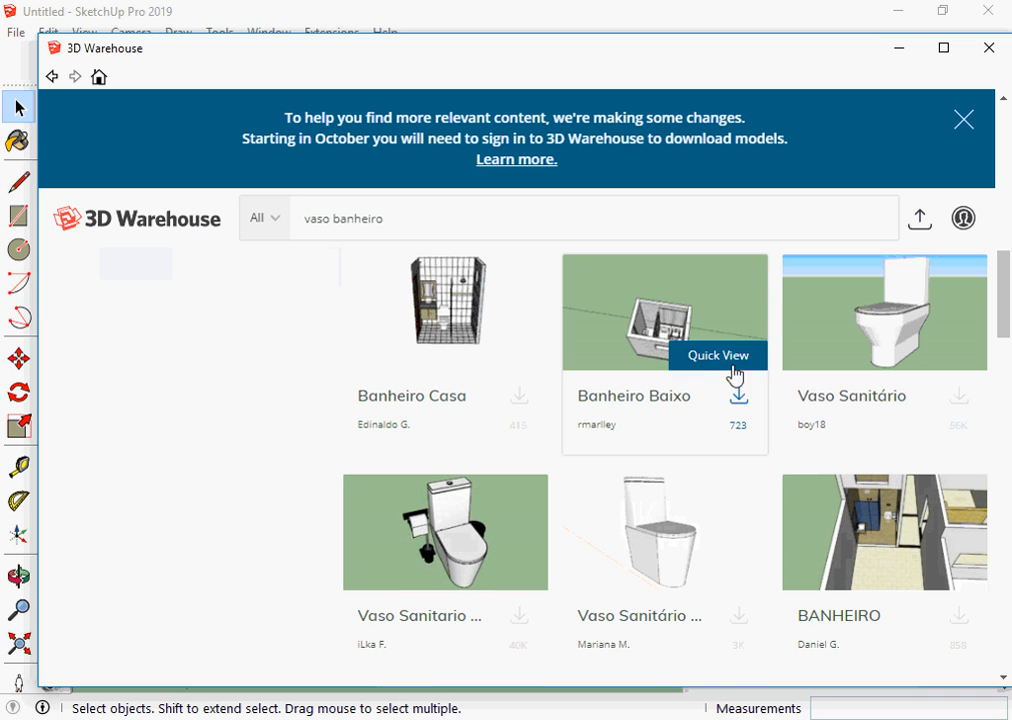
scroll(443, 433, down, 1)
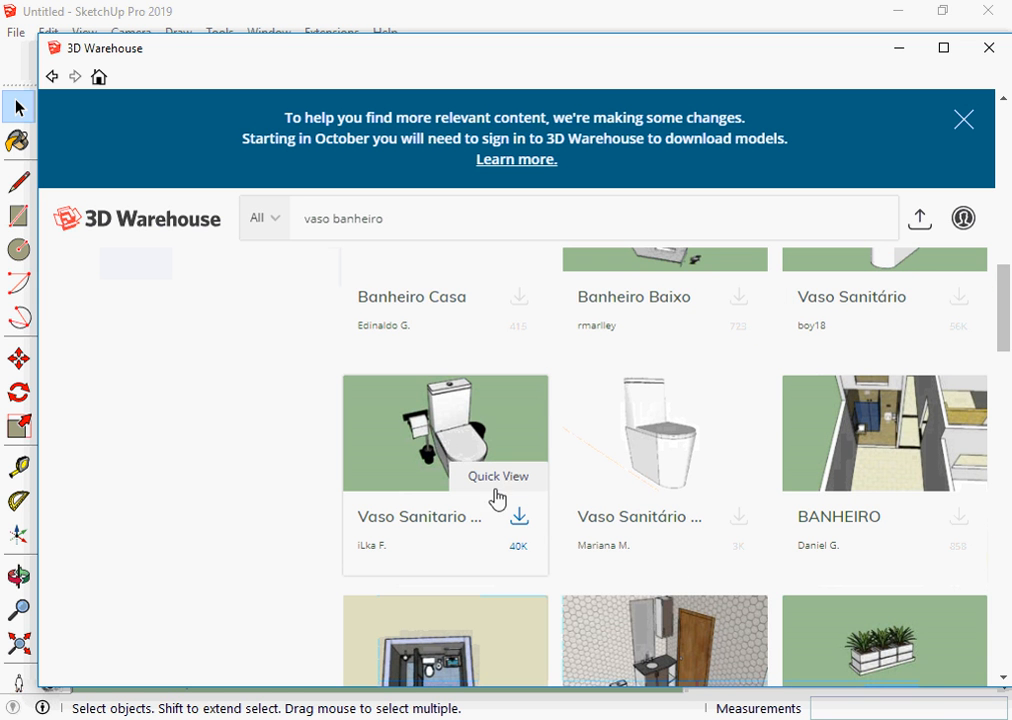
click(519, 520)
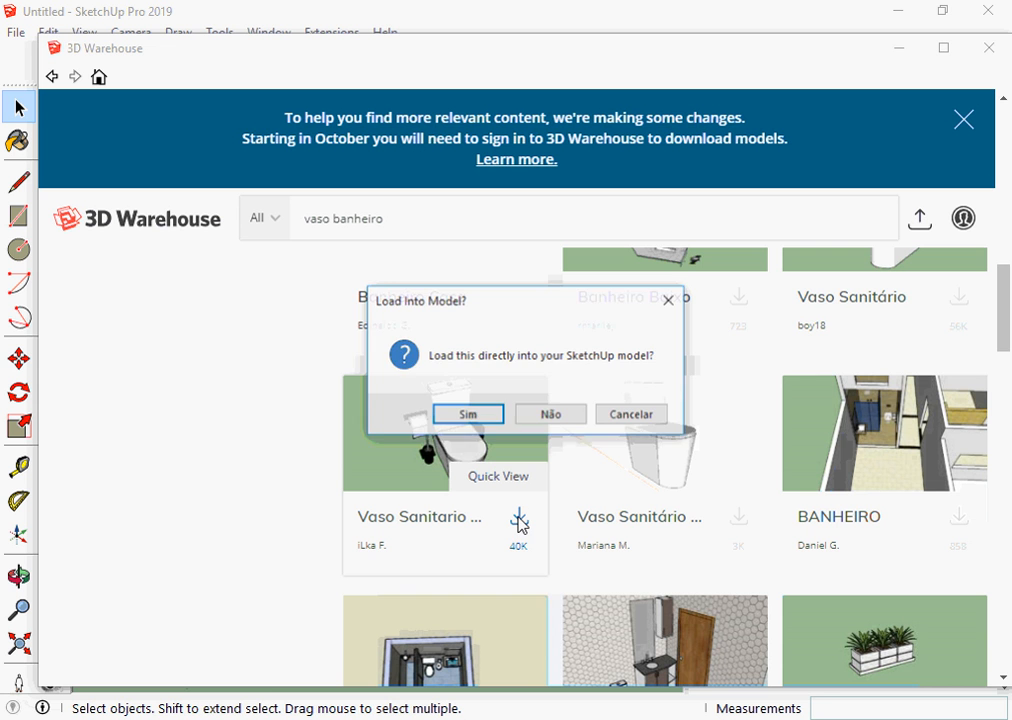
click(466, 414)
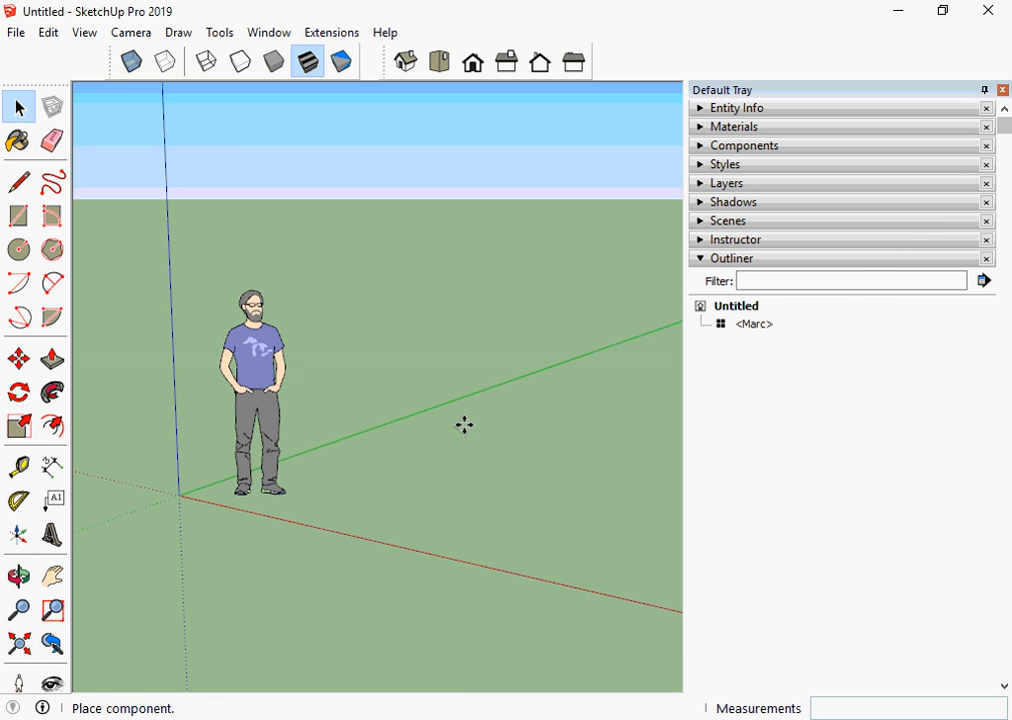
click(333, 503)
- Measure the toilet's vertical height from the seat's side edge down to the base with the Tape Measure, without keeping a guide
middle_drag(346, 504, 635, 495)
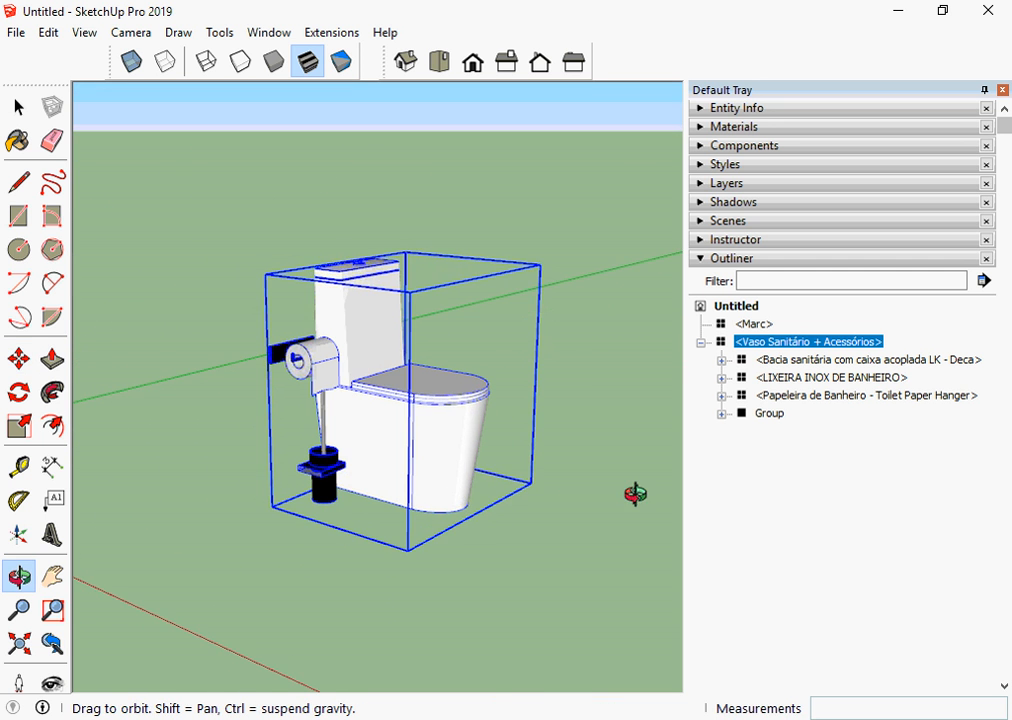
scroll(325, 466, up, 2)
middle_drag(325, 466, 357, 470)
scroll(364, 467, up, 3)
key(t)
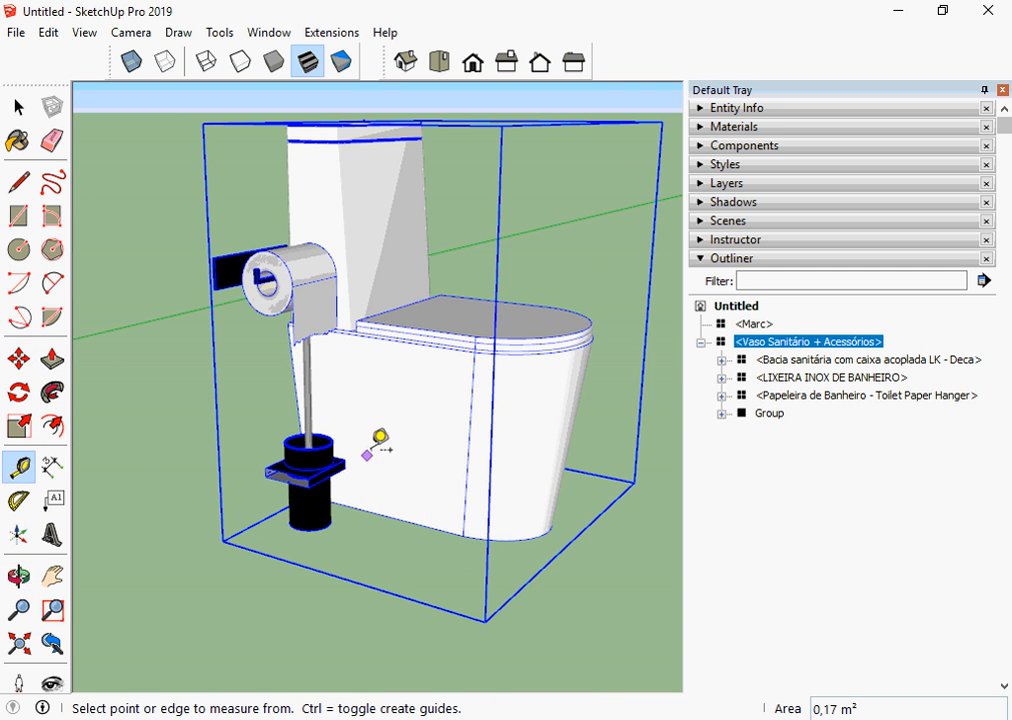
scroll(410, 318, up, 2)
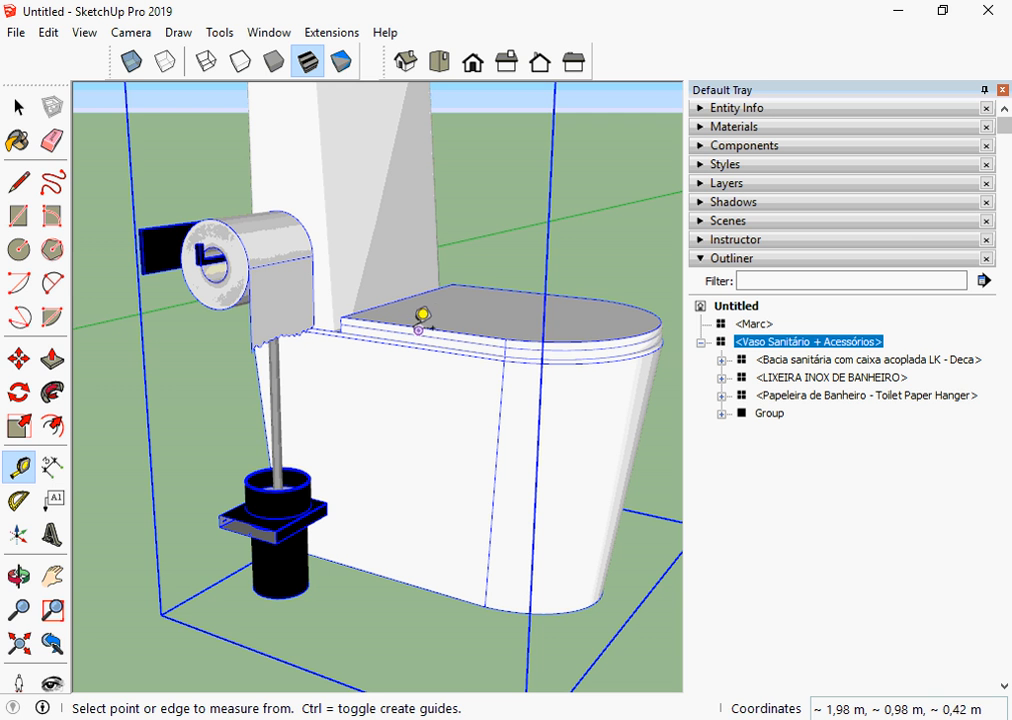
click(420, 327)
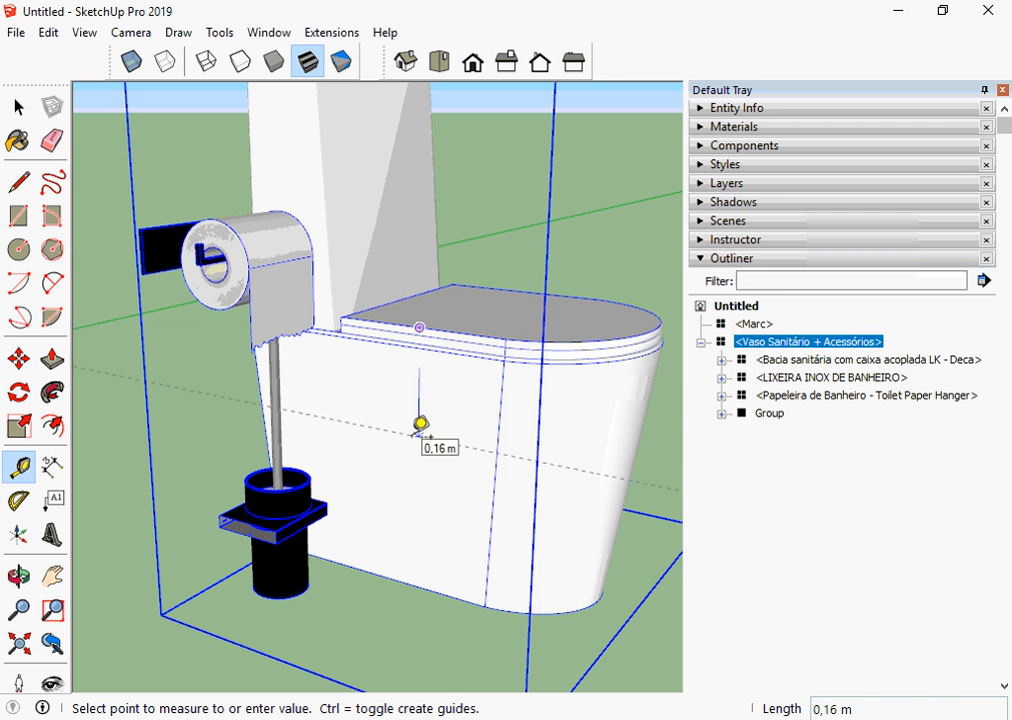
key(Up)
scroll(352, 440, down, 2)
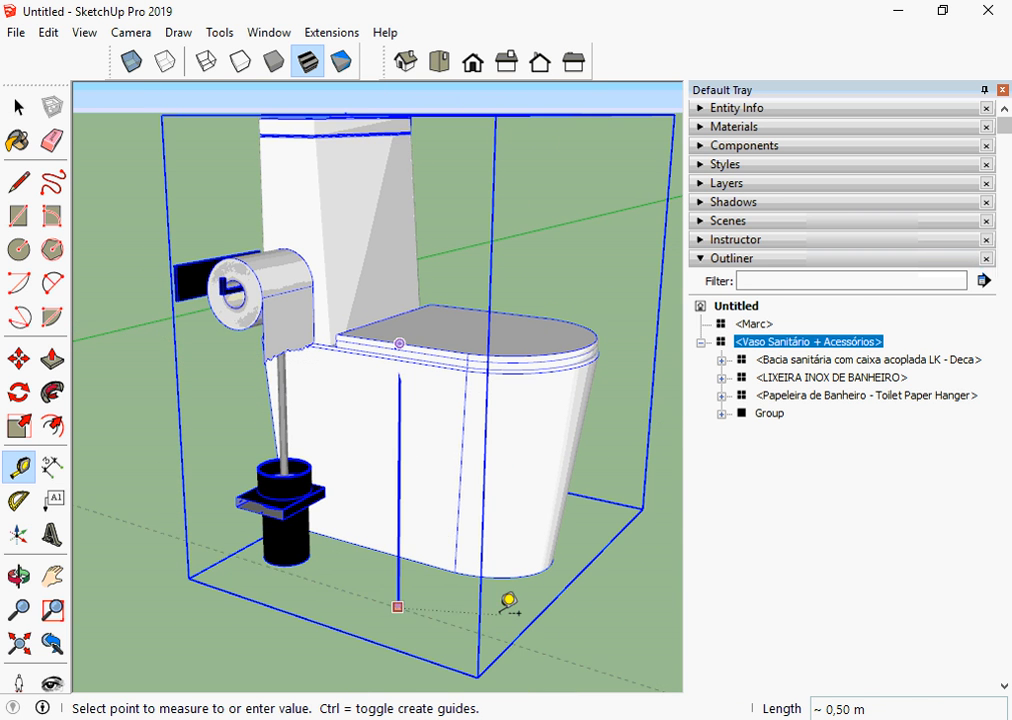
scroll(508, 603, down, 1)
scroll(315, 576, up, 3)
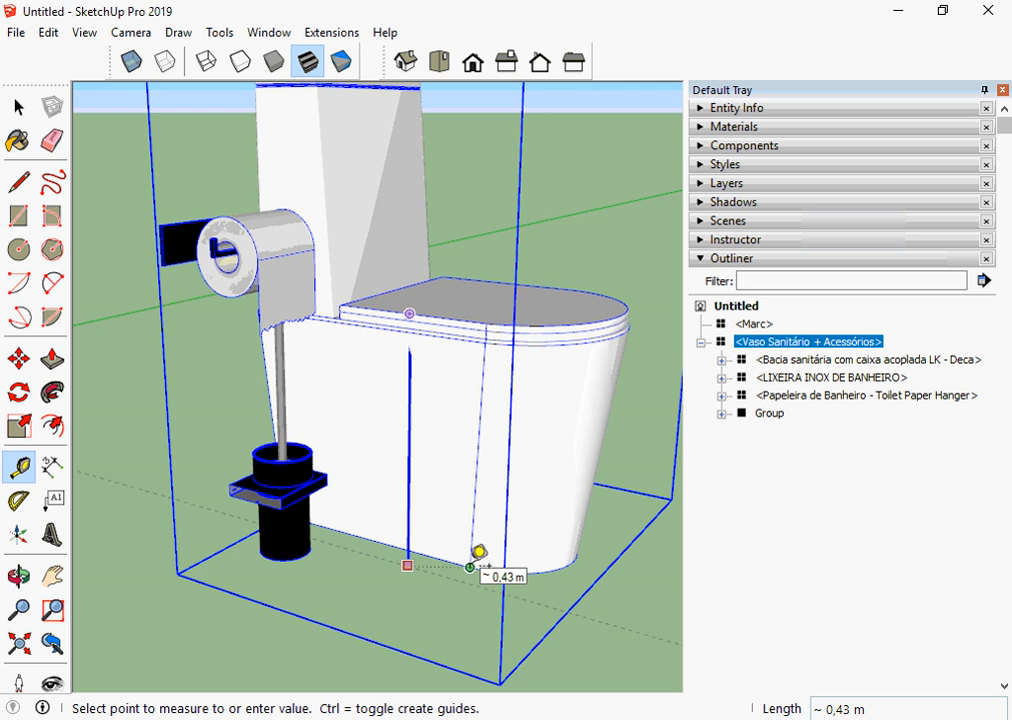
scroll(479, 551, down, 3)
key(space)
scroll(330, 514, down, 2)
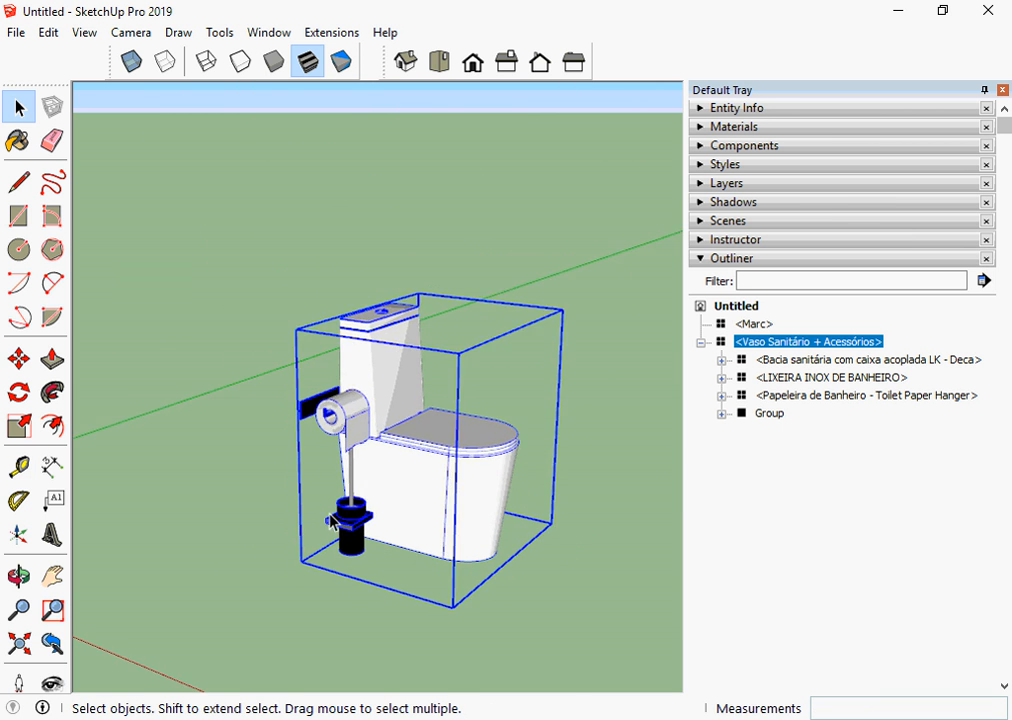
- Enlarge the whole toilet set uniformly from an upper corner until it stands taller than the human figure
scroll(330, 520, down, 4)
key(s)
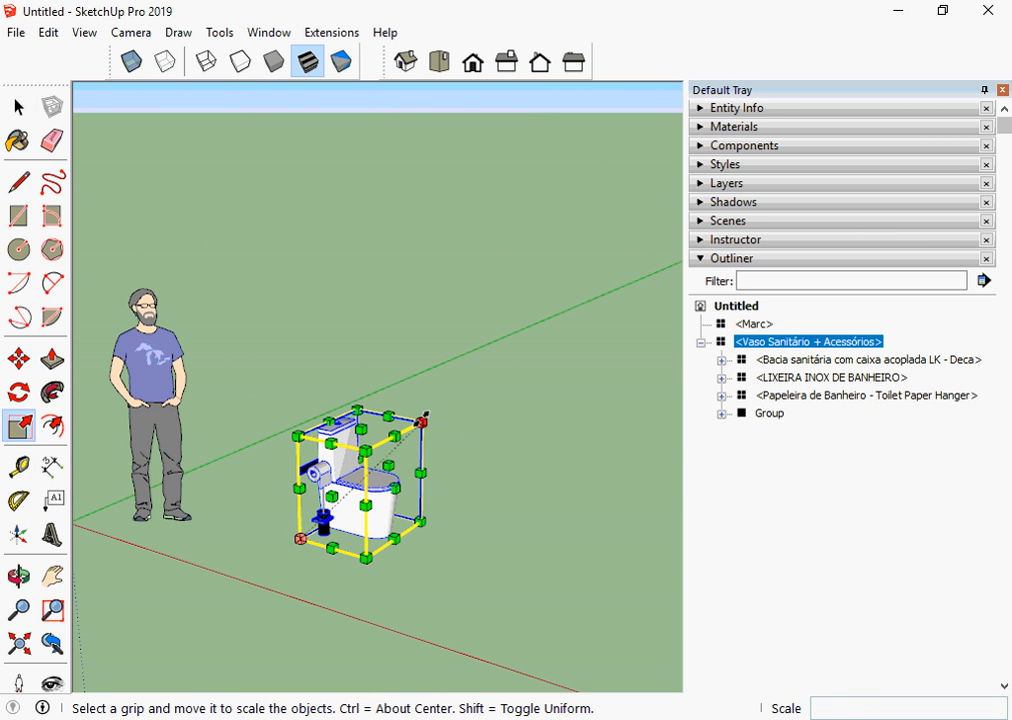
drag(423, 414, 572, 168)
scroll(328, 287, down, 1)
key(space)
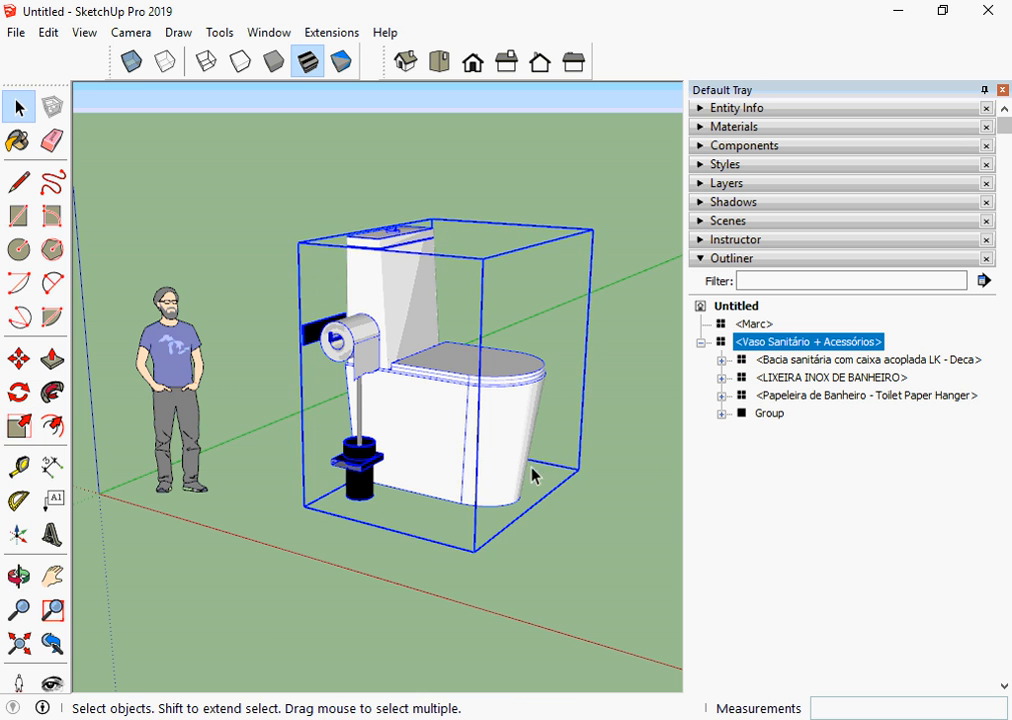
- Examine the enlarged toilet next to the human figure from several angles to judge its proportions
click(522, 497)
scroll(385, 471, down, 2)
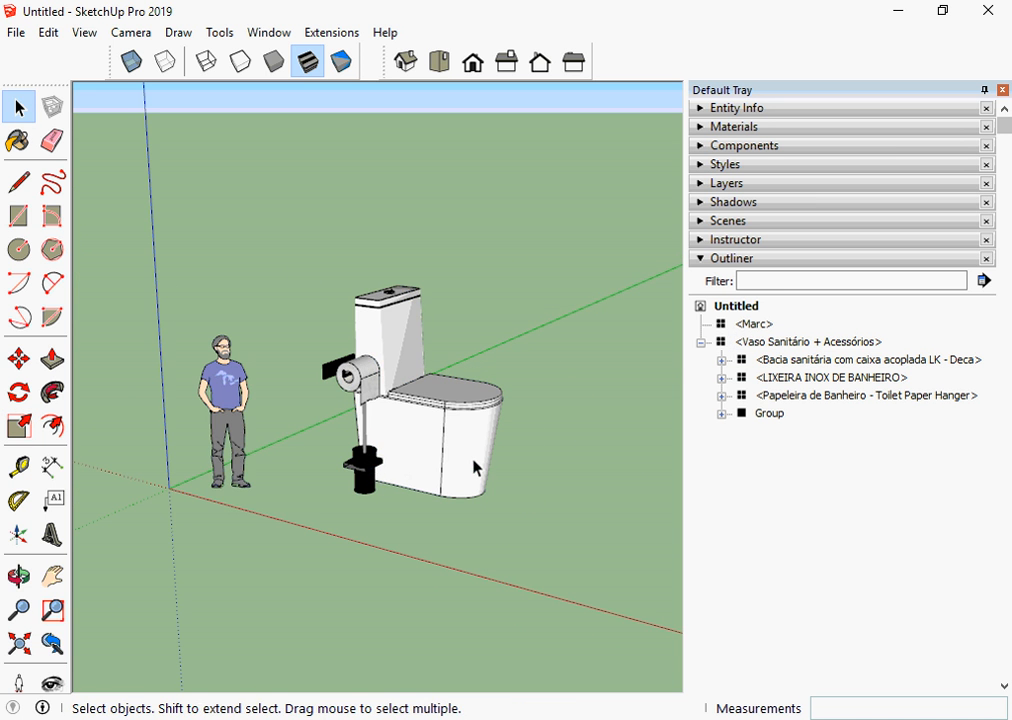
middle_drag(476, 467, 267, 474)
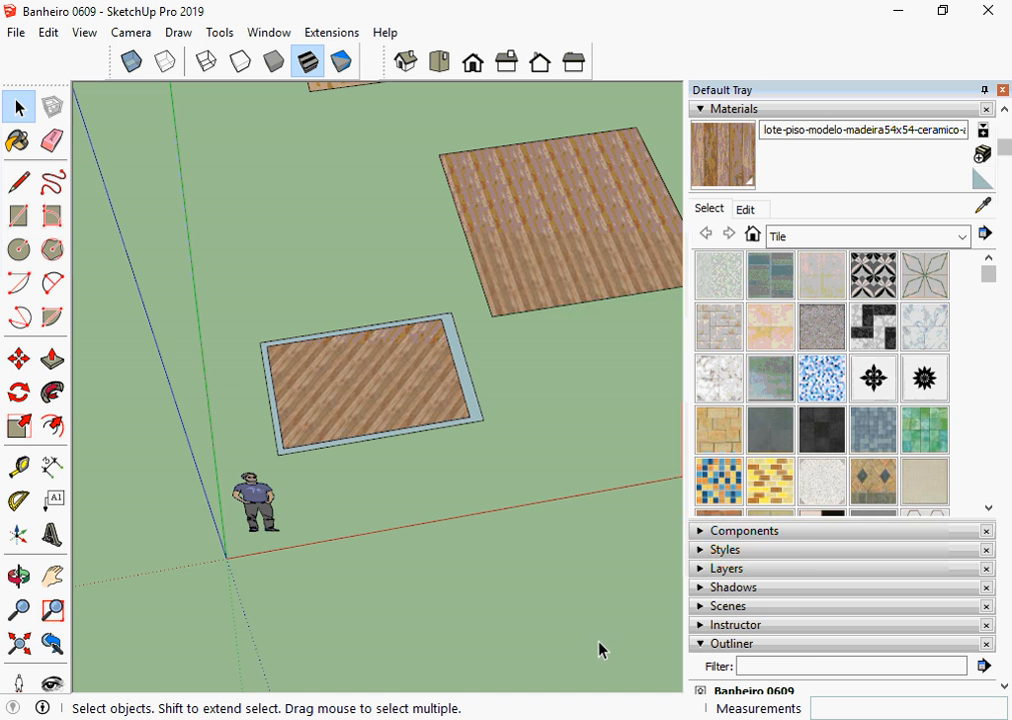
click(641, 664)
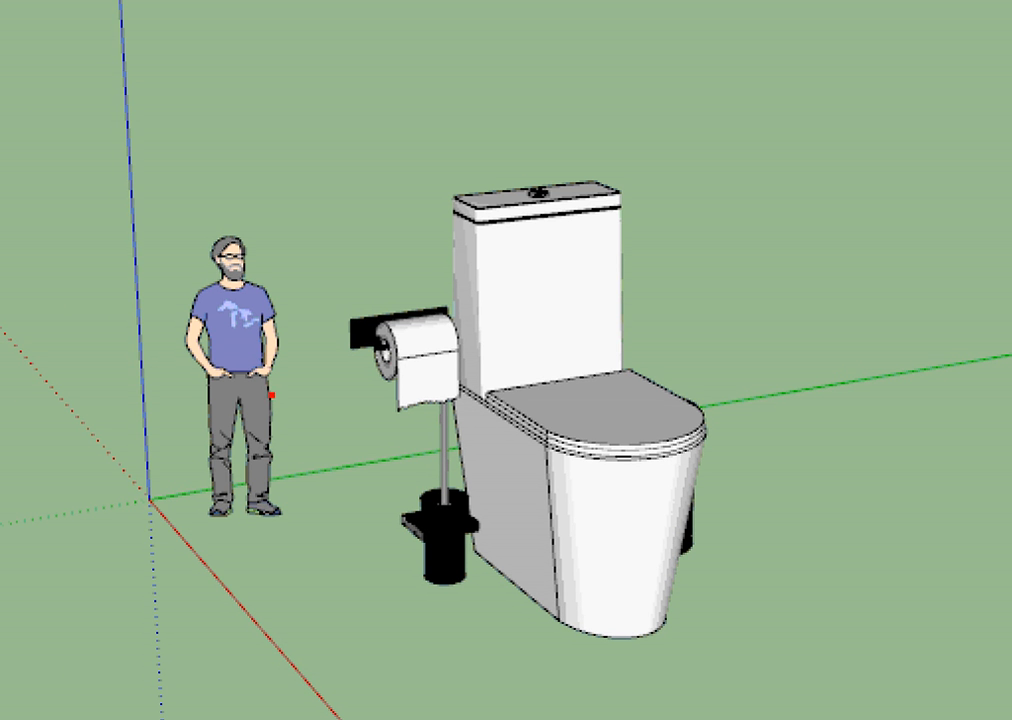
drag(124, 606, 318, 566)
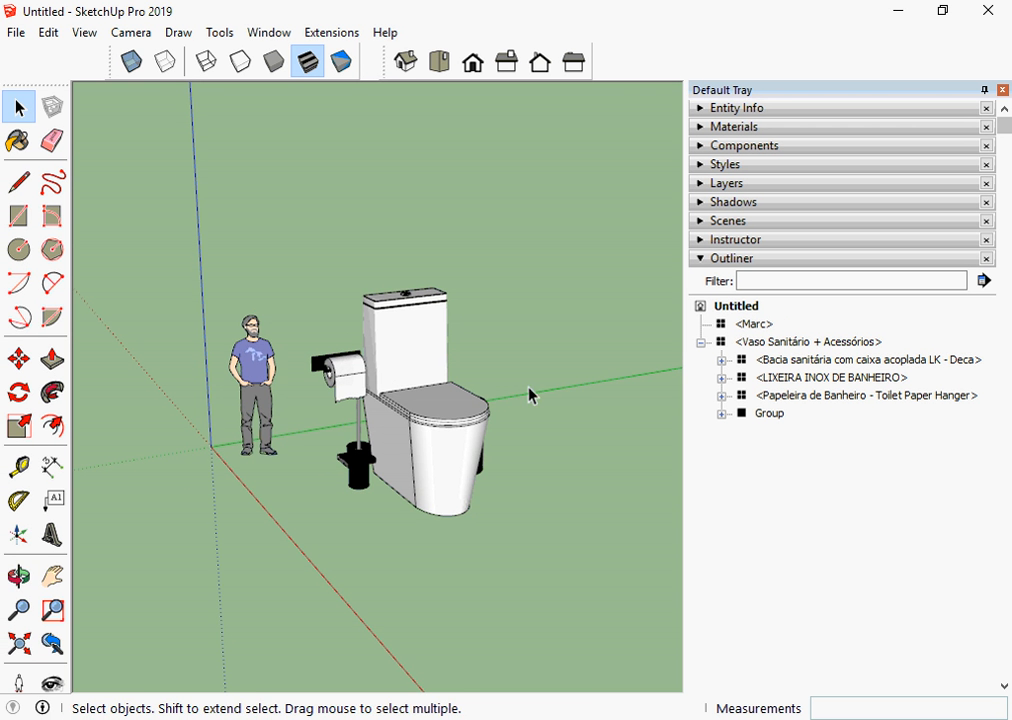
mouse_move(531, 395)
middle_down()
mouse_move(583, 432)
mouse_move(383, 392)
middle_up()
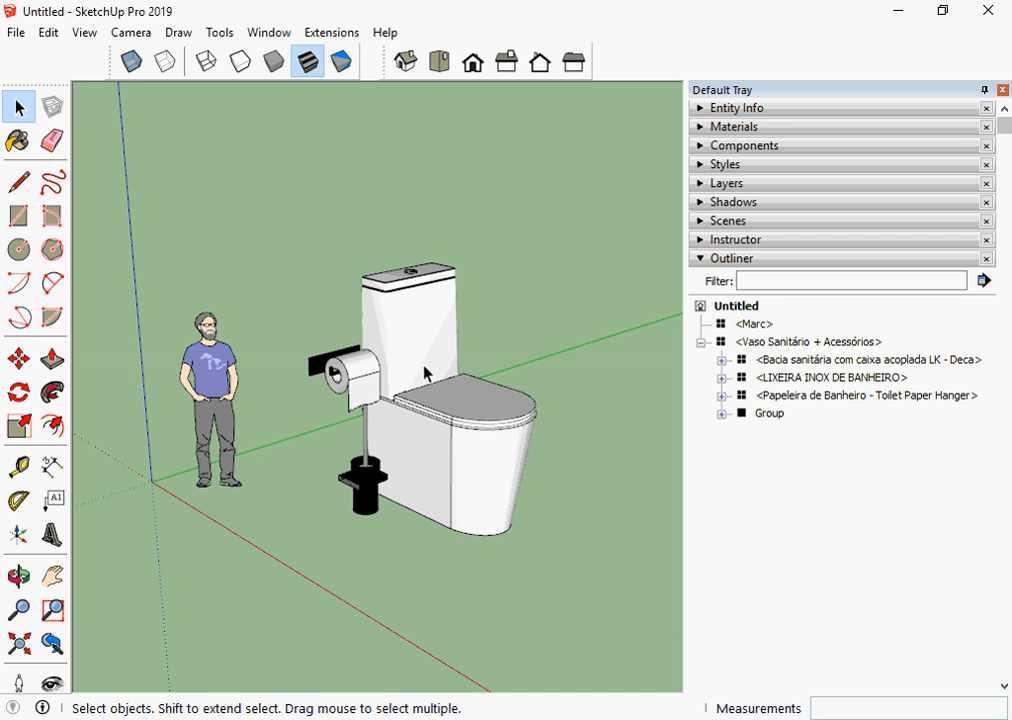
middle_drag(425, 373, 280, 368)
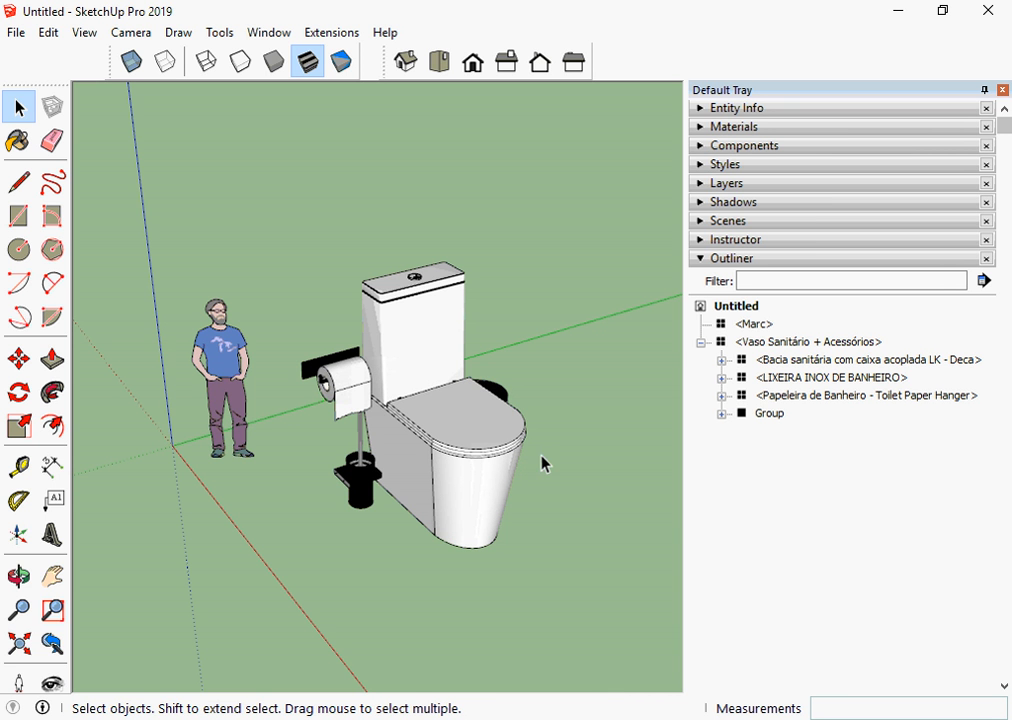
middle_drag(547, 456, 505, 398)
- Try scaling the toilet set uniformly from its top centre grip to a height of 0,8m, and undo the scaling
click(530, 413)
scroll(505, 398, up, 1)
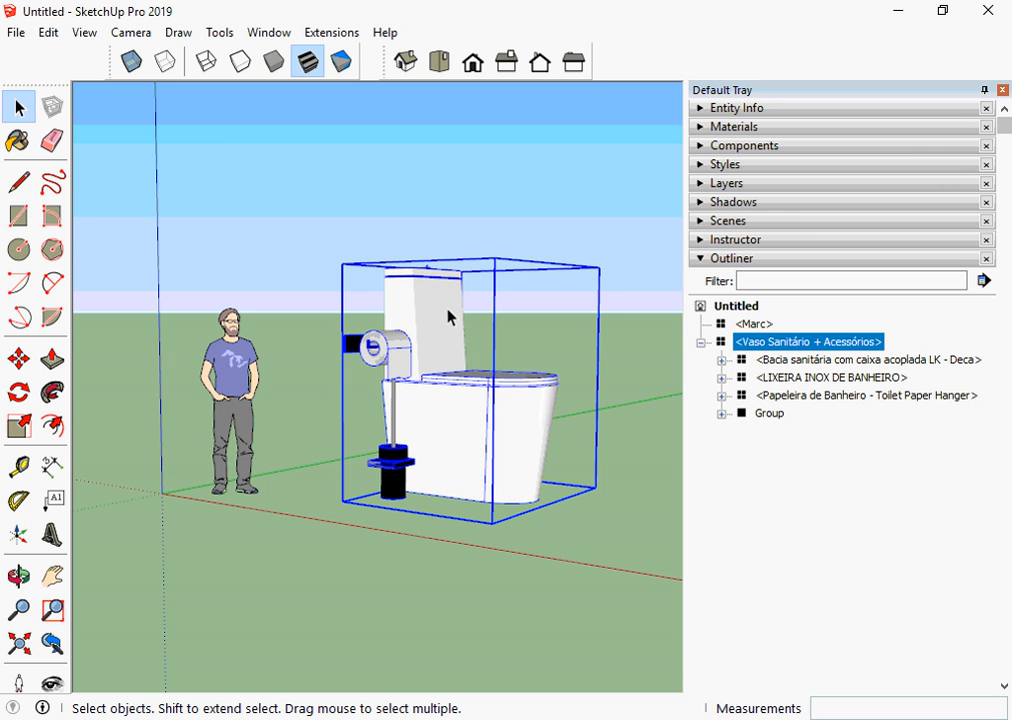
middle_drag(447, 334, 434, 413)
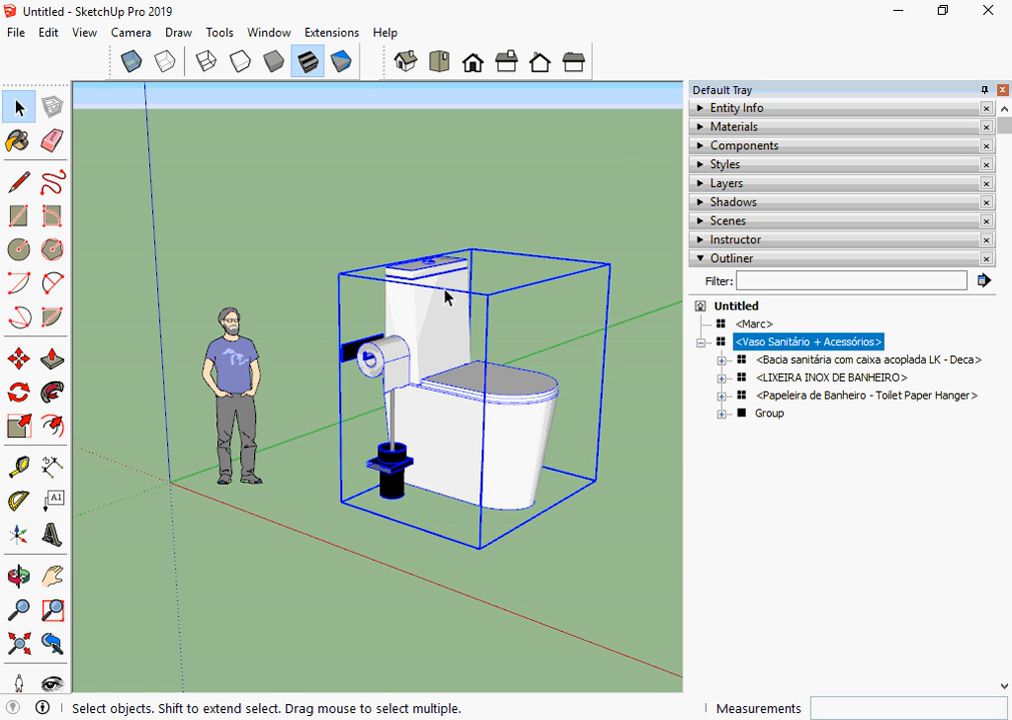
middle_drag(445, 294, 460, 358)
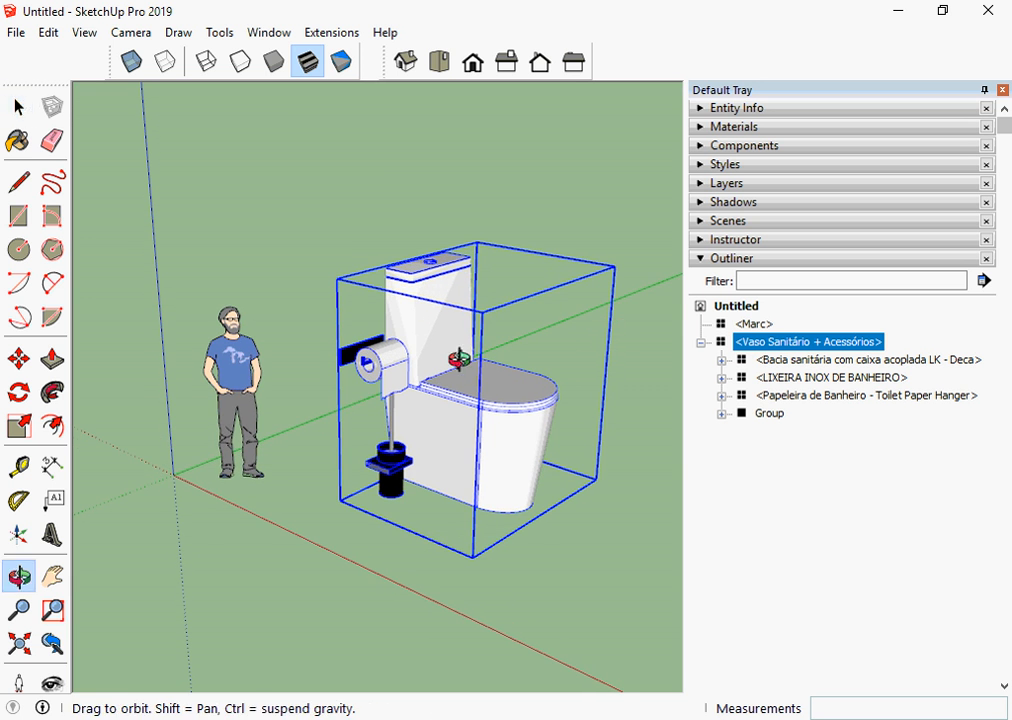
click(20, 427)
scroll(420, 494, up, 2)
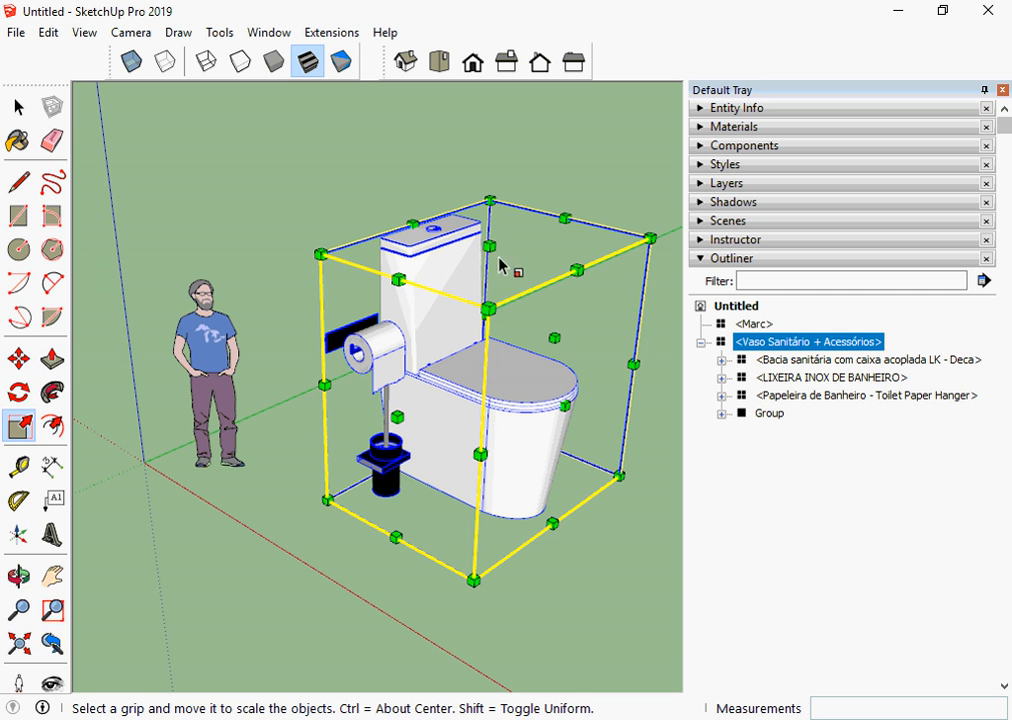
mouse_move(492, 258)
middle_down()
mouse_move(520, 267)
mouse_move(504, 267)
middle_up()
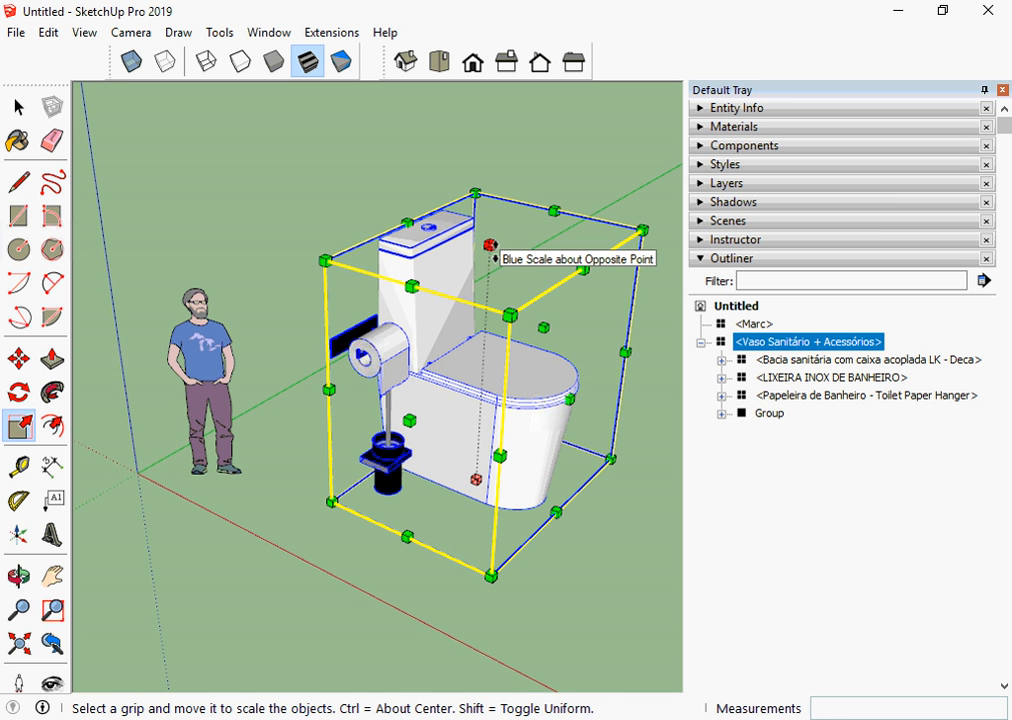
drag(493, 255, 528, 300)
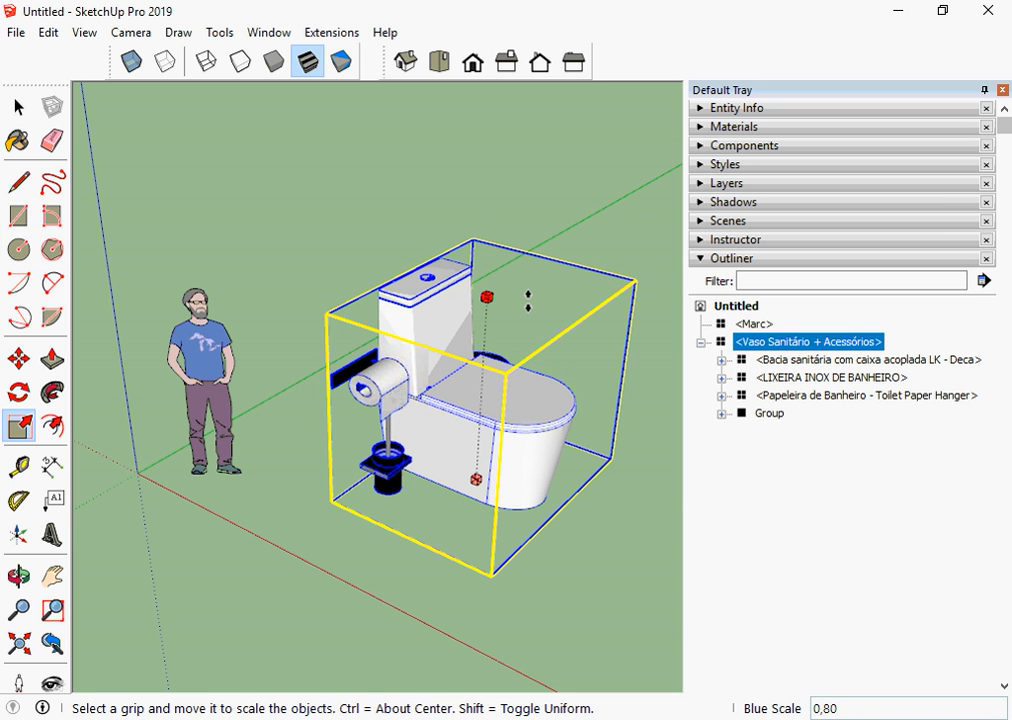
key(shift)
mouse_move(528, 299)
shift+mouse_down()
mouse_move(540, 355)
mouse_move(524, 316)
mouse_move(535, 271)
mouse_move(525, 349)
mouse_move(549, 271)
mouse_move(556, 287)
mouse_move(537, 325)
mouse_move(537, 297)
shift+mouse_up()
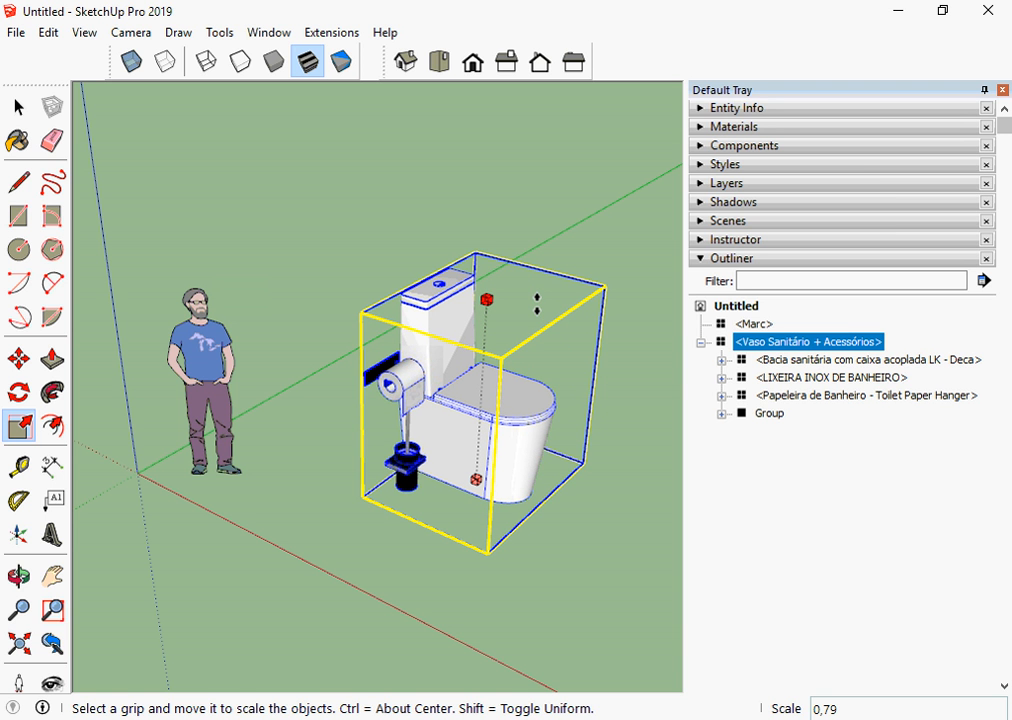
mouse_move(535, 298)
shift+mouse_down()
mouse_move(520, 300)
mouse_move(524, 317)
shift+mouse_up()
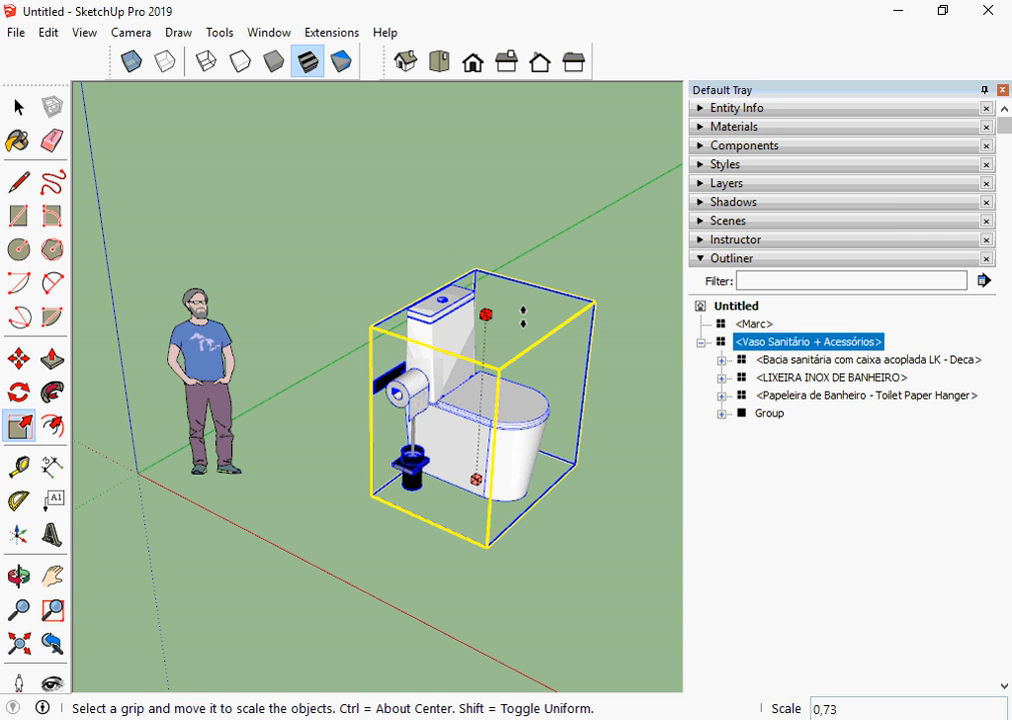
shift+drag(523, 316, 526, 326)
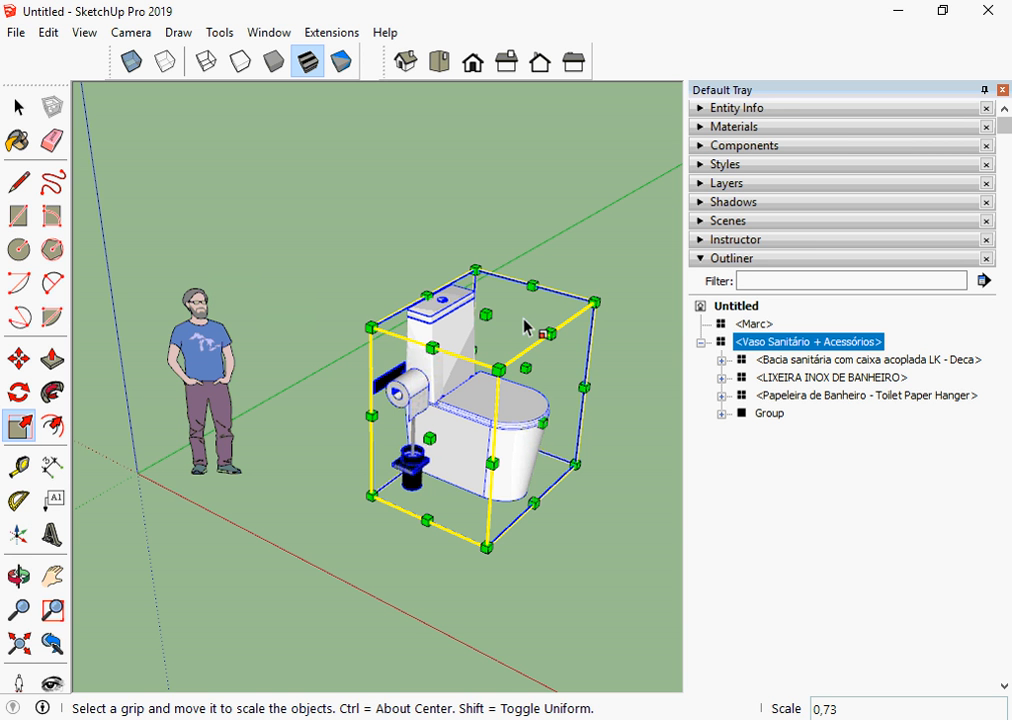
text(0,8m)
key(Return)
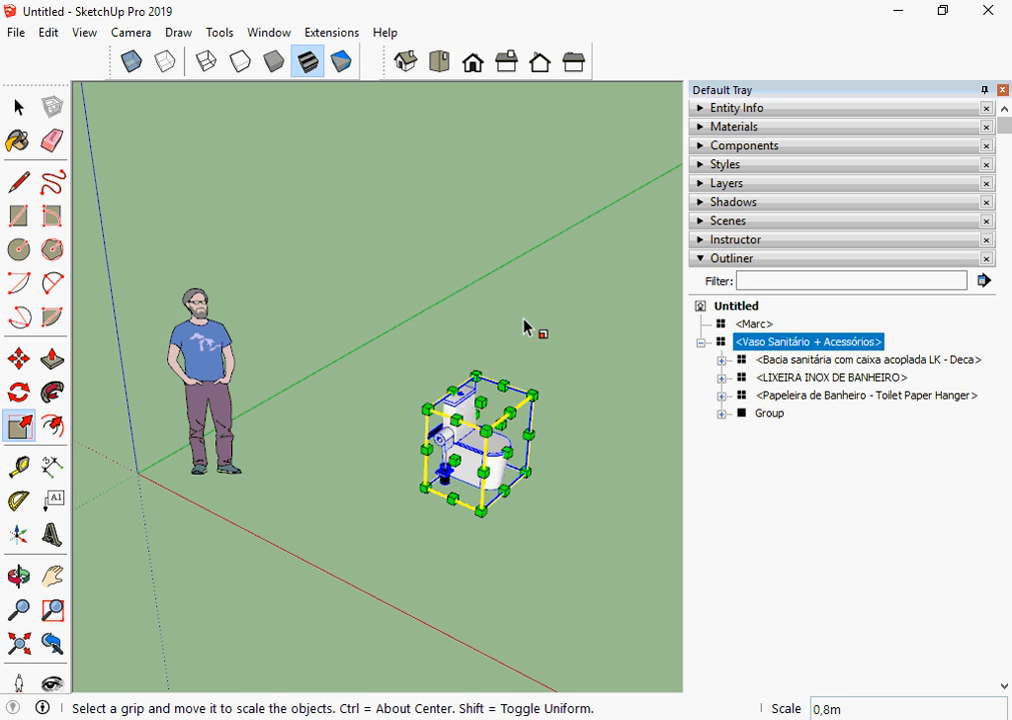
key(ctrl+z)
key(space)
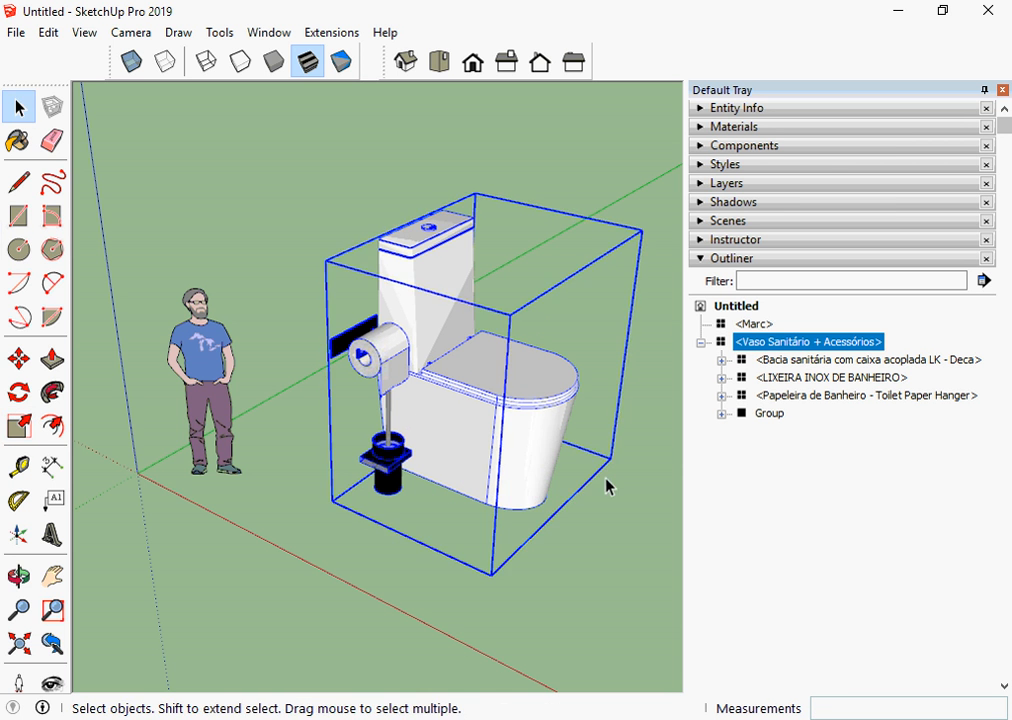
- Scale the whole toilet set uniformly about its base to a height of 0,8m, using the top centre grip
click(605, 478)
middle_drag(535, 468, 452, 361)
click(474, 357)
click(18, 427)
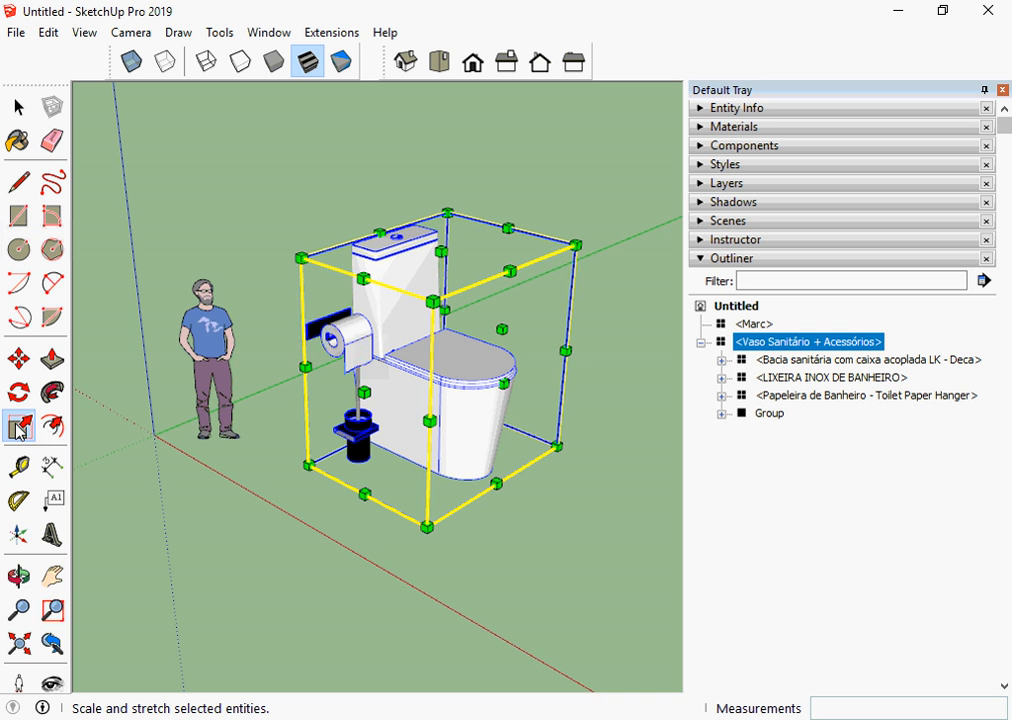
middle_drag(300, 466, 330, 440)
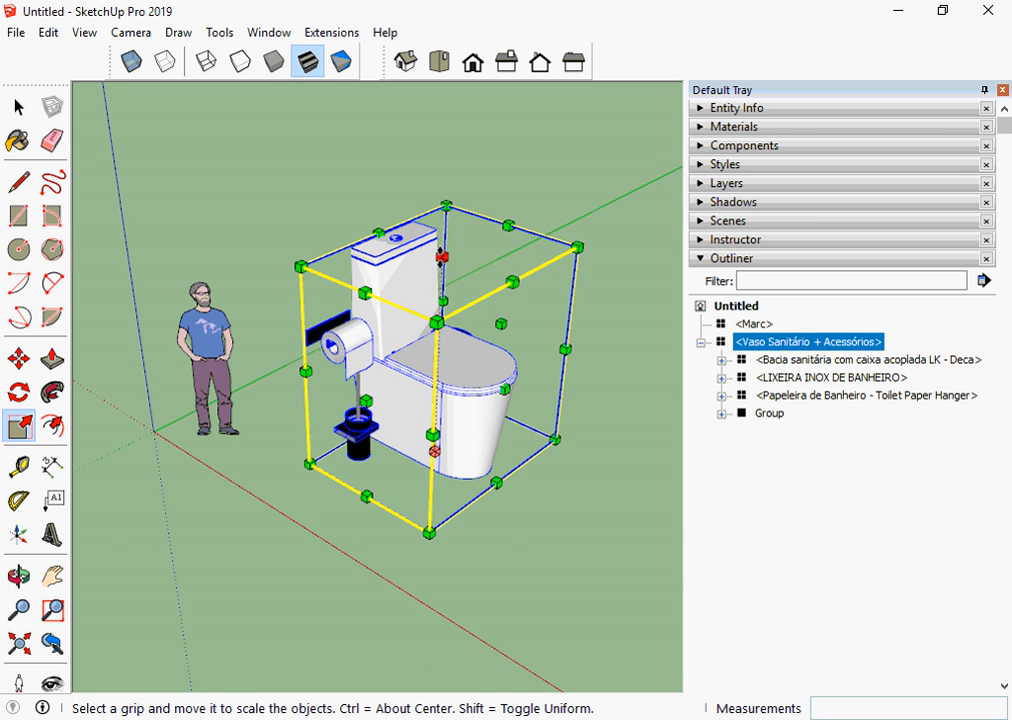
scroll(441, 257, up, 2)
middle_drag(452, 275, 351, 286)
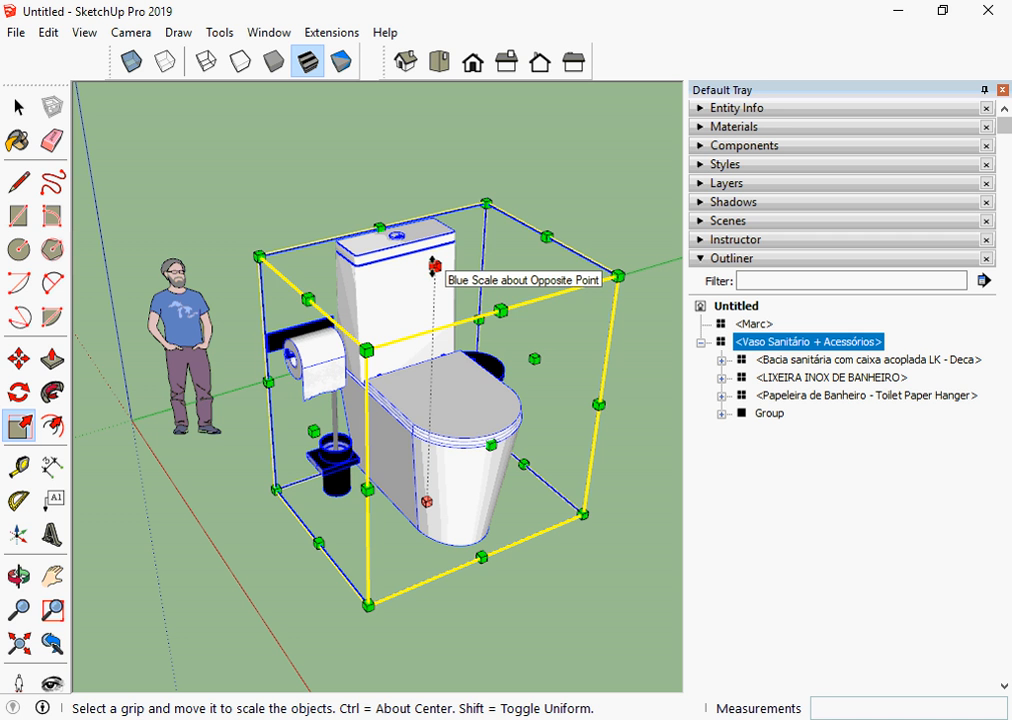
drag(433, 268, 408, 322)
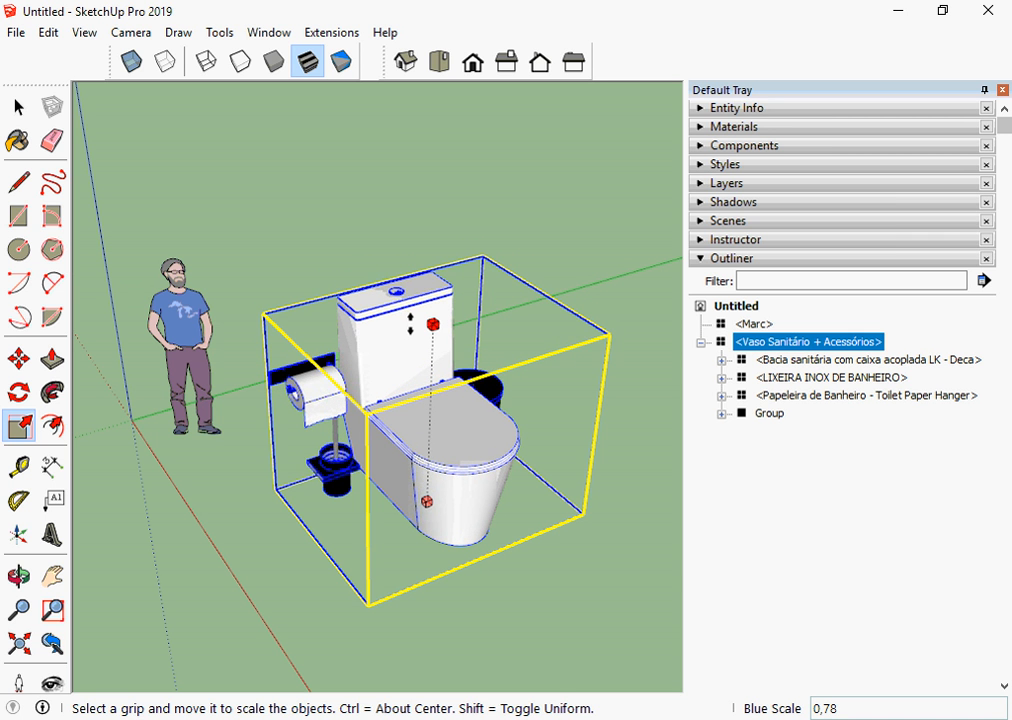
key(shift)
drag(410, 322, 428, 337)
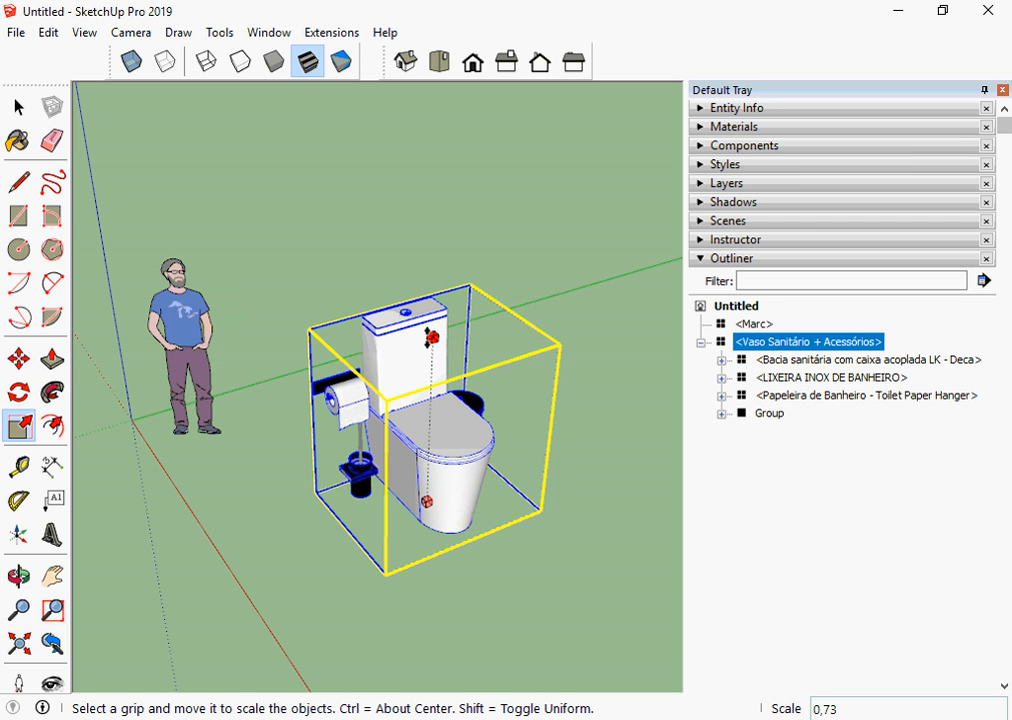
drag(432, 337, 436, 355)
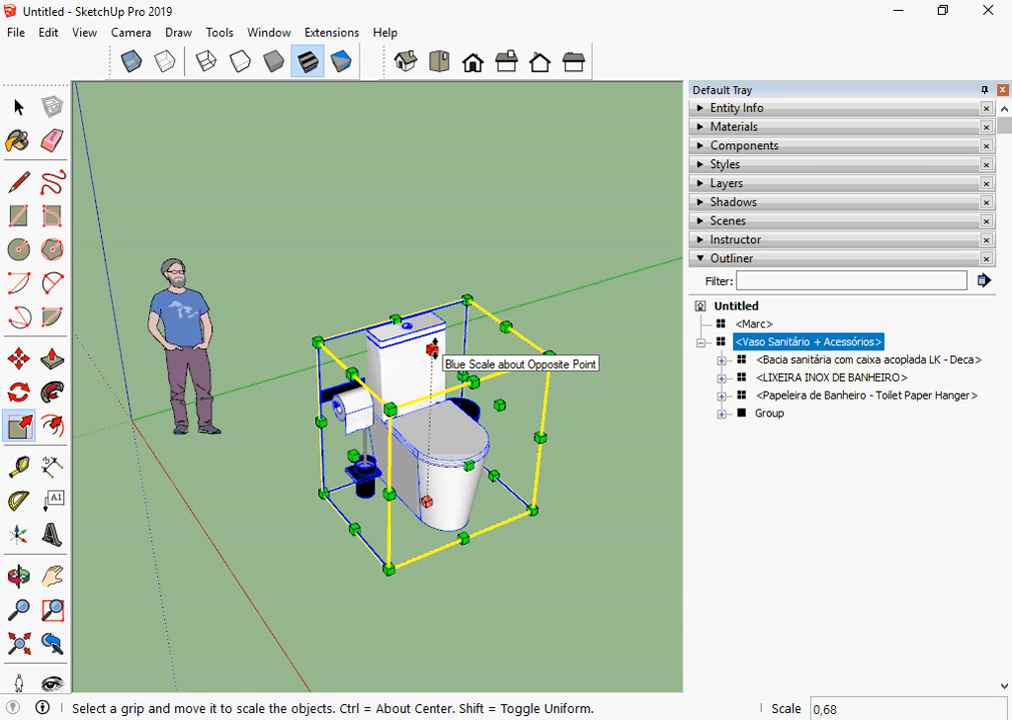
text(0,8)
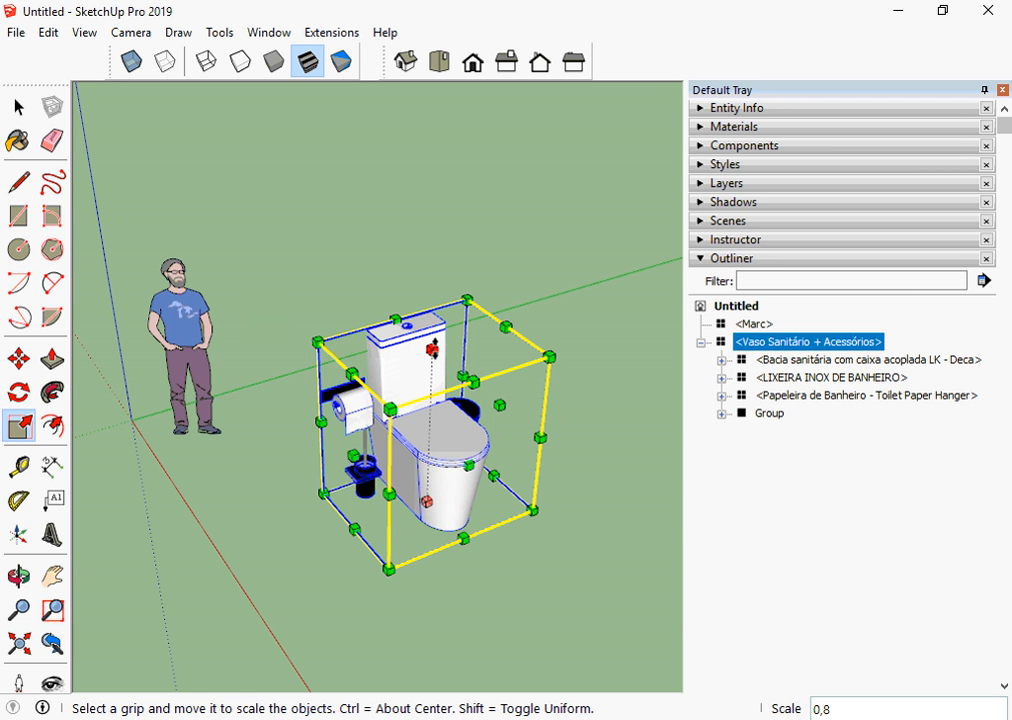
text(m)
key(Return)
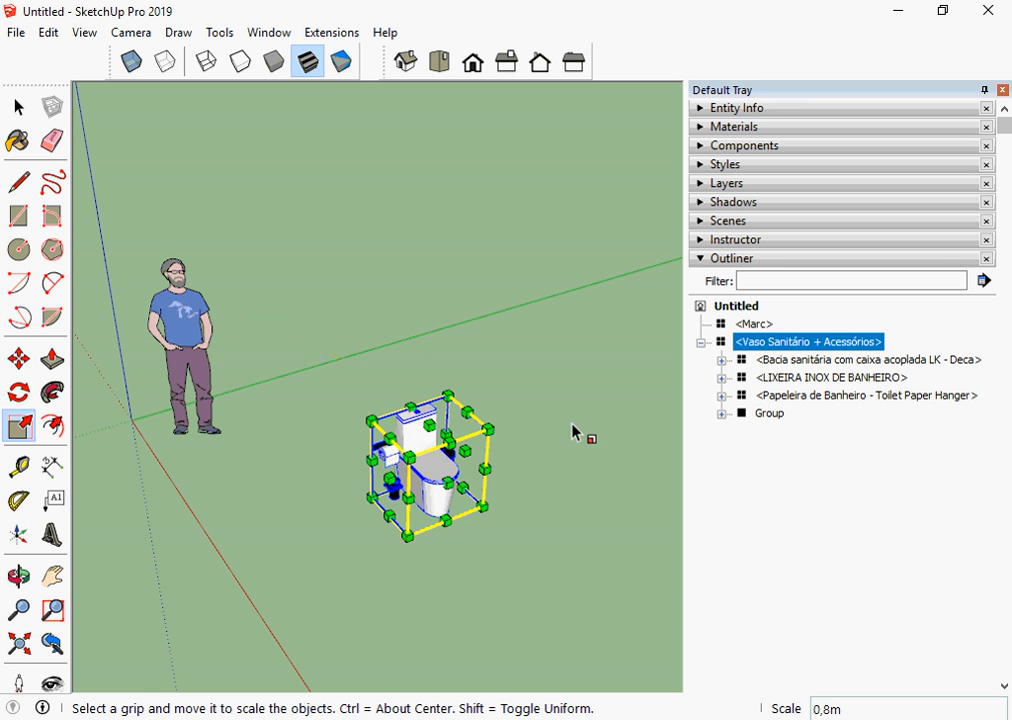
- Measure the rescaled toilet's vertical height from the seat's side edge down to the base, without keeping a guide
scroll(444, 546, up, 5)
middle_drag(370, 515, 438, 442)
key(t)
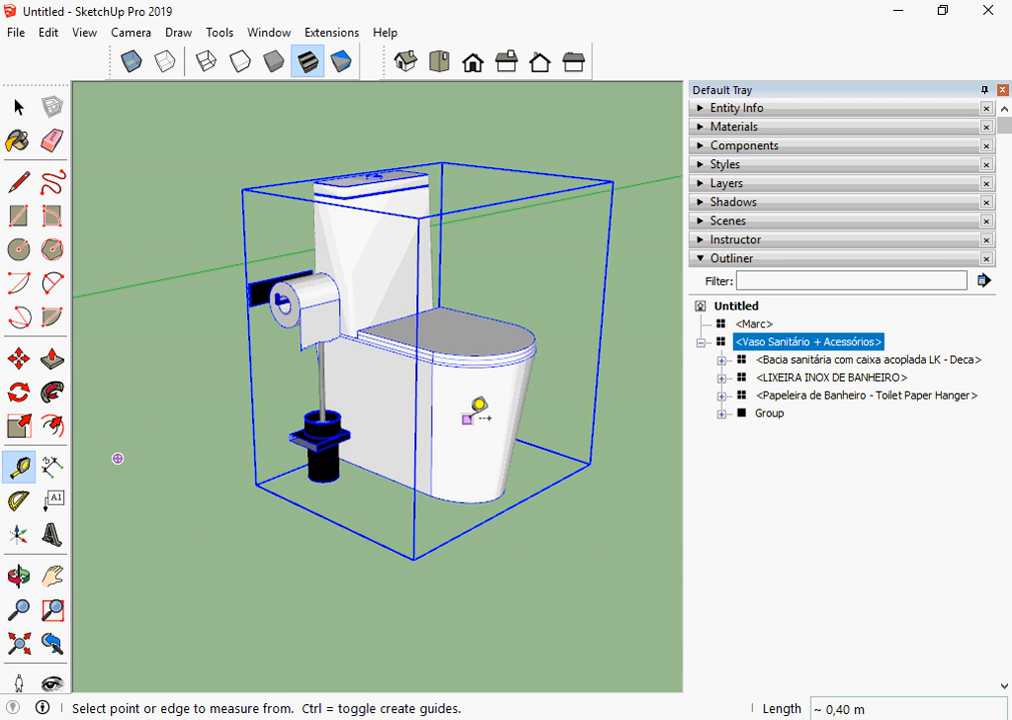
scroll(515, 413, up, 6)
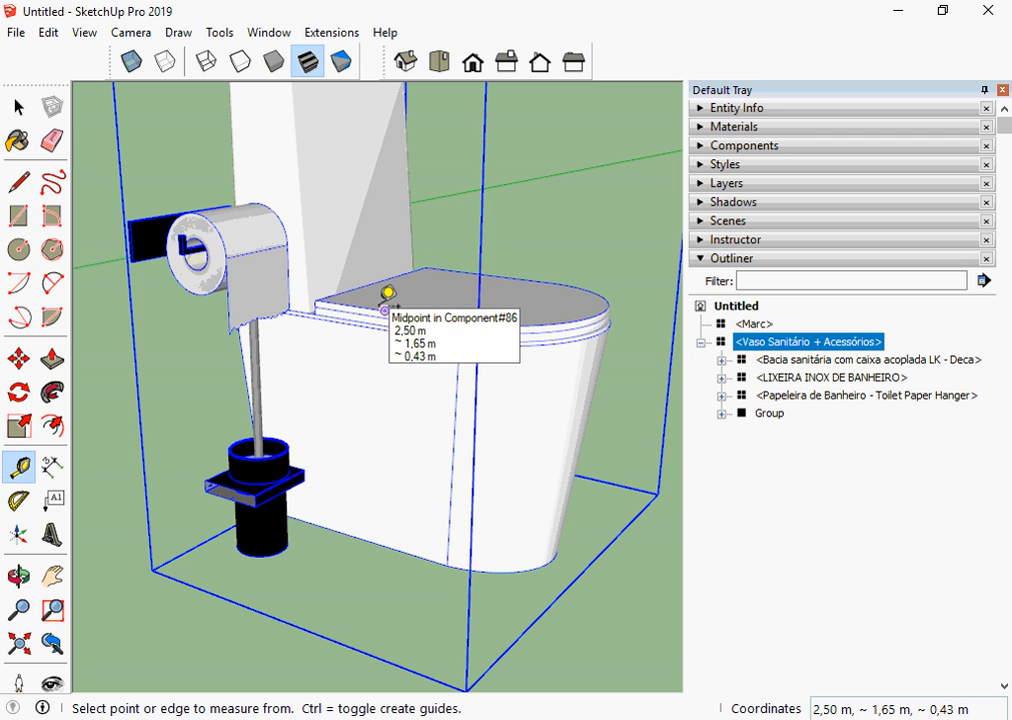
click(386, 308)
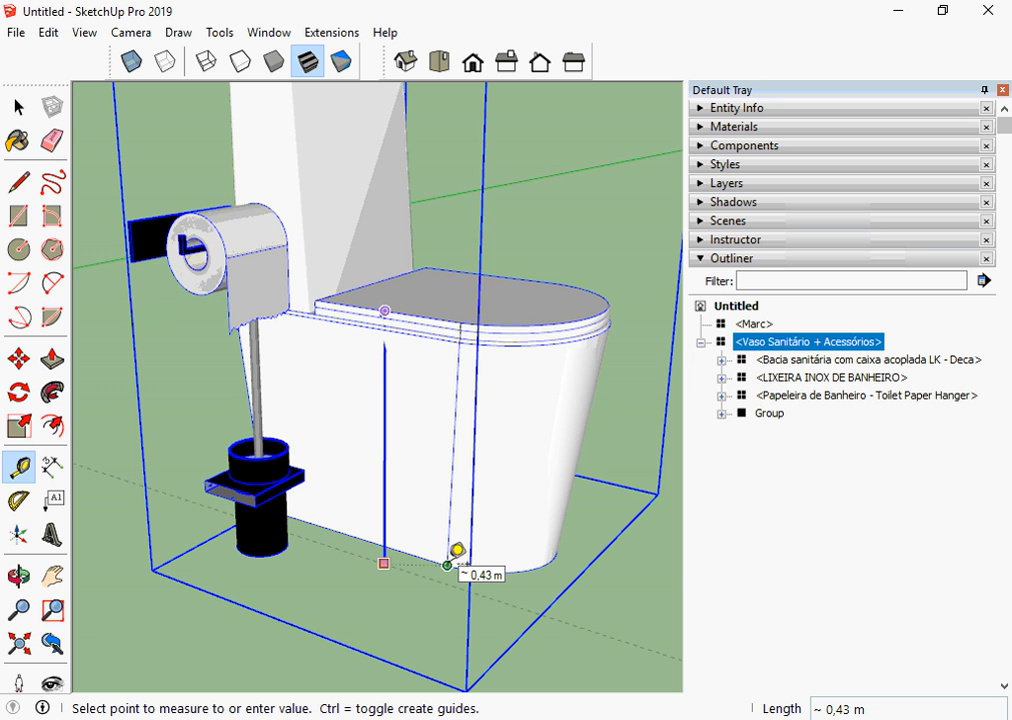
scroll(456, 549, down, 8)
key(space)
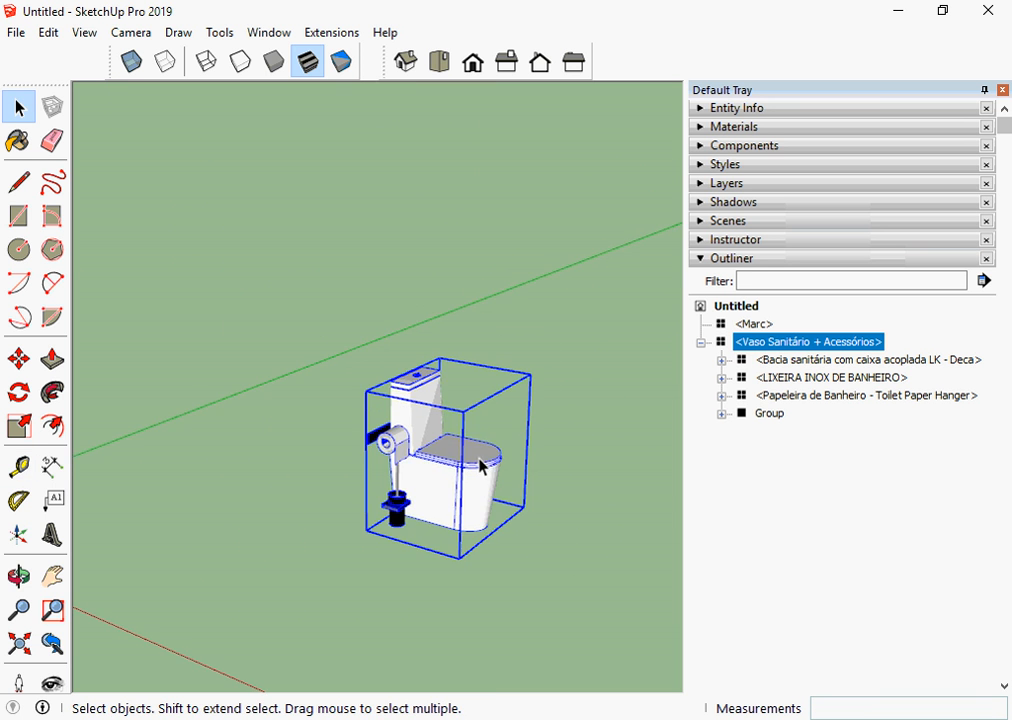
- Open the Vaso Sanitário + Acessórios component for editing to reach its nested parts
scroll(480, 465, down, 2)
middle_drag(472, 567, 413, 538)
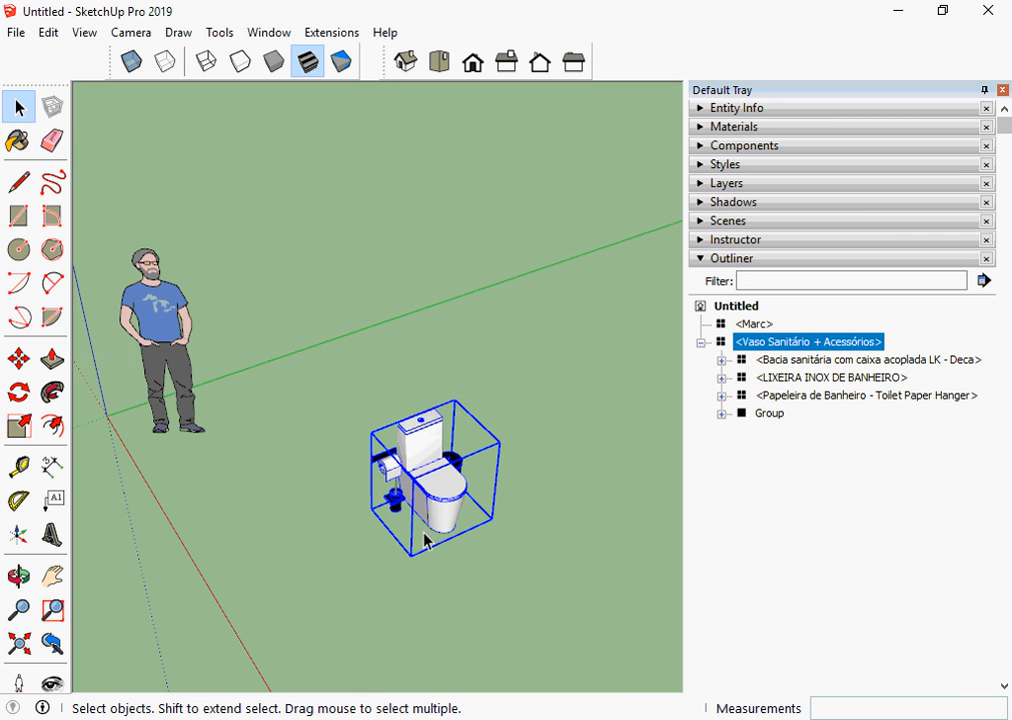
scroll(416, 599, up, 3)
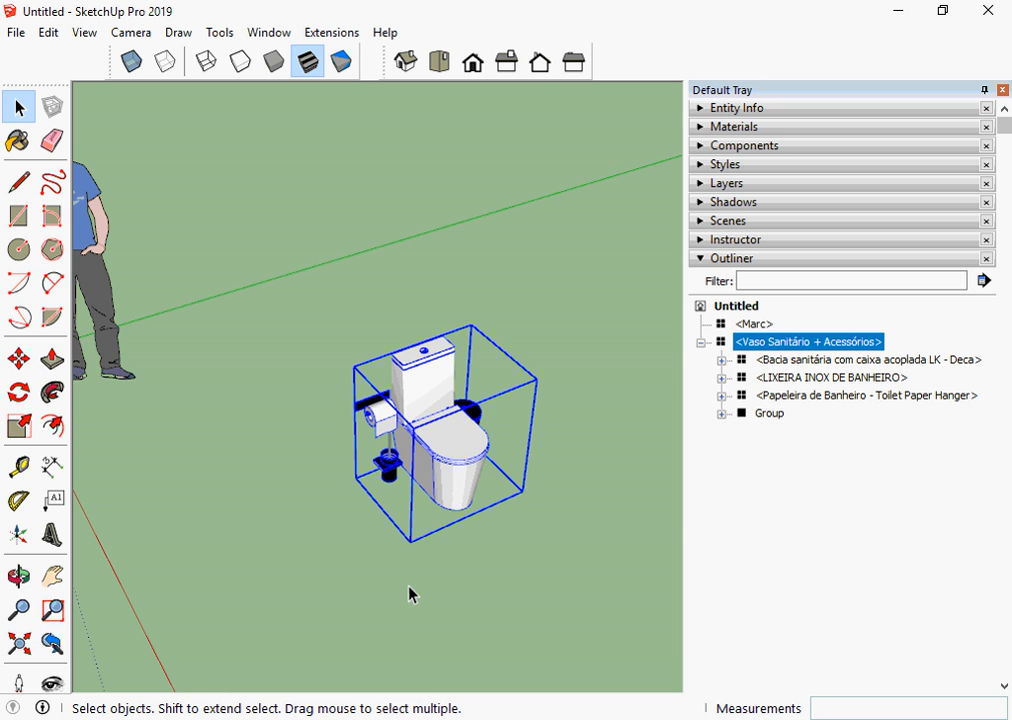
middle_drag(408, 594, 460, 467)
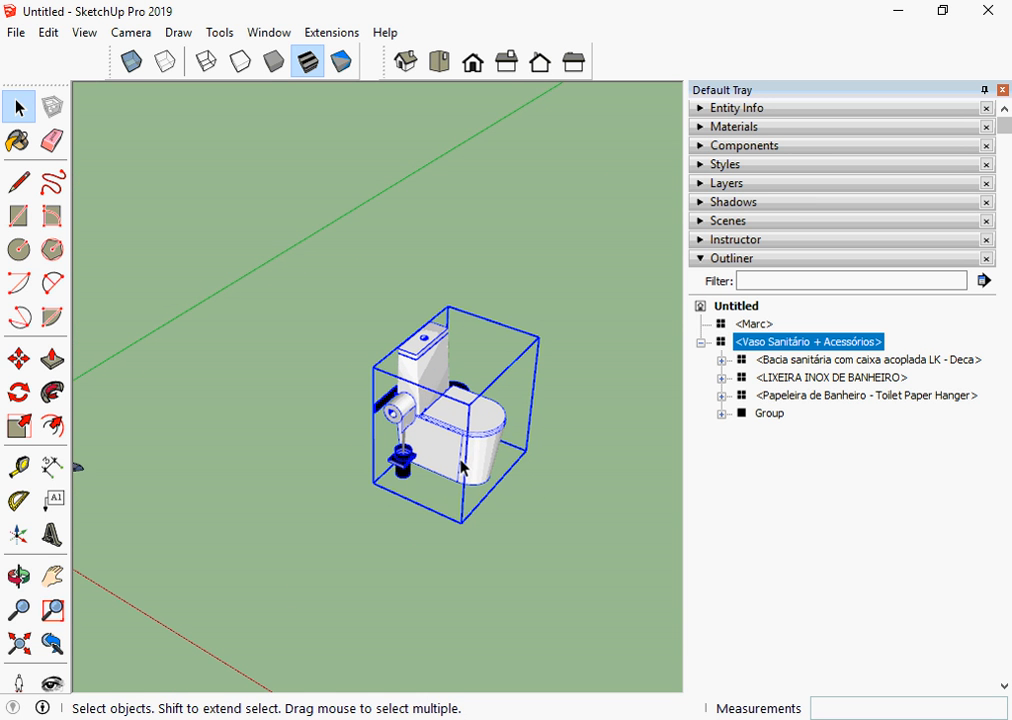
double_click(460, 467)
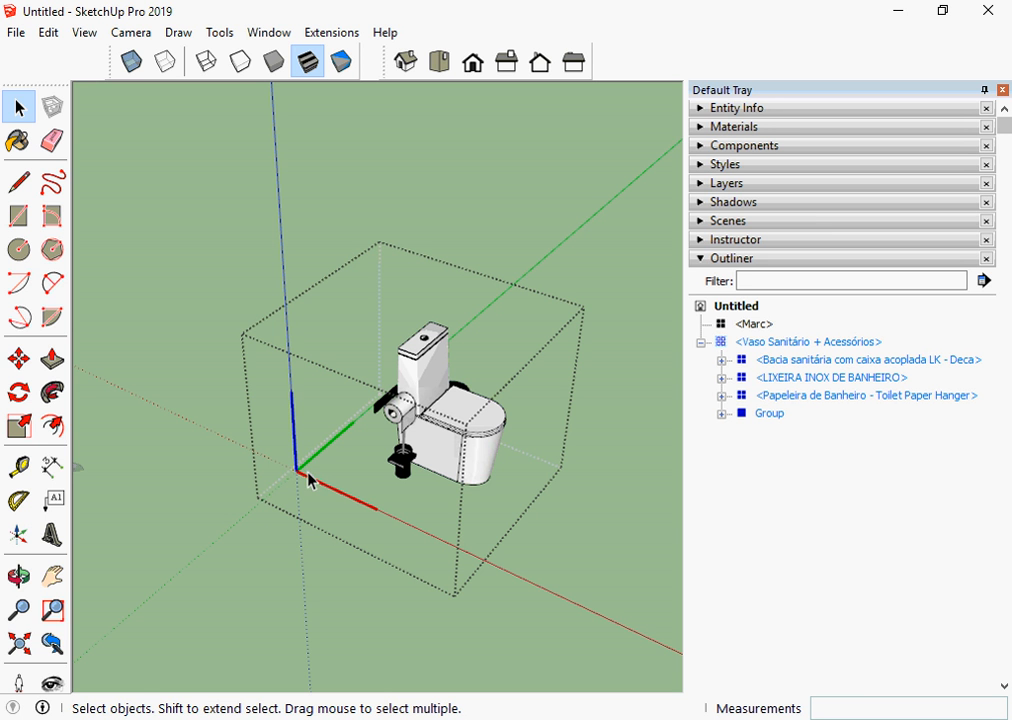
- Examine where the opened toilet component's axes lie relative to the toilet from several sides, and close the component
middle_drag(307, 474, 372, 456)
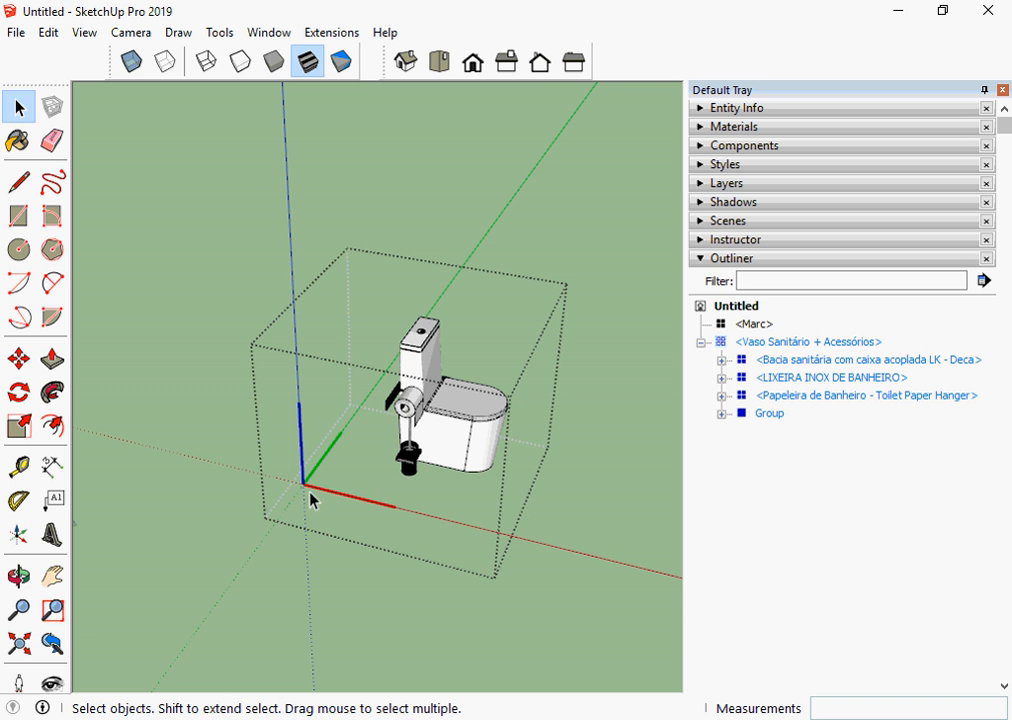
middle_drag(308, 503, 553, 535)
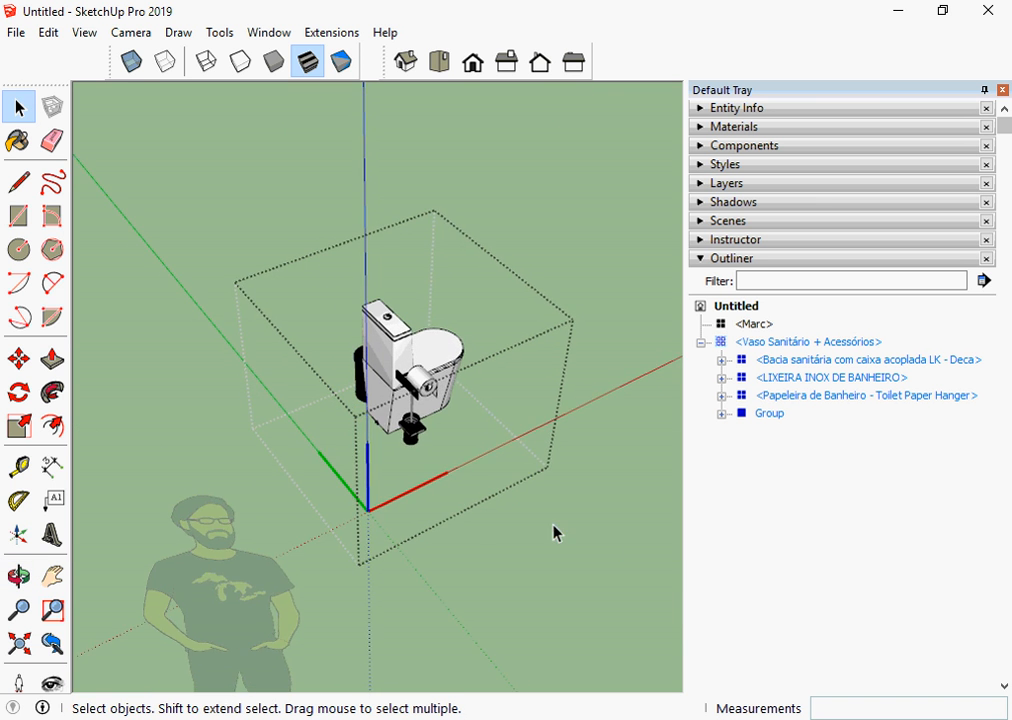
scroll(346, 459, up, 3)
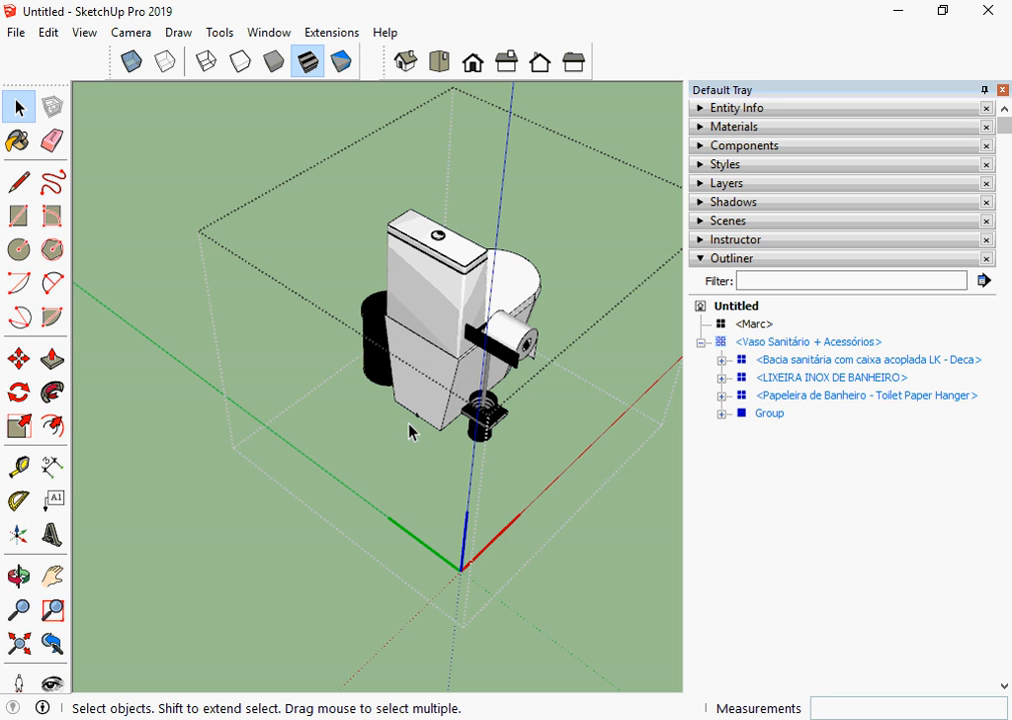
middle_drag(418, 440, 40, 395)
middle_drag(200, 470, 401, 487)
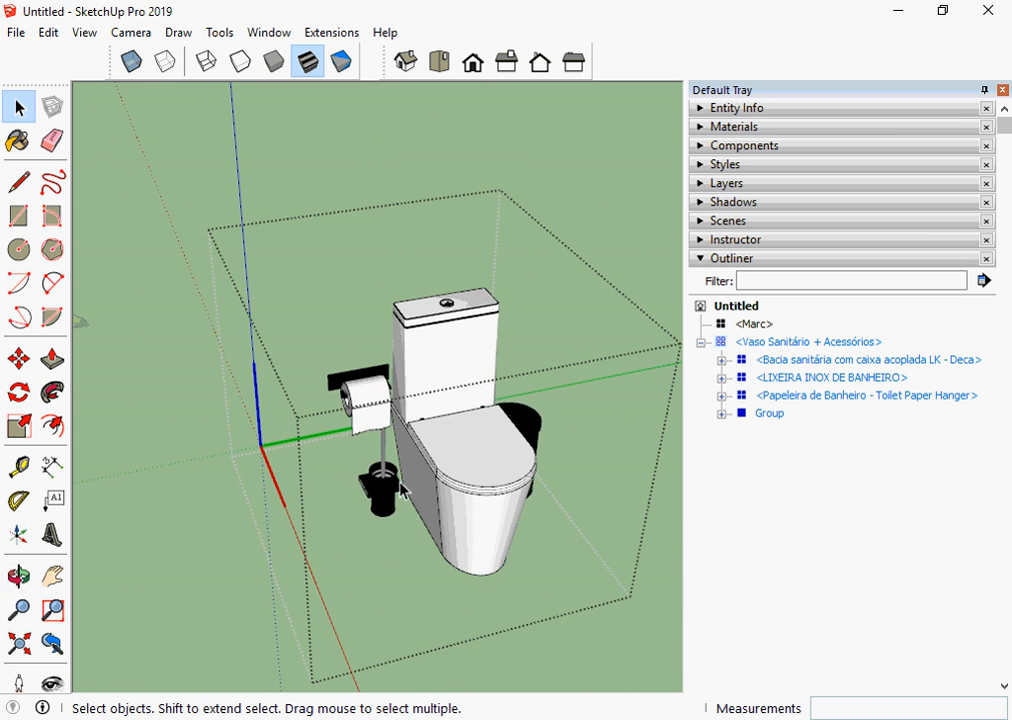
scroll(510, 440, down, 5)
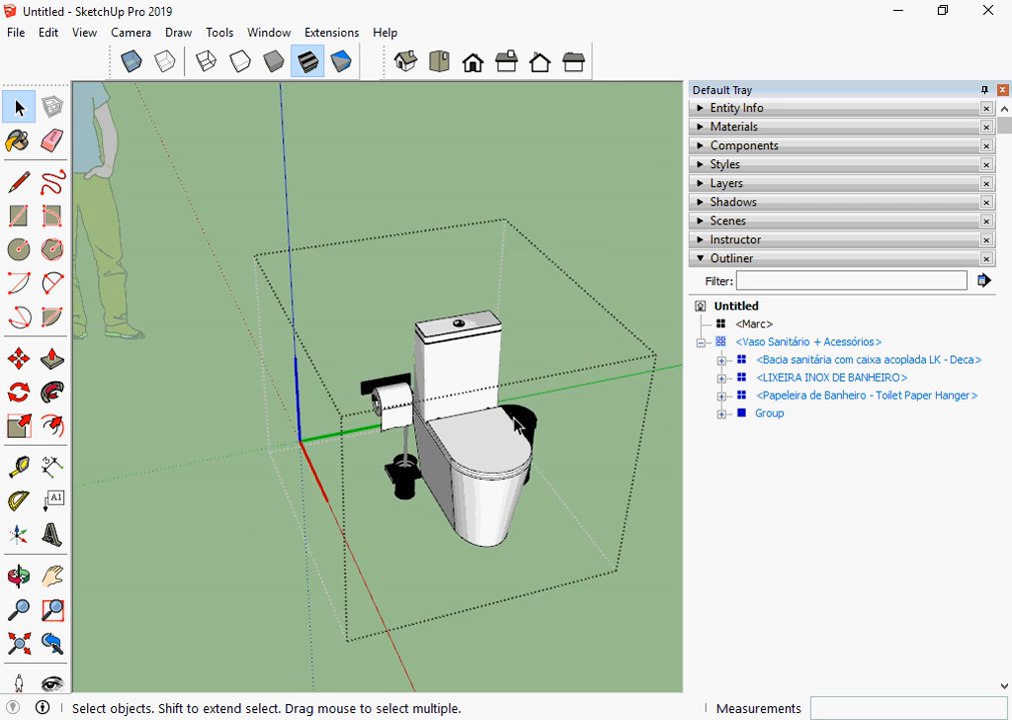
middle_drag(603, 513, 235, 445)
click(602, 447)
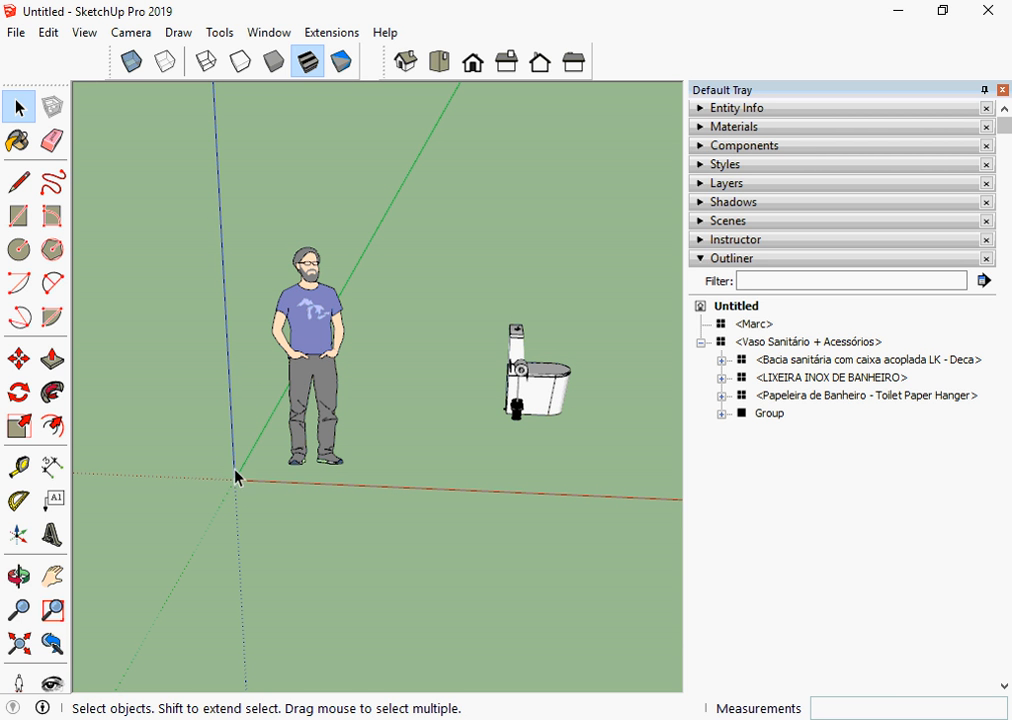
middle_drag(390, 437, 513, 436)
scroll(514, 438, up, 2)
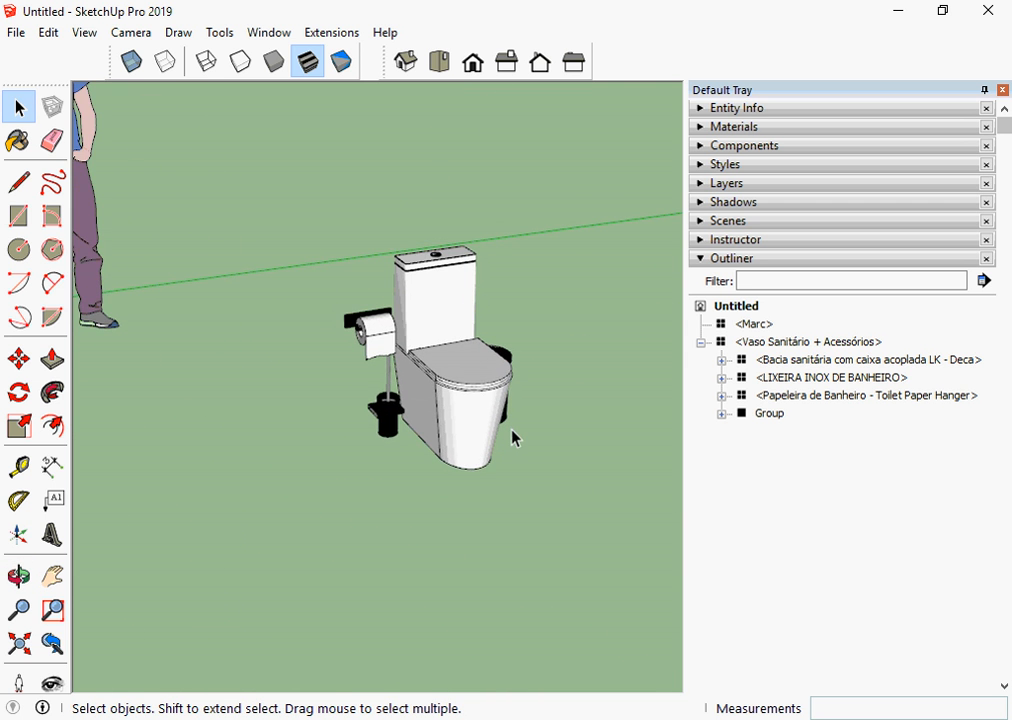
click(492, 355)
scroll(491, 382, up, 1)
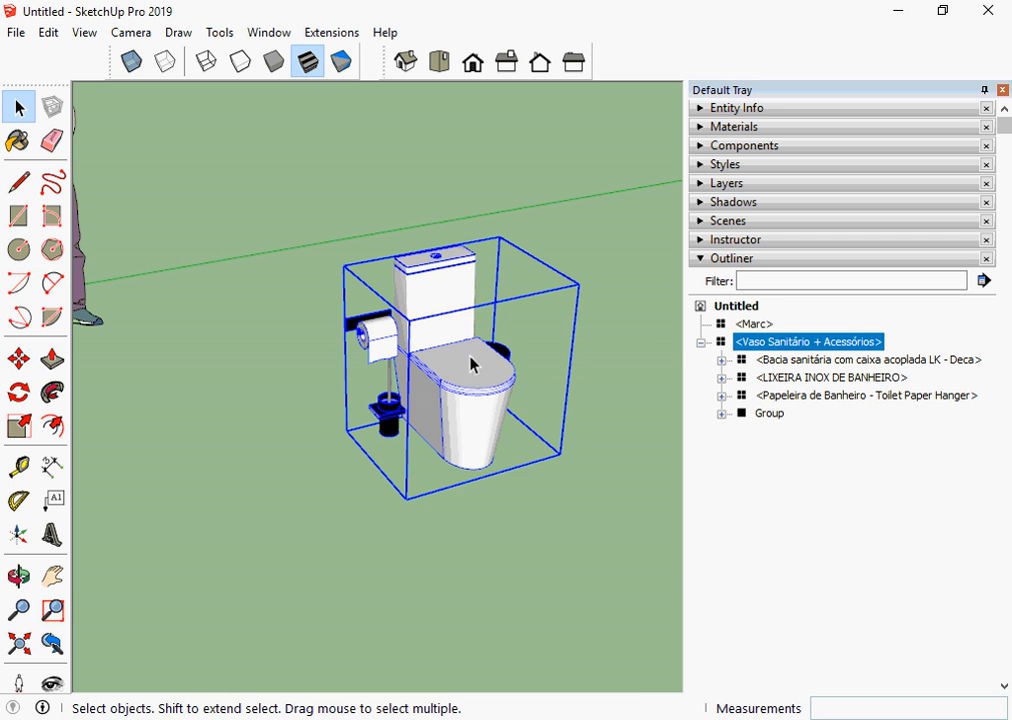
right_click(434, 323)
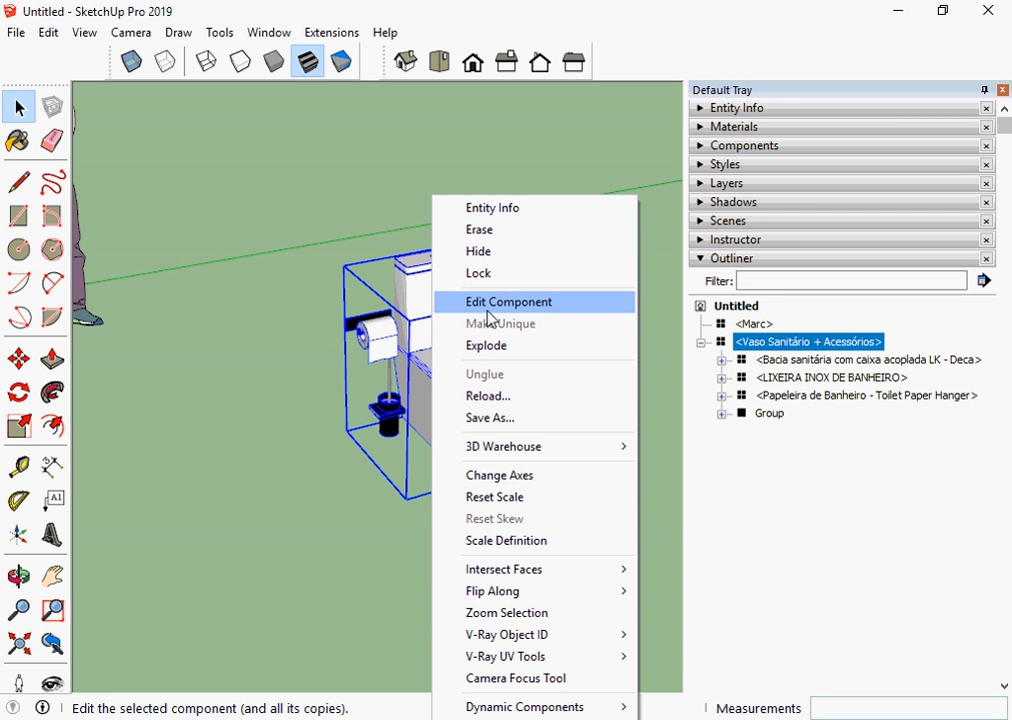
click(313, 222)
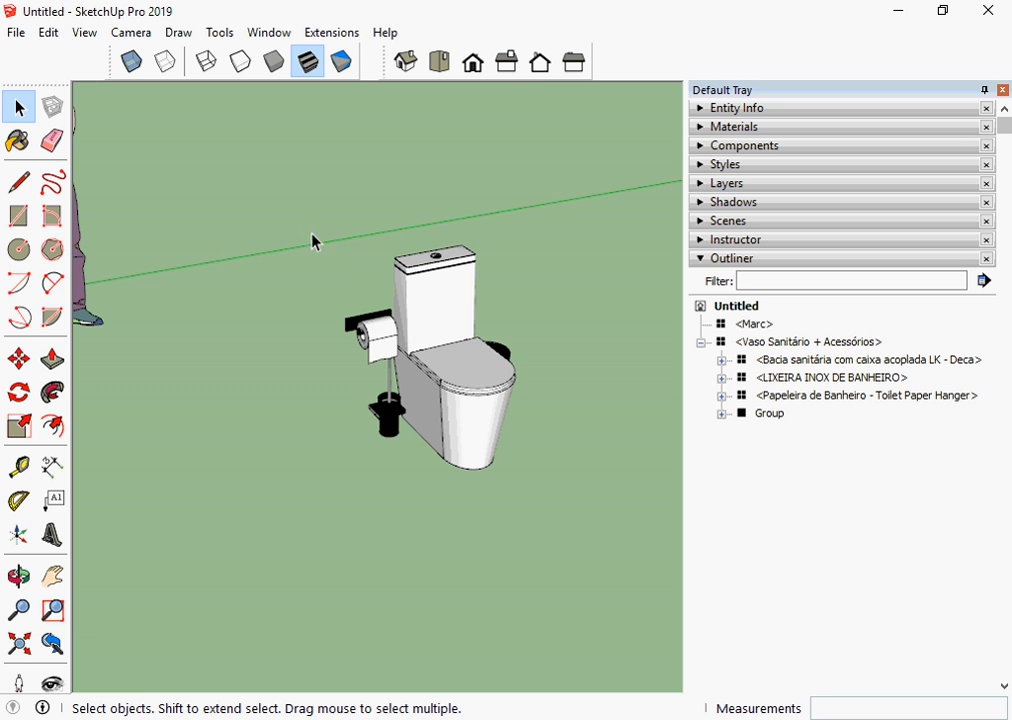
- Open the Vaso Sanitário + Acessórios component for editing and place the axes origin at the midpoint of the toilet's rear base edge
middle_drag(313, 240, 370, 270)
double_click(463, 400)
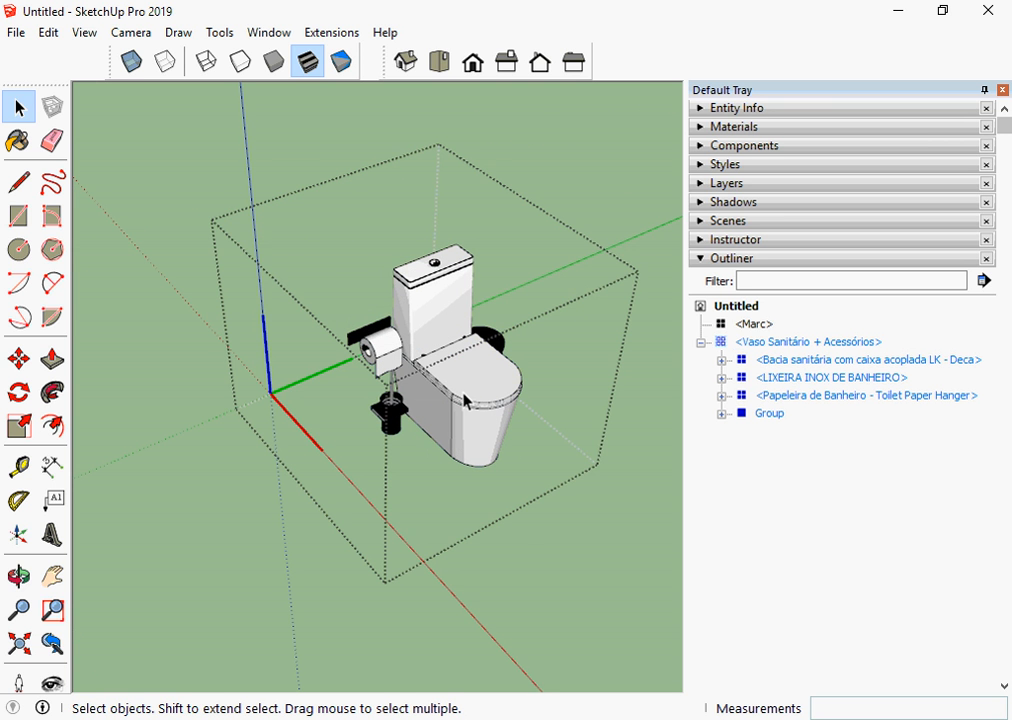
middle_drag(463, 400, 200, 470)
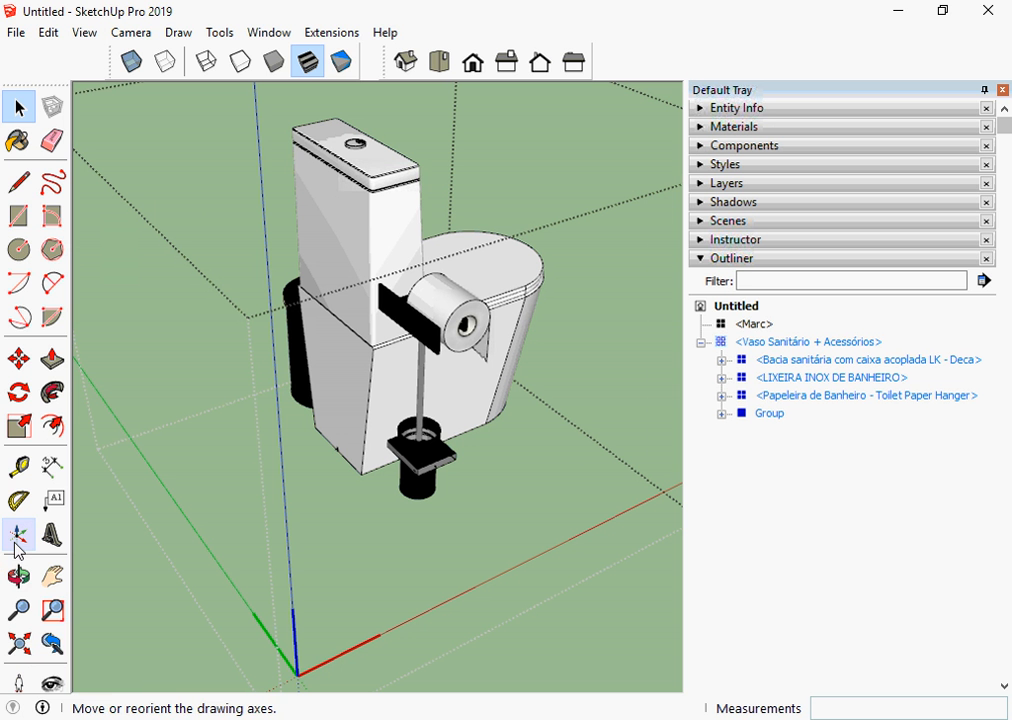
click(20, 538)
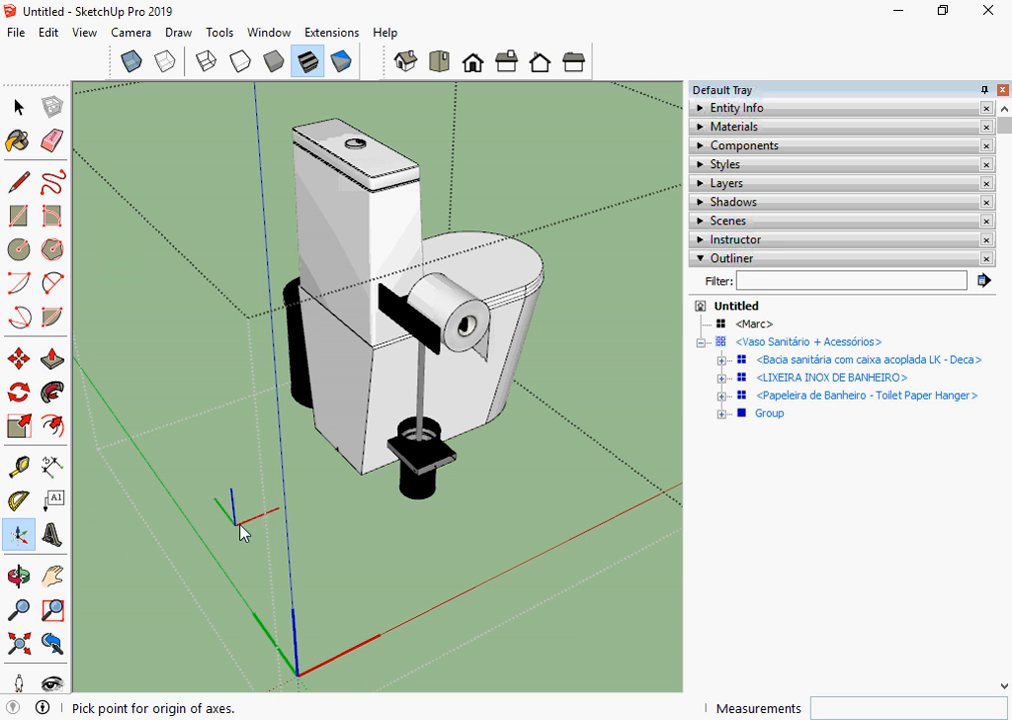
scroll(328, 478, up, 4)
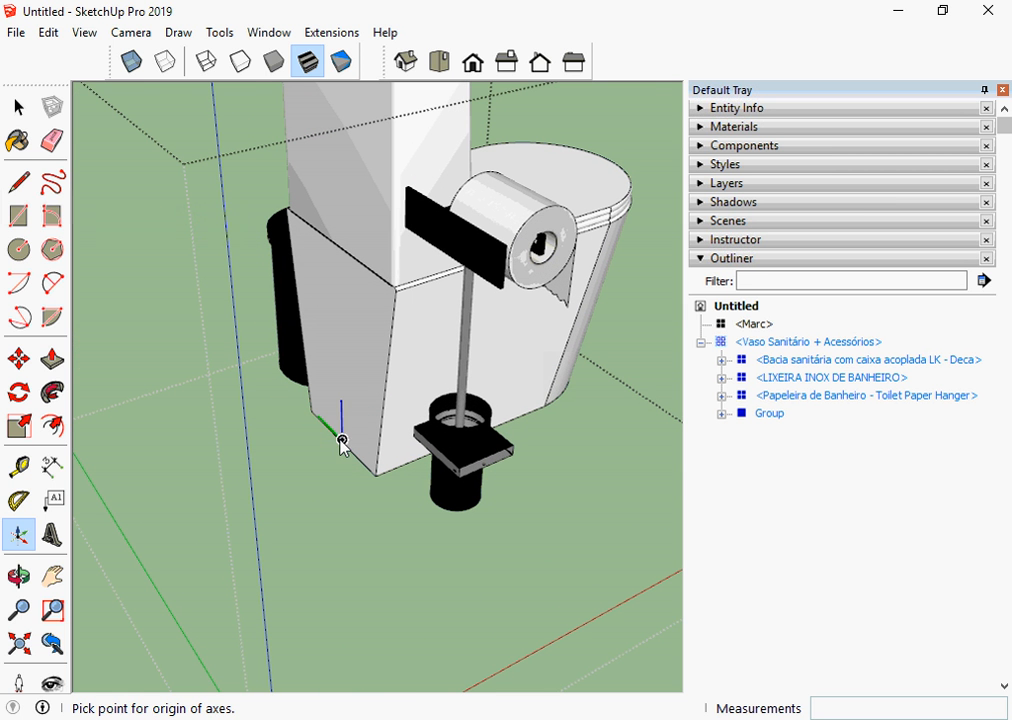
scroll(338, 458, up, 2)
scroll(345, 460, up, 4)
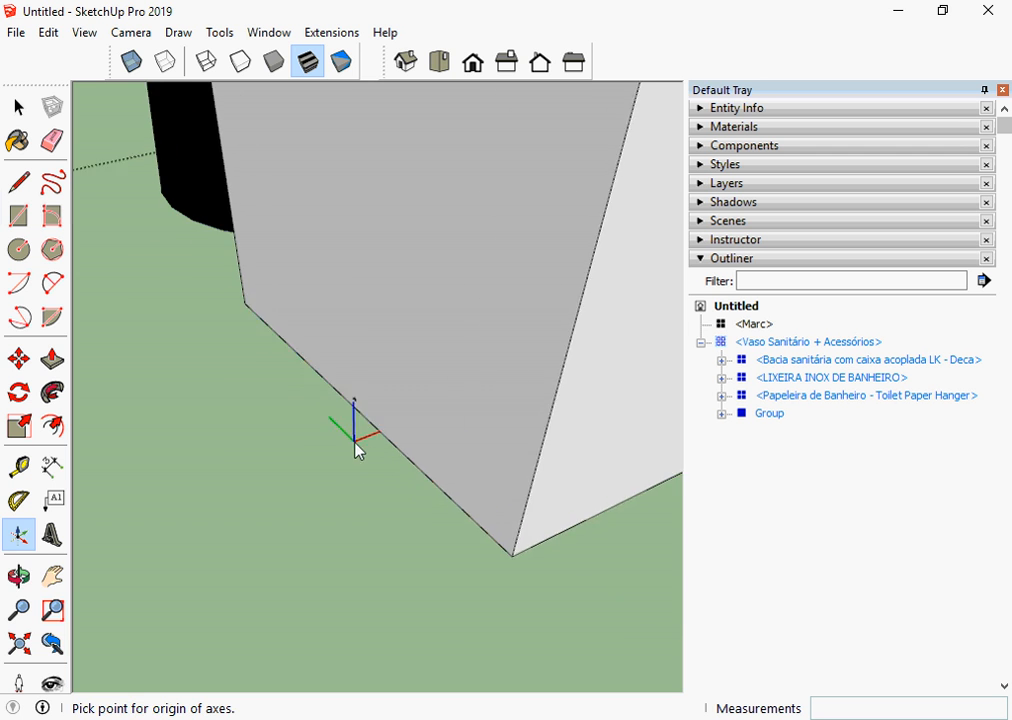
middle_drag(355, 447, 385, 428)
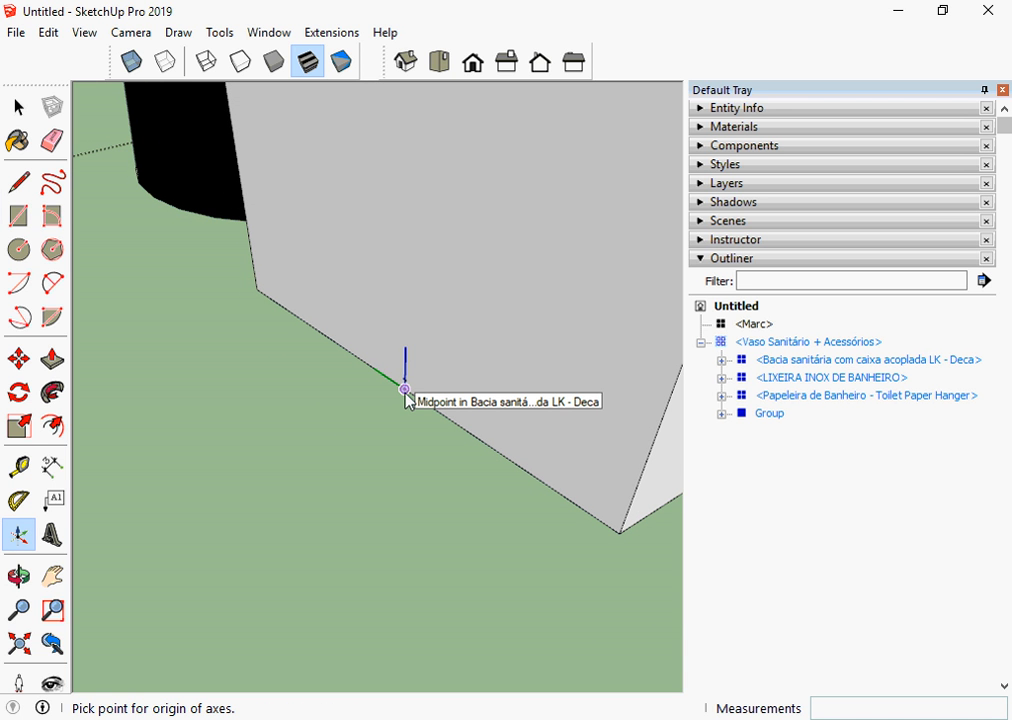
click(405, 390)
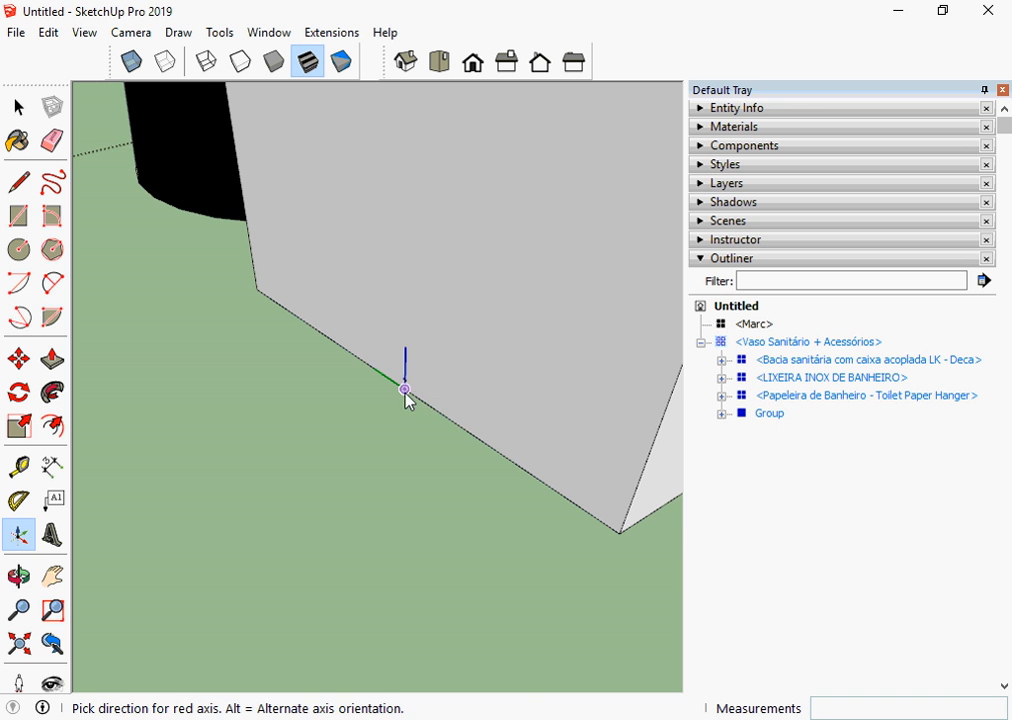
- Align the red axis along the toilet's rear base edge toward the trash bin and the green axis perpendicular, pointing away behind the toilet
scroll(362, 450, down, 5)
middle_drag(357, 462, 540, 499)
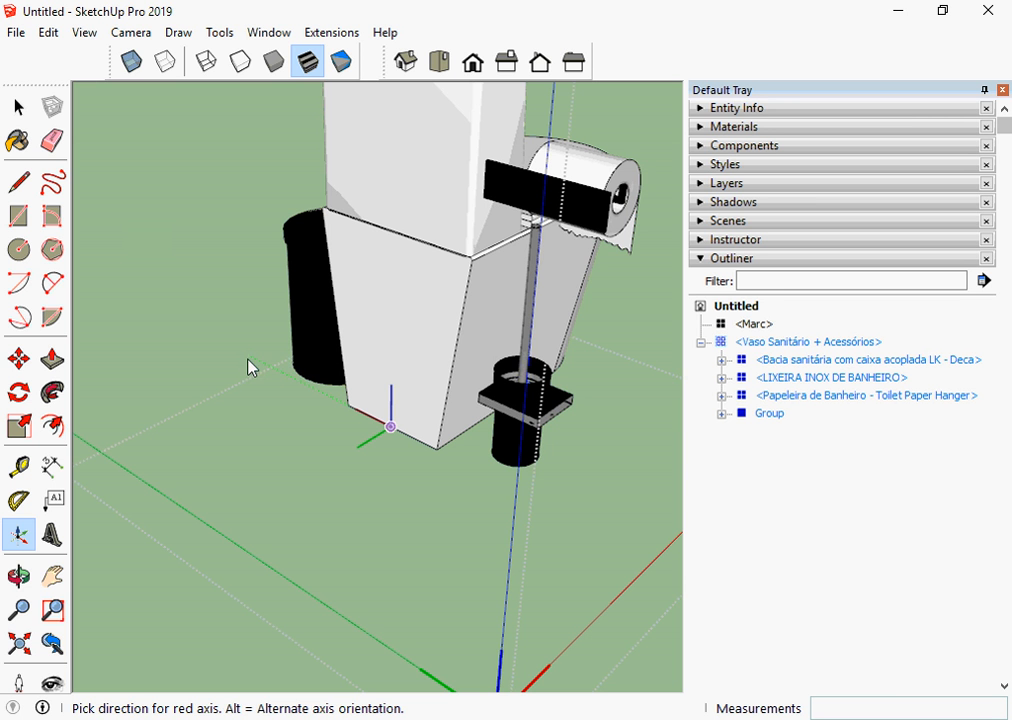
mouse_move(250, 367)
middle_down()
mouse_move(224, 406)
mouse_move(253, 390)
middle_up()
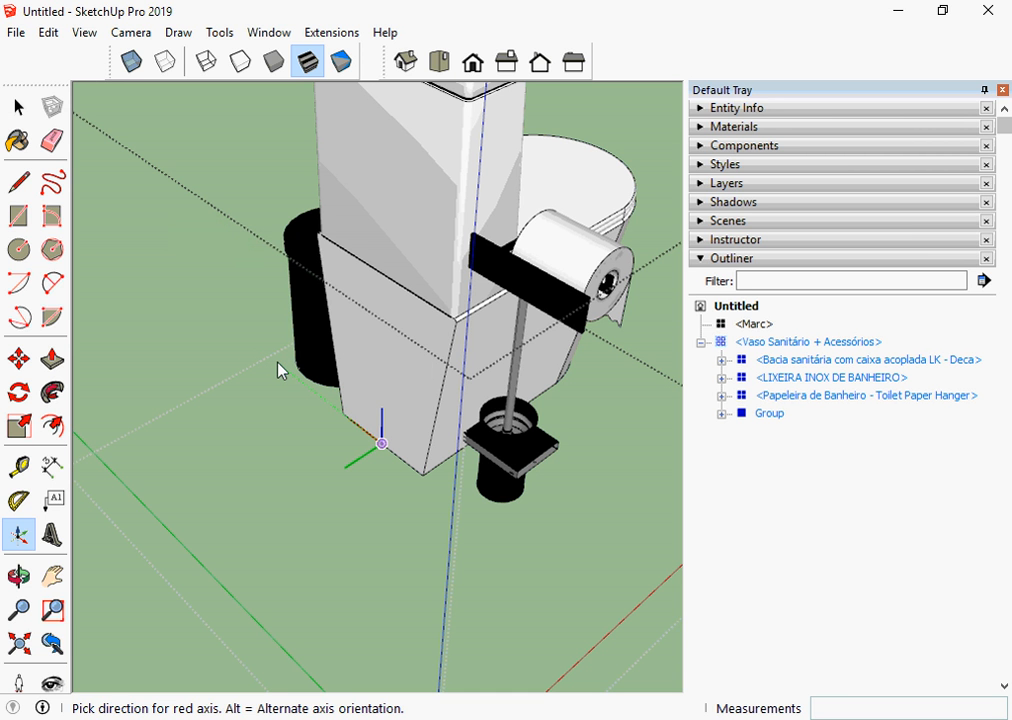
click(278, 372)
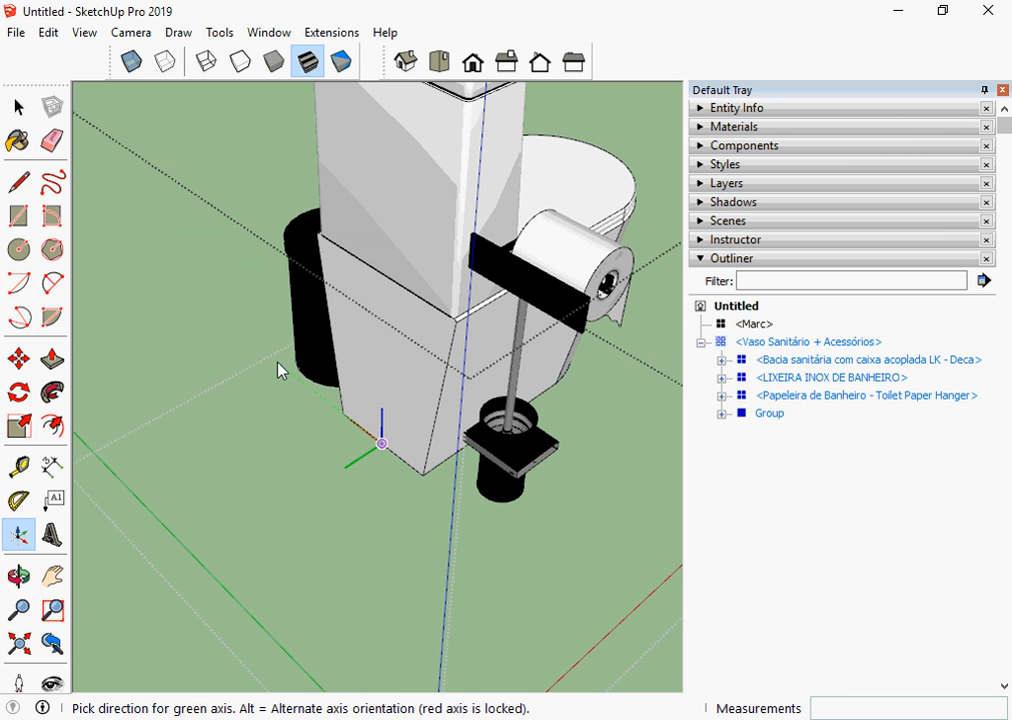
click(319, 492)
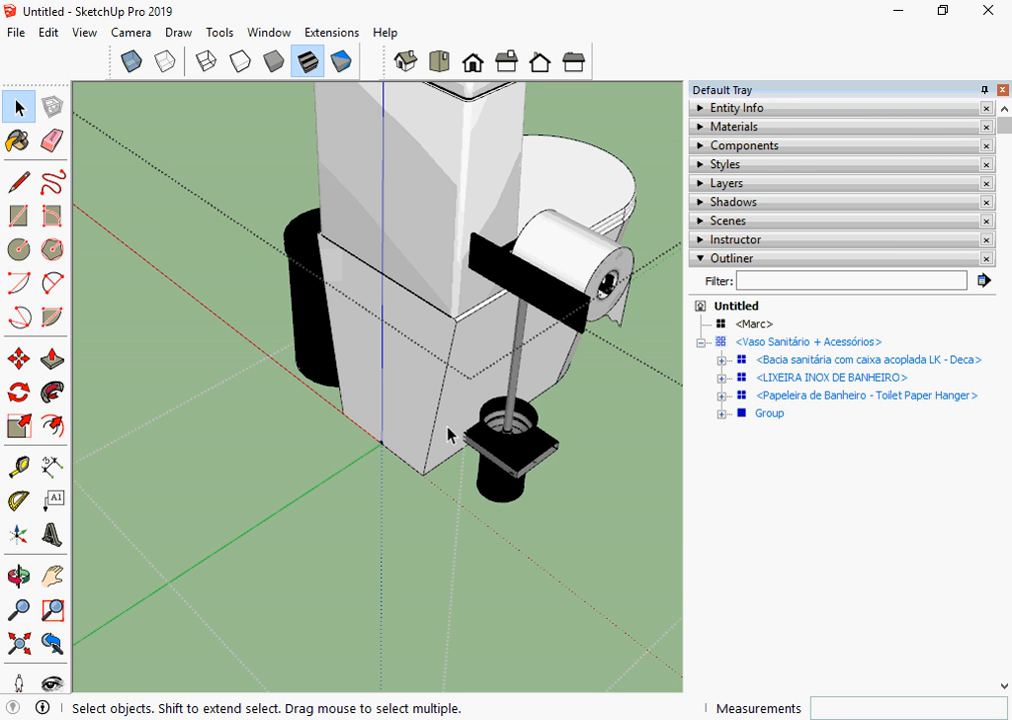
- Close the toilet component and accept updating its component axes to match the modified sketch axes
scroll(445, 455, down, 6)
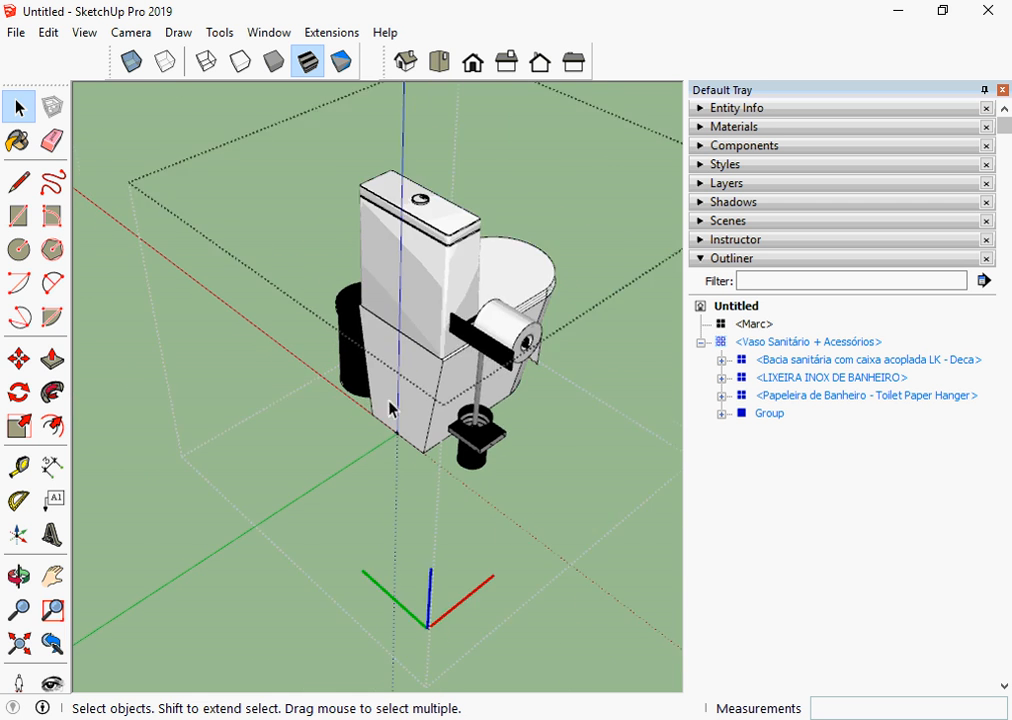
scroll(378, 390, down, 1)
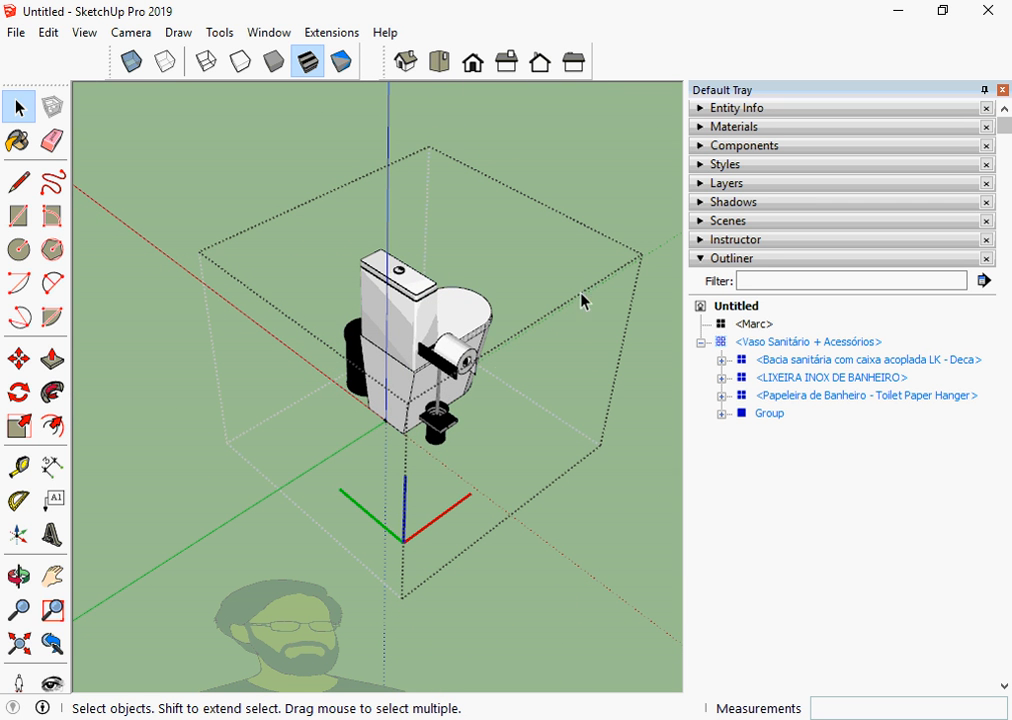
click(615, 222)
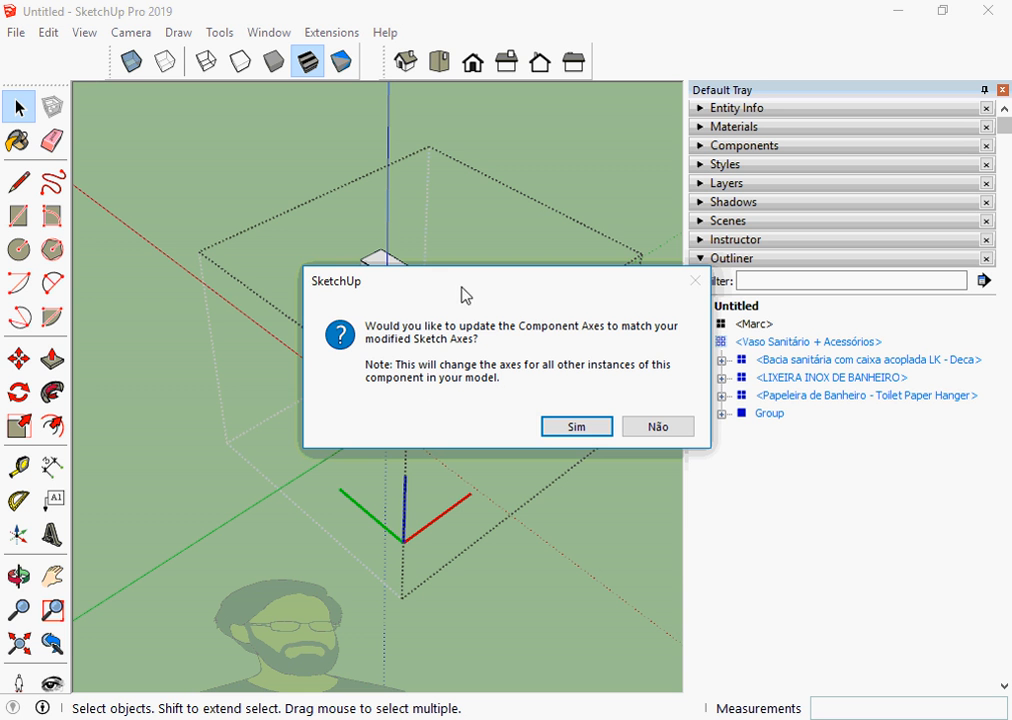
click(577, 427)
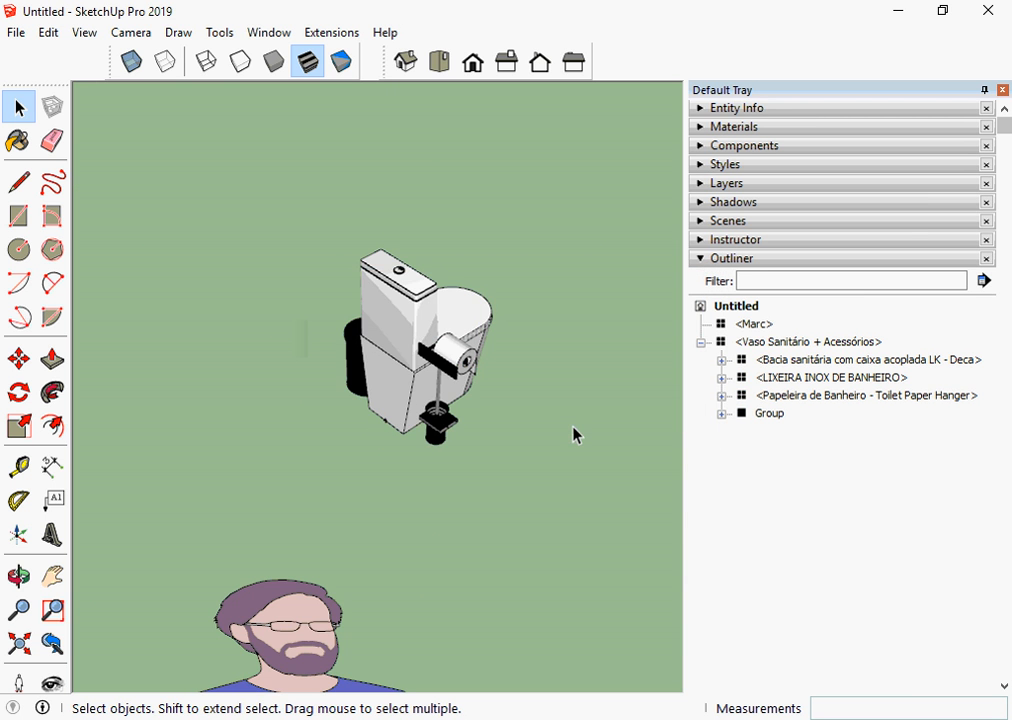
- Reopen the toilet component to check its axes at the rear base edge, and close it again
key(o)
middle_drag(445, 438, 212, 411)
scroll(251, 353, down, 4)
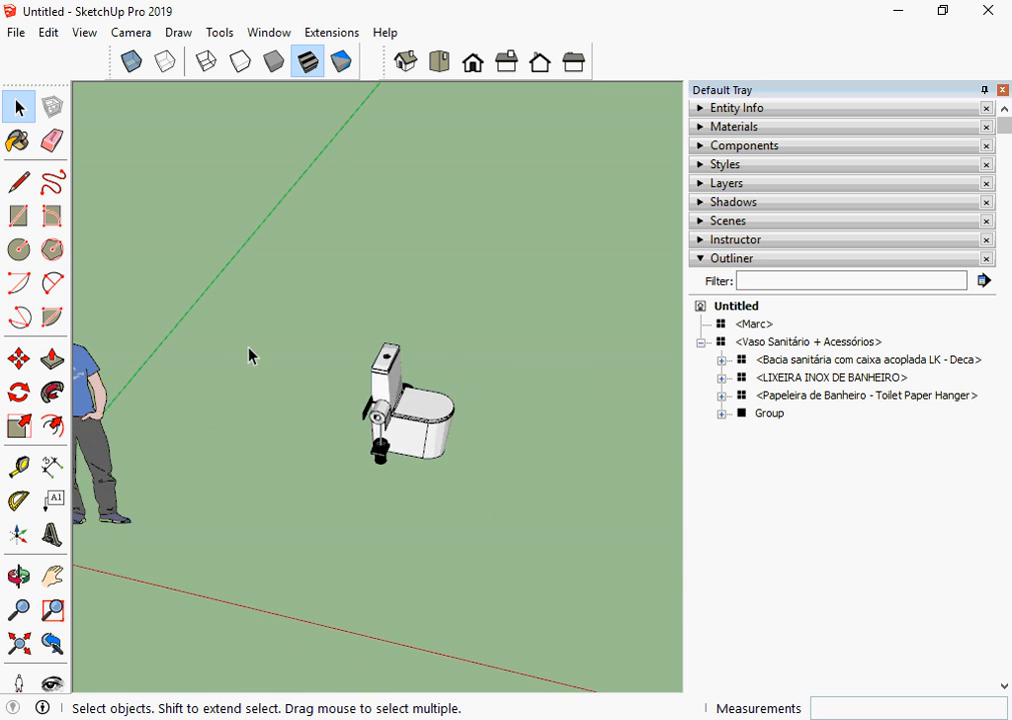
middle_drag(270, 428, 188, 377)
scroll(188, 377, down, 1)
double_click(376, 441)
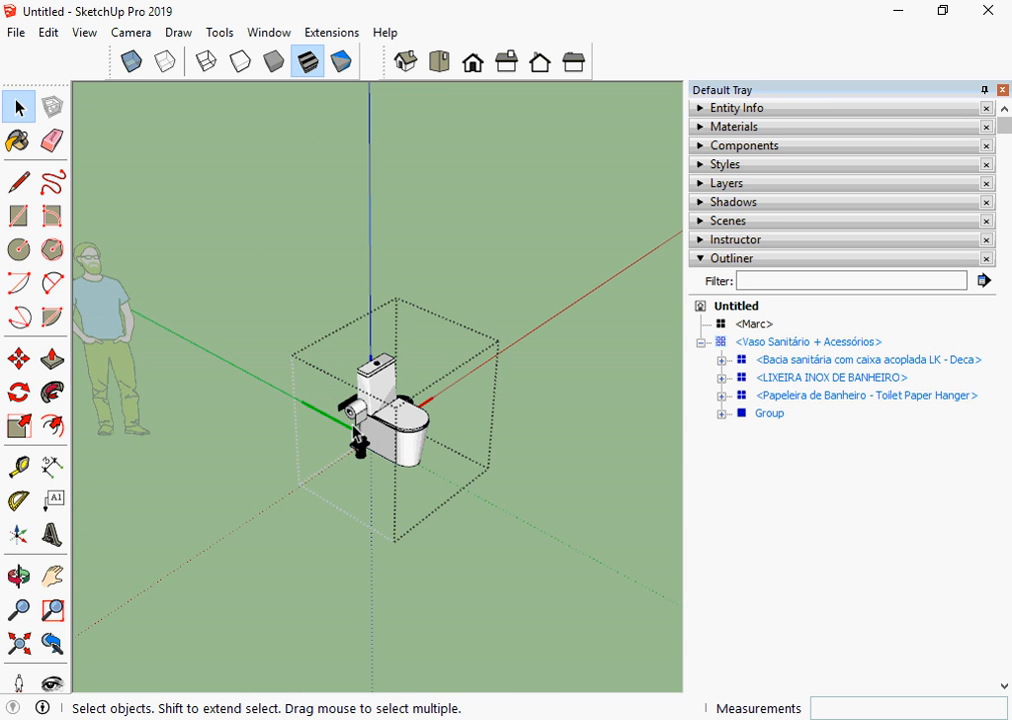
scroll(345, 430, up, 4)
middle_drag(343, 432, 640, 462)
middle_drag(262, 462, 355, 490)
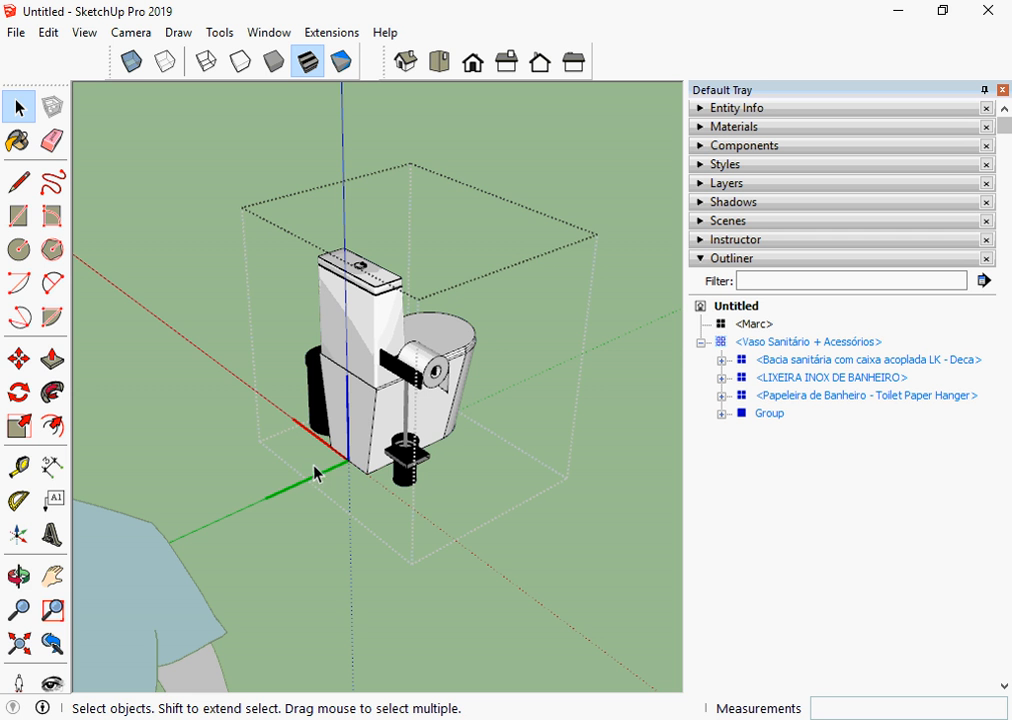
middle_drag(470, 487, 253, 502)
scroll(250, 440, down, 2)
click(548, 468)
middle_drag(548, 468, 408, 404)
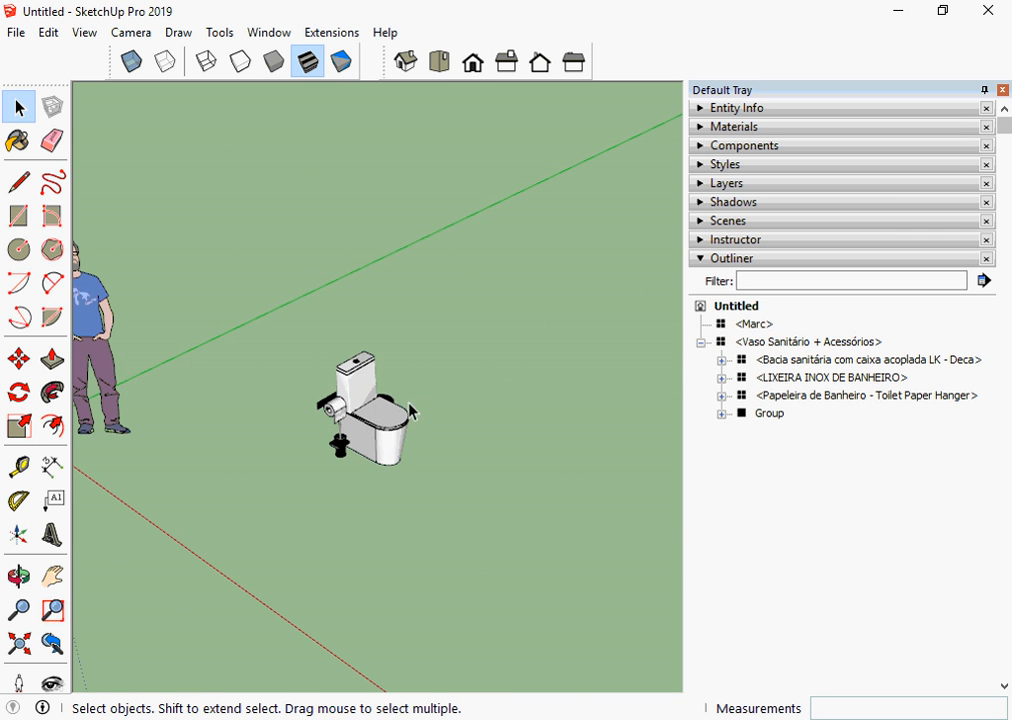
- Start saving the Vaso Sanitário + Acessórios component to its own file and open the desktop's Proj Banheiro folder as the destination
right_click(364, 418)
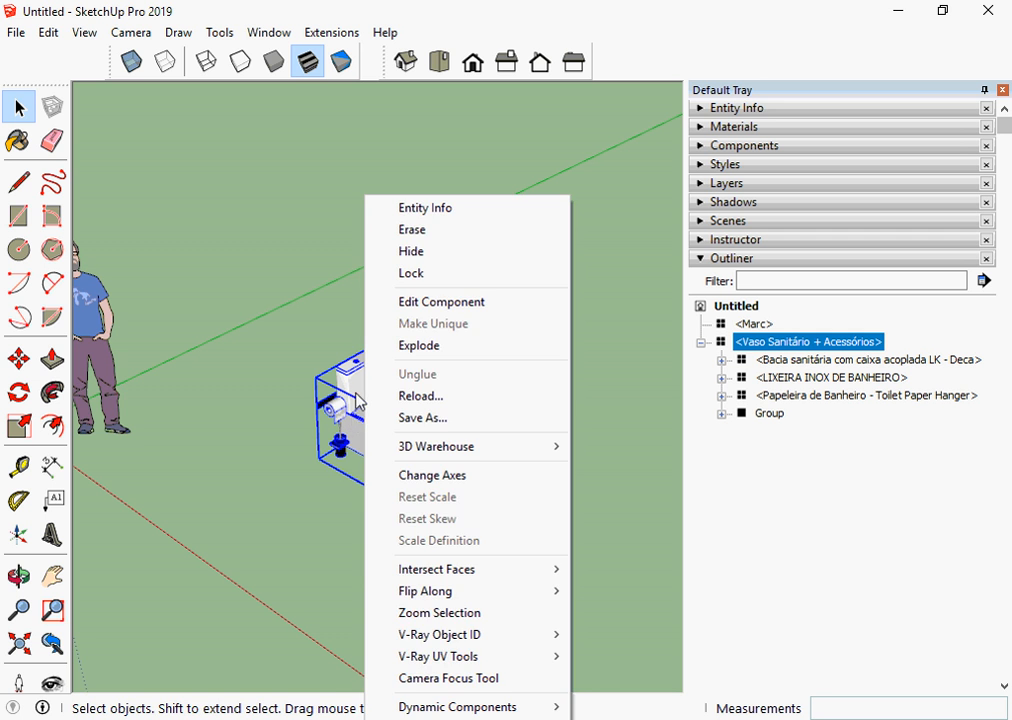
right_click(355, 408)
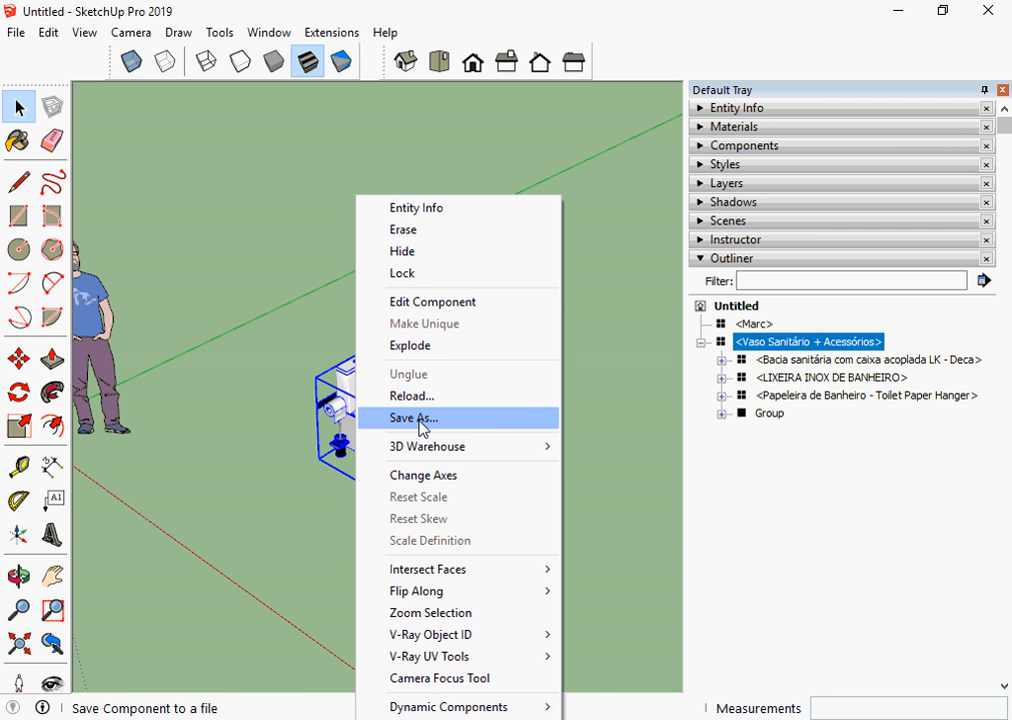
click(421, 420)
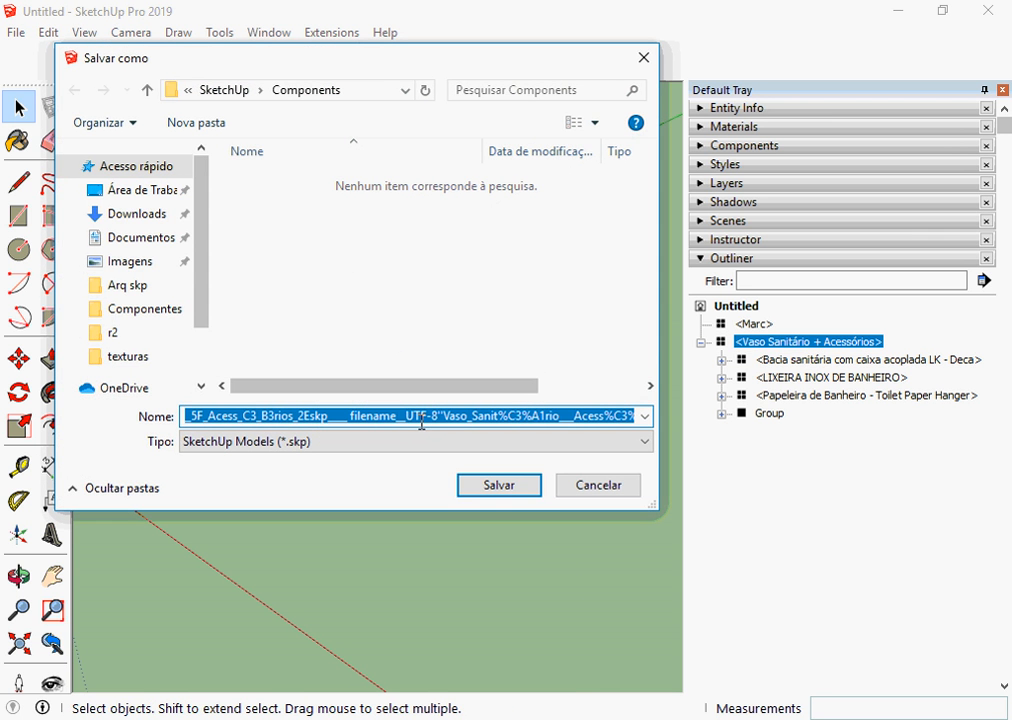
click(153, 203)
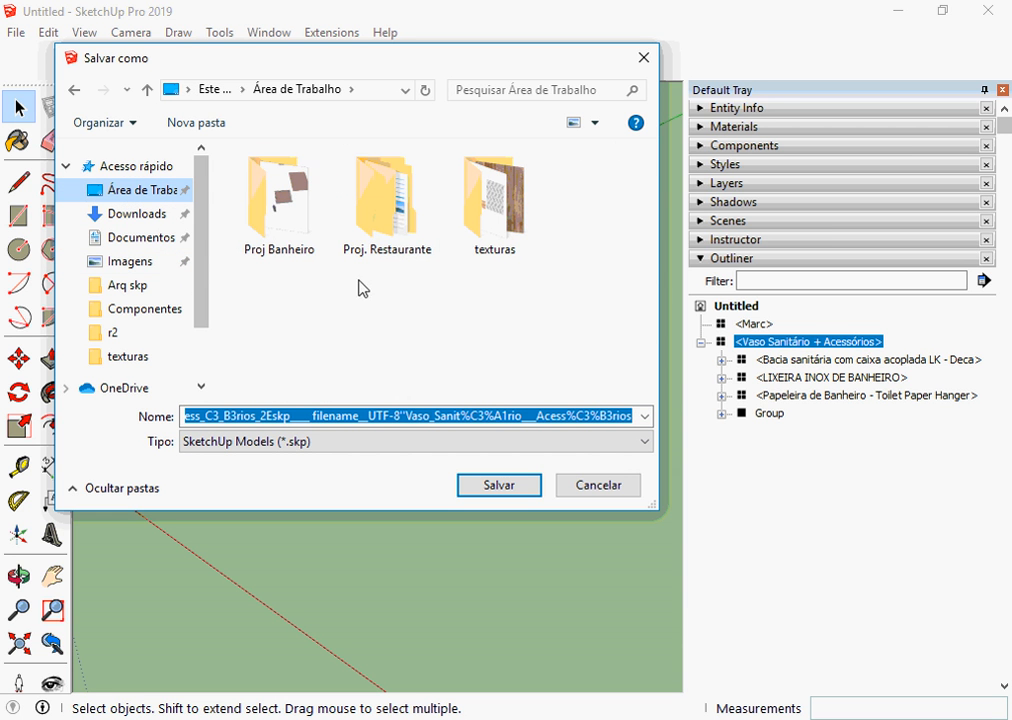
double_click(304, 230)
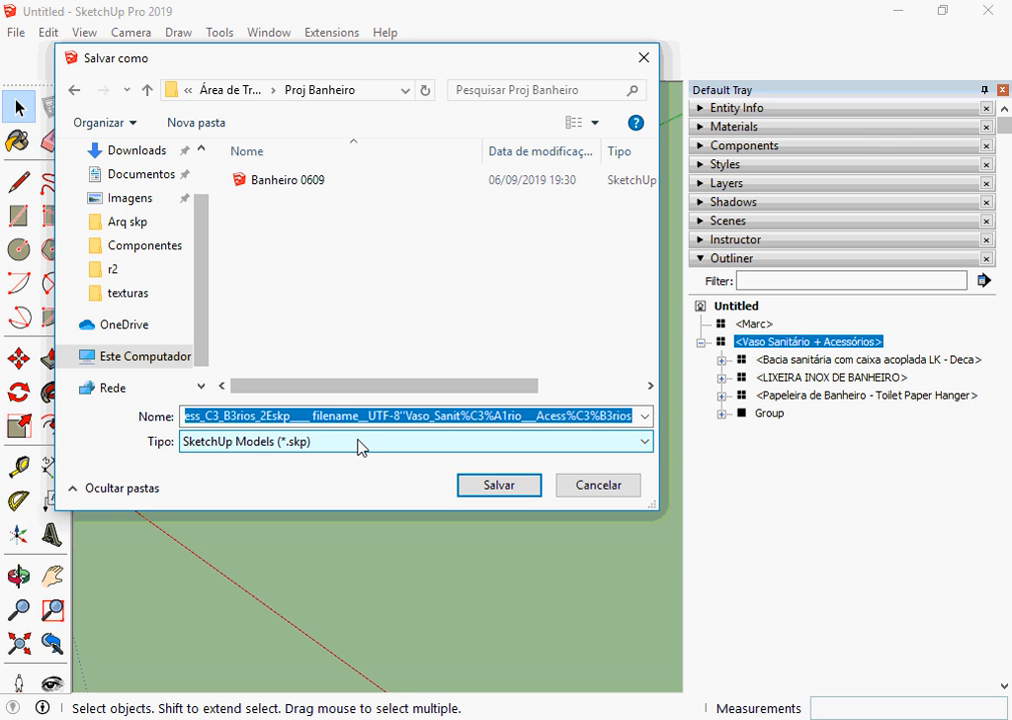
- Create a new folder named Componentes inside Proj Banheiro and open it
click(194, 135)
text(C)
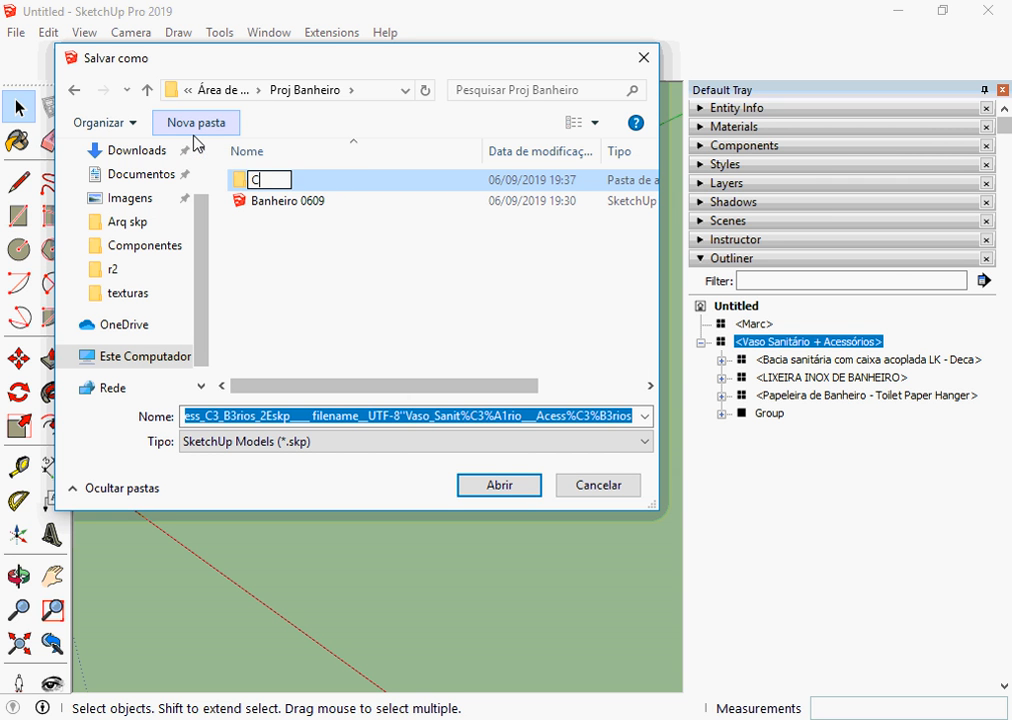
text(omponentes)
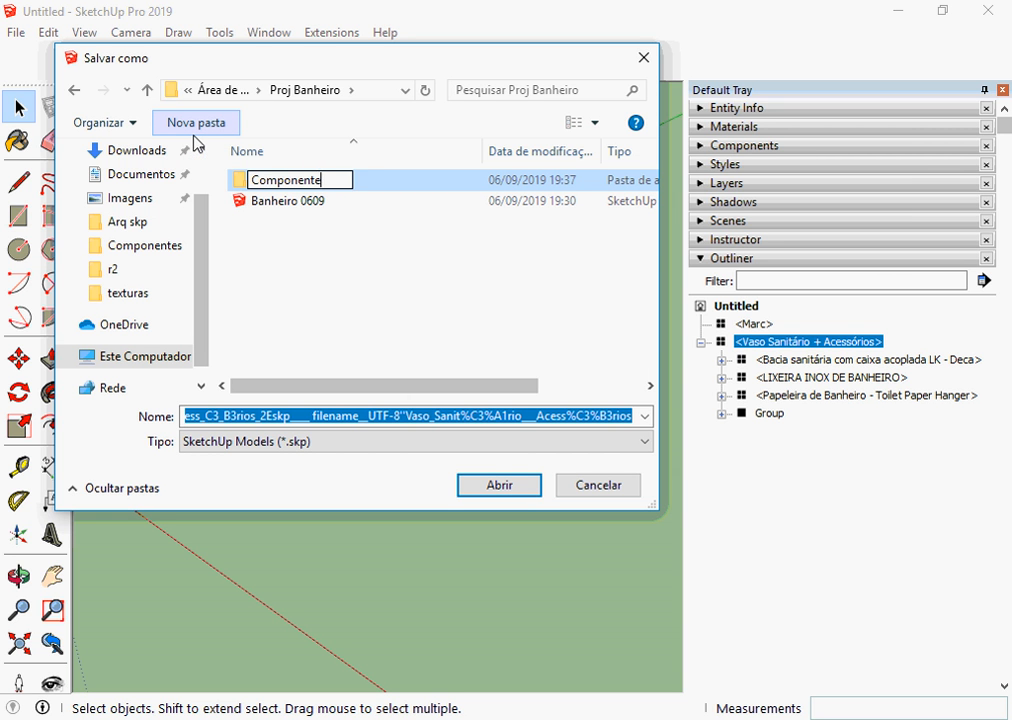
click(276, 258)
double_click(290, 186)
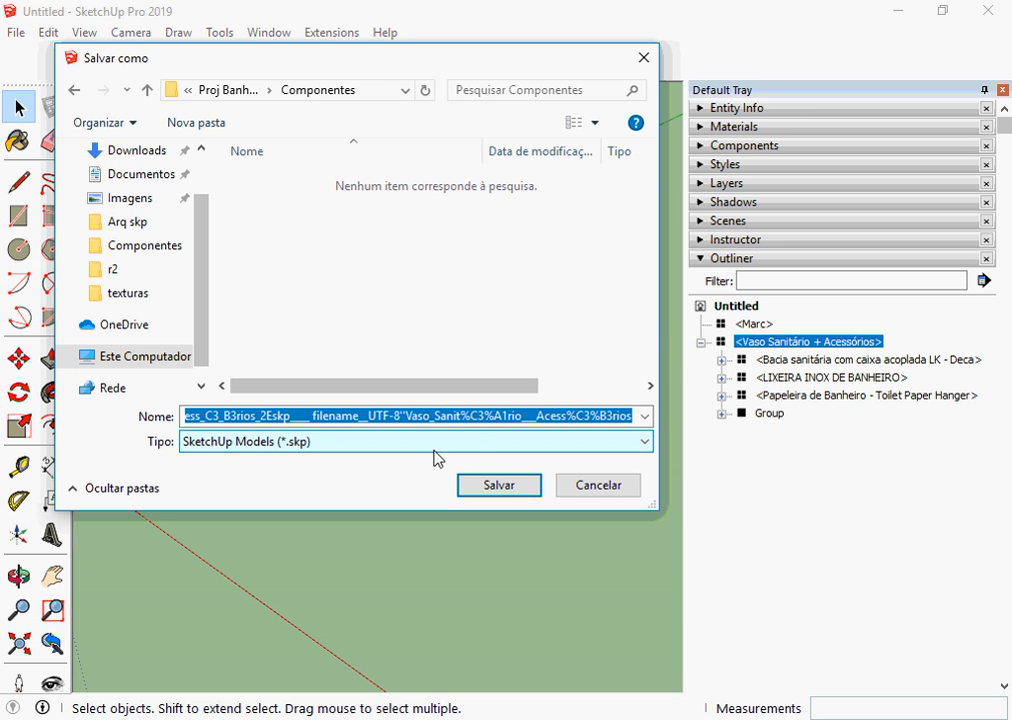
- Replace the proposed long file name with vaso and save the component in the Componentes folder
drag(567, 418, 462, 418)
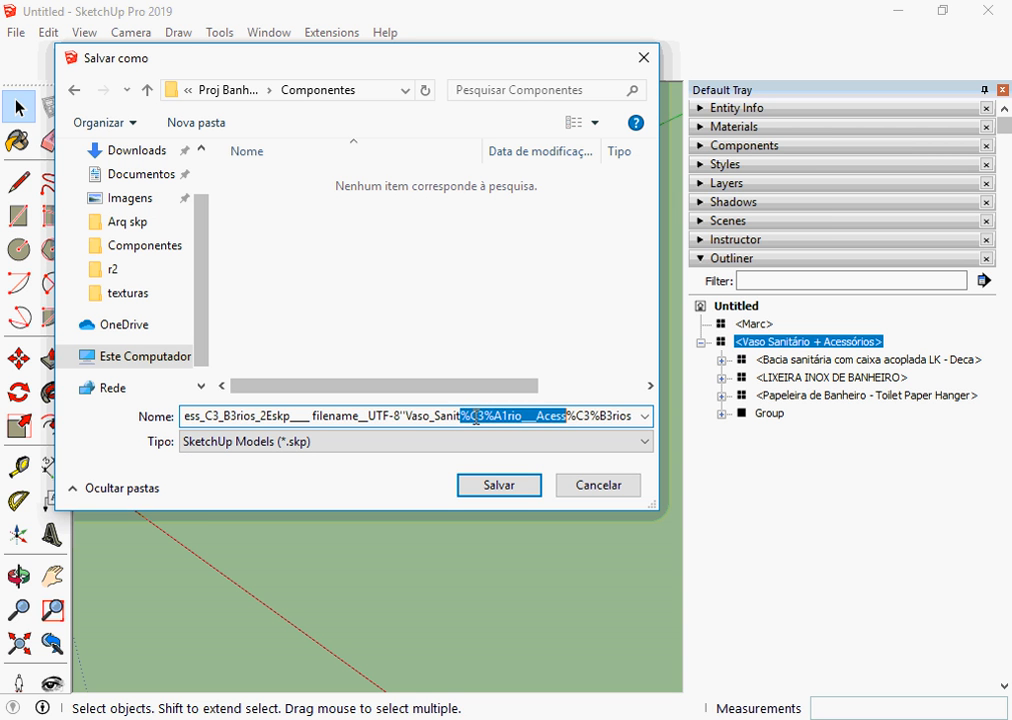
key(Delete)
double_click(490, 418)
click(492, 418)
key(BackSpace)
key(BackSpace)
key(BackSpace)
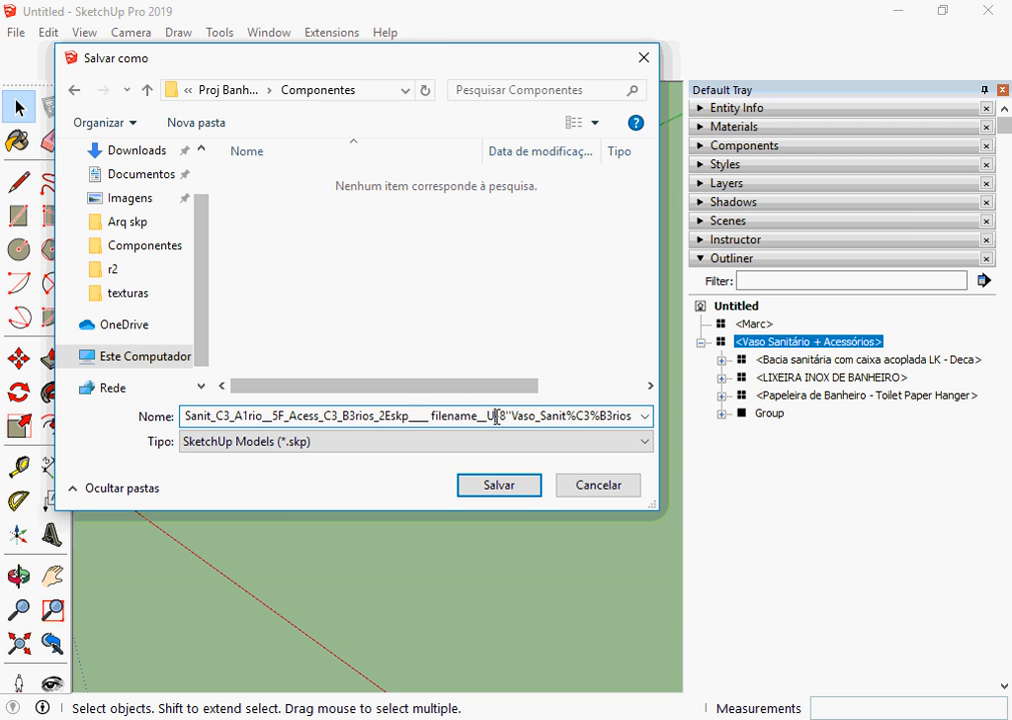
key(BackSpace)
key(BackSpace)
key(BackSpace)
key(BackSpace)
key(BackSpace)
key(BackSpace)
key(BackSpace)
key(BackSpace)
key(BackSpace)
key(BackSpace)
key(BackSpace)
key(BackSpace)
key(BackSpace)
key(BackSpace)
key(BackSpace)
key(BackSpace)
key(BackSpace)
key(BackSpace)
key(BackSpace)
key(BackSpace)
click(507, 420)
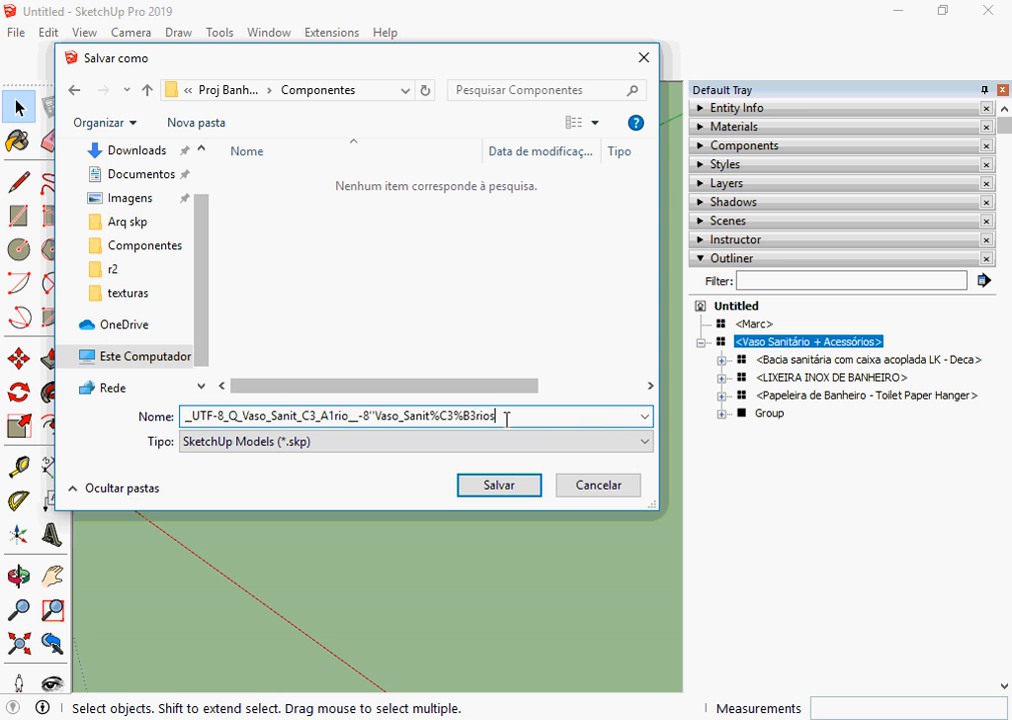
drag(507, 420, 181, 420)
key(BackSpace)
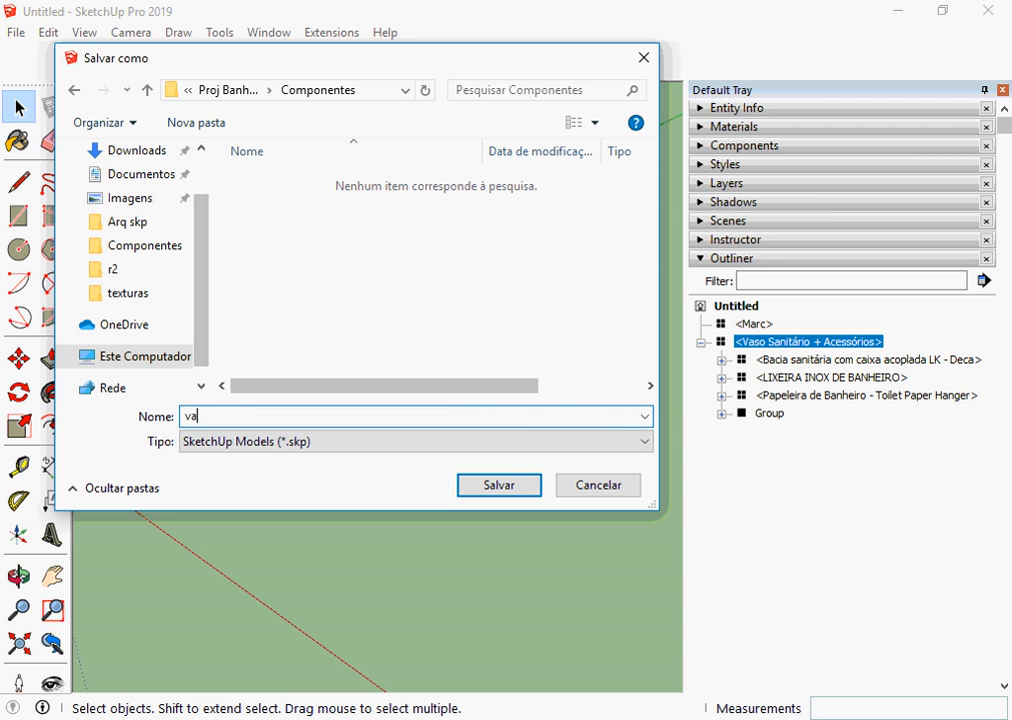
text(vaso)
click(483, 489)
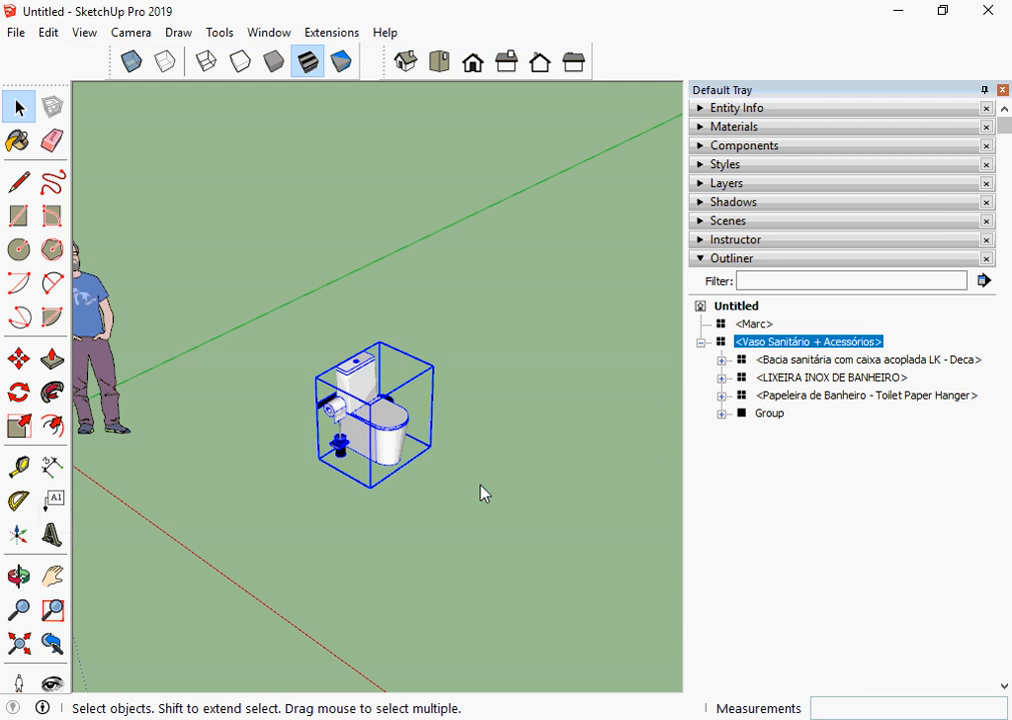
- Switch to the Banheiro 0609 model and draw a rectangle about 0,60 × 0,85 m on the floor, starting on the long back wall's inner edge
scroll(470, 483, down, 2)
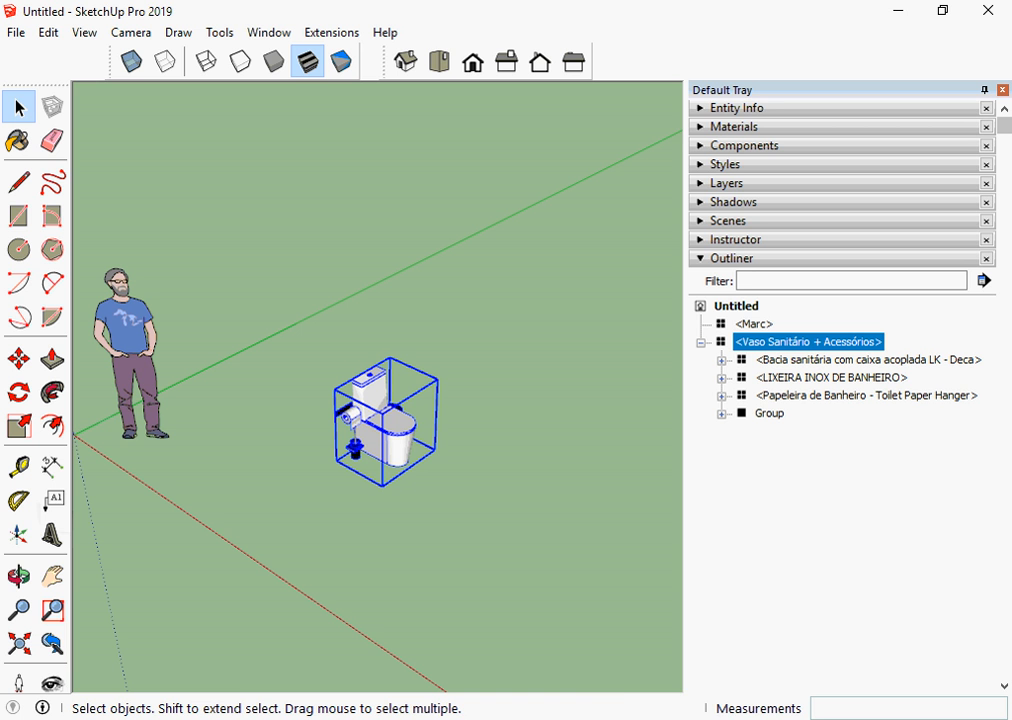
mouse_move(641, 694)
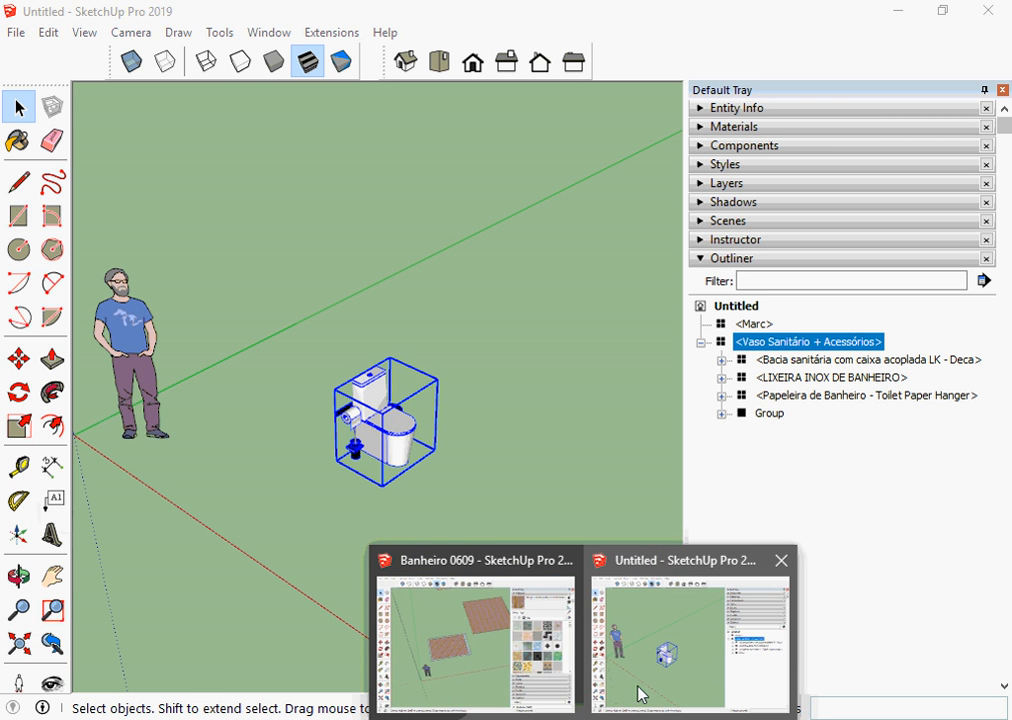
click(445, 659)
middle_drag(490, 307, 367, 341)
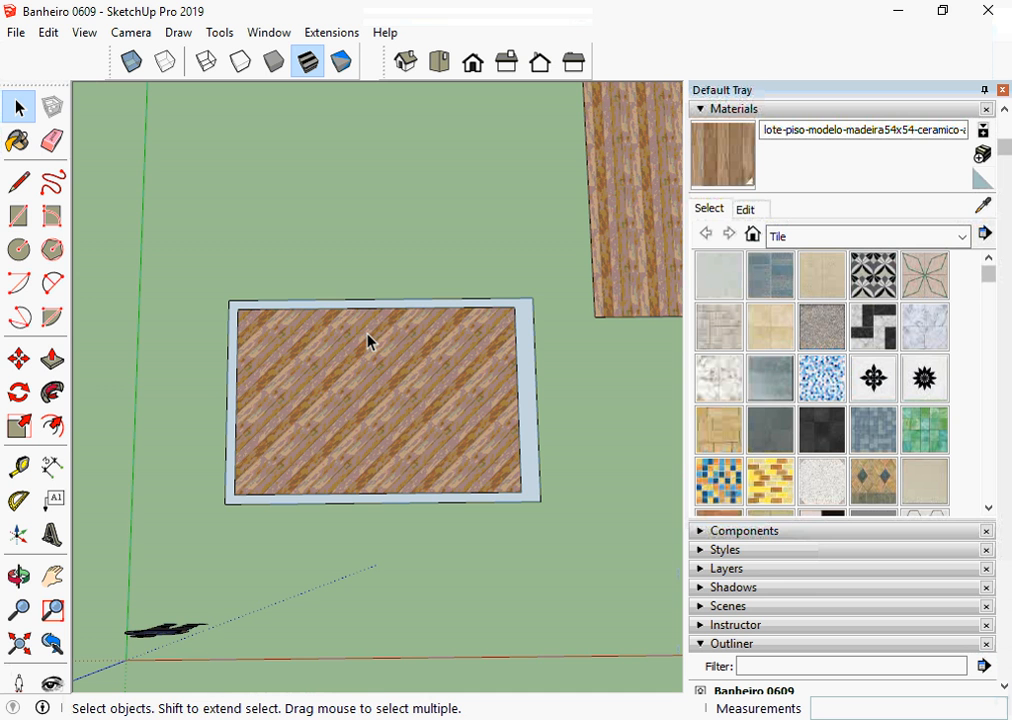
scroll(368, 341, up, 3)
click(18, 216)
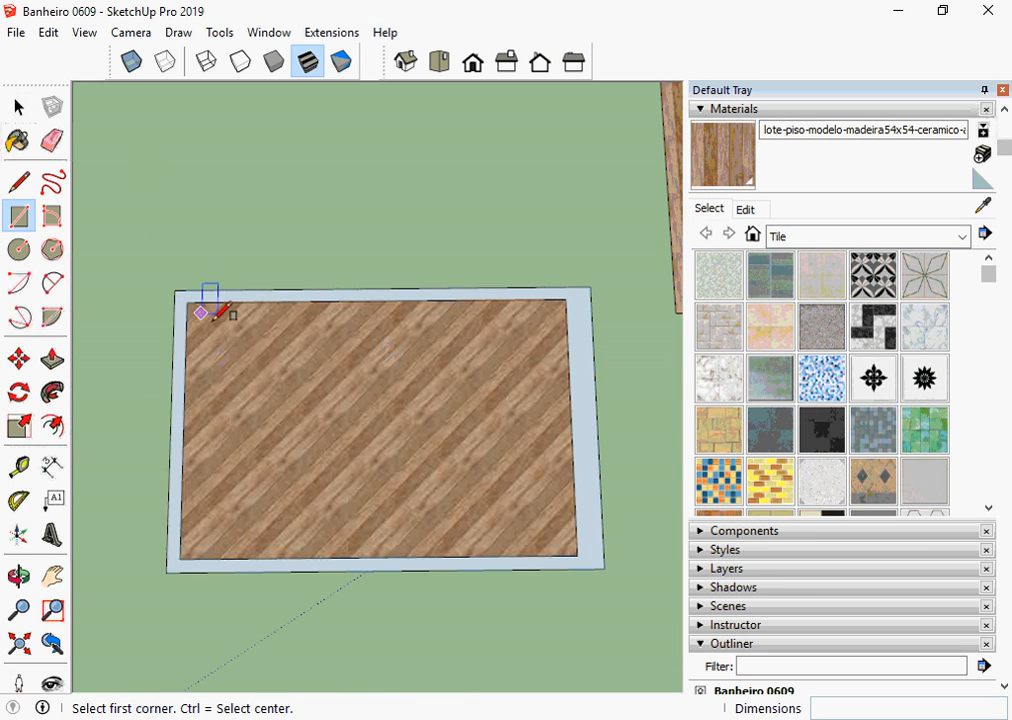
scroll(363, 370, up, 2)
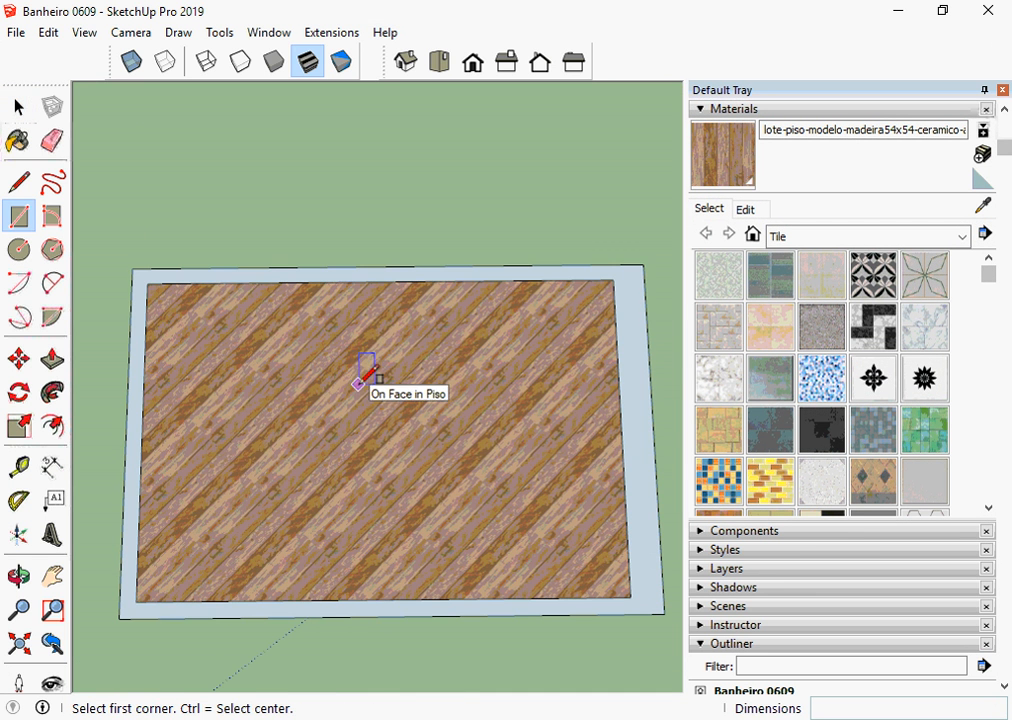
click(341, 283)
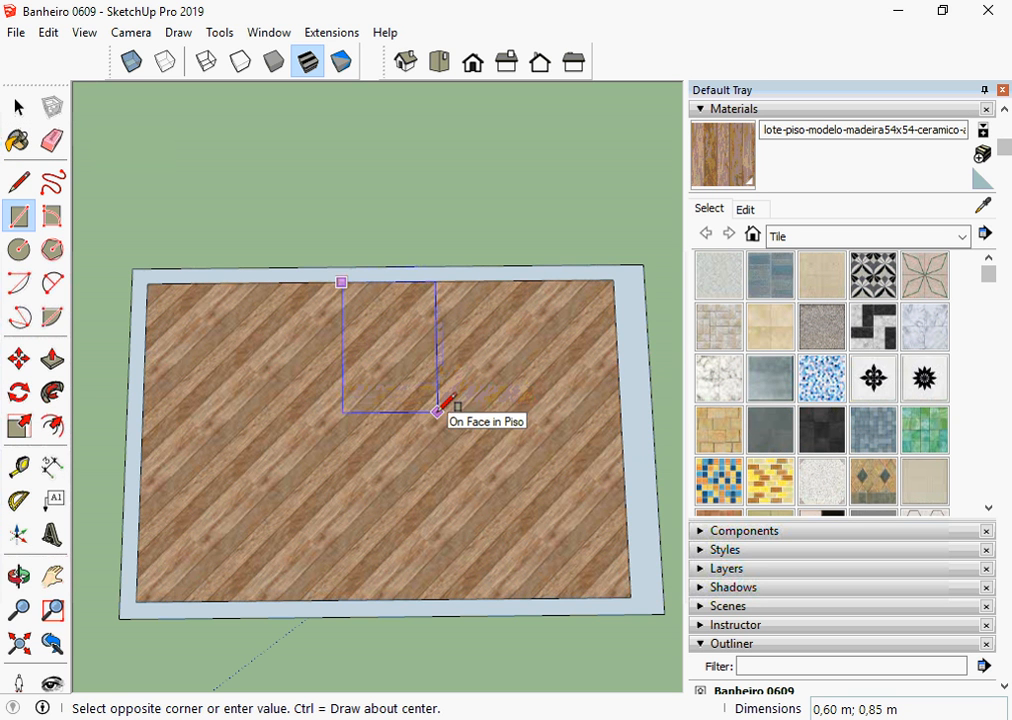
click(437, 411)
middle_drag(452, 402, 446, 302)
scroll(446, 302, up, 1)
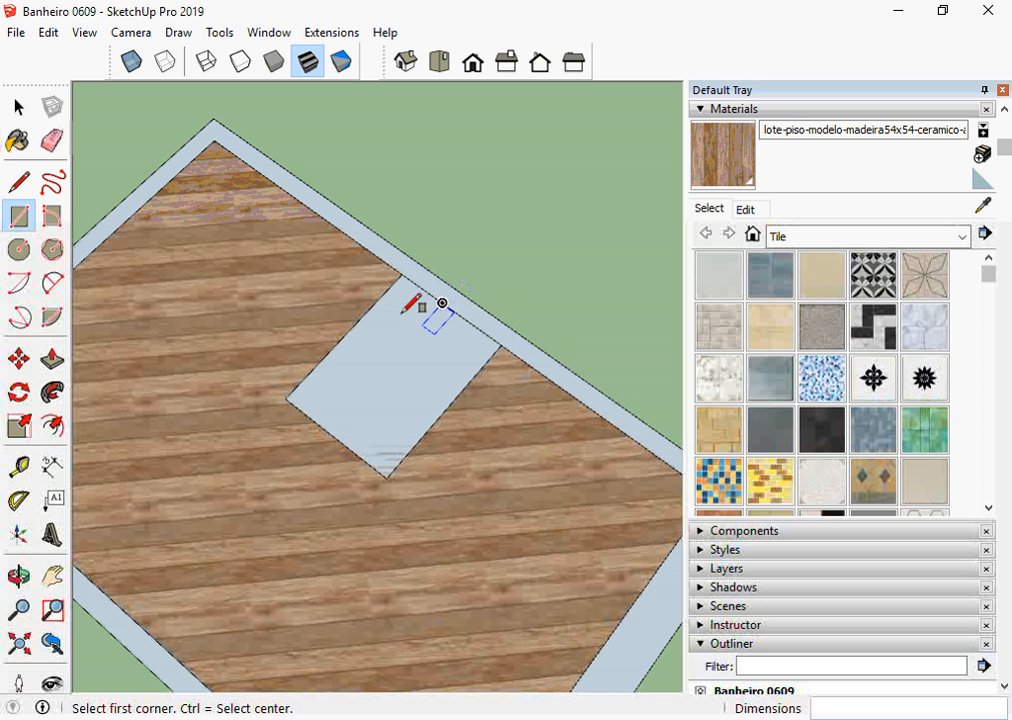
- Move the new rectangle about 1,7 m off the bathroom floor onto the empty ground behind the back wall
click(18, 107)
click(420, 352)
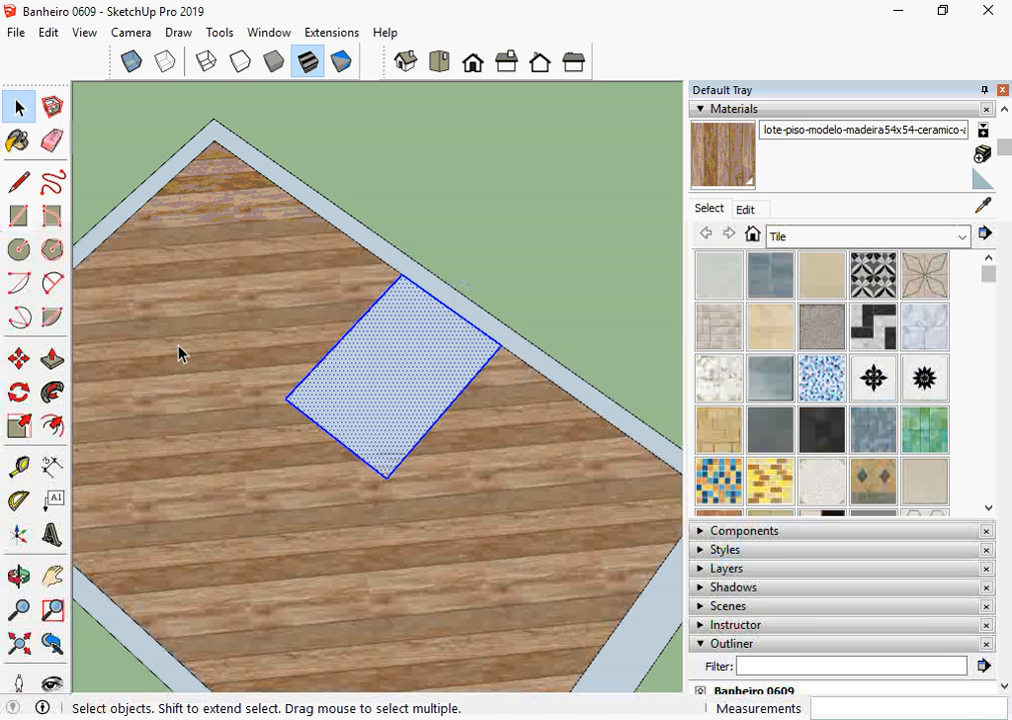
click(18, 358)
scroll(378, 413, down, 2)
scroll(390, 418, down, 3)
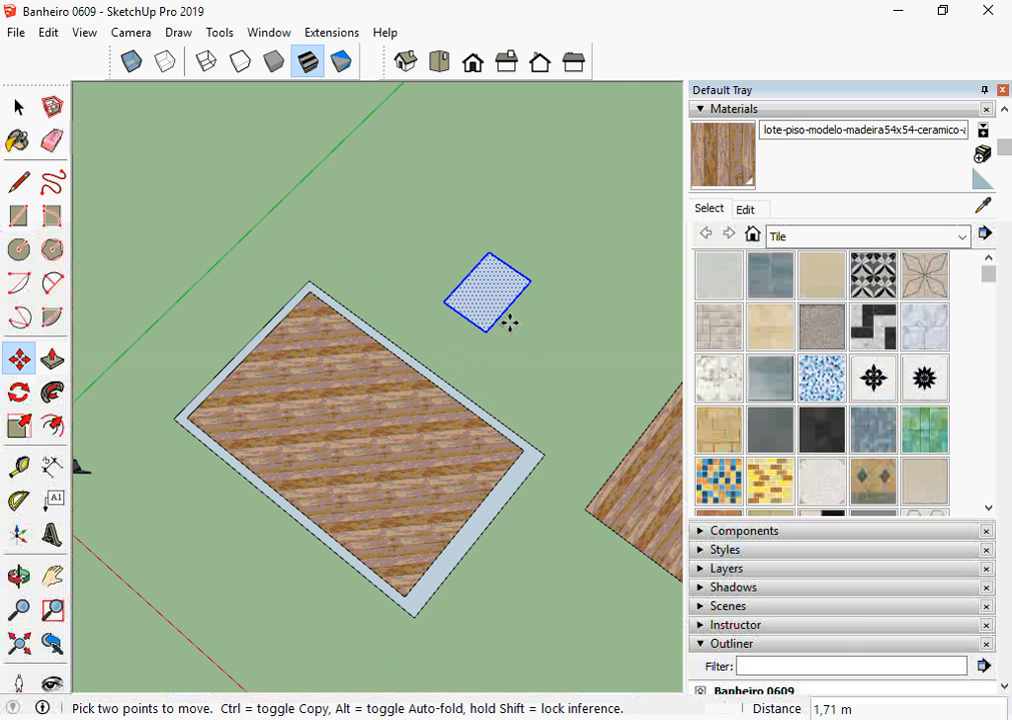
click(504, 326)
- Select the loose rectangle's face with its edges and open the component creation settings for it
click(18, 107)
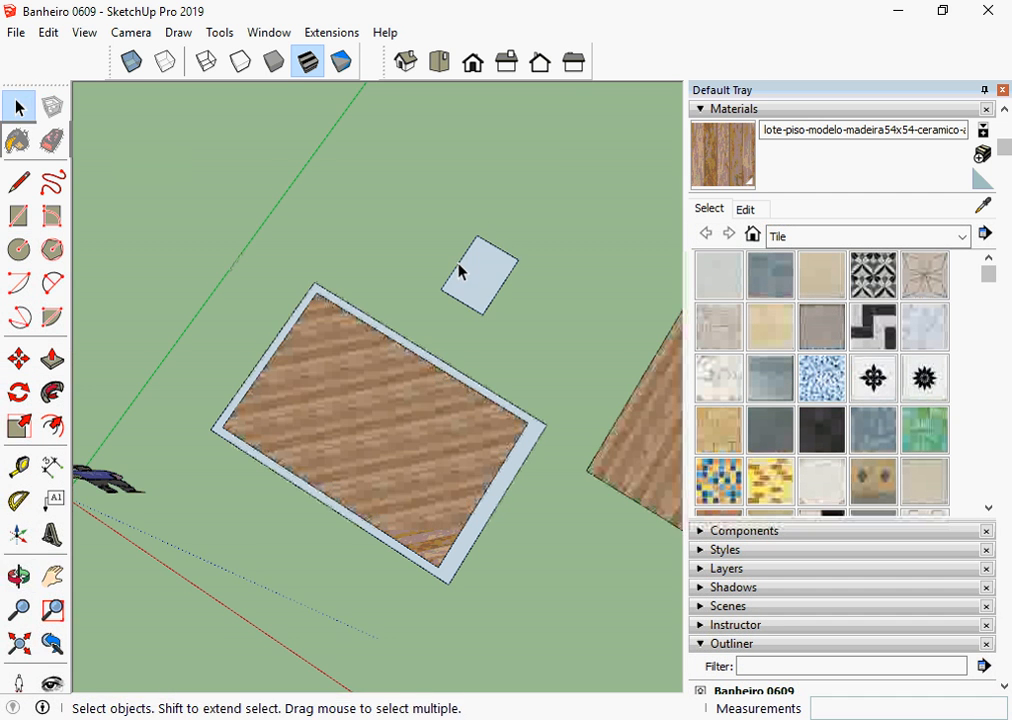
middle_drag(461, 271, 473, 237)
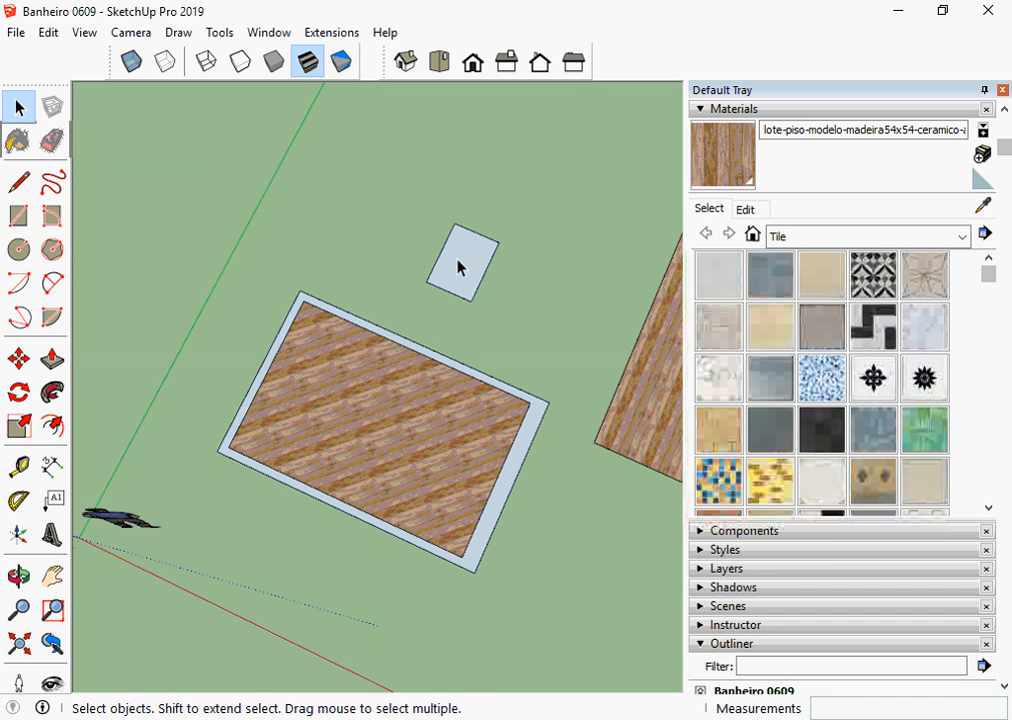
middle_drag(457, 302, 462, 277)
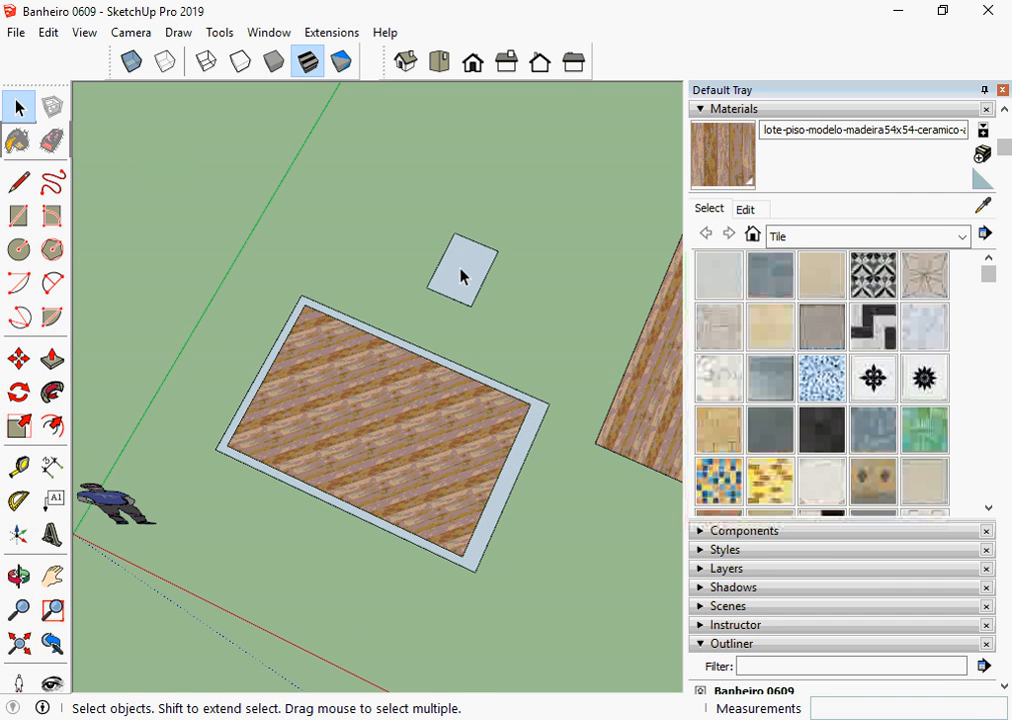
double_click(463, 277)
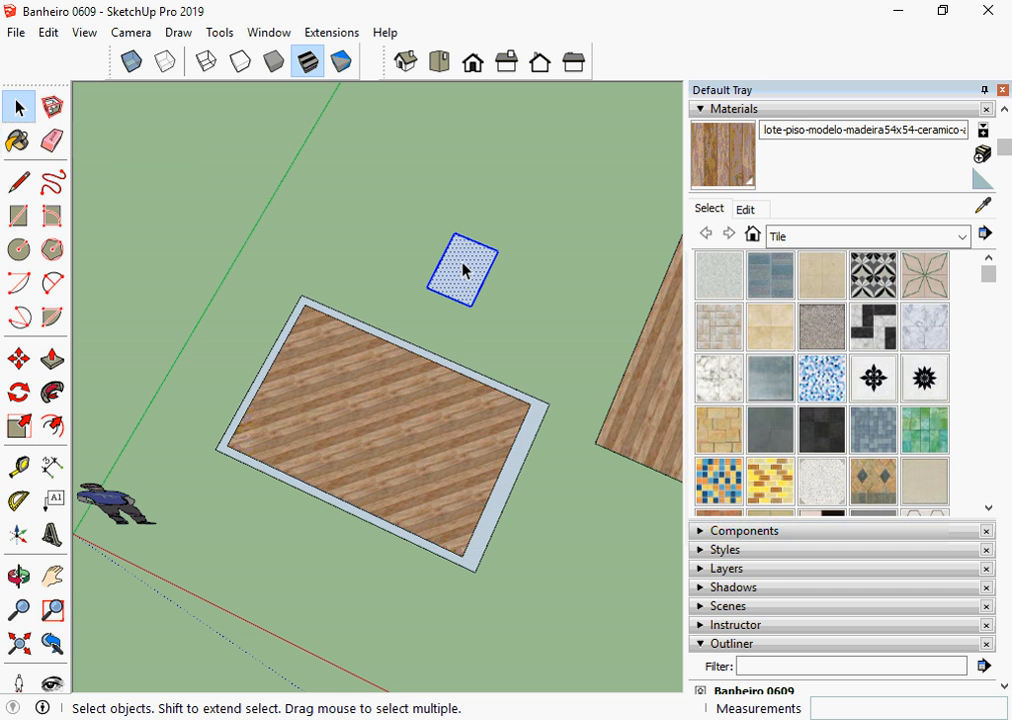
right_click(462, 268)
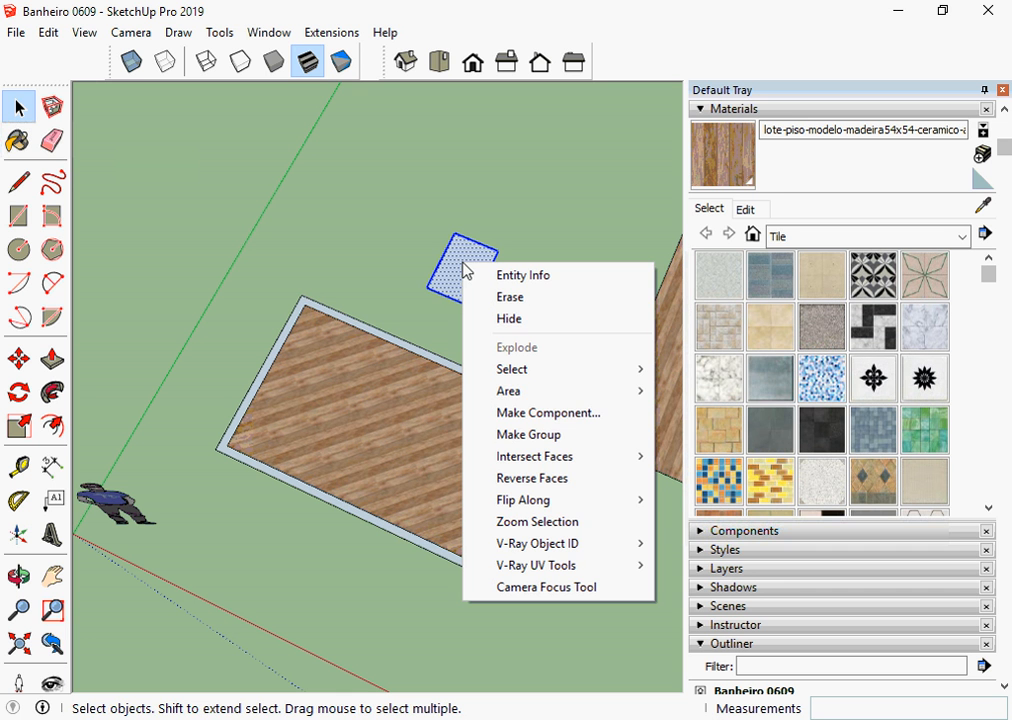
click(565, 424)
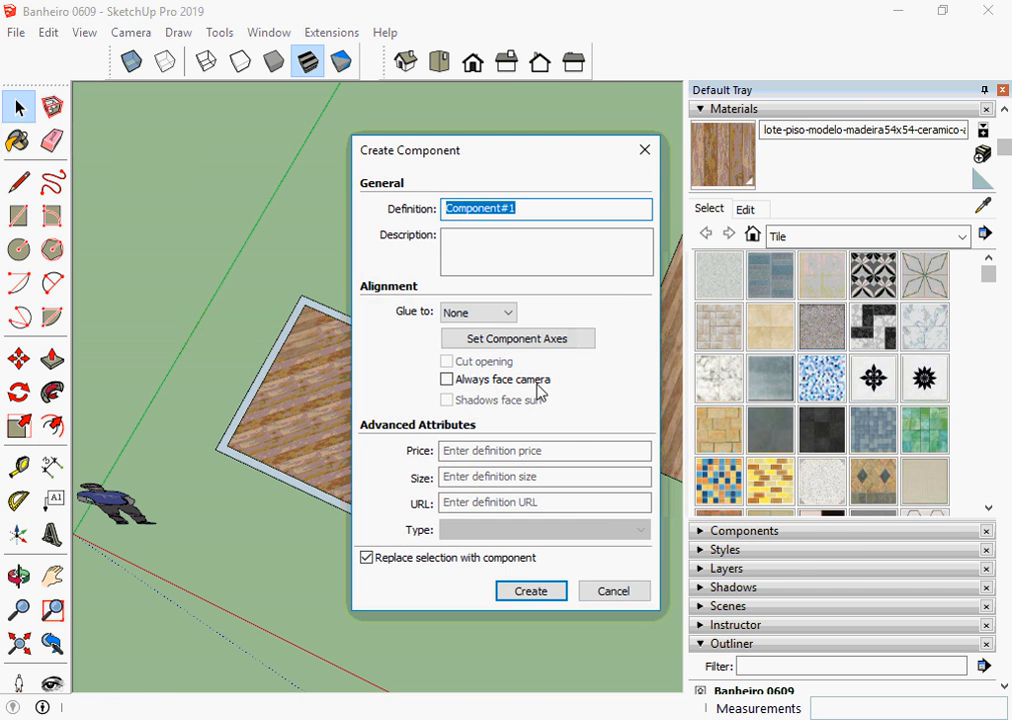
drag(472, 166, 673, 142)
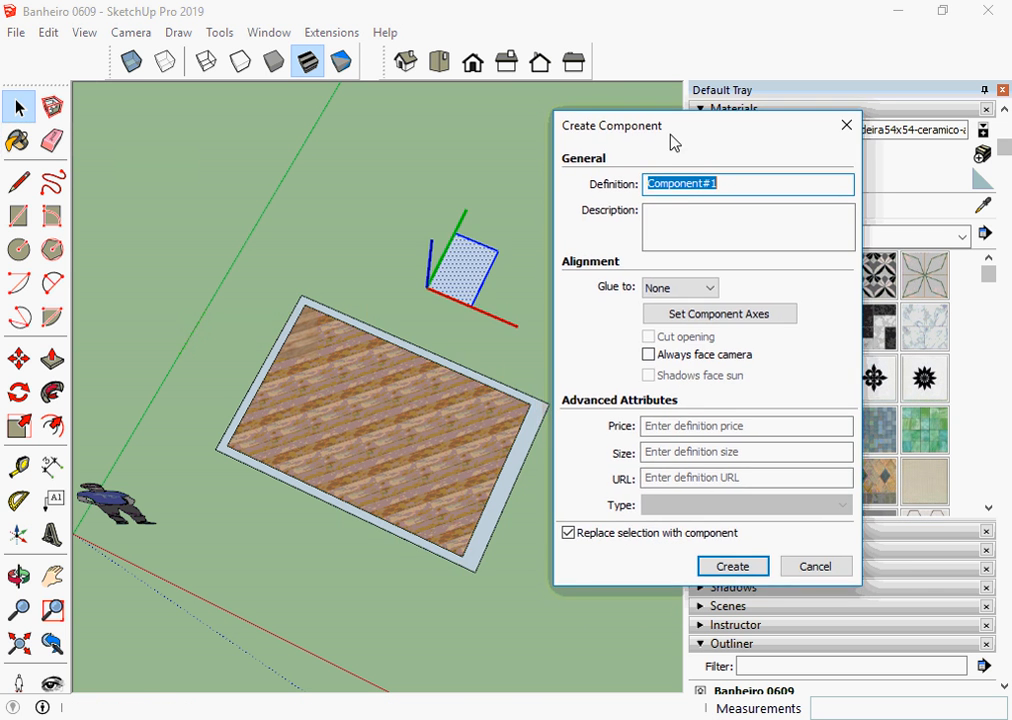
- Set the component axes origin at the midpoint of the rectangle's short edge farthest from the room, red along that edge and green pointing outward
click(703, 314)
scroll(497, 262, up, 3)
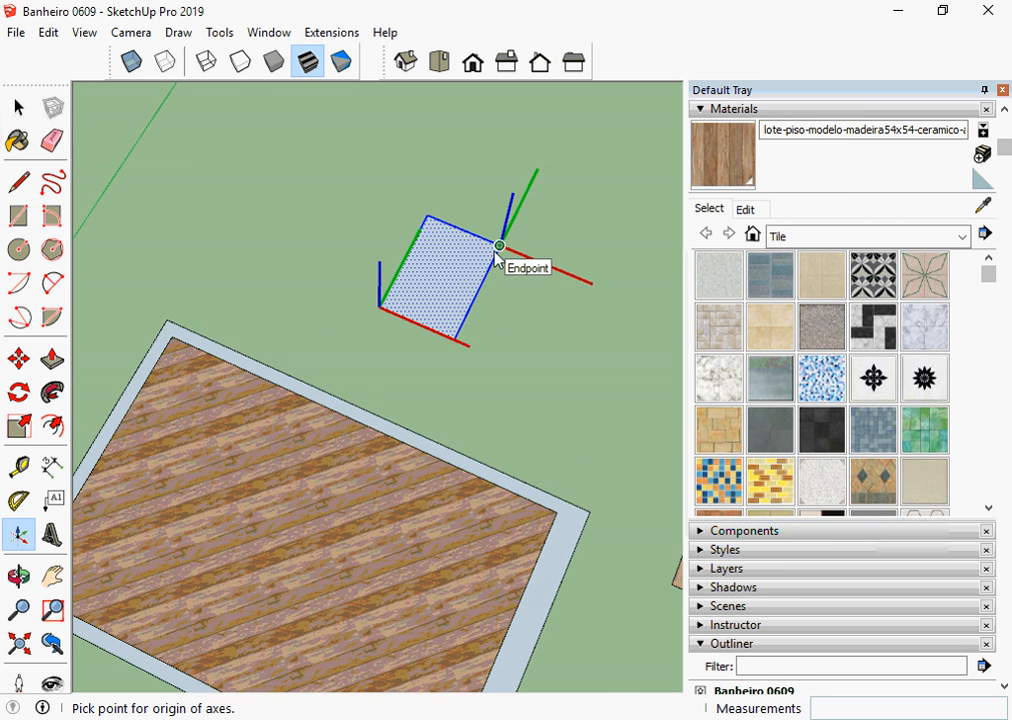
middle_drag(497, 258, 461, 221)
scroll(461, 225, up, 2)
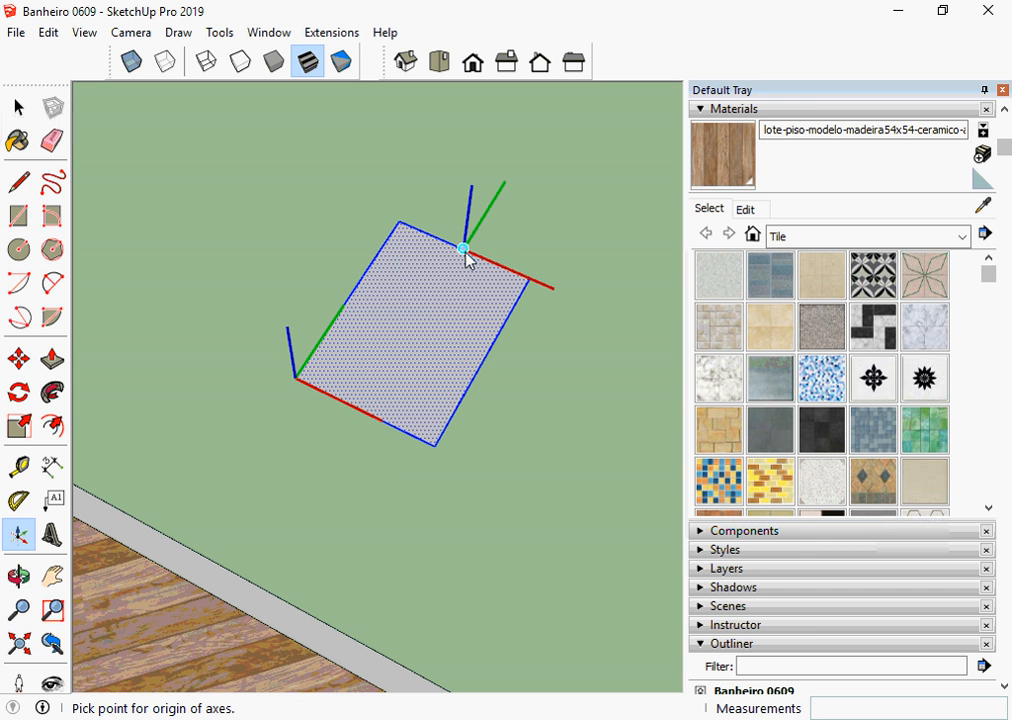
click(464, 249)
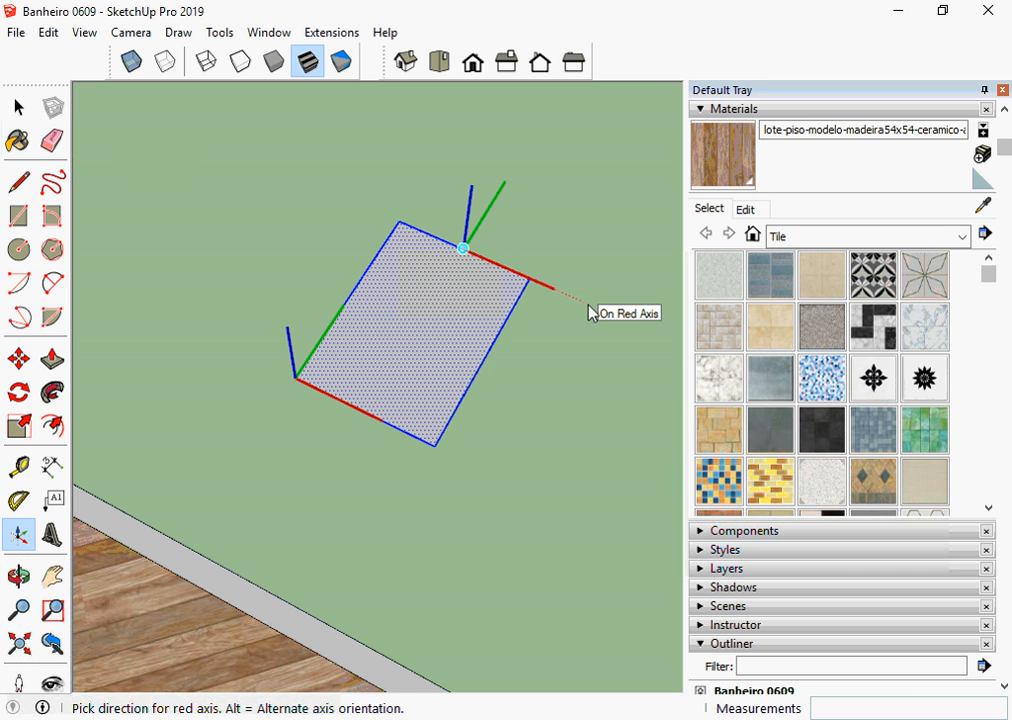
click(590, 313)
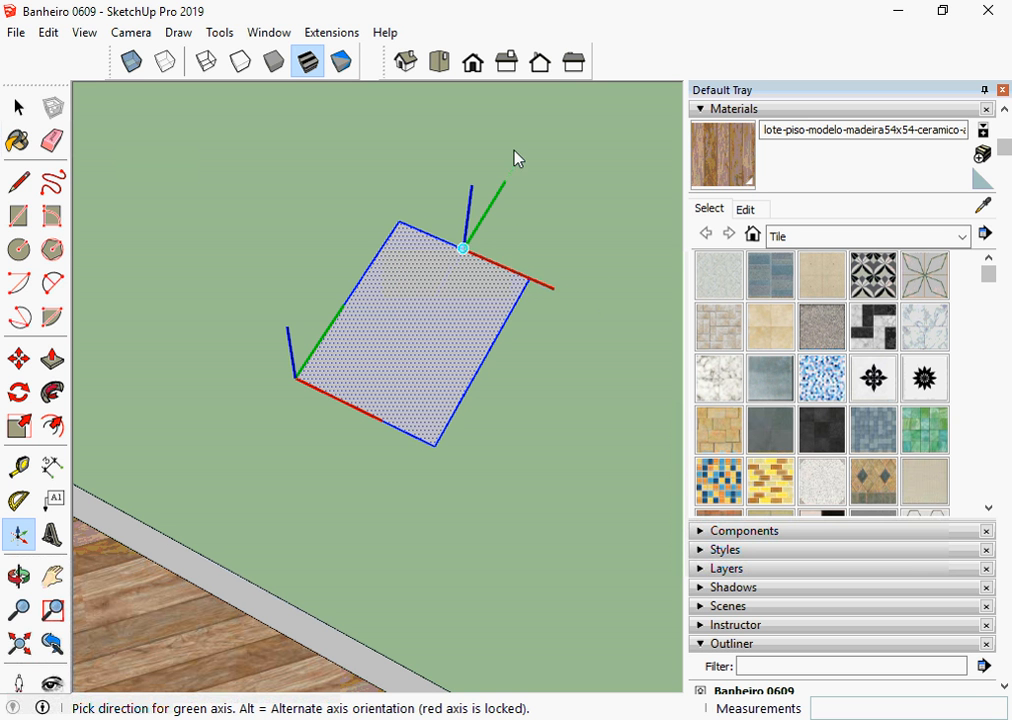
middle_drag(518, 158, 309, 183)
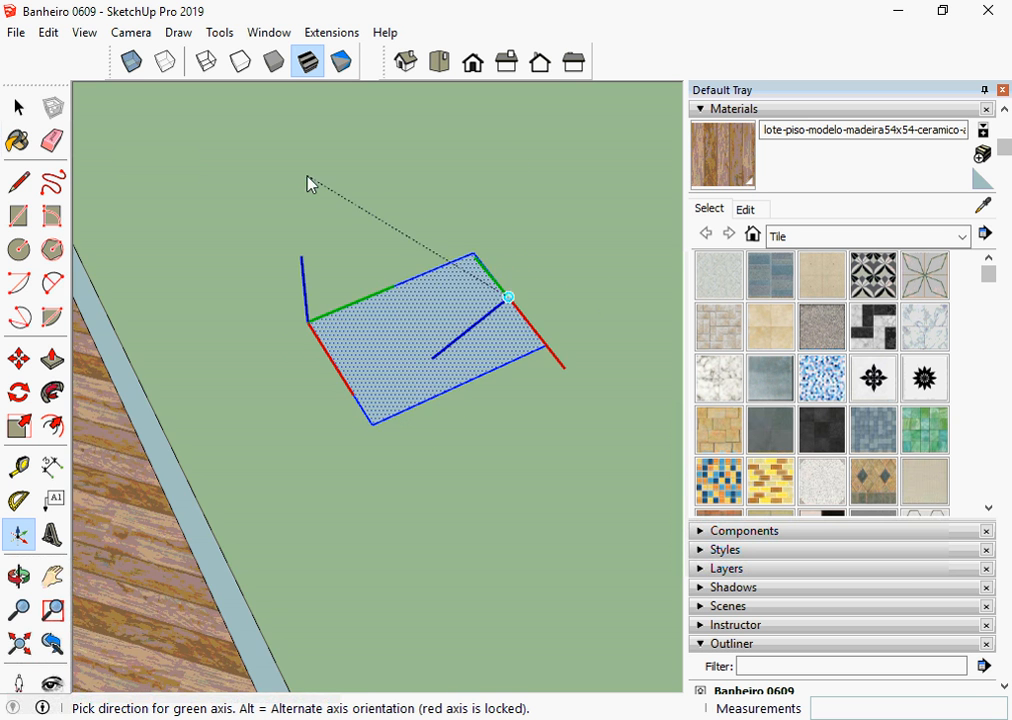
click(584, 281)
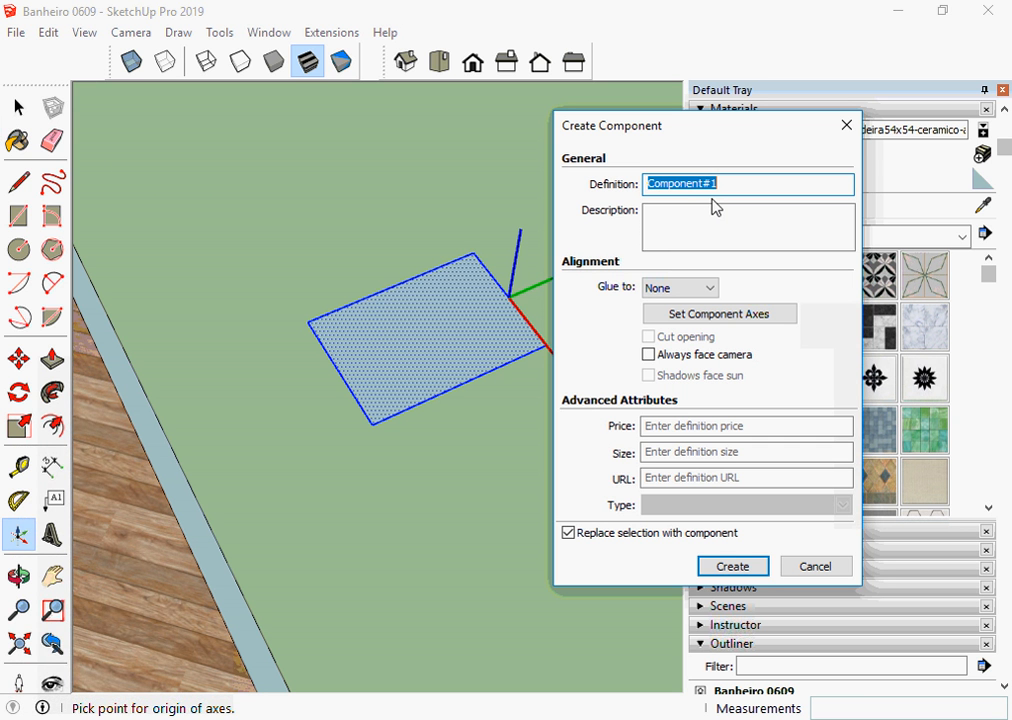
- Create the component from the rectangle and move it about 1,74 m back onto the bathroom floor, against the back wall's inner edge
click(752, 571)
scroll(479, 370, down, 3)
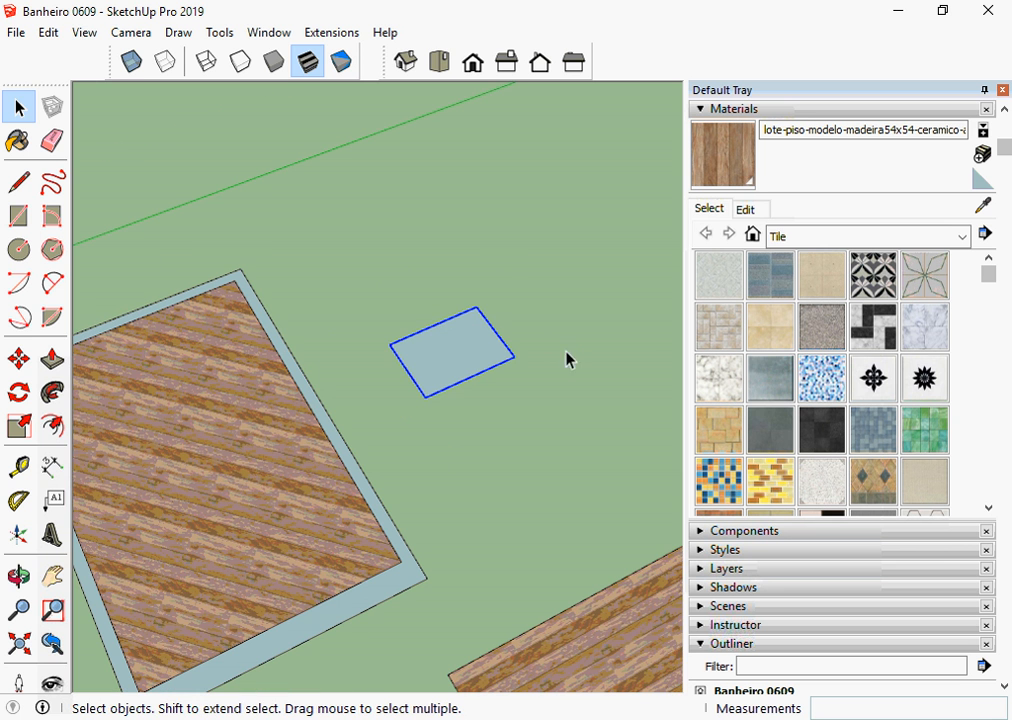
click(18, 358)
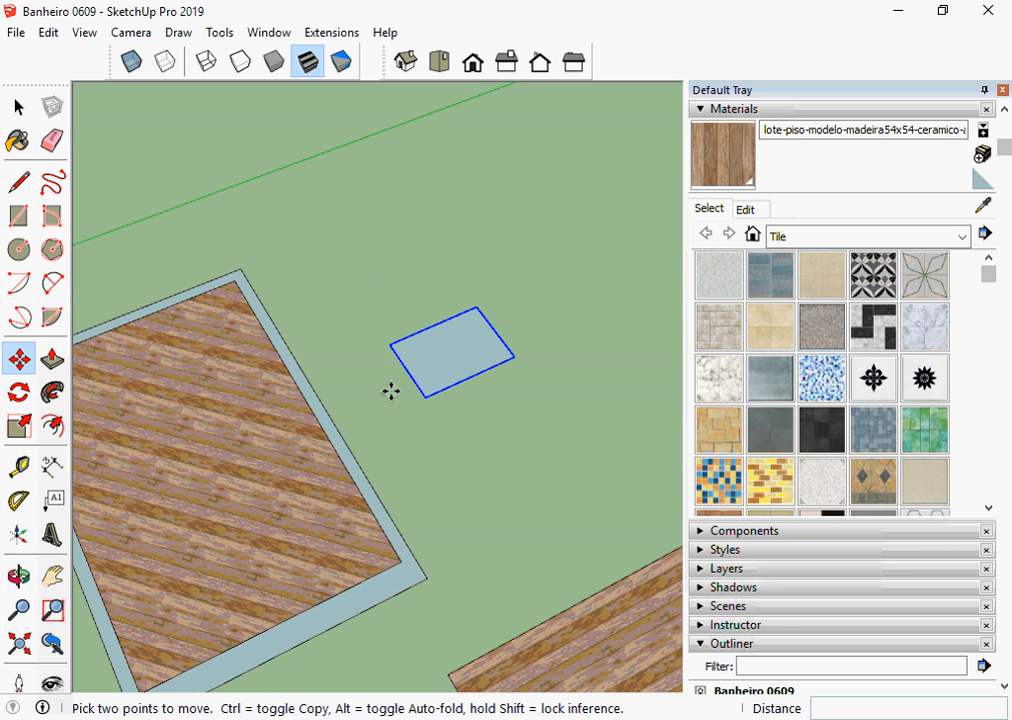
click(497, 330)
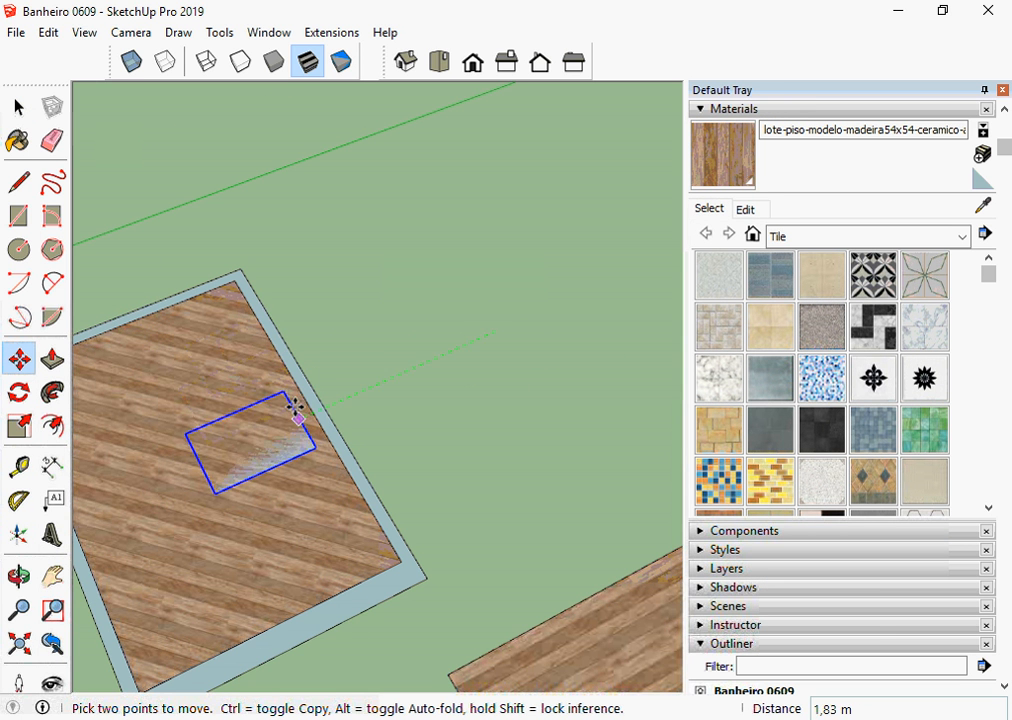
scroll(295, 390, up, 1)
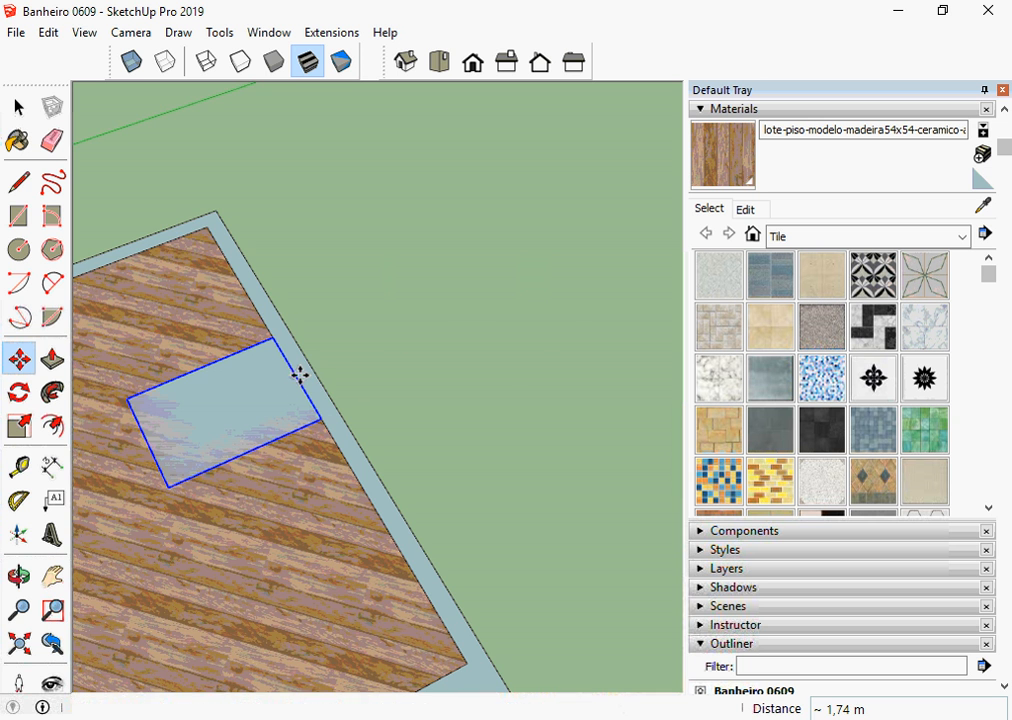
click(300, 373)
scroll(548, 386, down, 2)
middle_drag(548, 386, 600, 430)
middle_drag(404, 434, 526, 343)
click(526, 343)
middle_drag(398, 434, 470, 375)
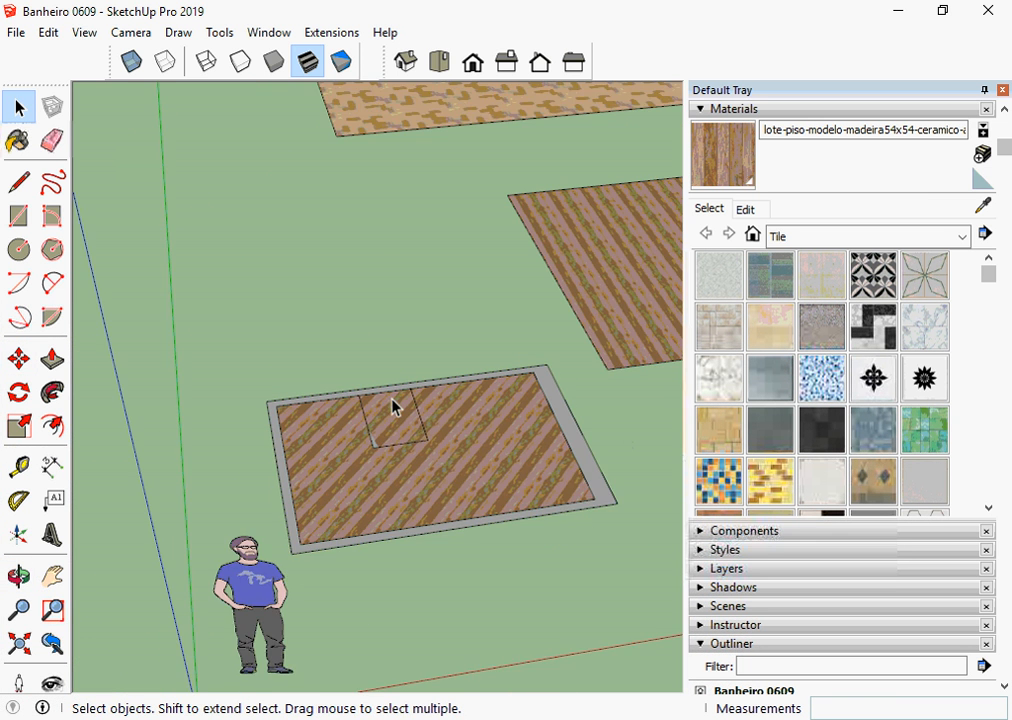
- Reload the placeholder component on the bathroom floor from the vaso file in the desktop's Proj Banheiro > Componentes folder, and deselect it
middle_drag(392, 405, 413, 393)
click(408, 432)
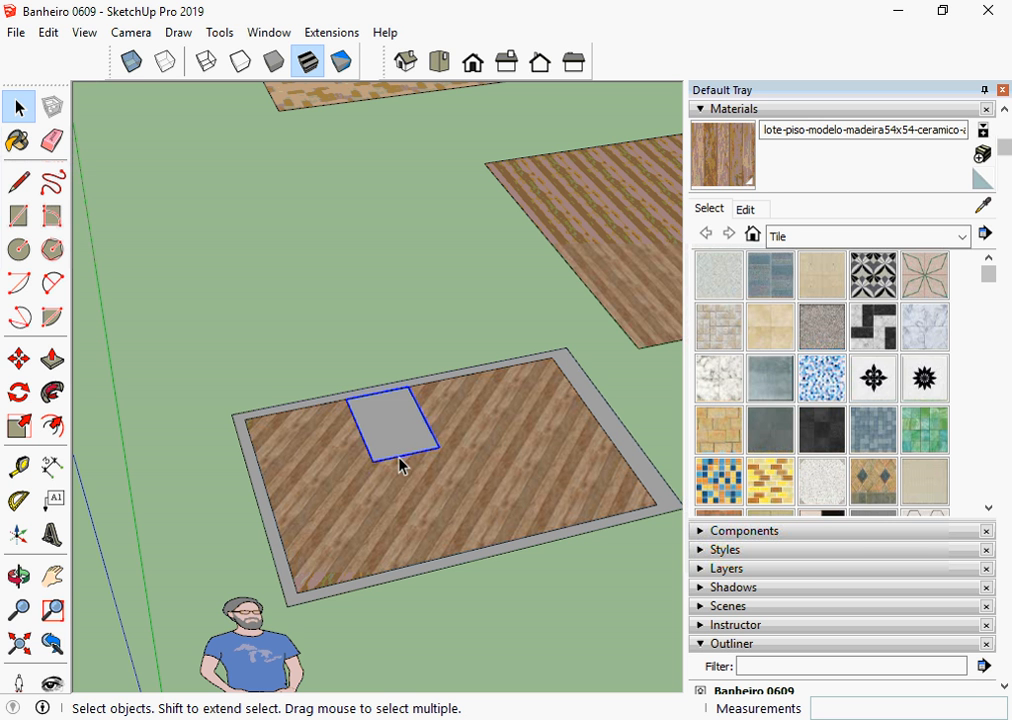
middle_drag(395, 459, 420, 398)
right_click(398, 429)
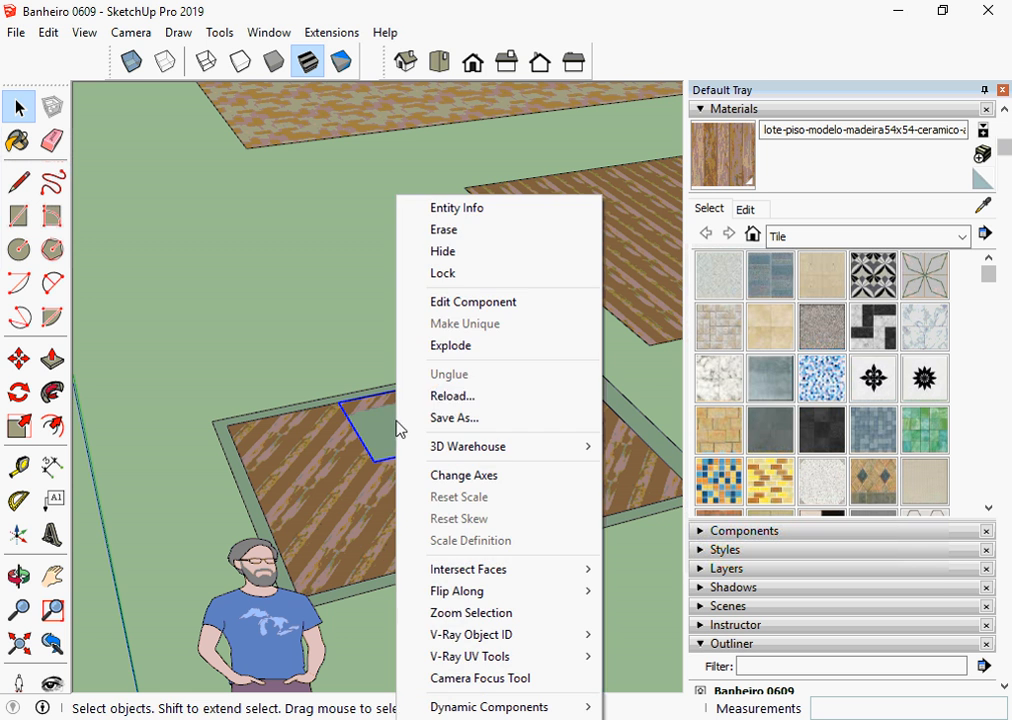
click(479, 400)
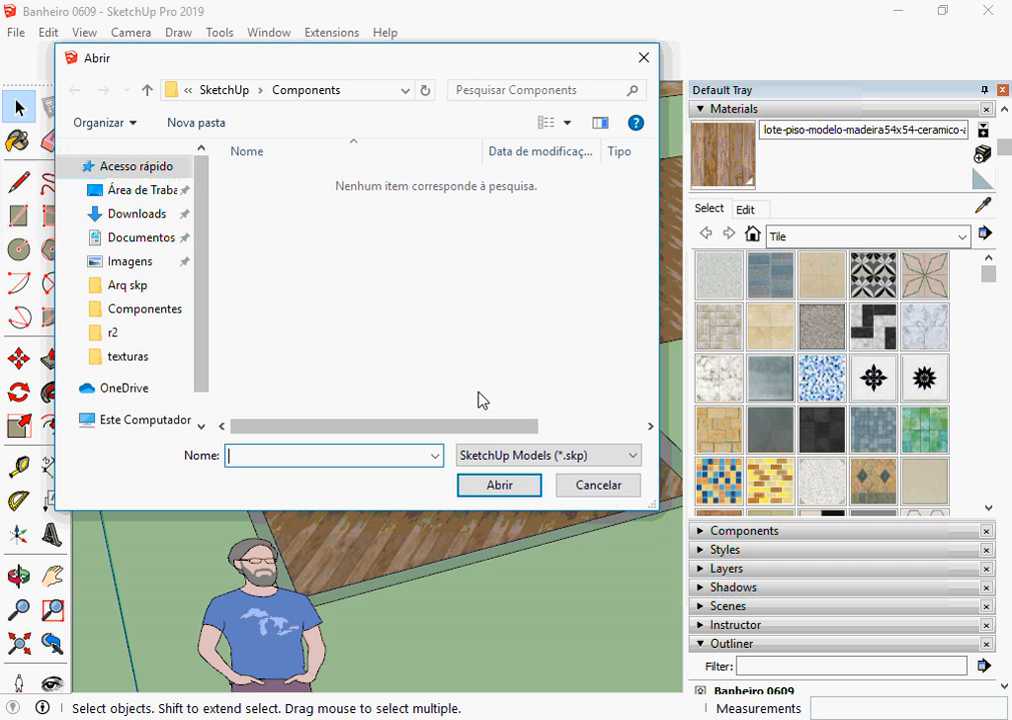
click(150, 190)
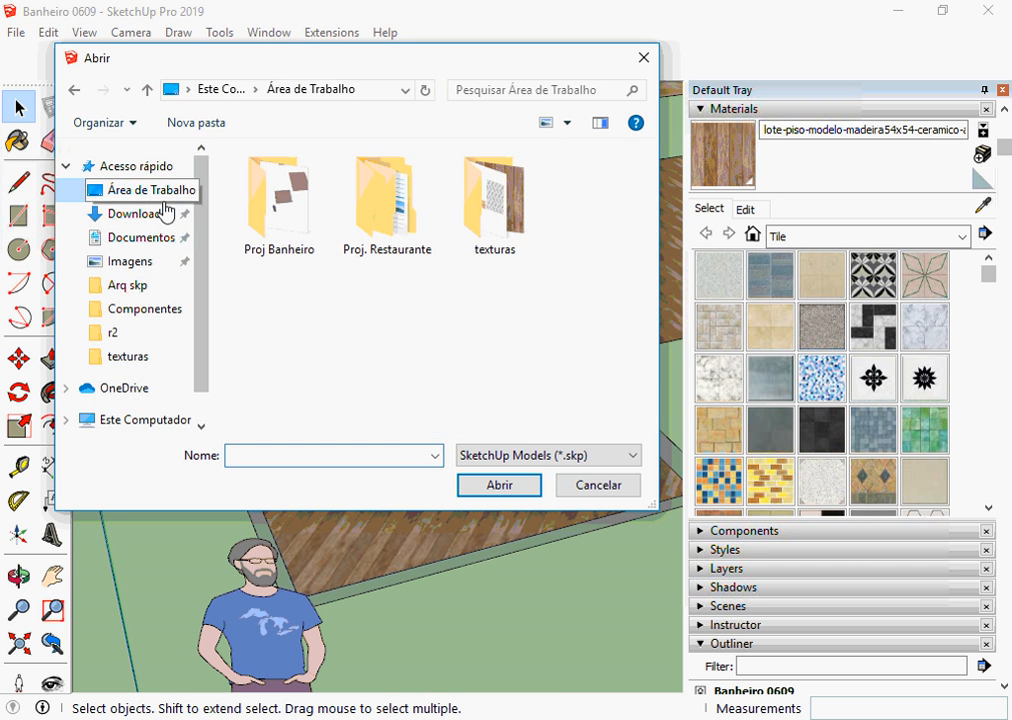
double_click(289, 230)
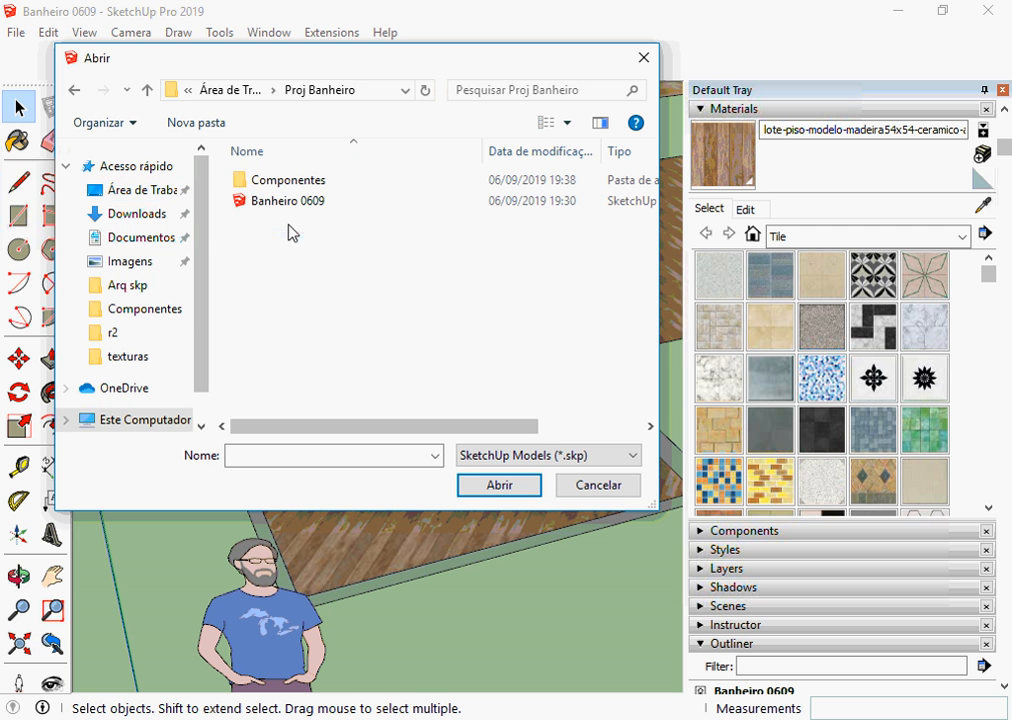
click(305, 204)
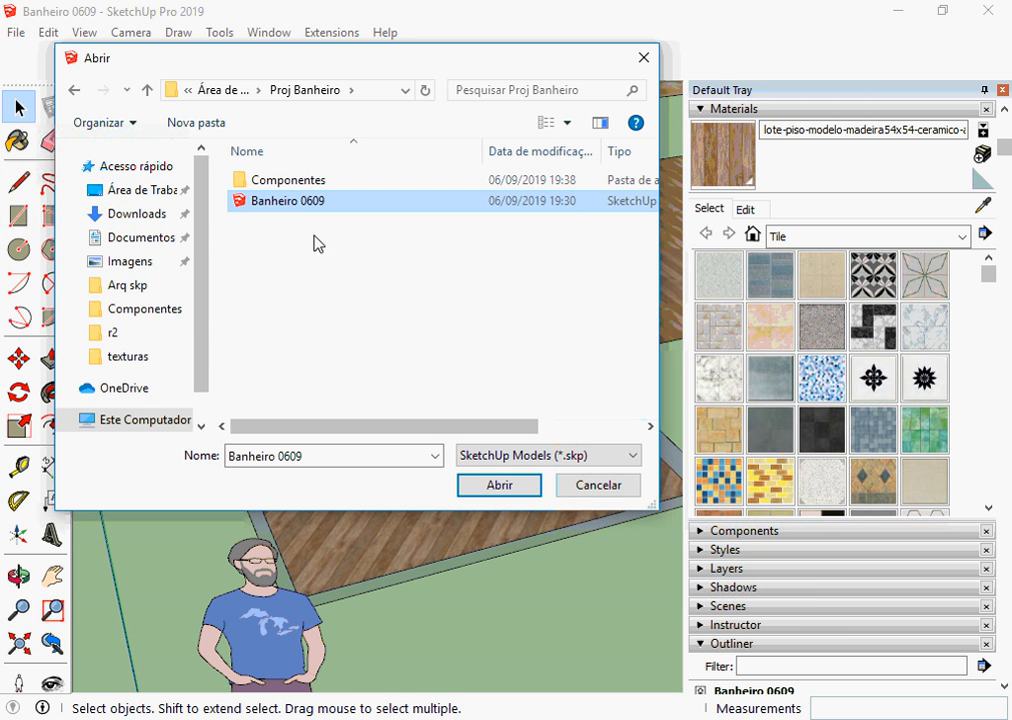
double_click(273, 181)
click(287, 188)
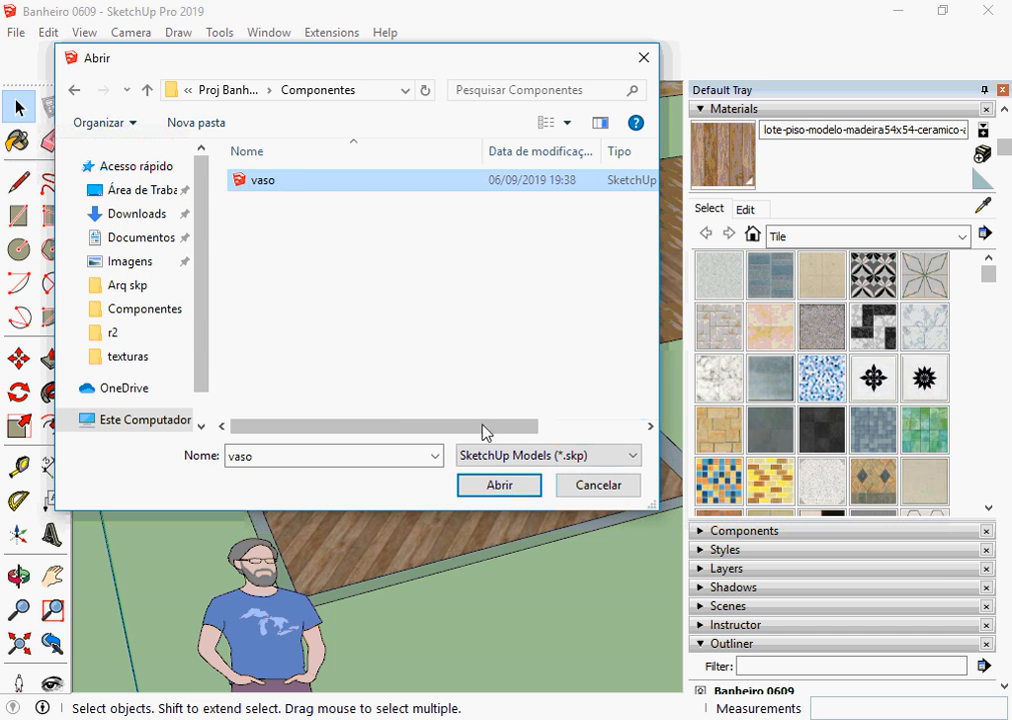
click(505, 492)
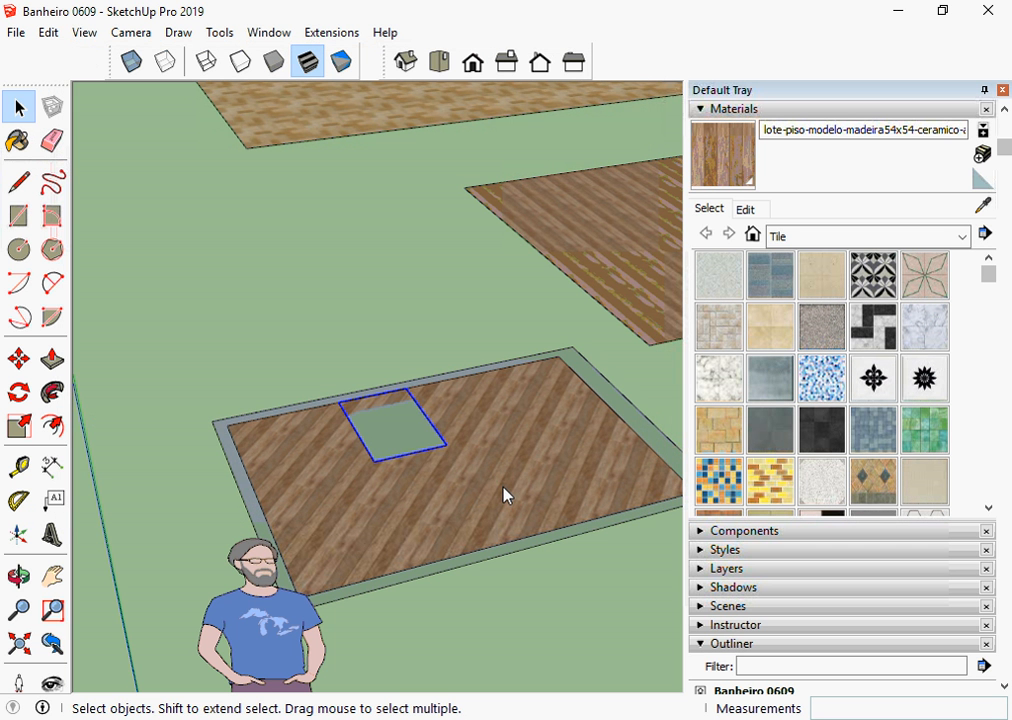
click(454, 451)
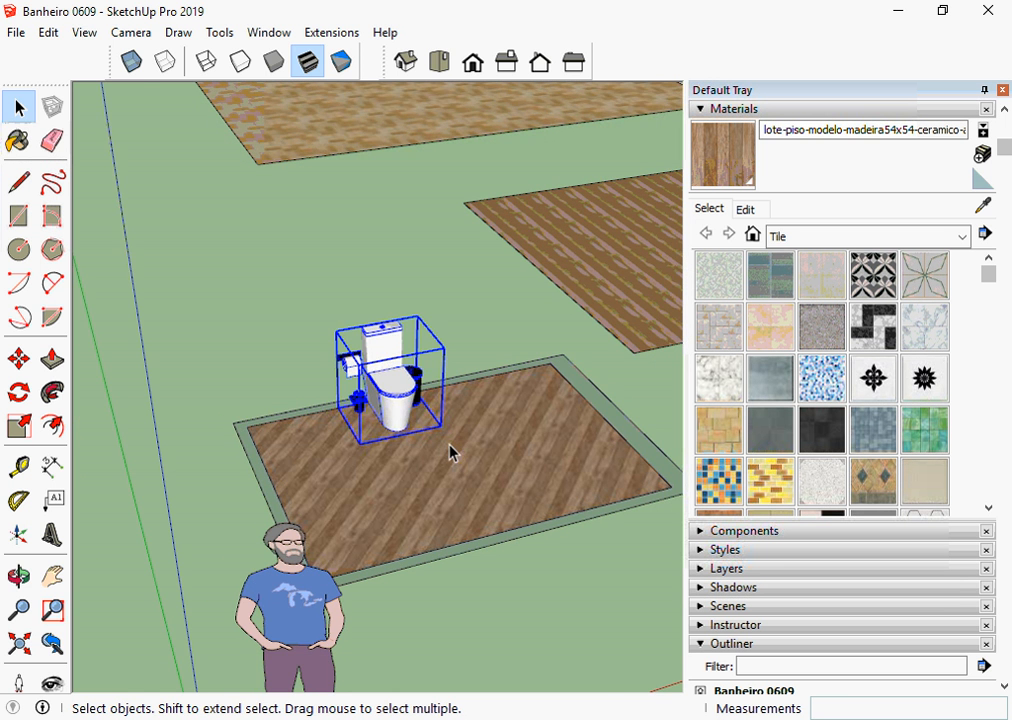
middle_drag(294, 425, 257, 513)
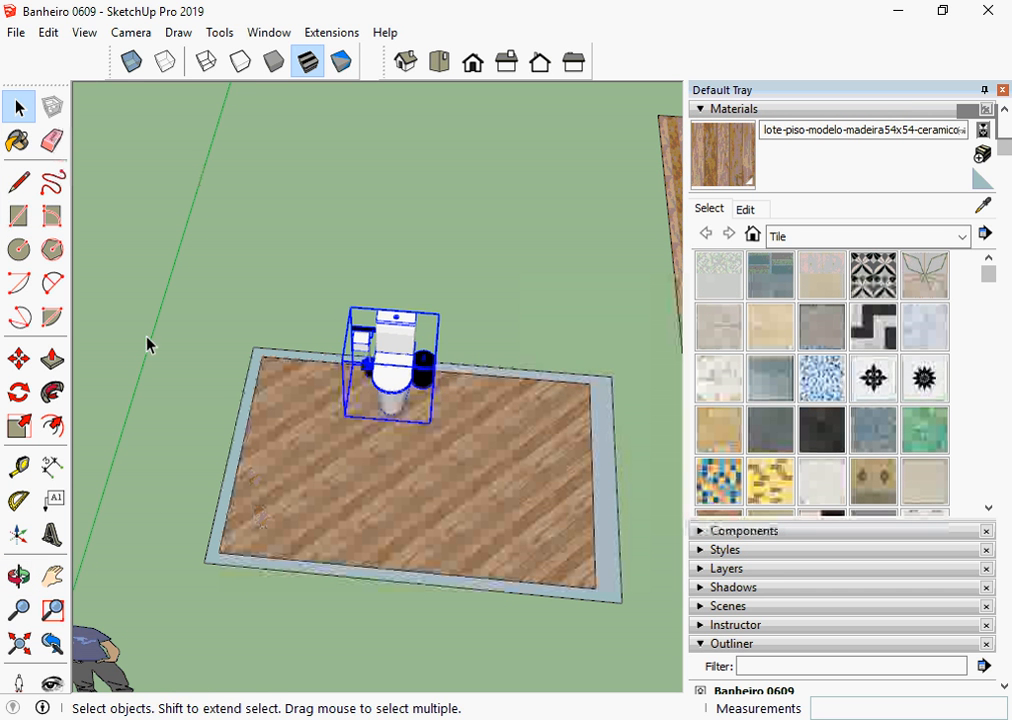
click(436, 241)
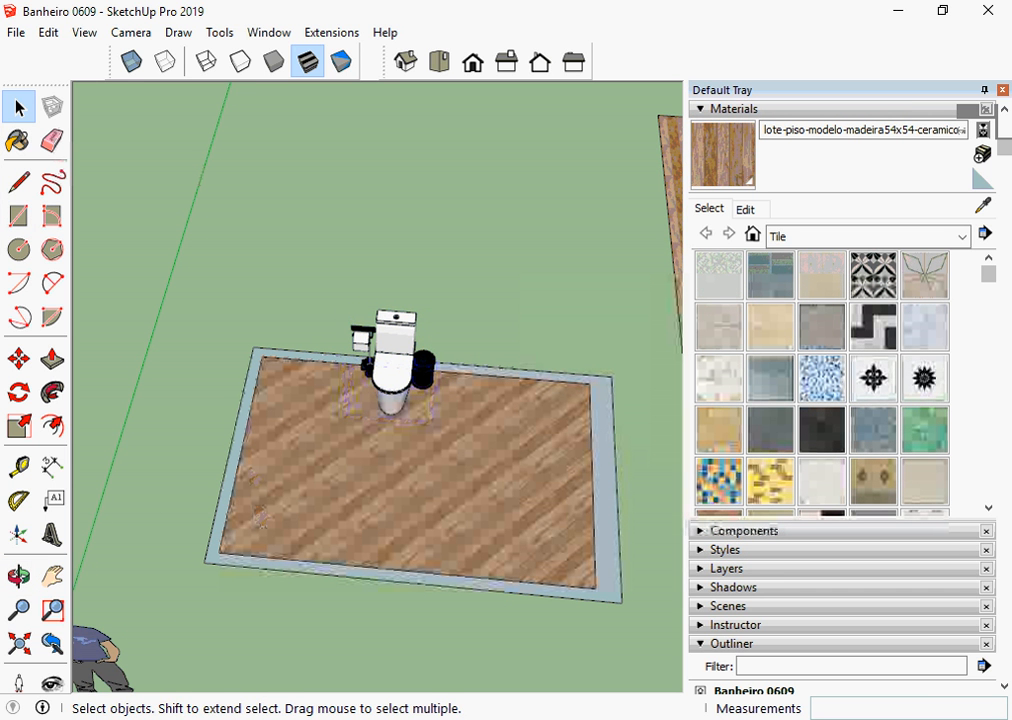